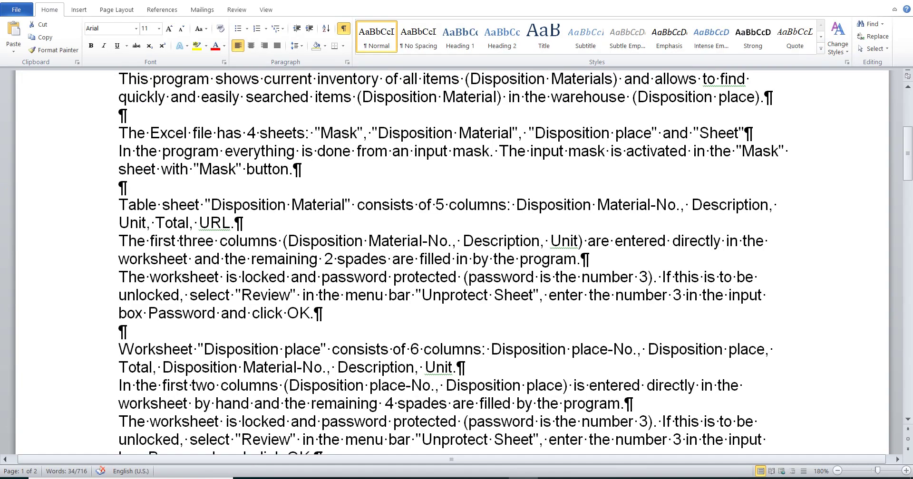
- Insert a blank line above the introduction, then highlight the introductory and four-sheet paragraphs
key(Return)
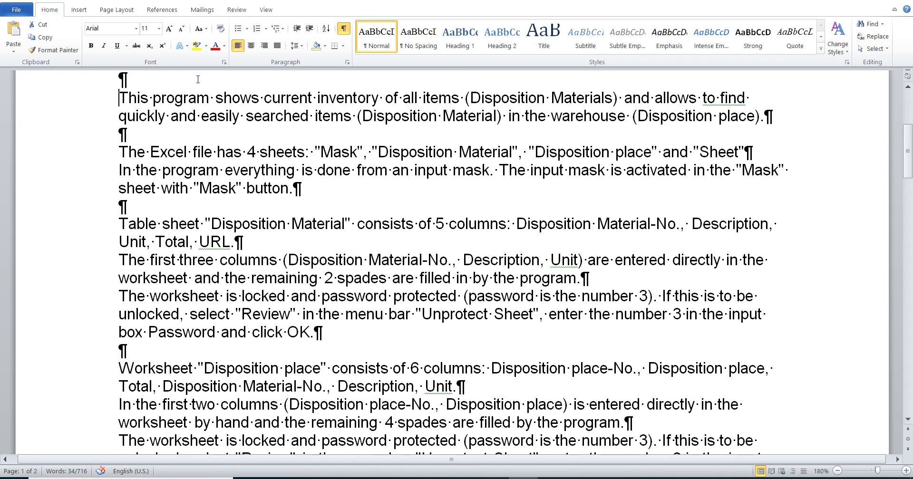
drag(119, 98, 785, 122)
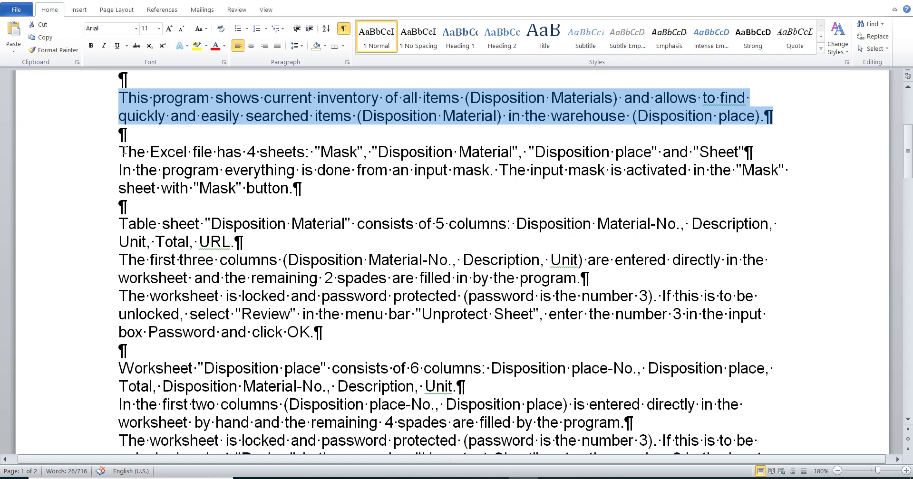
drag(122, 151, 345, 192)
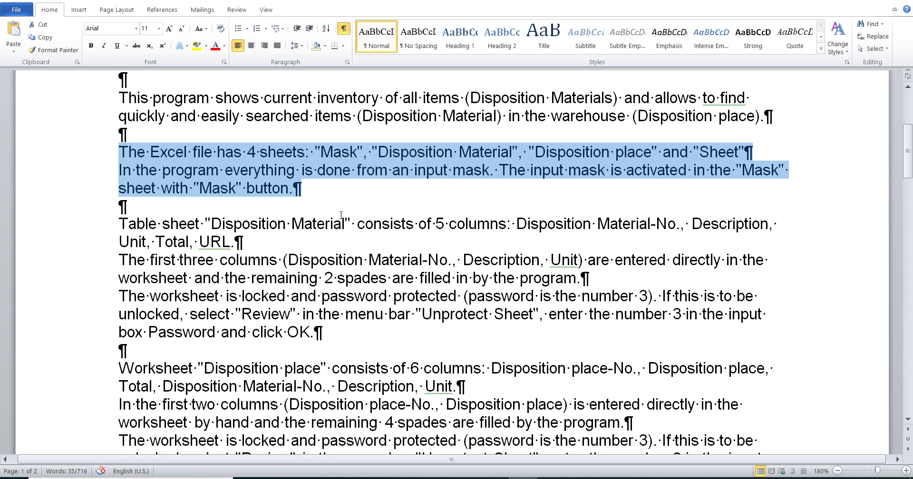
- In the workbook, view the Disposition Material, Disposition place and Sheet journal tabs, then return to Mask
click(551, 478)
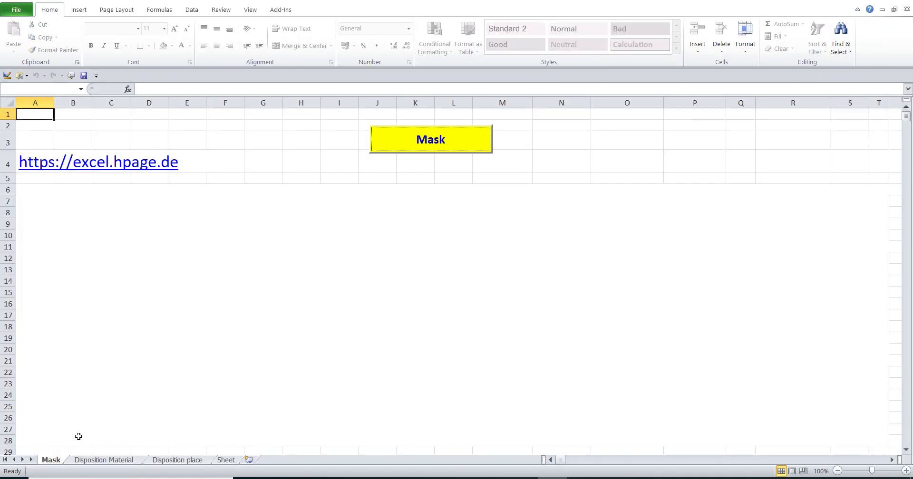
click(85, 462)
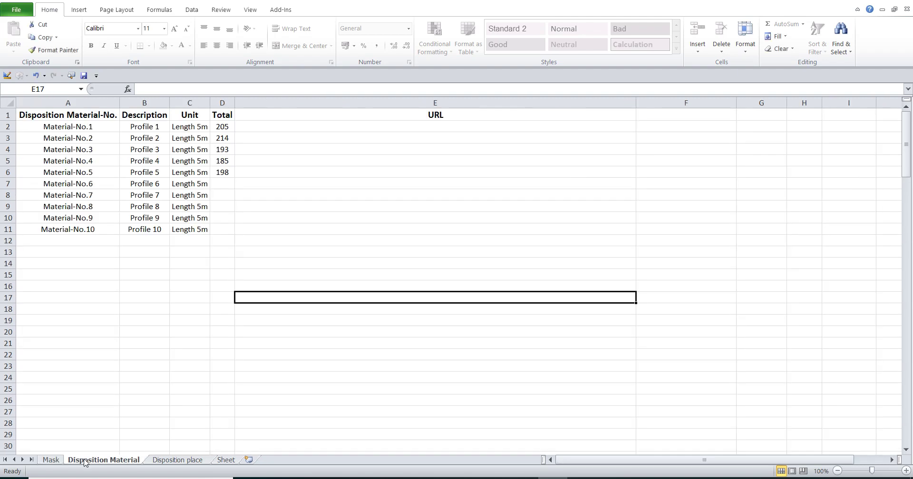
click(167, 464)
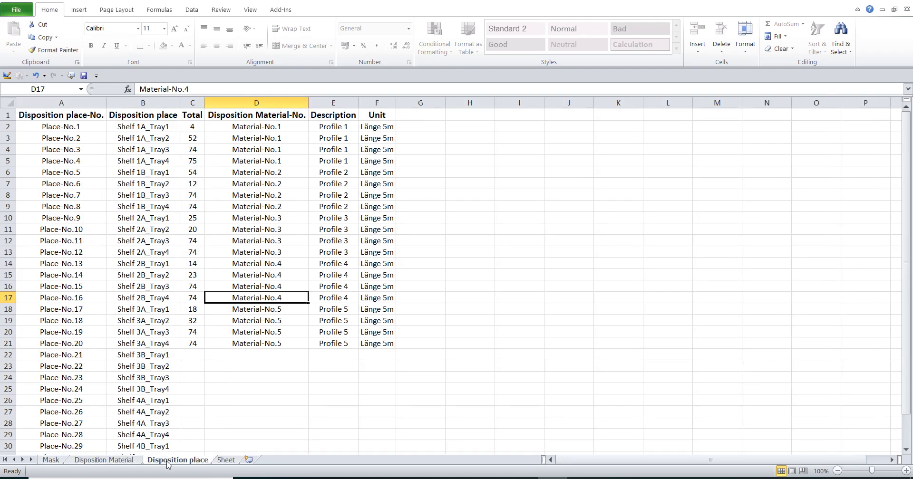
click(232, 462)
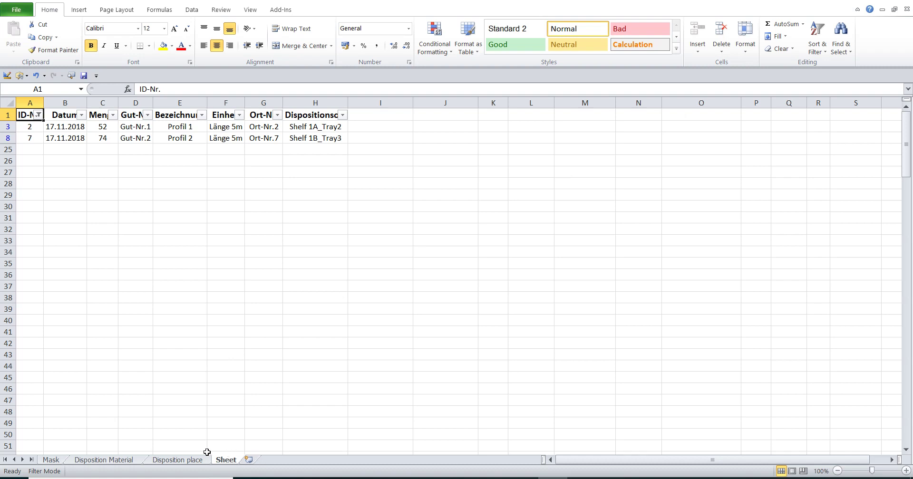
click(49, 462)
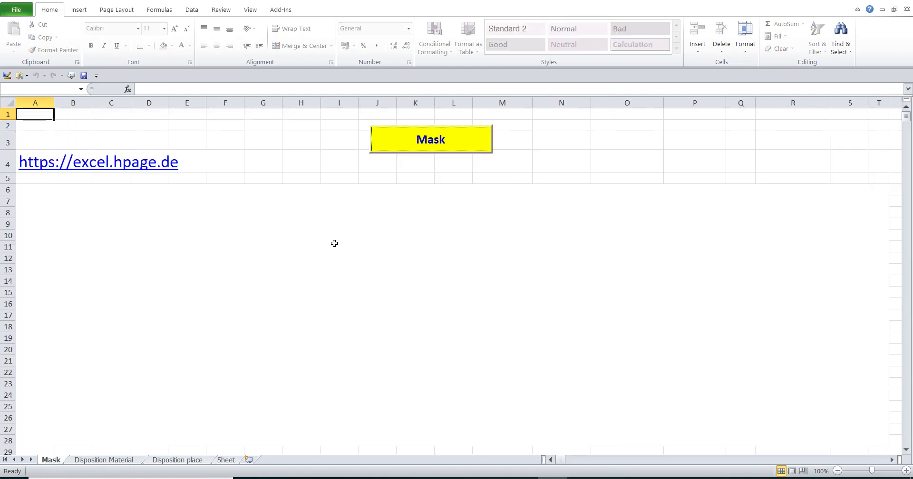
- Launch the inventory input mask, then bring the Word description back to the front
click(379, 143)
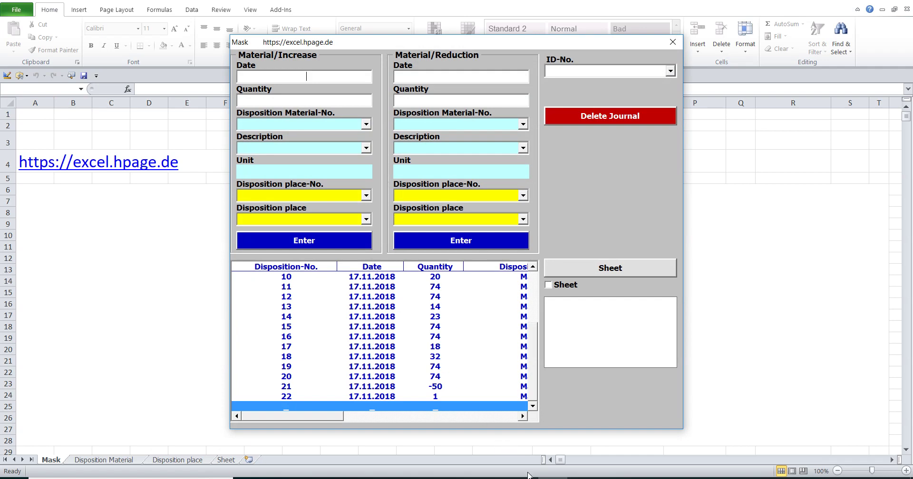
mouse_move(520, 477)
click(519, 451)
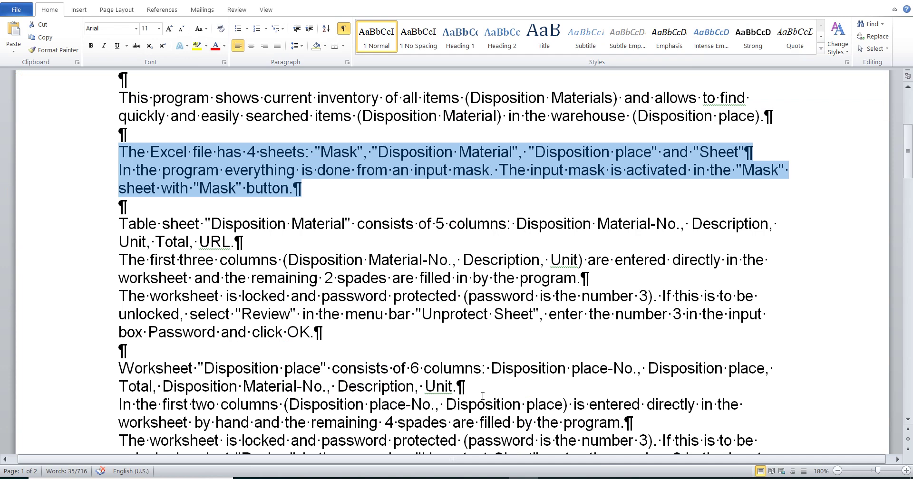
- Highlight the text from 'Table sheet "Disposition Material"' through 'click OK.'
drag(118, 222, 346, 337)
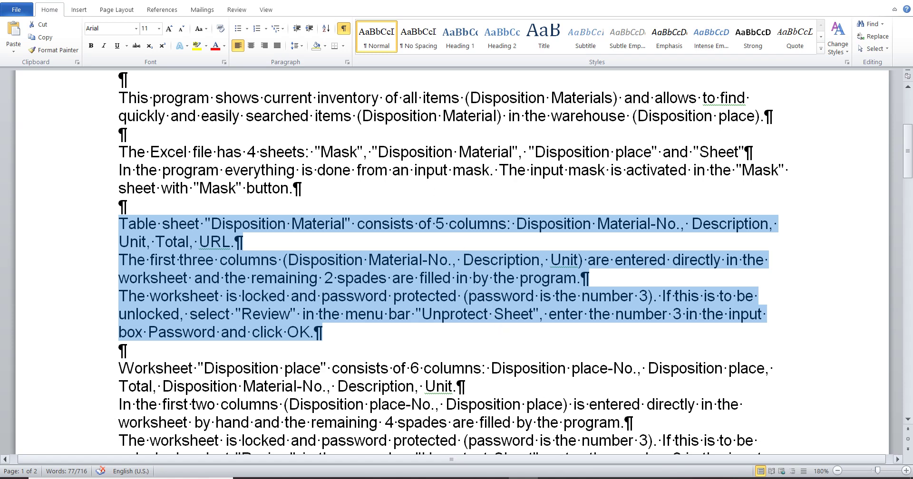
- On the mask's increase side, pick Material-No.10, then descriptions Profile 7 and Profile 10
mouse_move(549, 474)
click(538, 452)
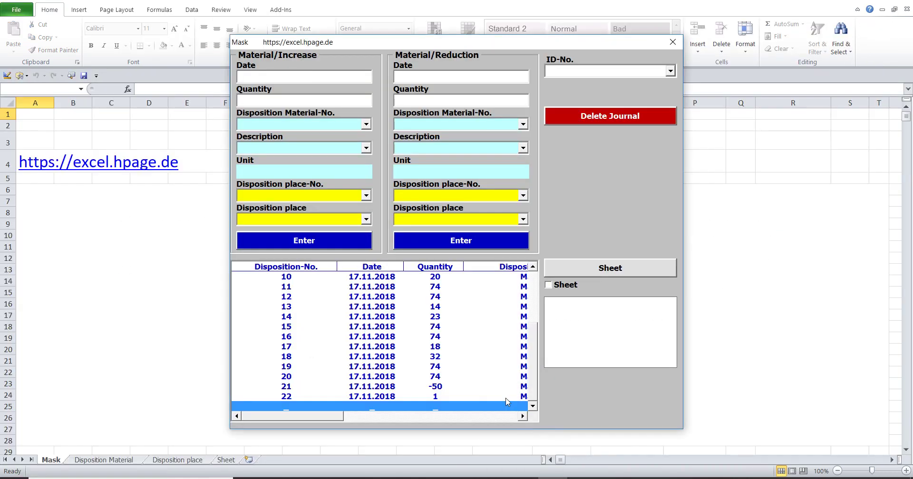
click(366, 125)
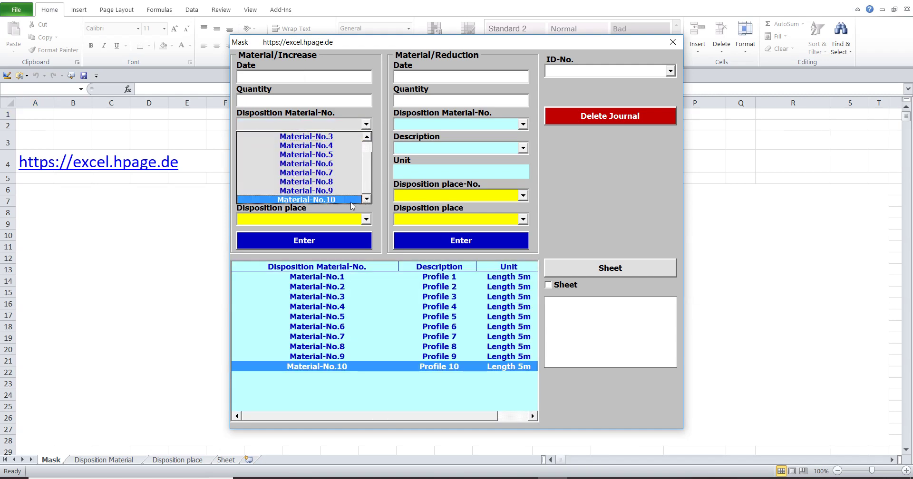
click(351, 201)
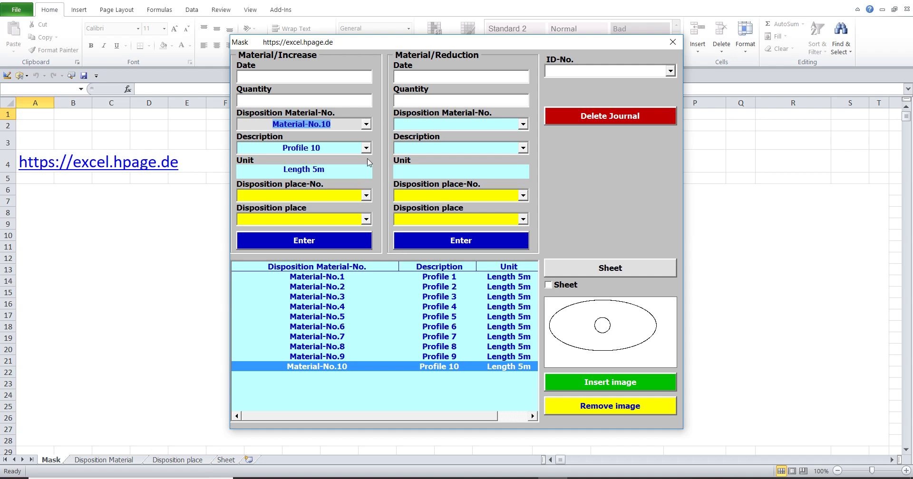
click(367, 151)
click(355, 197)
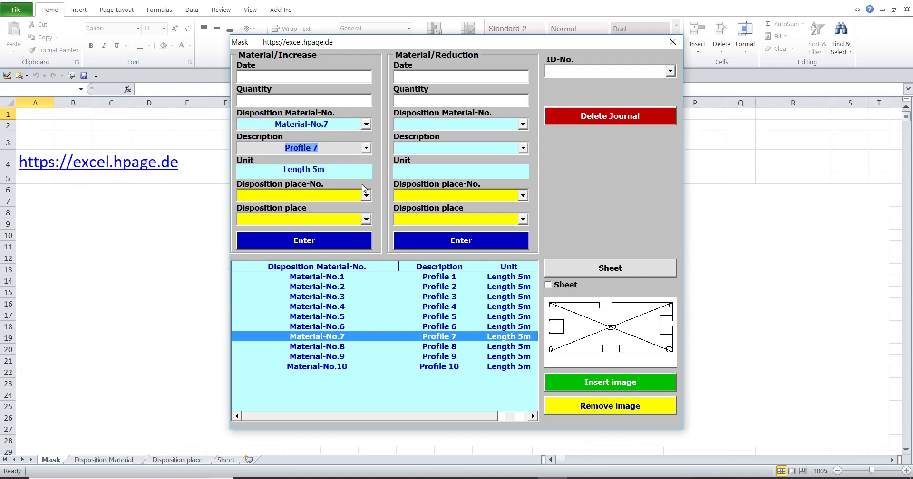
click(367, 149)
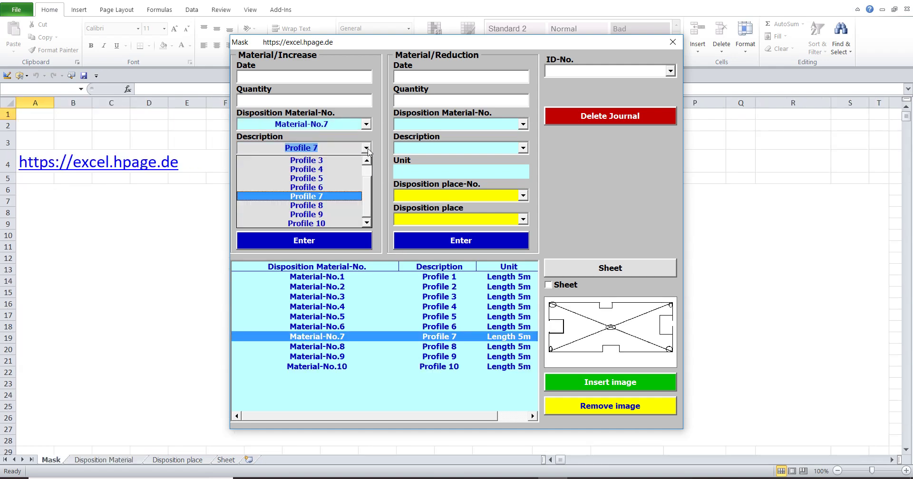
click(340, 224)
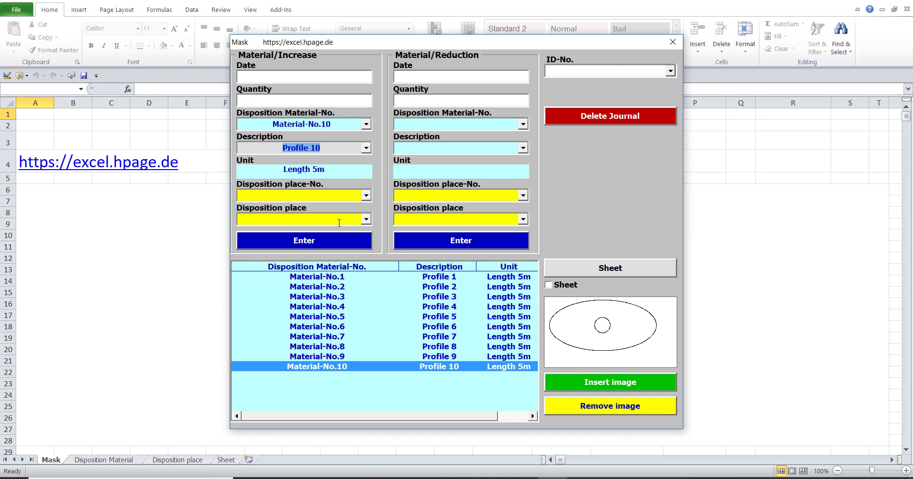
- On the reduction side, pick Material-No.5 then 10 and Profiles 7 and 10, then close the mask
click(522, 125)
click(503, 172)
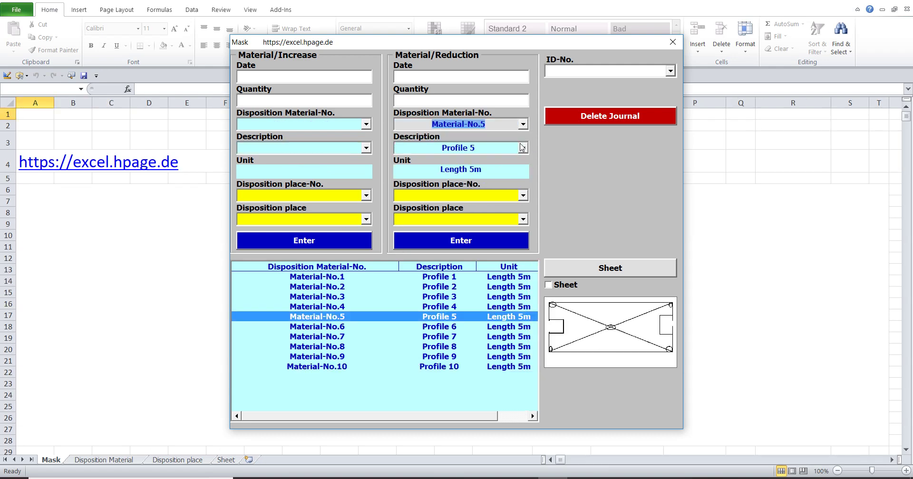
click(522, 126)
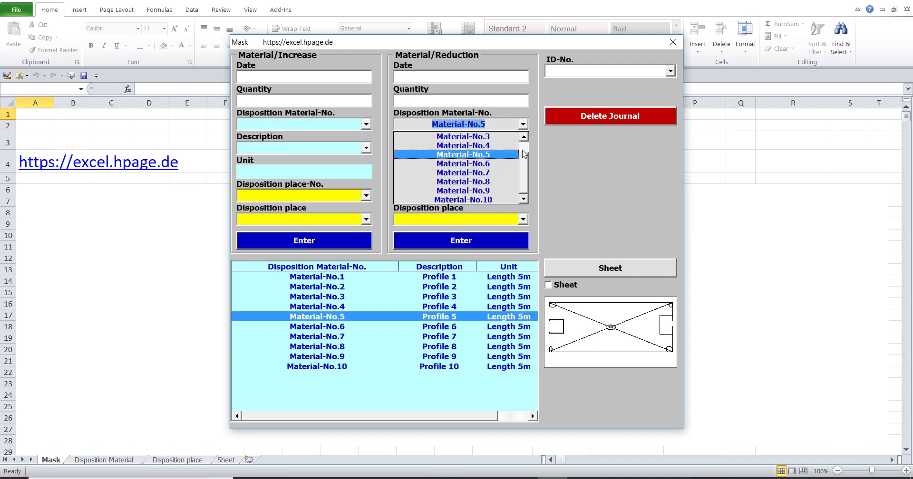
click(501, 198)
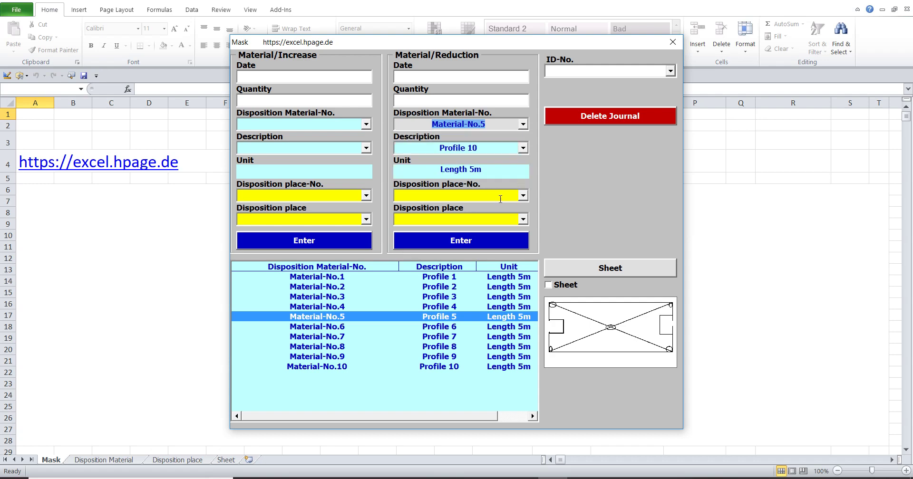
click(523, 147)
click(501, 196)
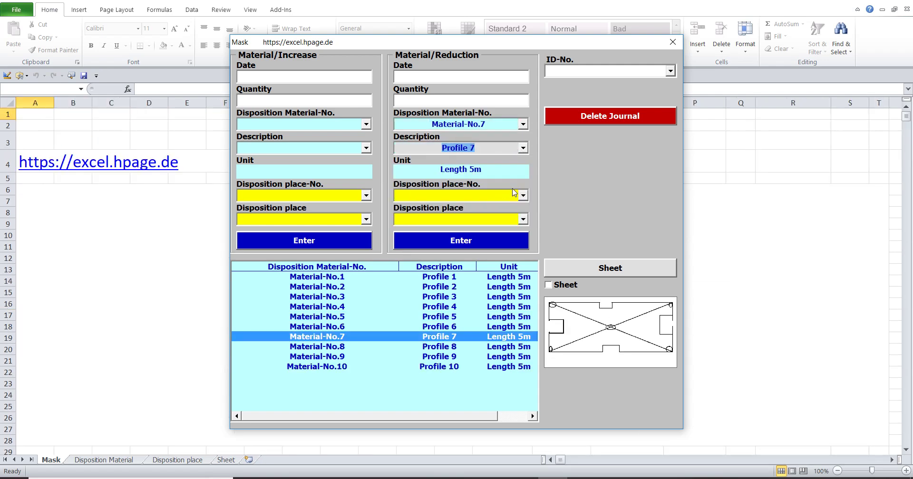
click(523, 149)
click(500, 222)
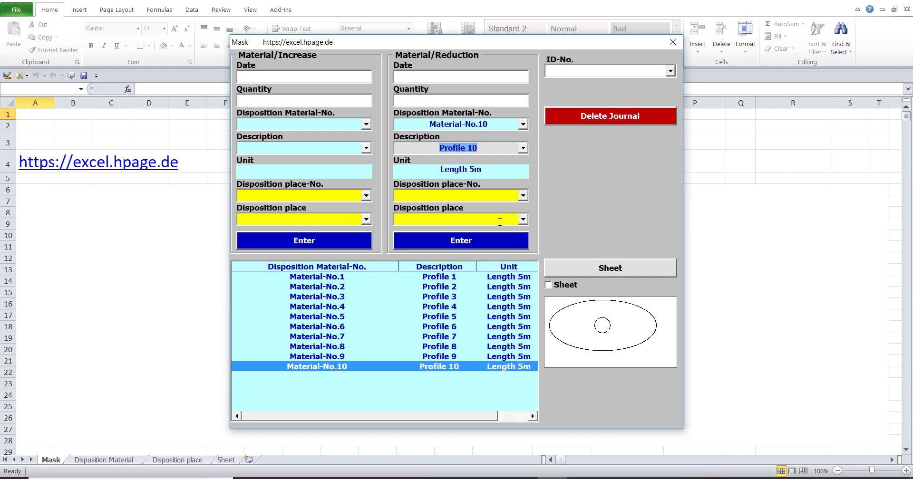
click(672, 44)
- On the Disposition Material sheet, go over the Material-No., Description, Unit, Total and URL columns
click(85, 459)
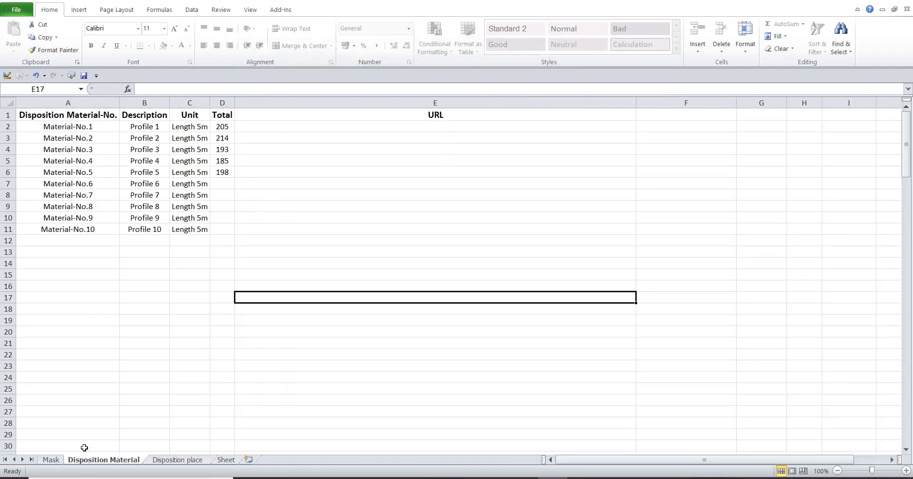
click(55, 116)
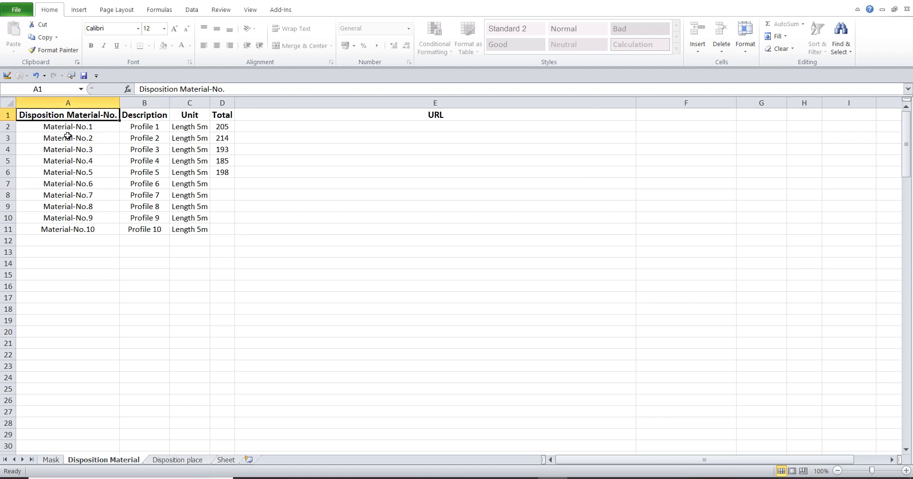
click(132, 116)
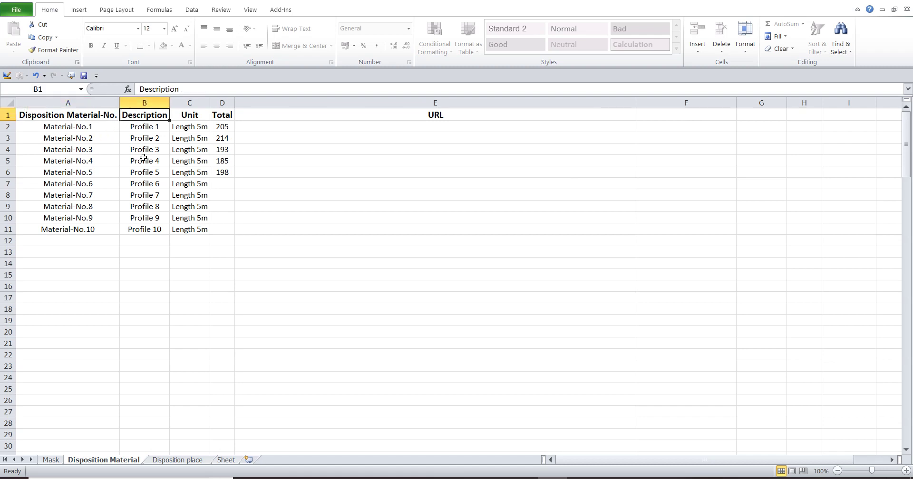
click(188, 115)
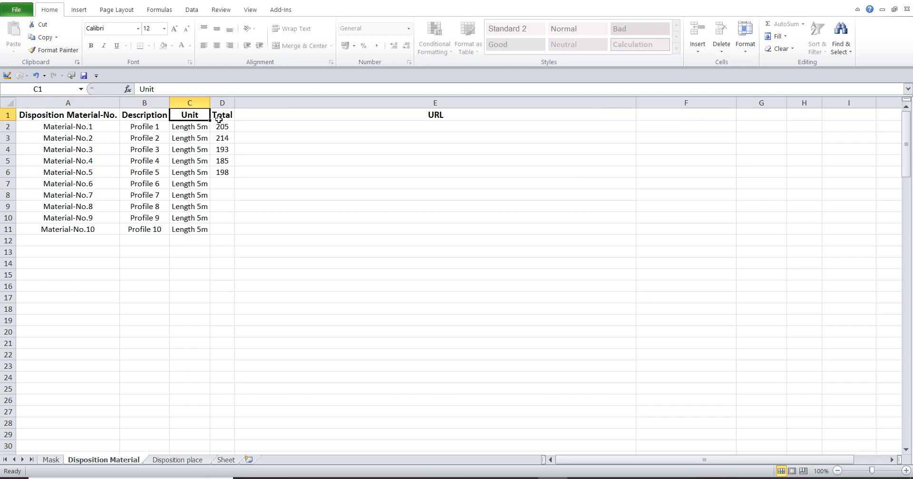
click(220, 116)
click(273, 116)
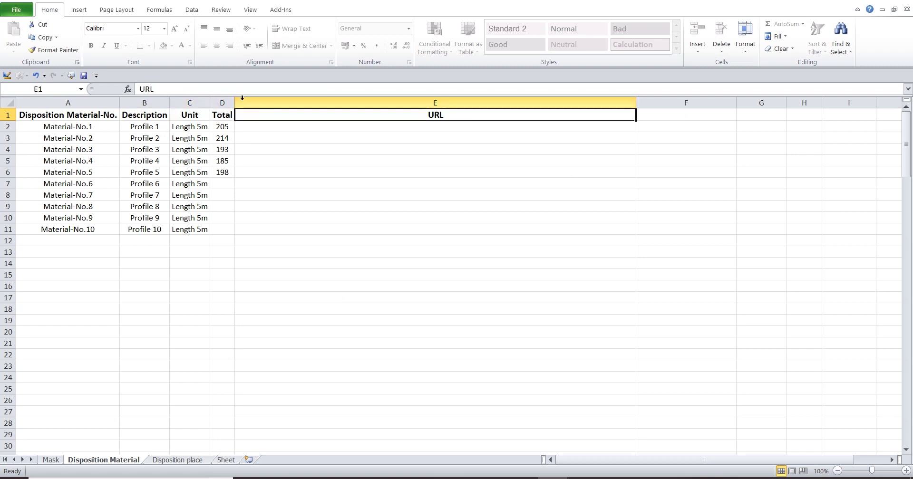
- Unprotect the sheet and fill A11:C11 down to row 16, adding Material-No.15 and Profile 15
click(218, 13)
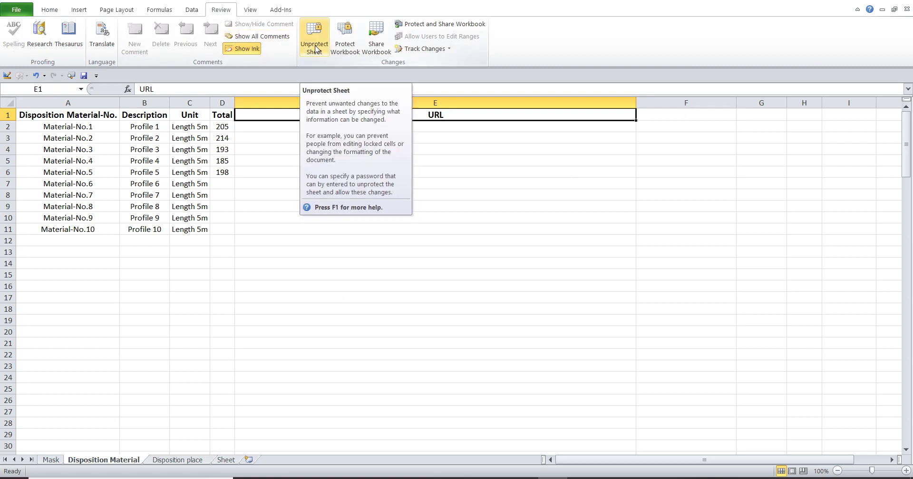
click(315, 49)
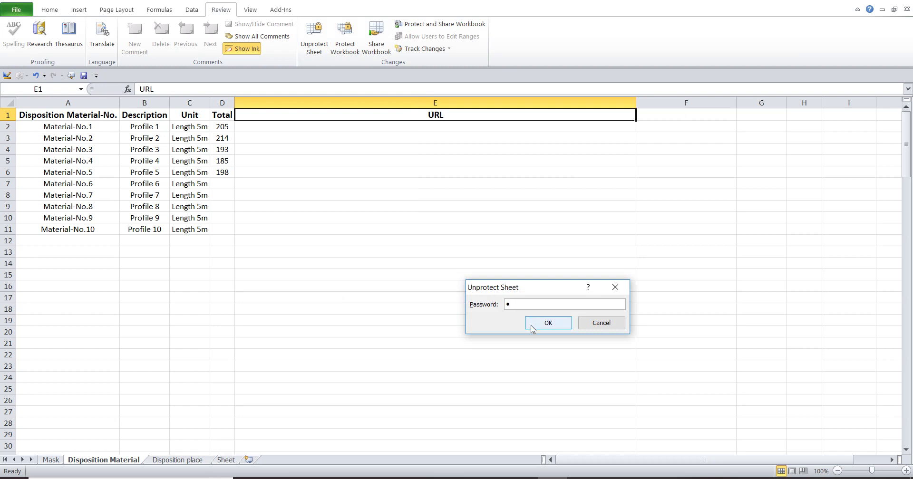
click(530, 324)
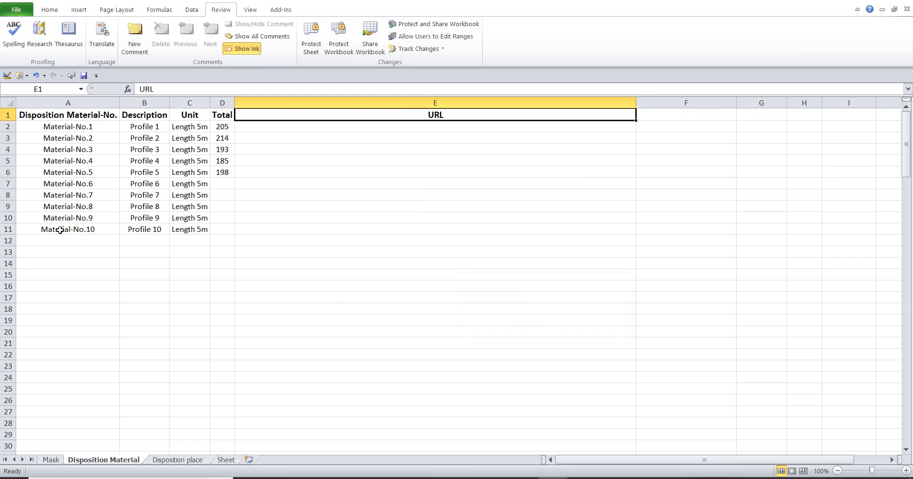
mouse_move(55, 227)
mouse_down()
mouse_move(211, 237)
mouse_move(211, 292)
mouse_up()
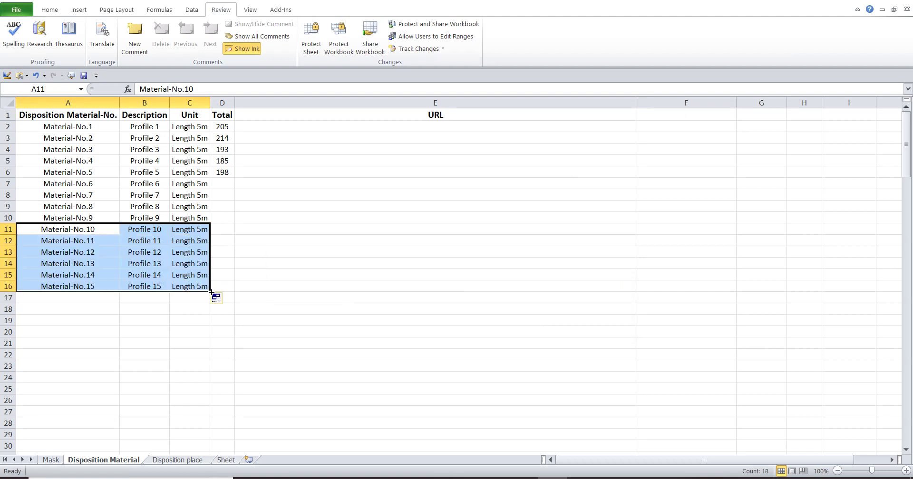
click(95, 303)
- Open the input mask and set the increase to Material-No.15 with Profile 15
click(50, 460)
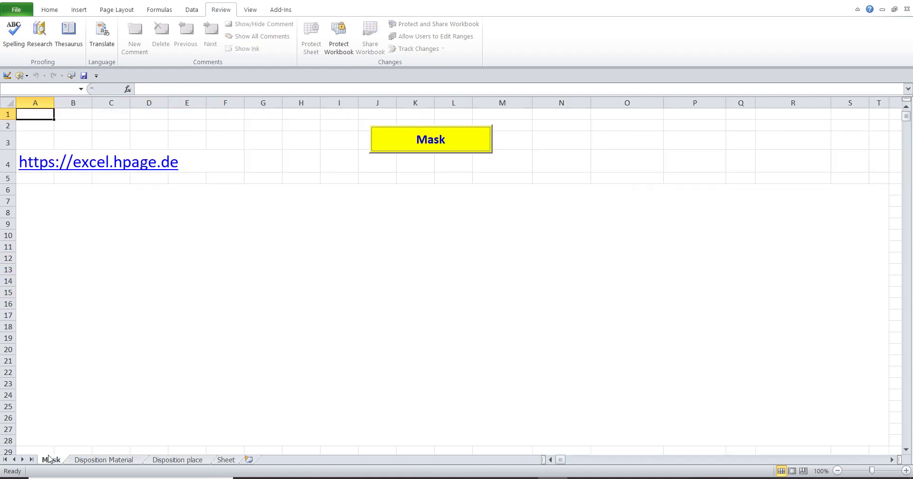
click(48, 12)
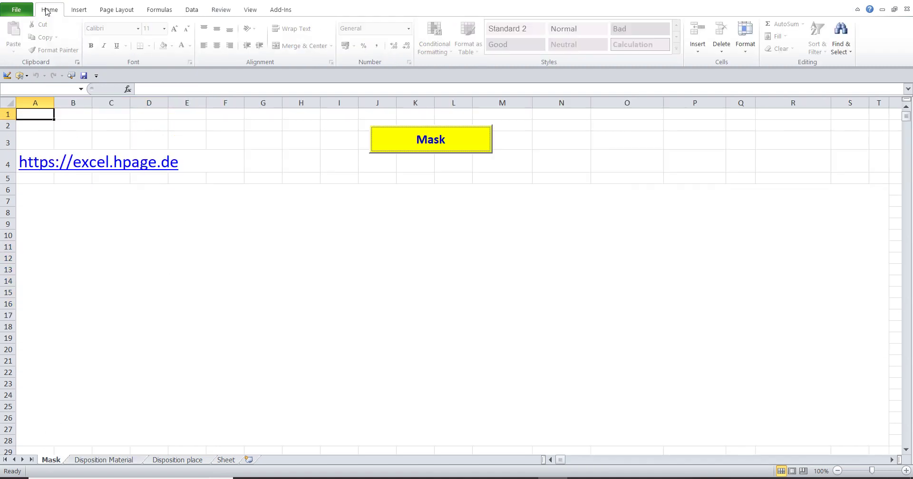
click(392, 148)
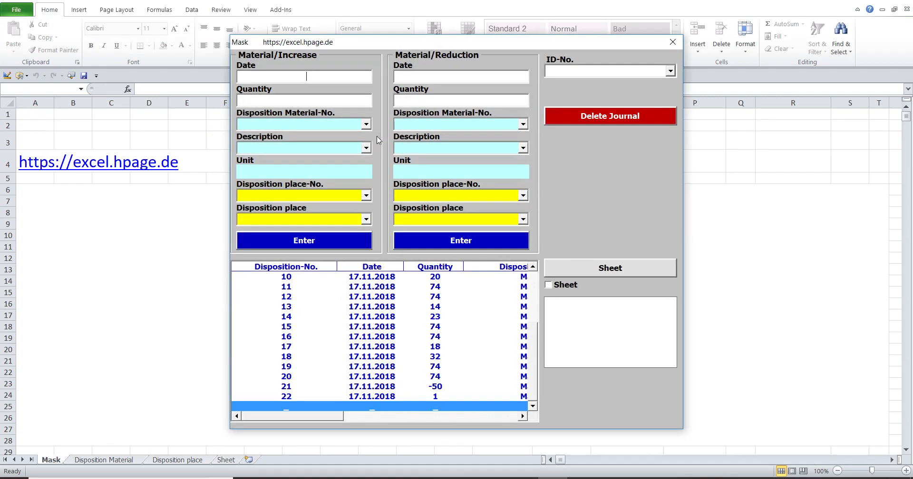
click(366, 125)
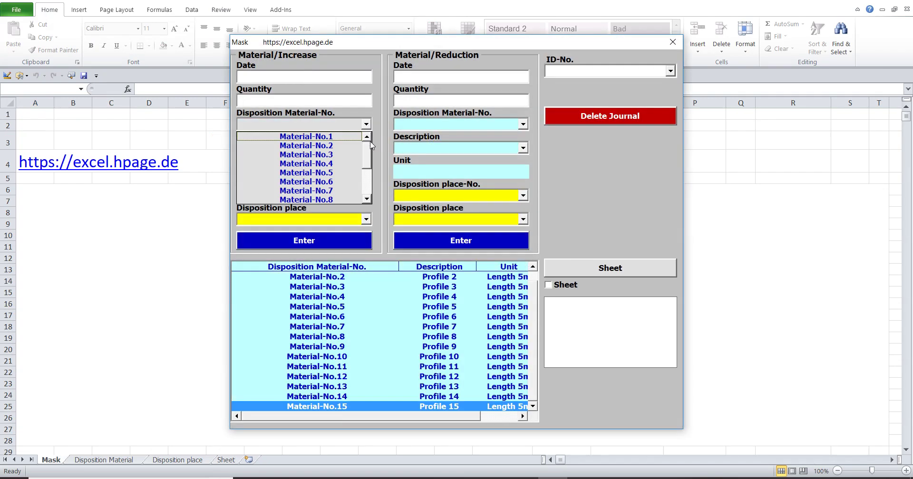
drag(367, 152, 367, 199)
click(353, 200)
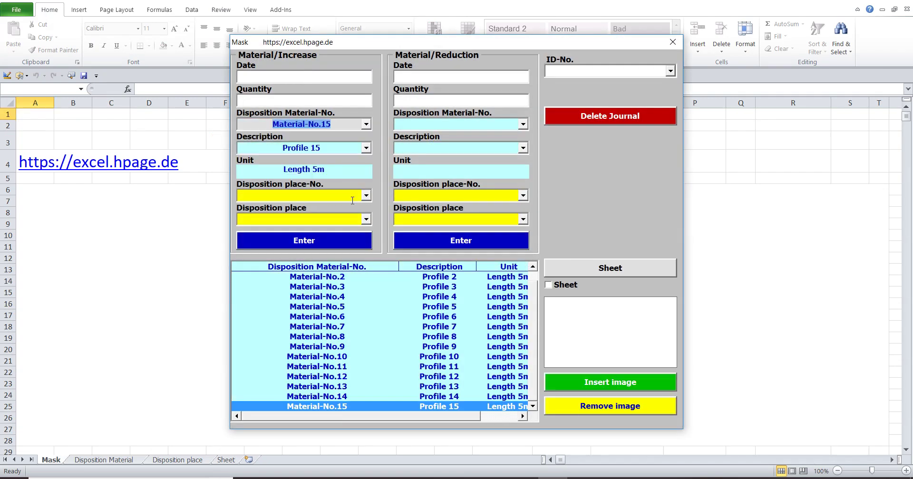
click(366, 148)
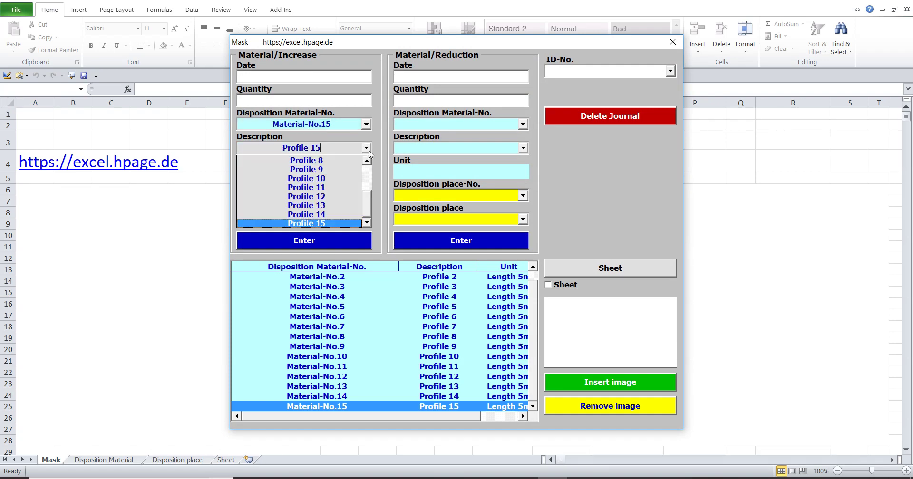
click(349, 187)
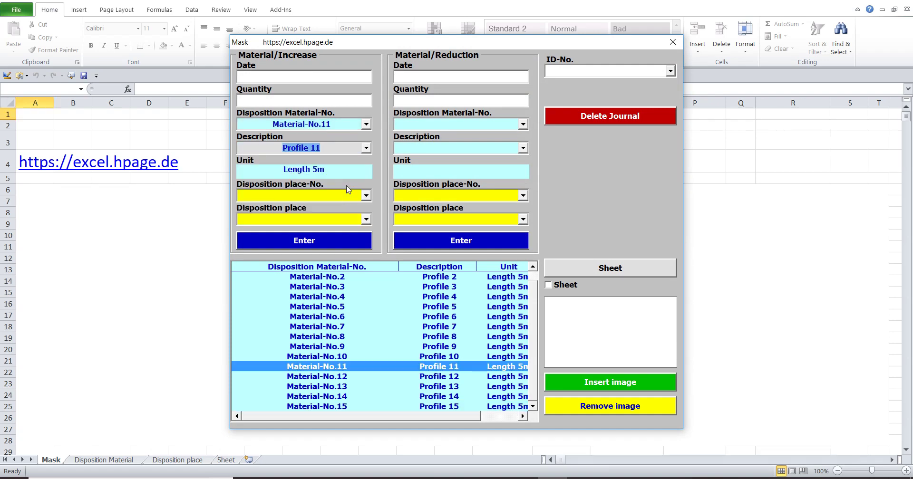
click(367, 148)
click(343, 223)
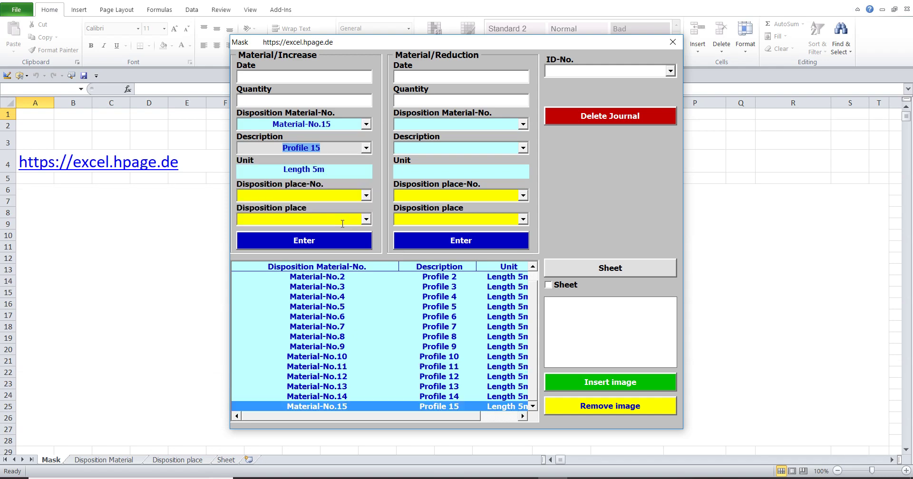
- Set the reduction to Material-No.15 with Profile 15, then switch to the Word documentation
click(523, 124)
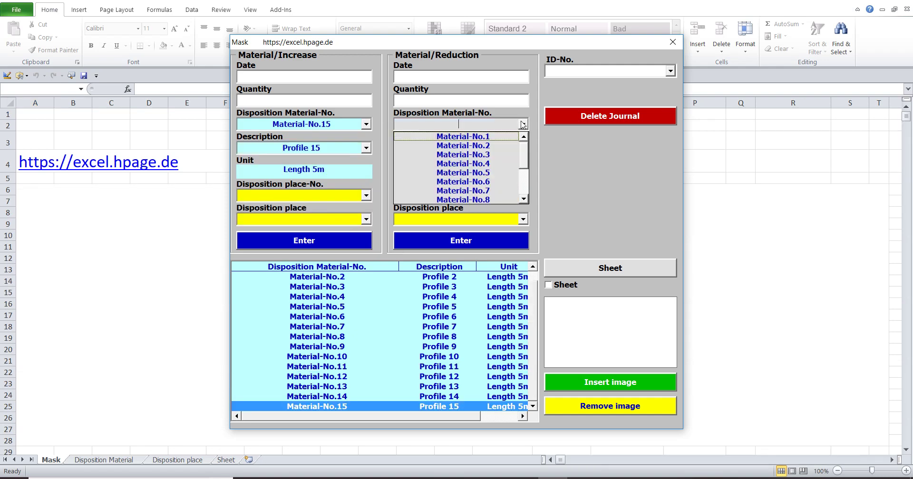
drag(523, 155, 527, 193)
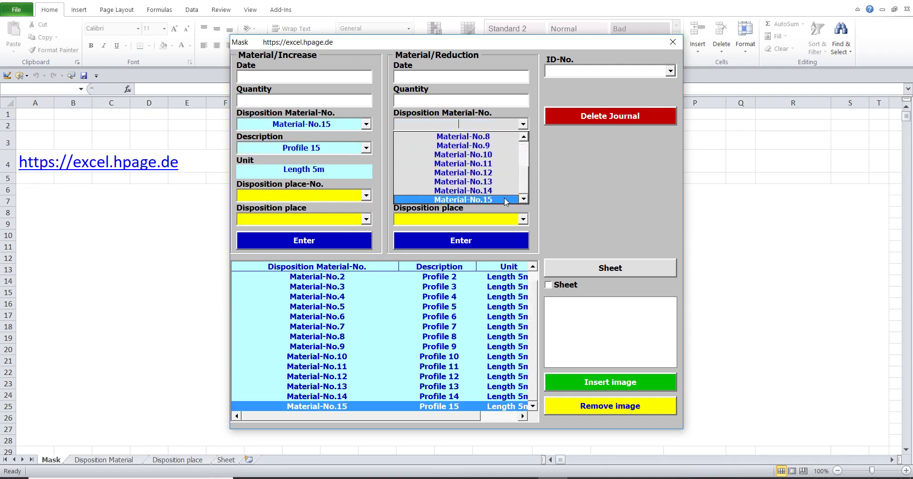
click(506, 201)
click(523, 148)
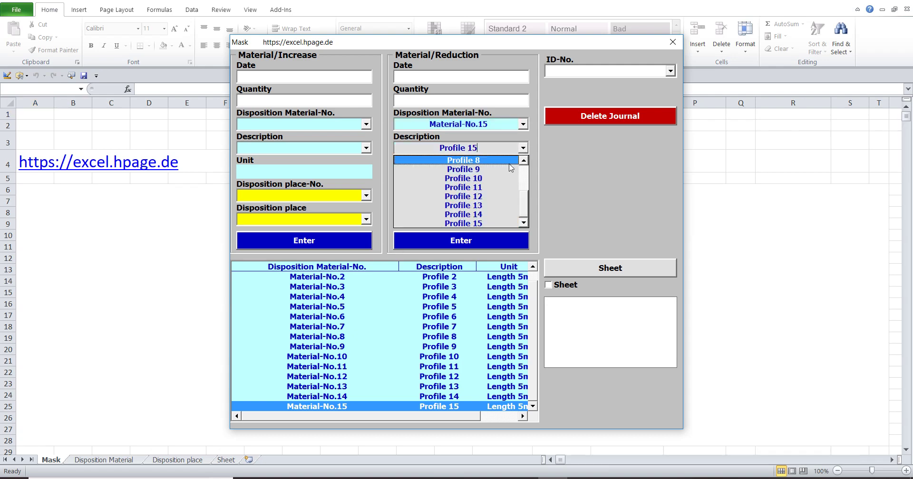
click(501, 205)
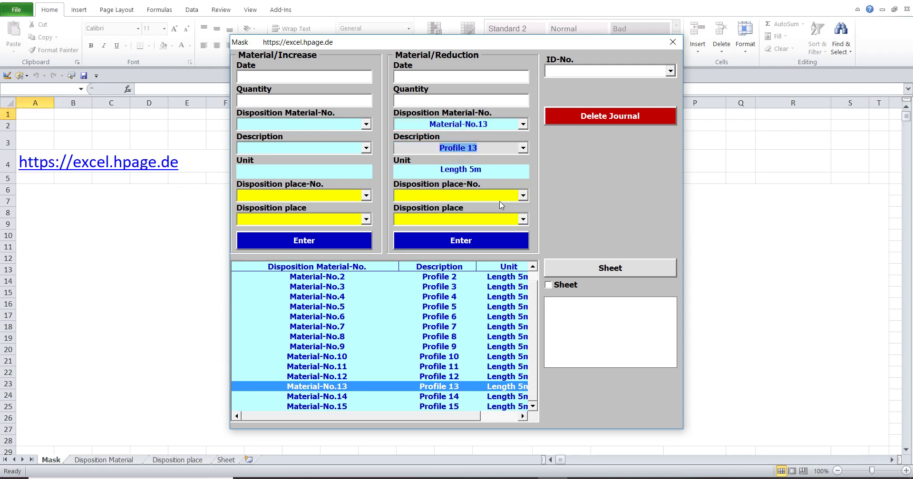
click(523, 149)
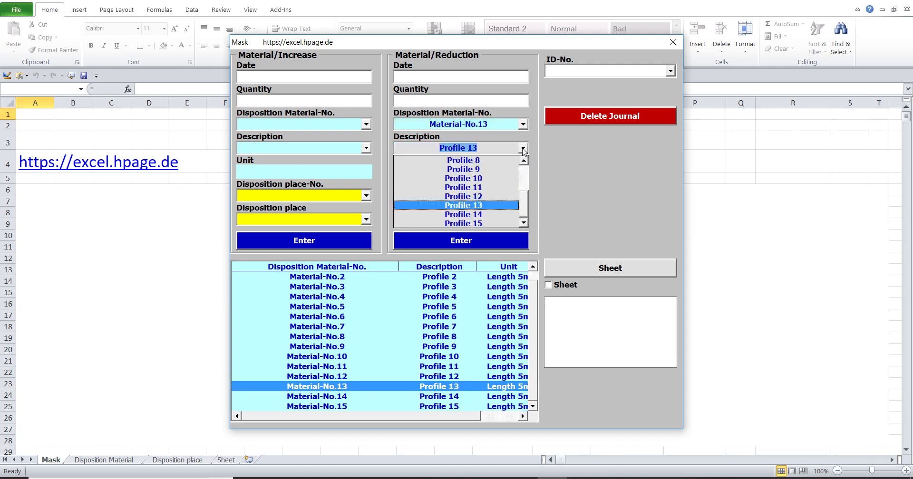
click(487, 224)
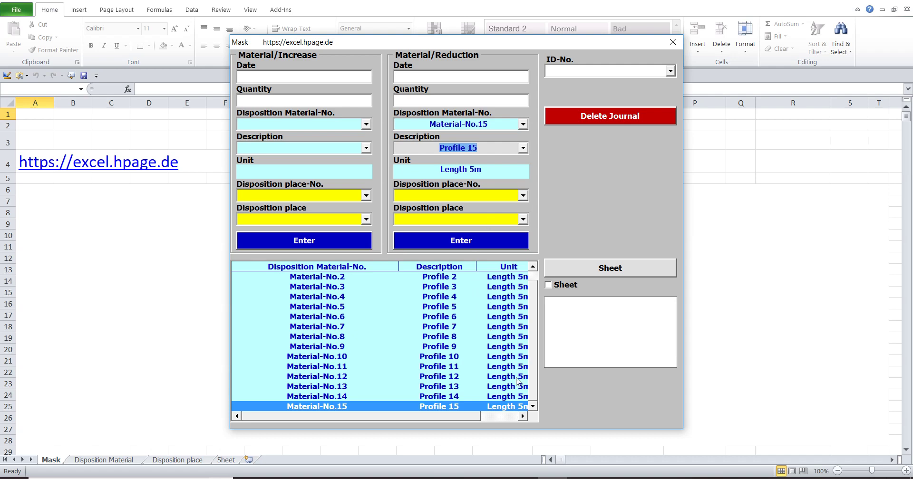
click(523, 478)
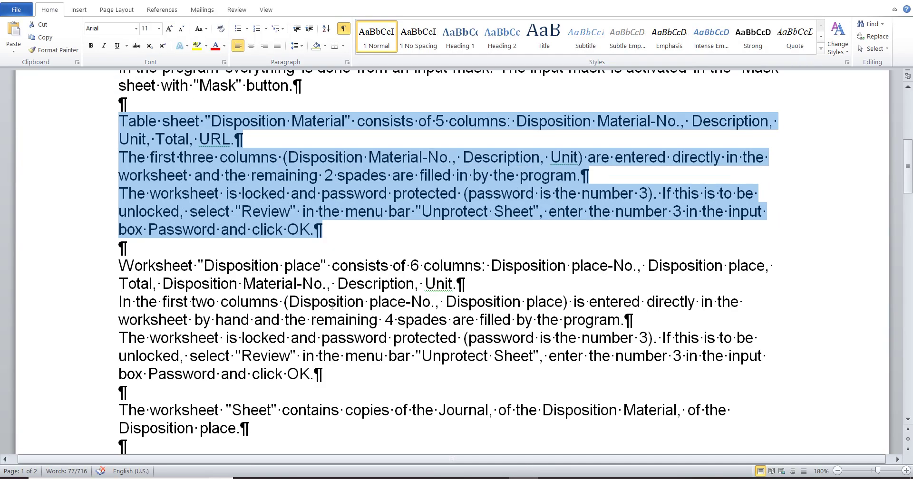
- Highlight the paragraphs describing the Worksheet "Disposition place"
scroll(331, 305, down, 1)
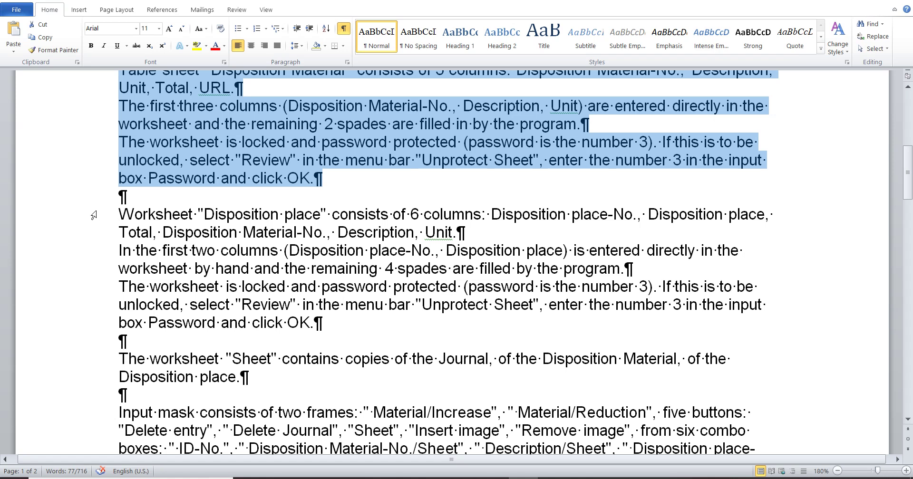
mouse_move(93, 215)
mouse_down()
mouse_move(90, 336)
mouse_move(89, 326)
mouse_up()
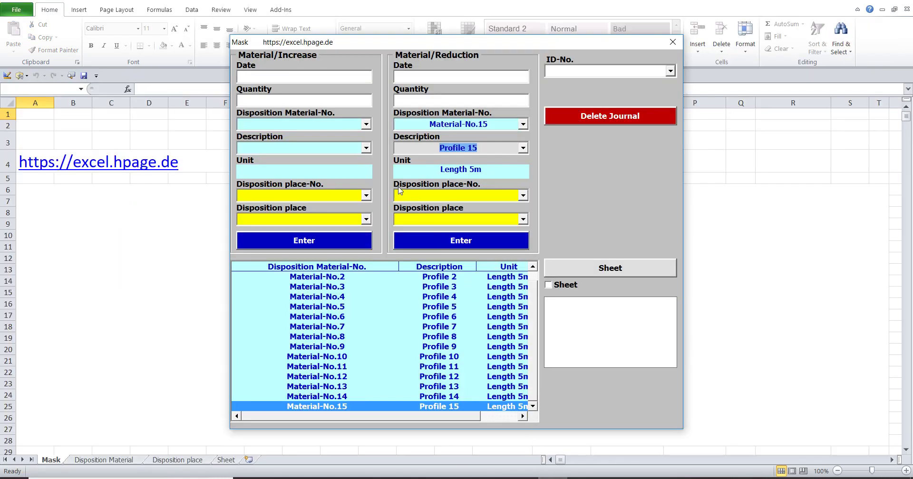
- On the increase side, try Place-No.1, then set Place-No.32 with storage place Shelf 4B_Tray4
click(366, 196)
click(341, 204)
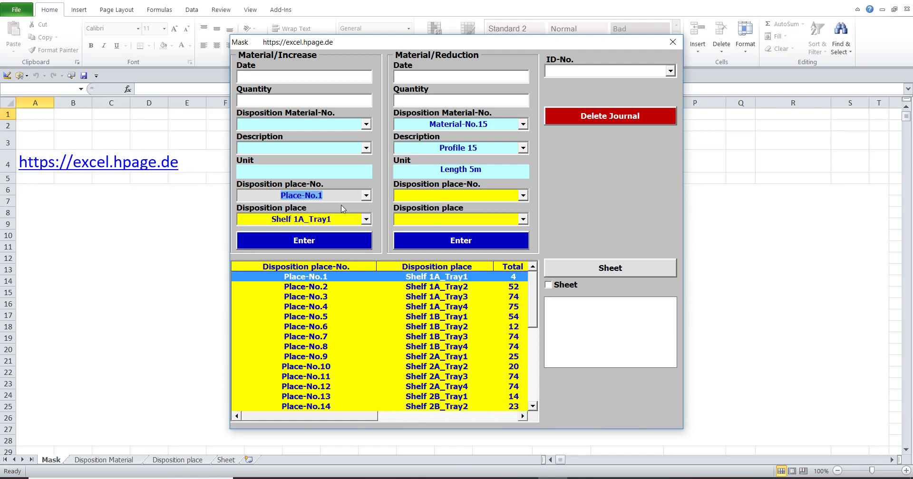
click(366, 196)
drag(368, 217, 368, 272)
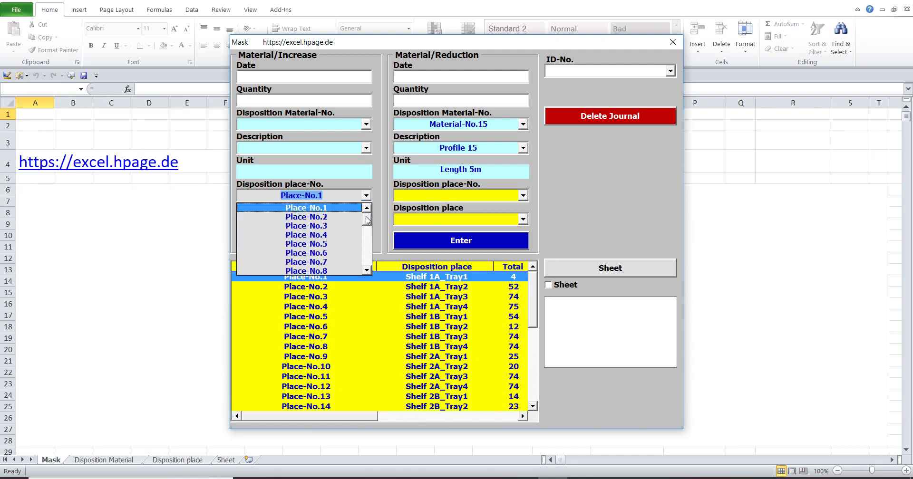
click(354, 271)
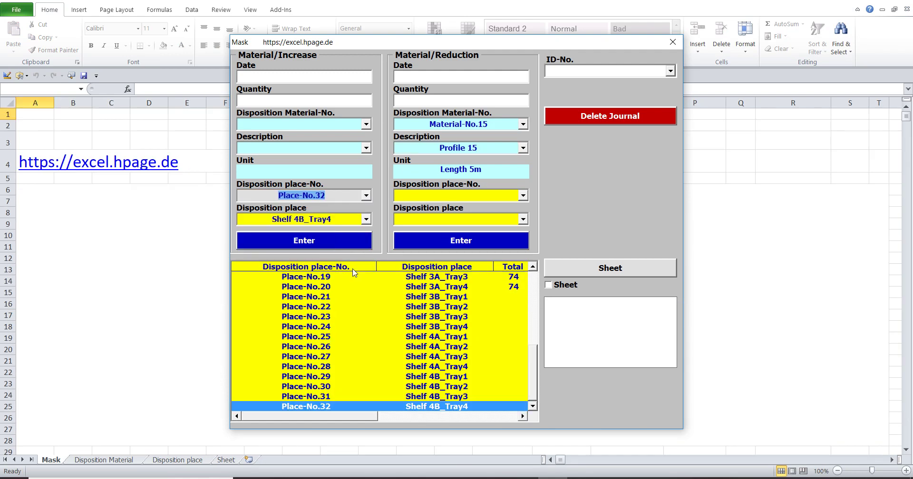
click(366, 220)
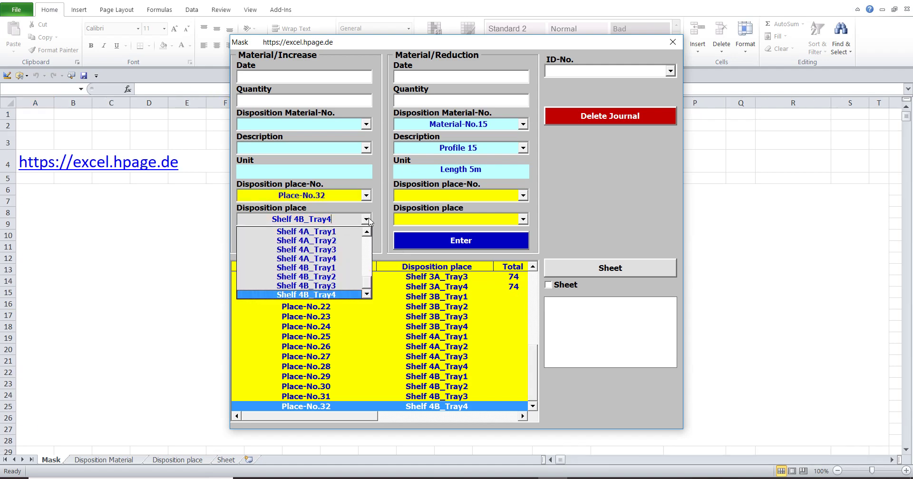
click(349, 269)
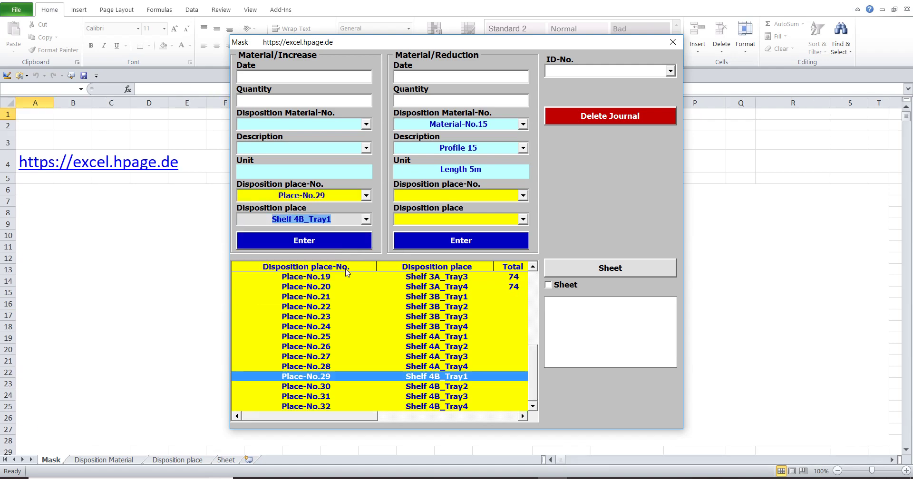
click(366, 220)
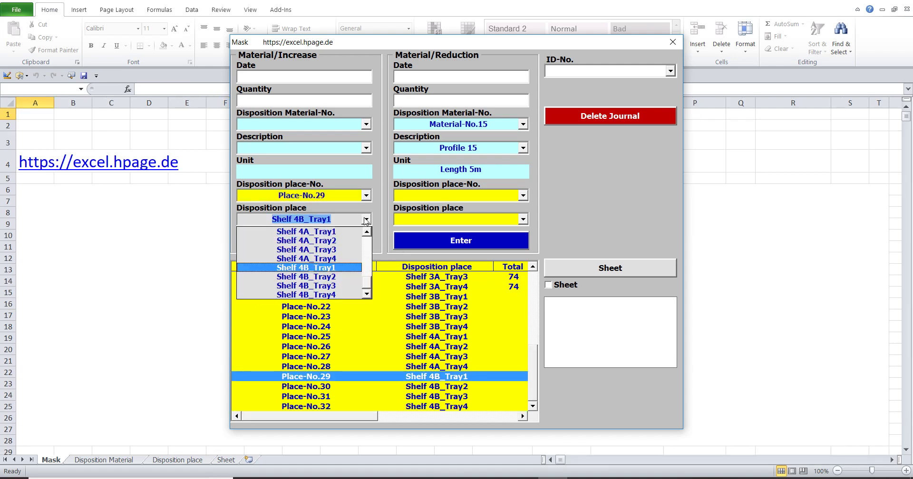
click(342, 296)
- On the reduction side, try Place-No.5, then set Place-No.32 with Shelf 4B_Tray4
click(523, 196)
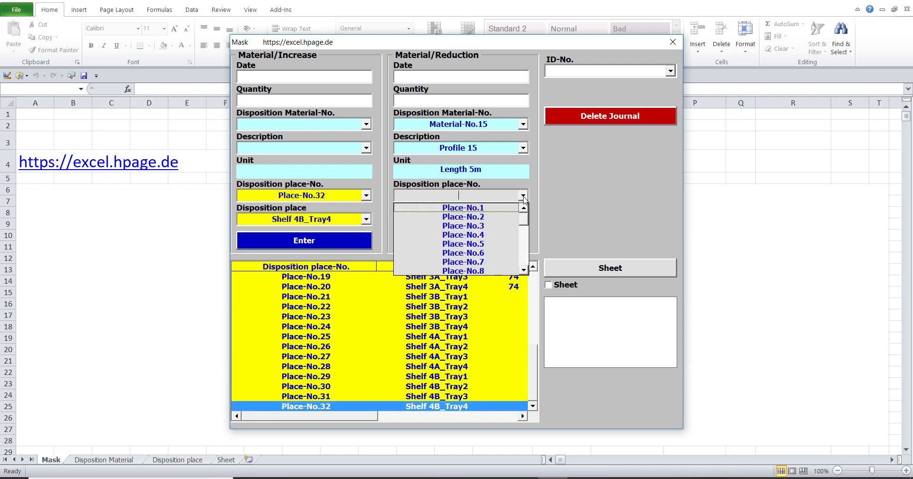
click(499, 241)
click(523, 195)
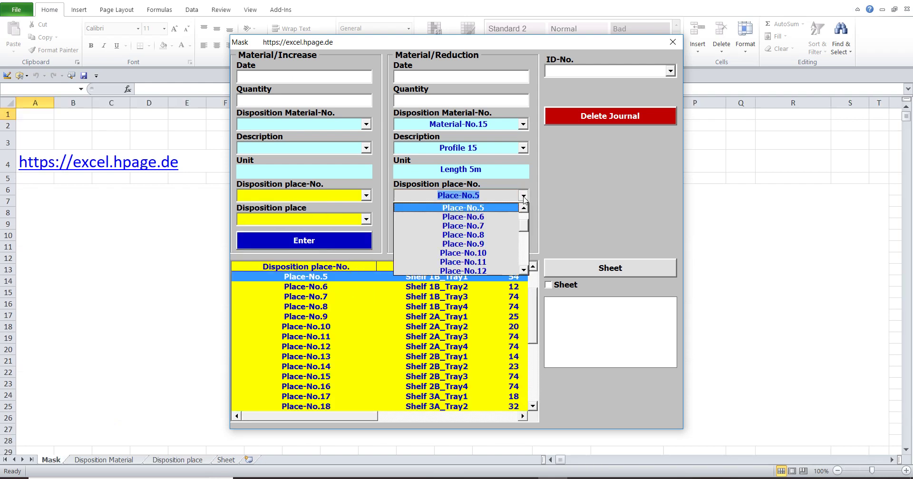
drag(523, 224, 523, 264)
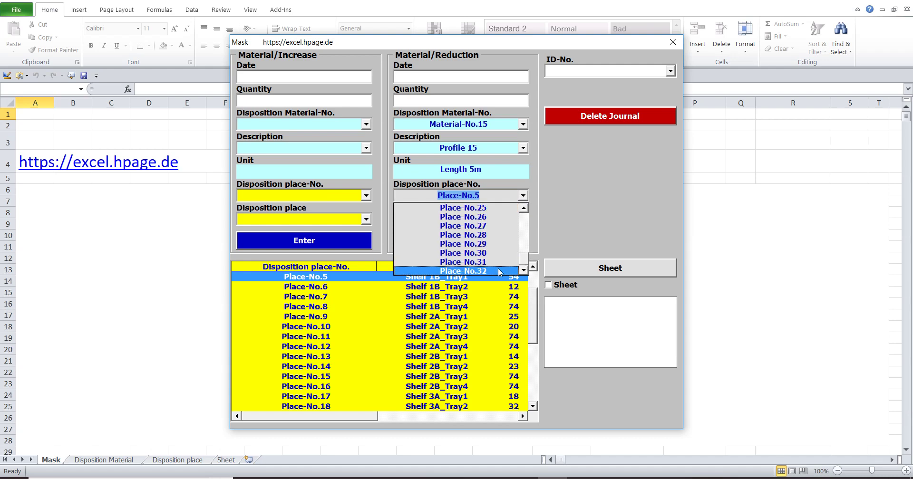
click(502, 271)
click(522, 221)
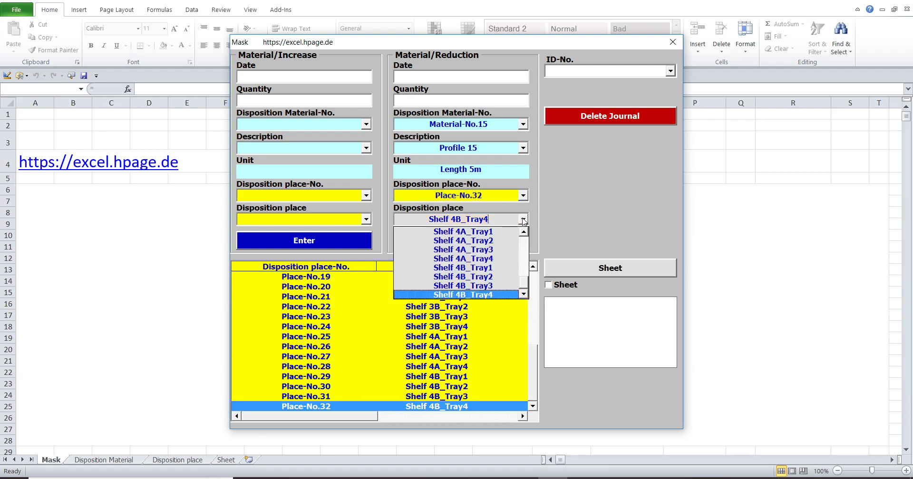
click(500, 271)
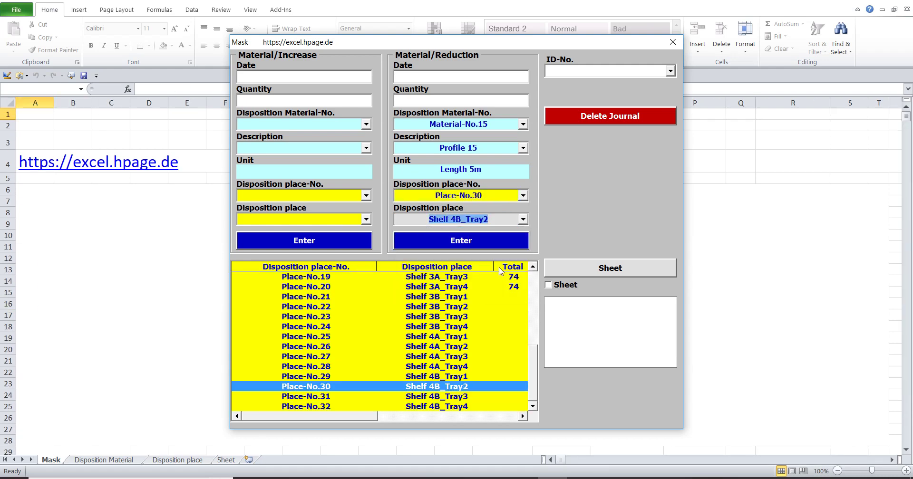
click(523, 220)
click(485, 295)
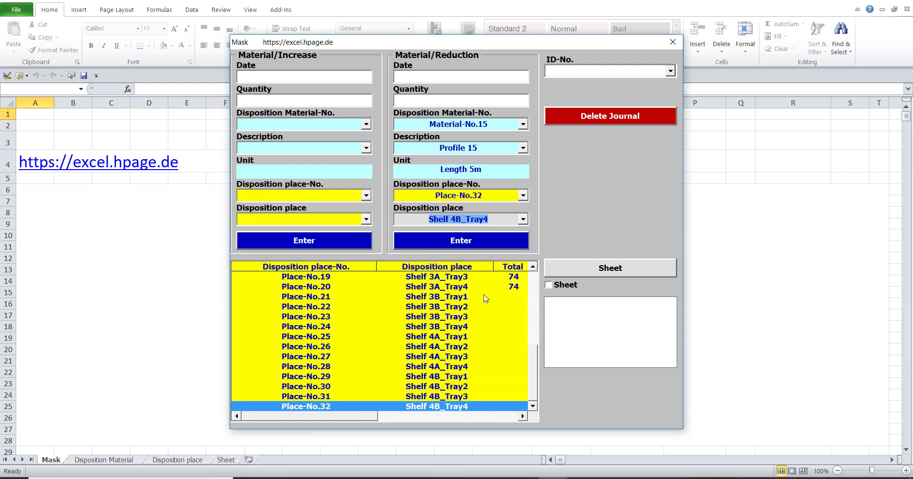
mouse_move(435, 478)
- Close the mask and review the Disposition place sheet's six column headers
click(673, 42)
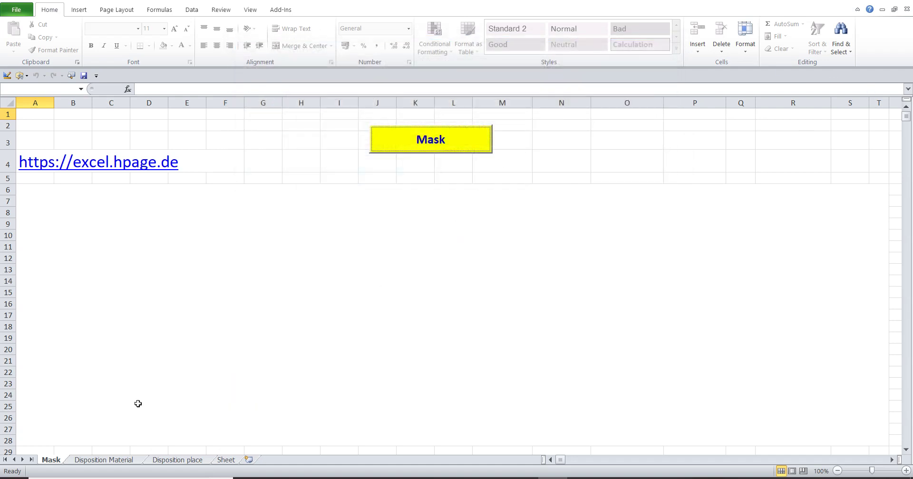
click(171, 460)
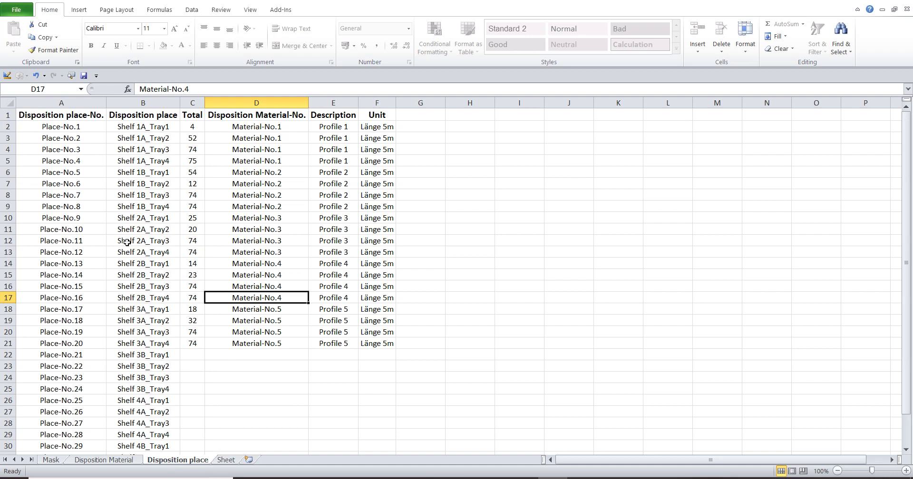
click(61, 117)
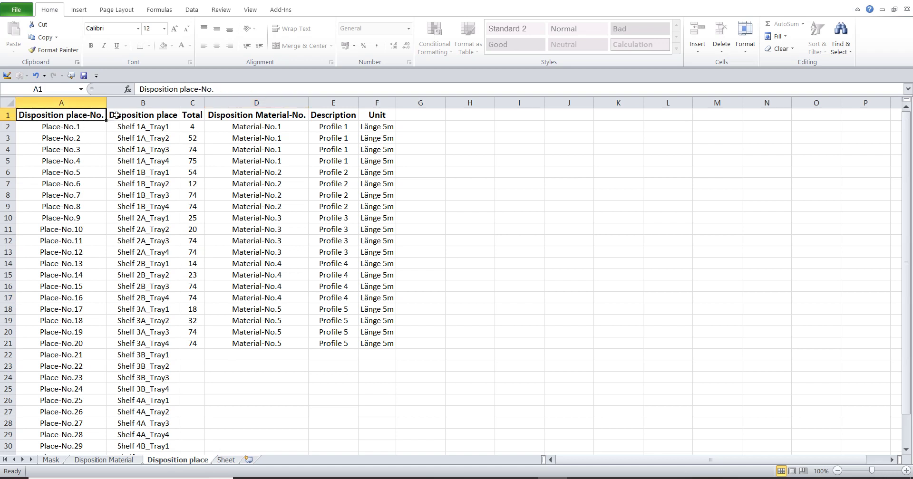
click(131, 112)
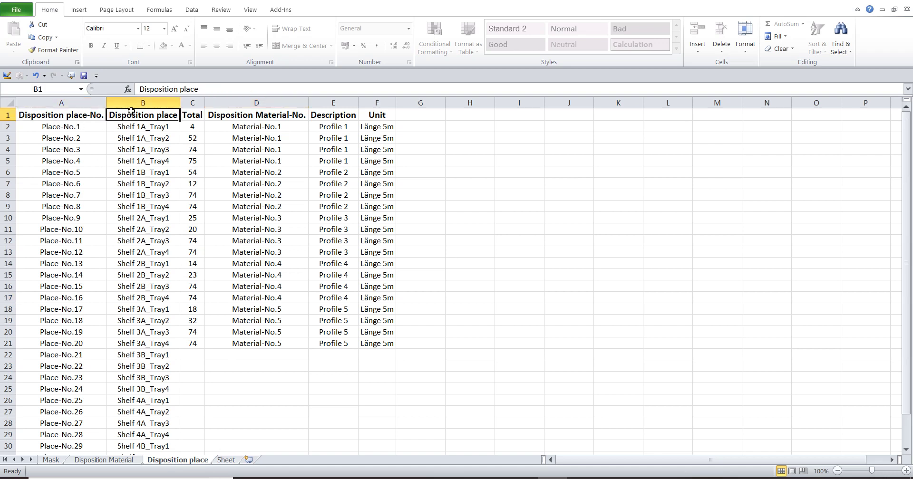
click(199, 115)
click(226, 115)
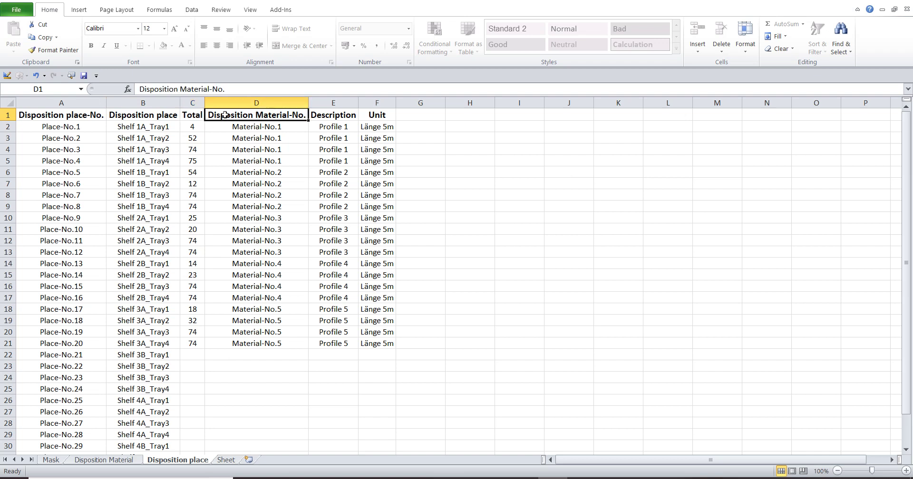
click(333, 115)
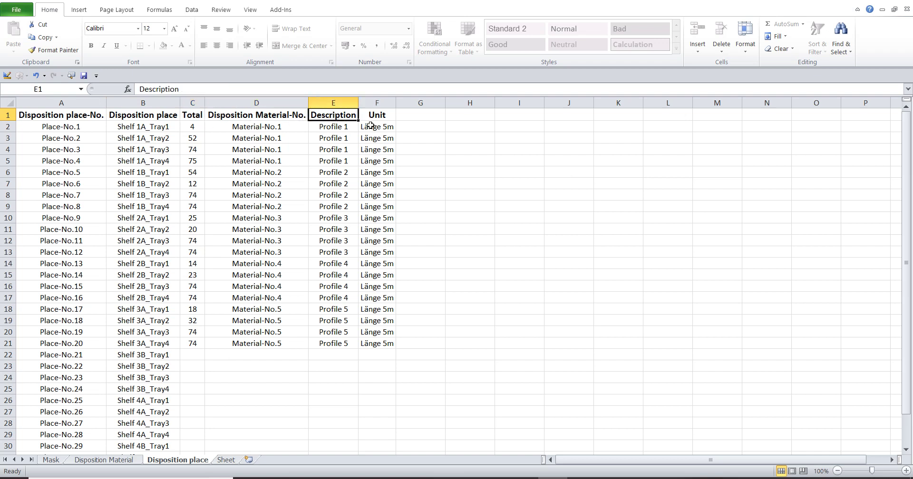
click(381, 114)
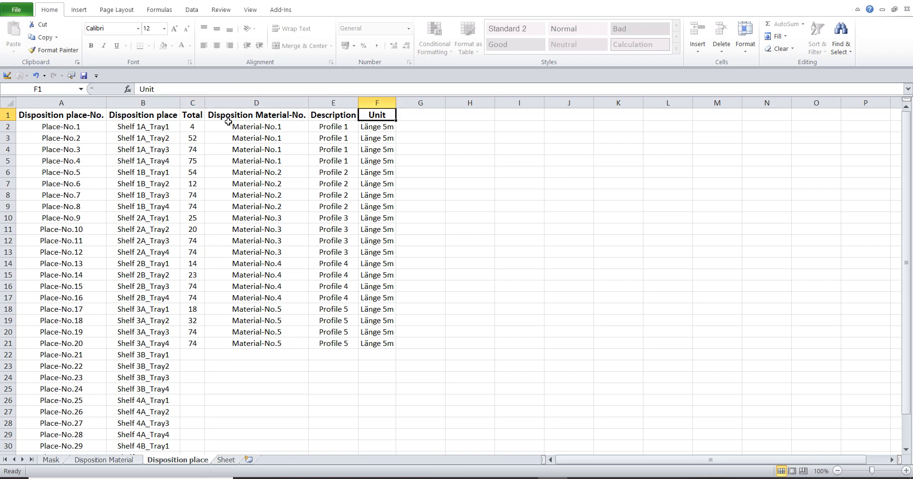
- Unprotect the sheet and fill A33:B33 down to Place-No.40 and Shelf 4B_Tray12
click(218, 12)
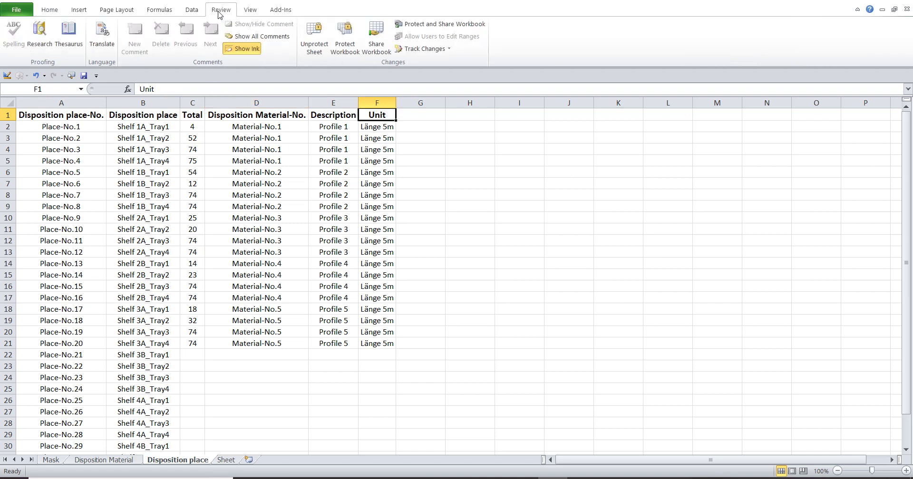
click(321, 41)
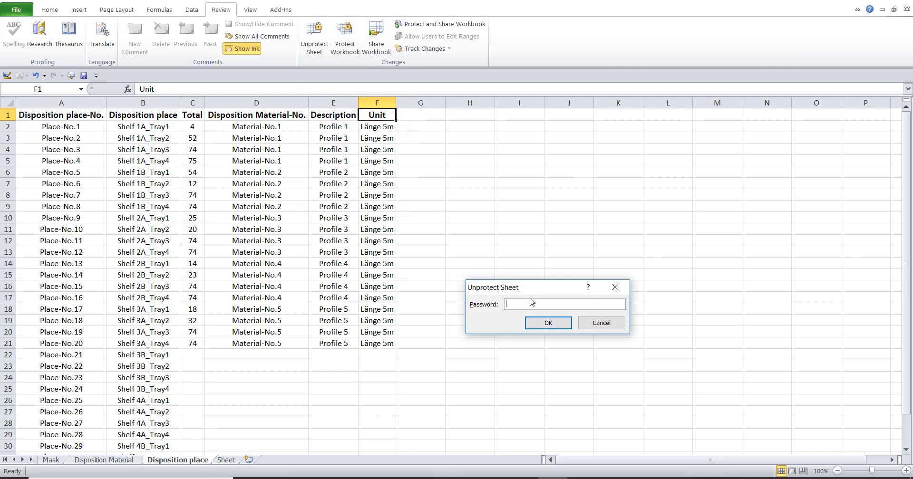
click(534, 324)
scroll(178, 281, down, 4)
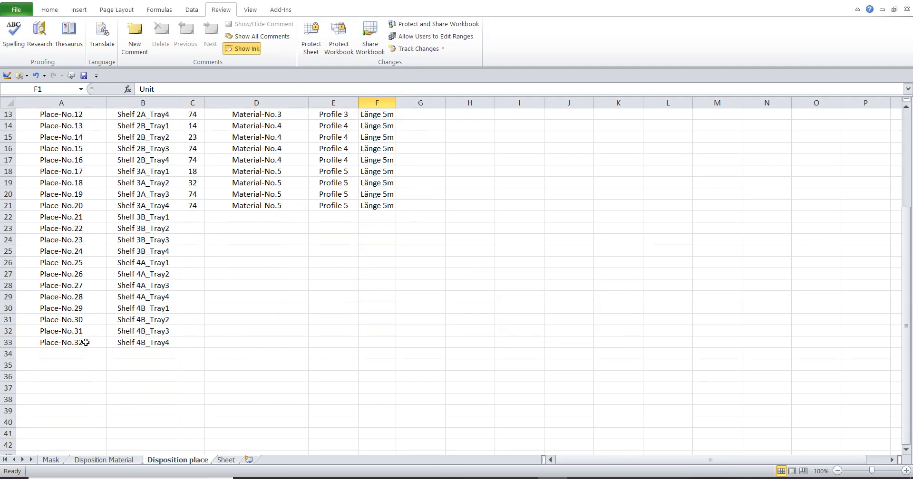
mouse_move(60, 344)
mouse_down()
mouse_move(129, 346)
mouse_move(177, 393)
mouse_move(175, 438)
mouse_up()
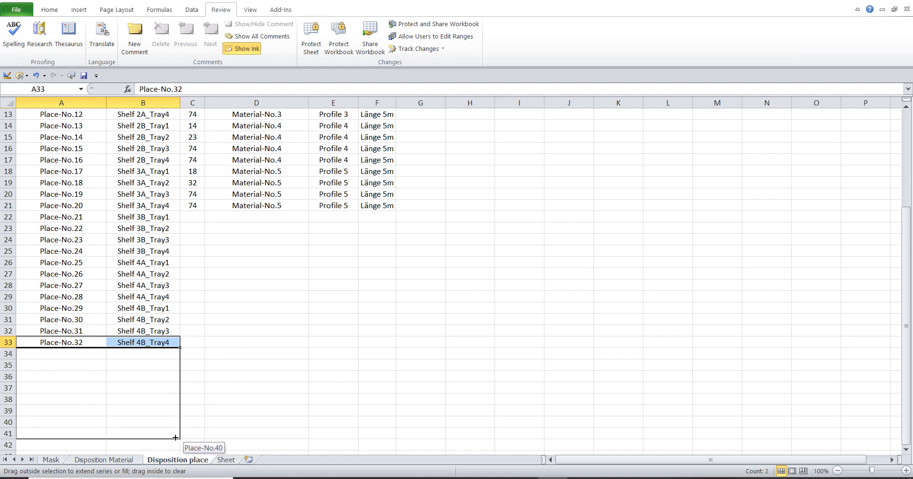
drag(176, 438, 175, 439)
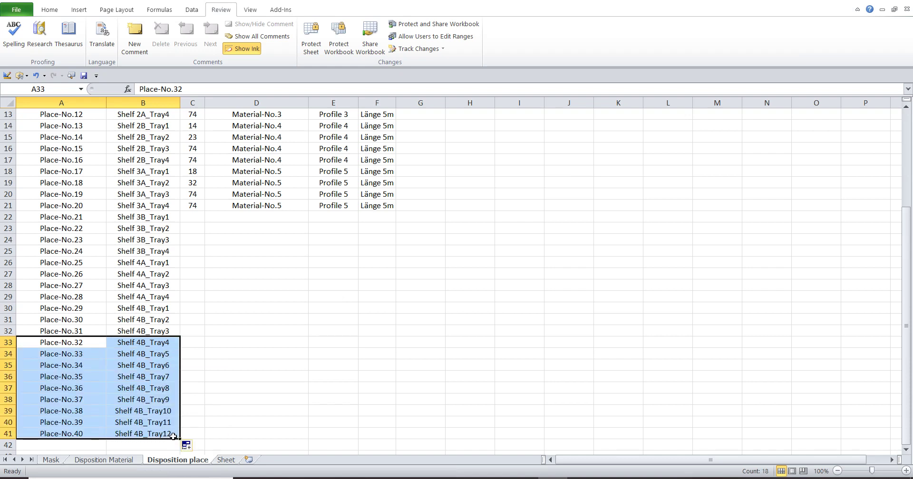
click(91, 434)
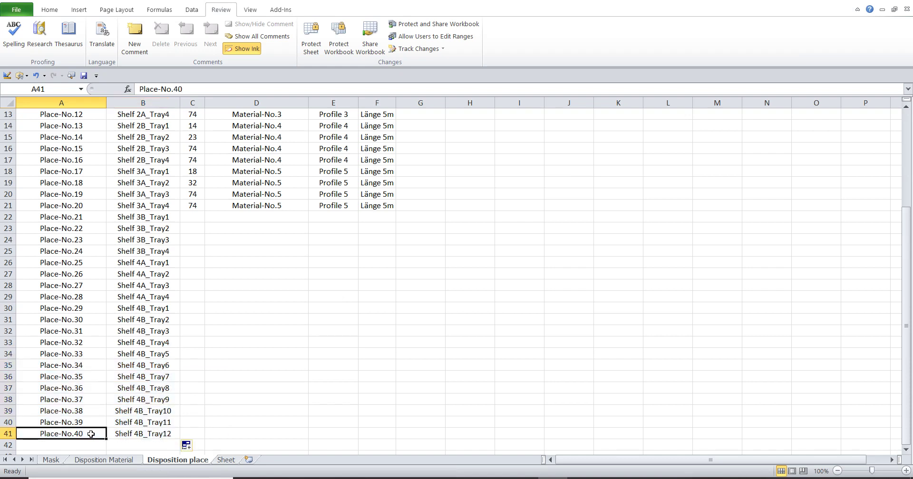
click(51, 460)
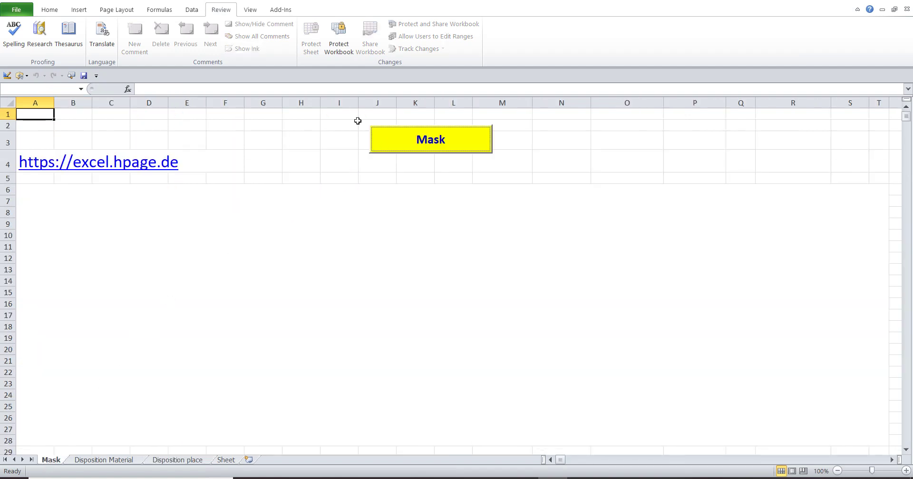
- Reopen the input mask and set the increase side to Place-No.40 with Shelf 4B_Tray12
click(50, 11)
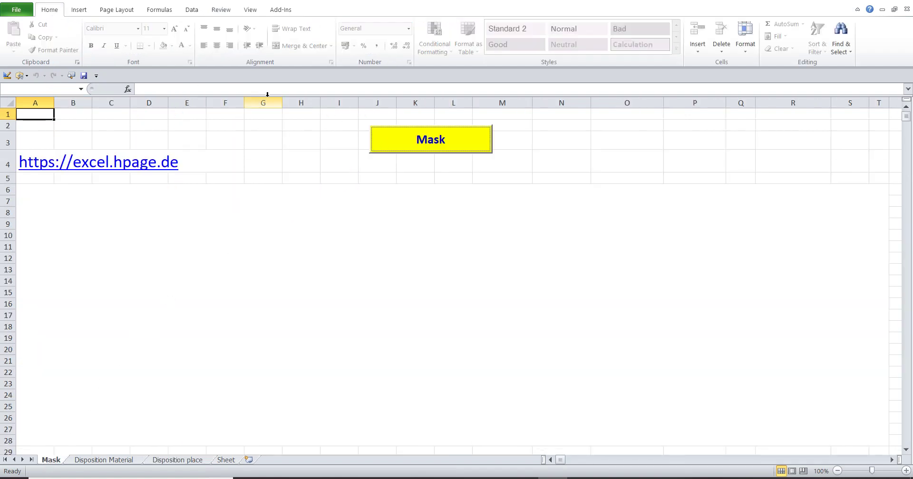
click(380, 143)
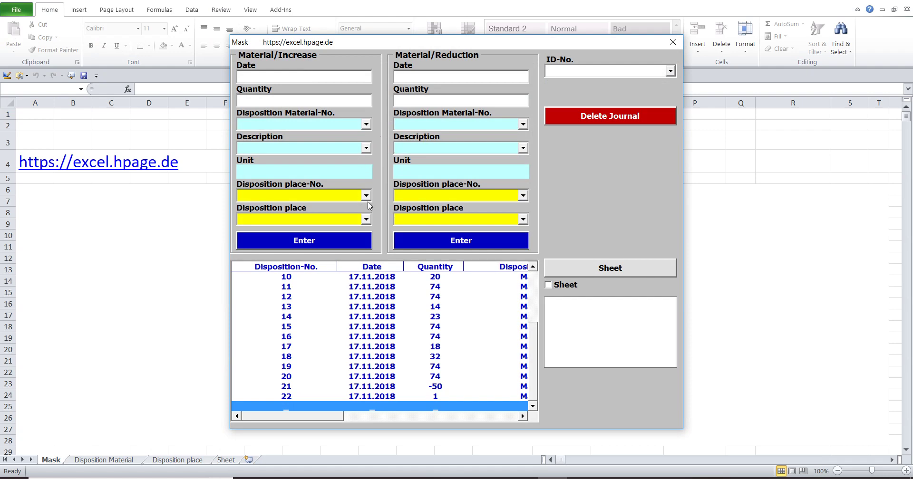
click(366, 195)
drag(367, 220, 367, 266)
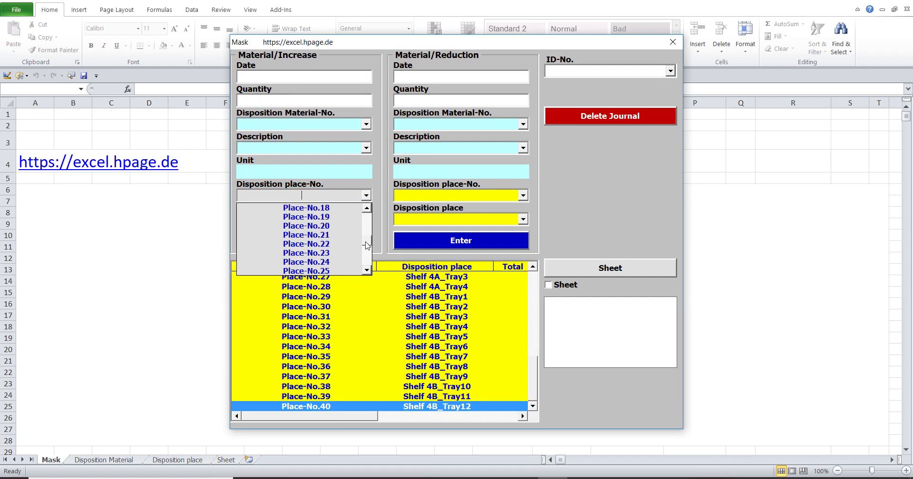
click(346, 273)
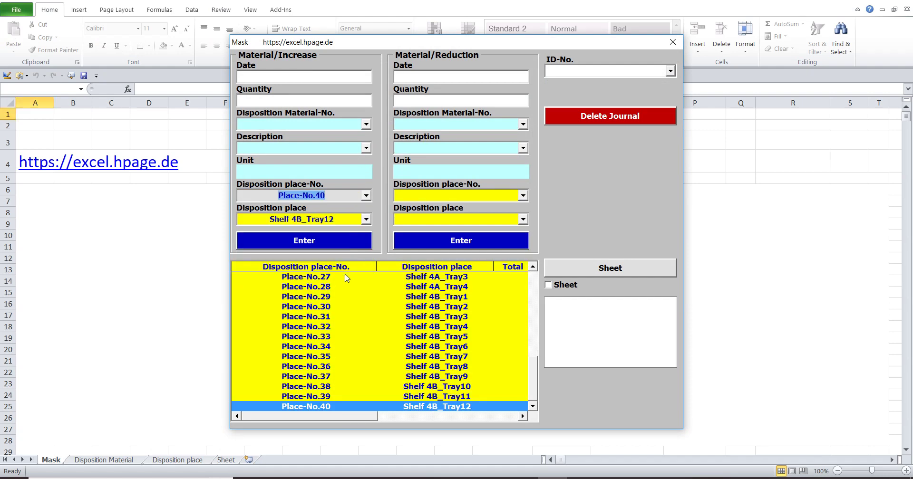
click(365, 219)
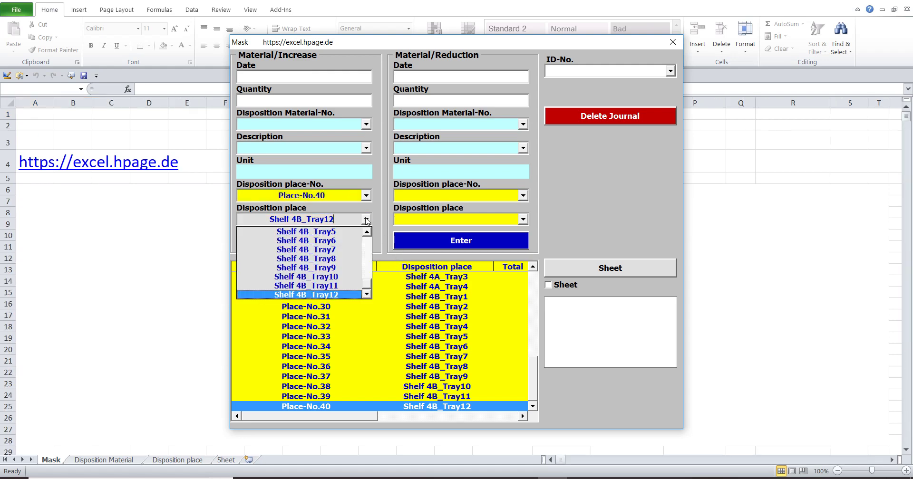
click(339, 270)
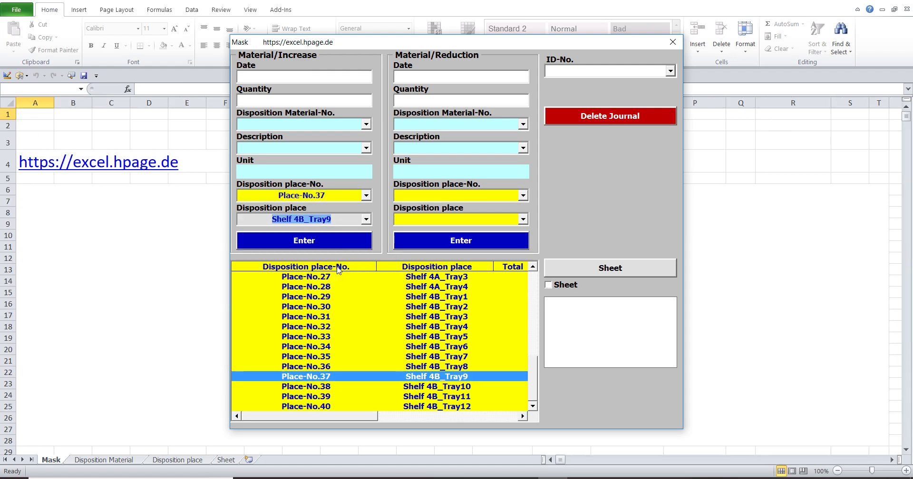
click(366, 220)
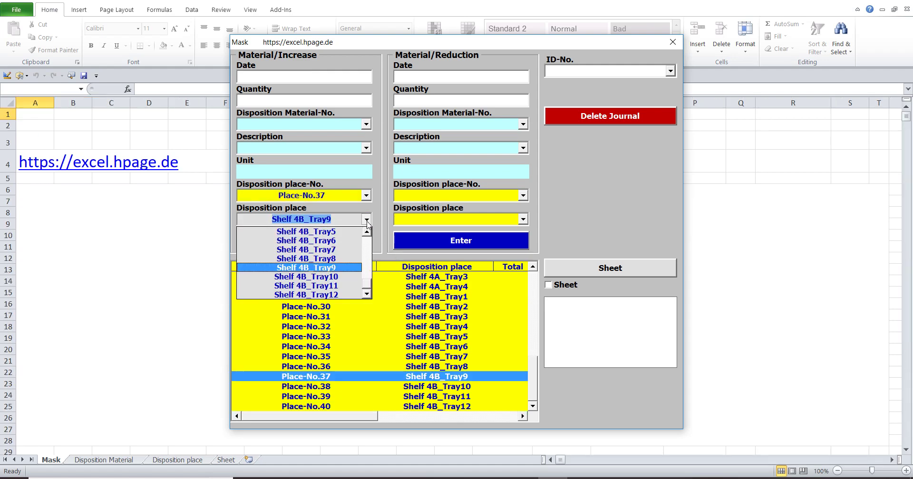
click(349, 294)
- On the reduction side, try Place-No.39 and Tray10, then set Place-No.40 with Shelf 4B_Tray12
click(523, 195)
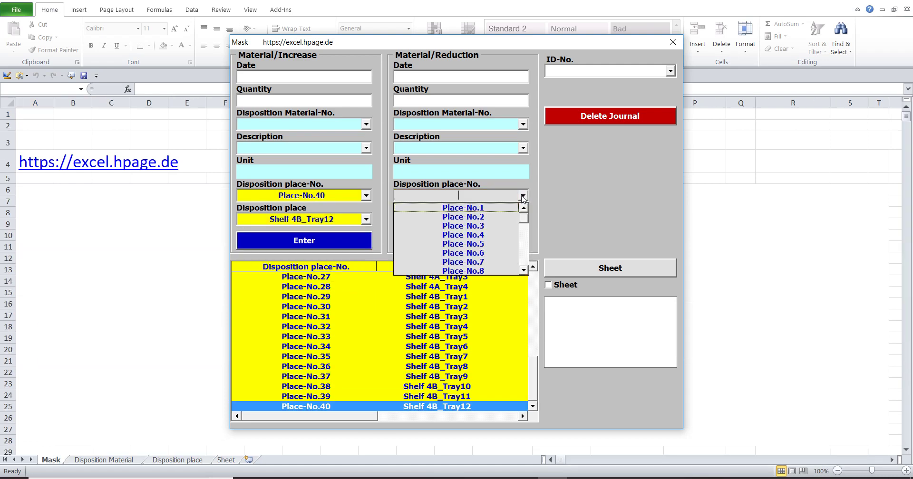
drag(524, 212, 520, 271)
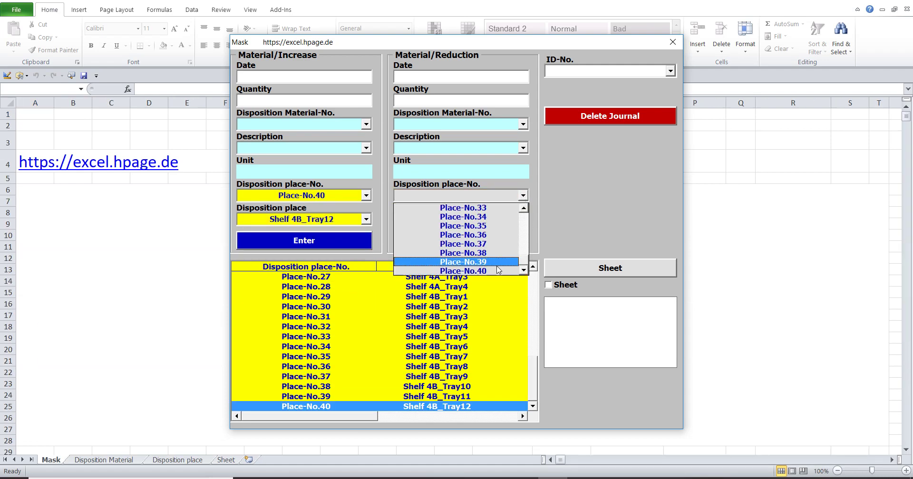
click(497, 262)
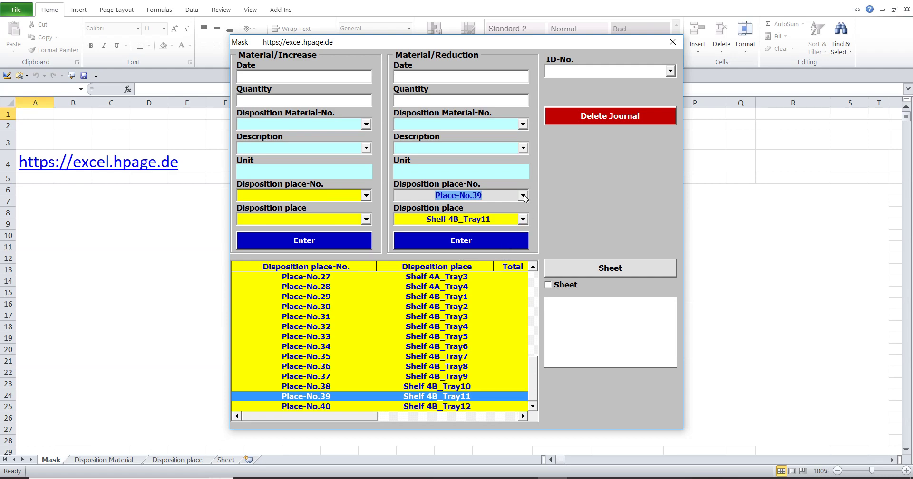
click(523, 195)
click(497, 271)
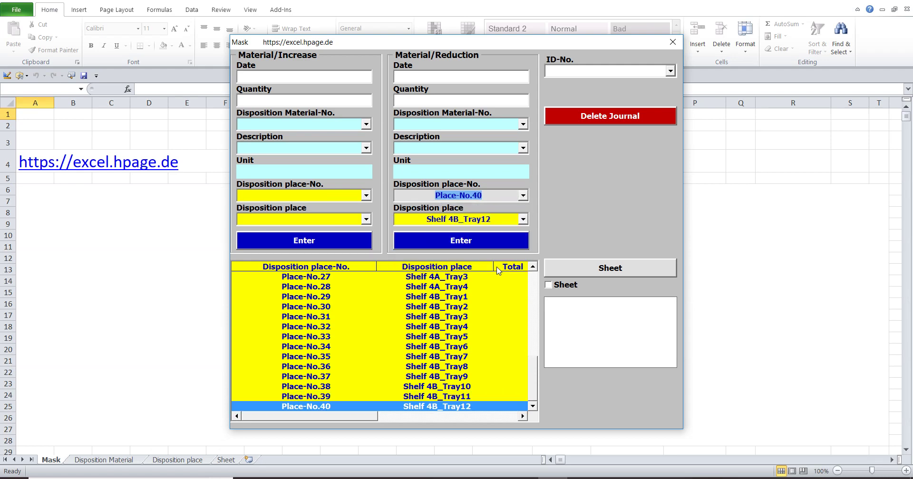
click(523, 219)
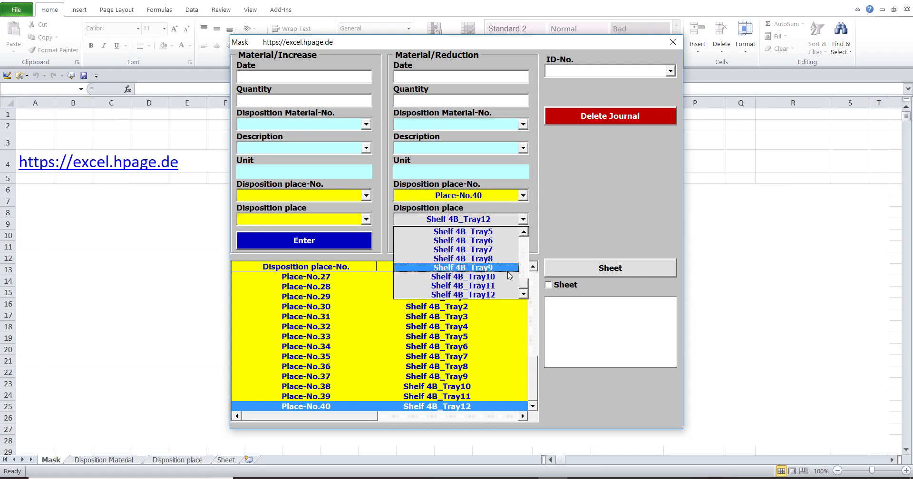
click(509, 278)
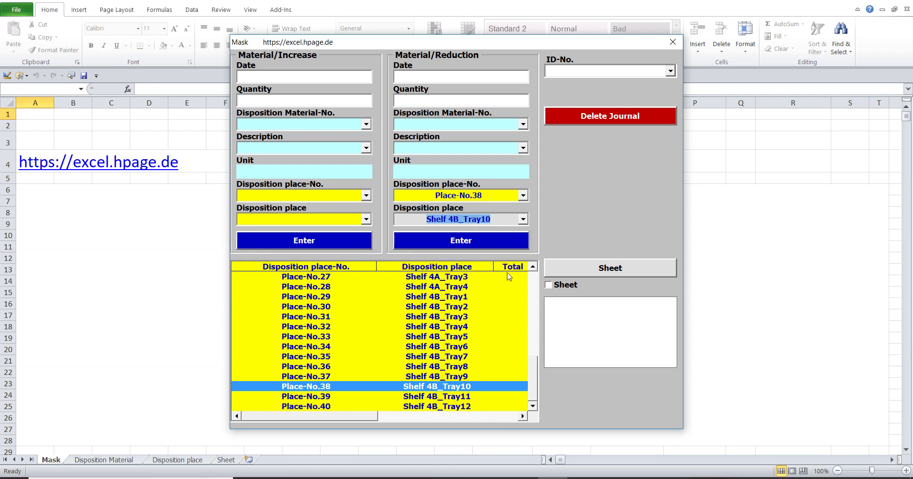
click(525, 221)
click(492, 295)
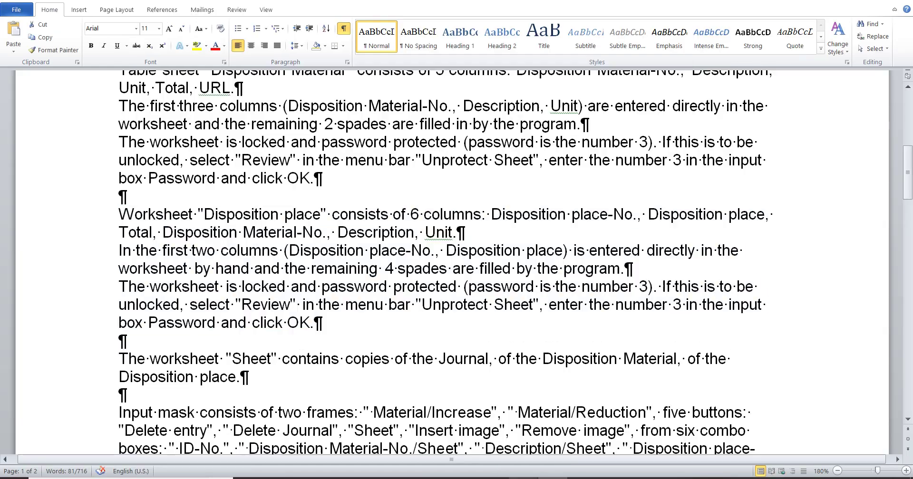
- Select the Word paragraph about the worksheet Sheet, then switch back to the Excel input mask
drag(122, 216, 330, 322)
scroll(278, 270, down, 3)
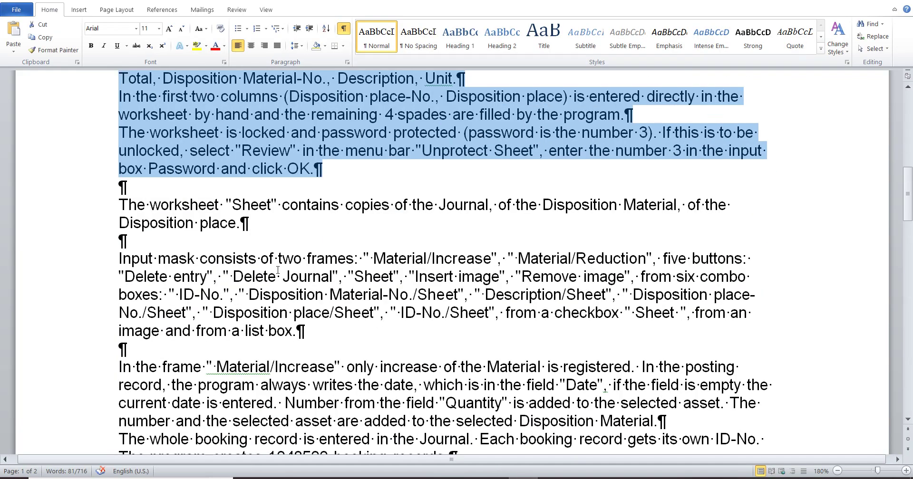
drag(101, 208, 102, 222)
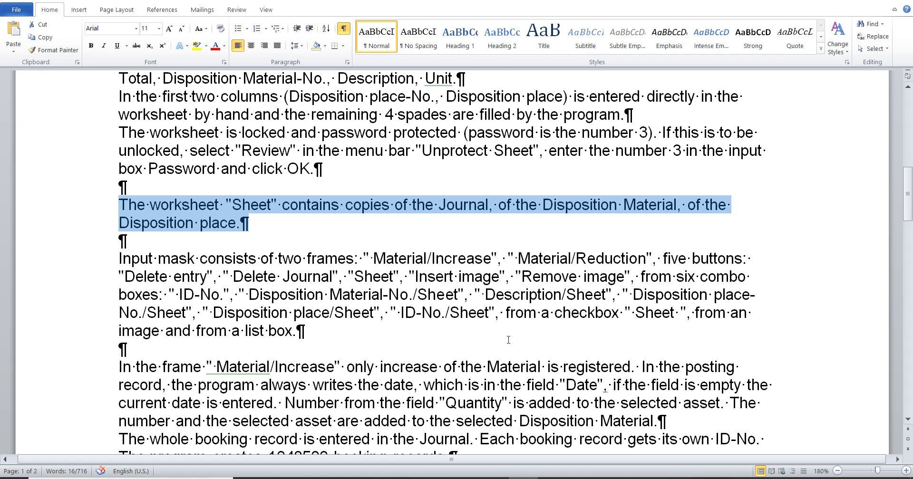
click(548, 477)
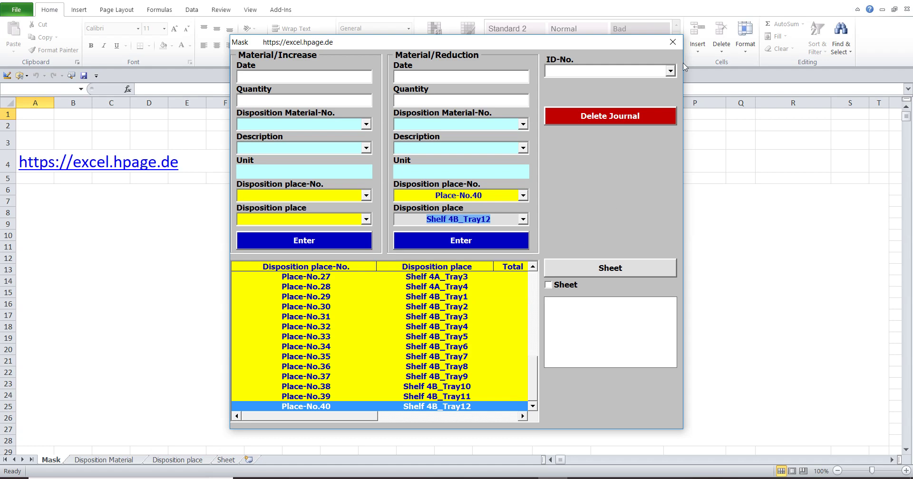
- Close the input mask and display the Sheet worksheet with its filtered journal copy
click(673, 43)
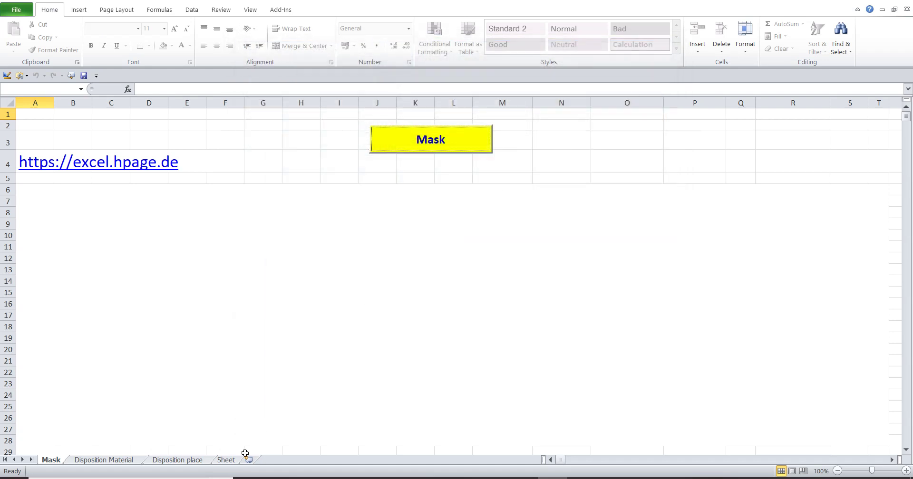
click(226, 460)
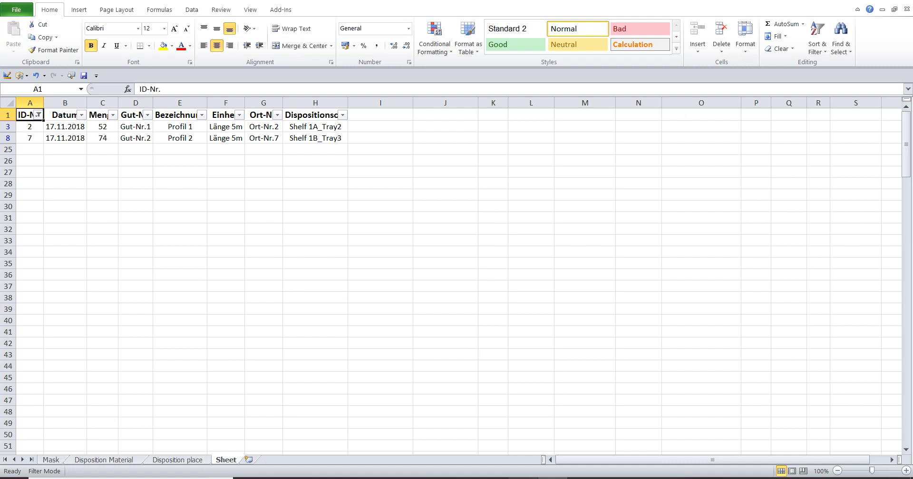
mouse_move(523, 478)
click(524, 436)
scroll(145, 218, down, 2)
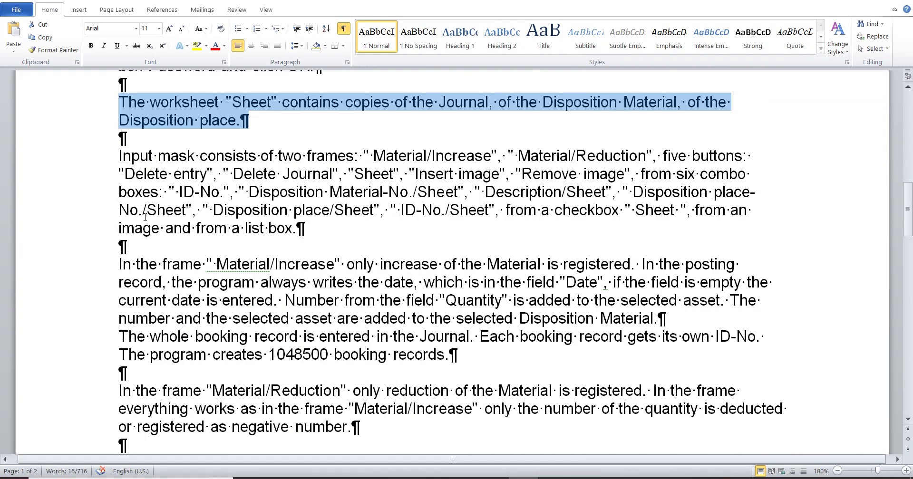
drag(93, 162, 84, 228)
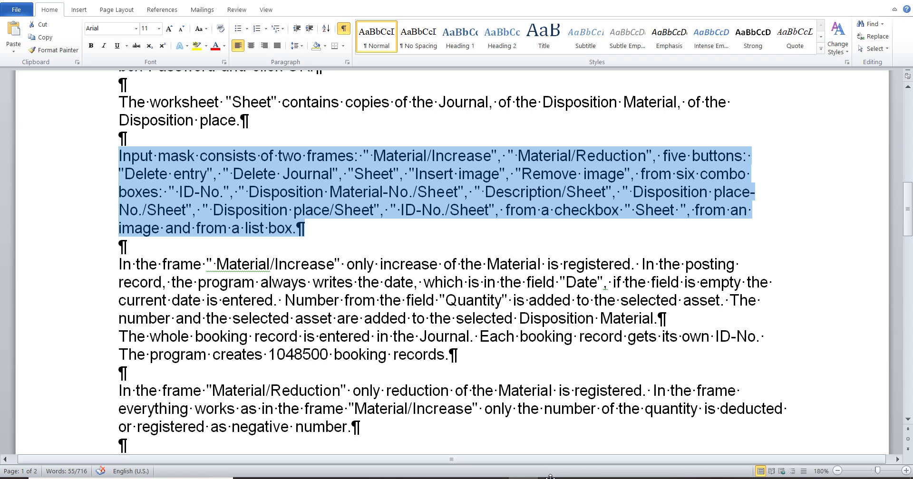
- Open the mask from the Mask sheet, enable Sheet, and load booking ID 2 (Profile 1, quantity 52)
click(509, 431)
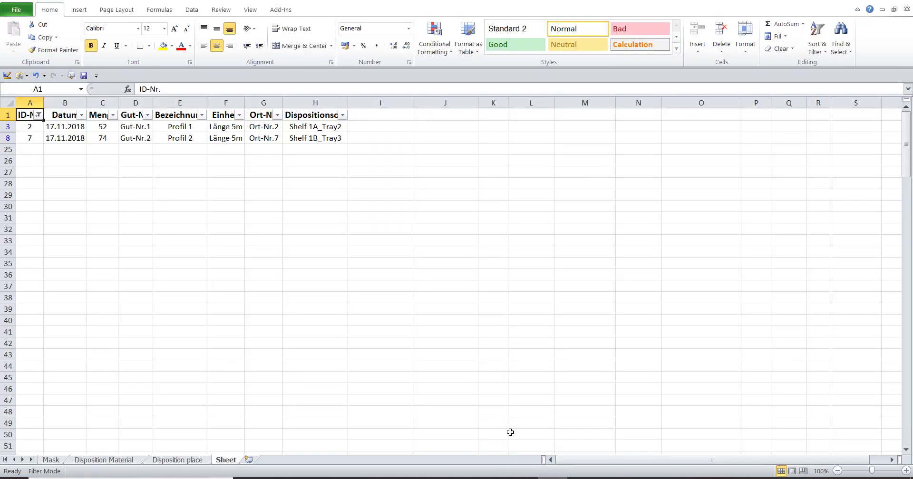
click(47, 460)
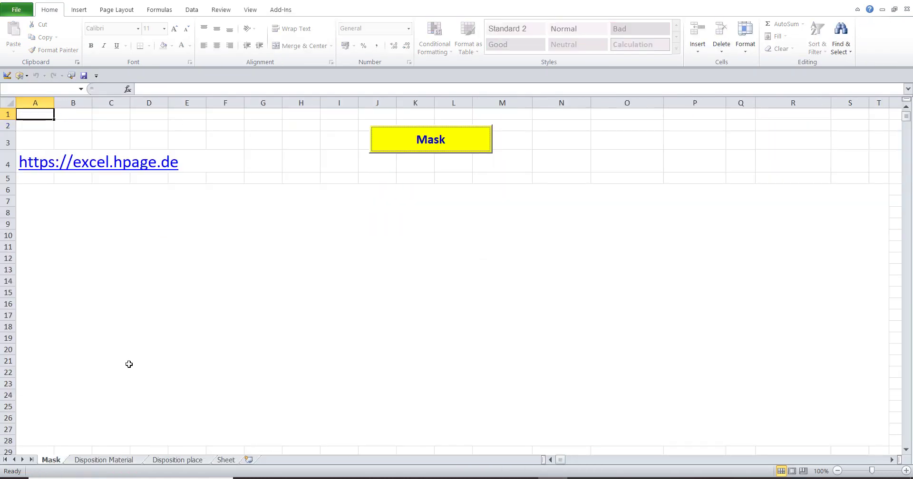
click(393, 137)
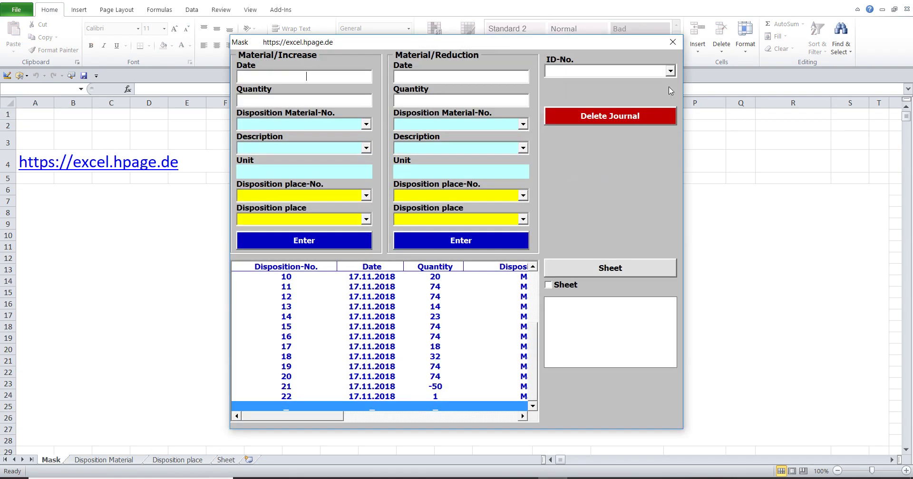
click(549, 285)
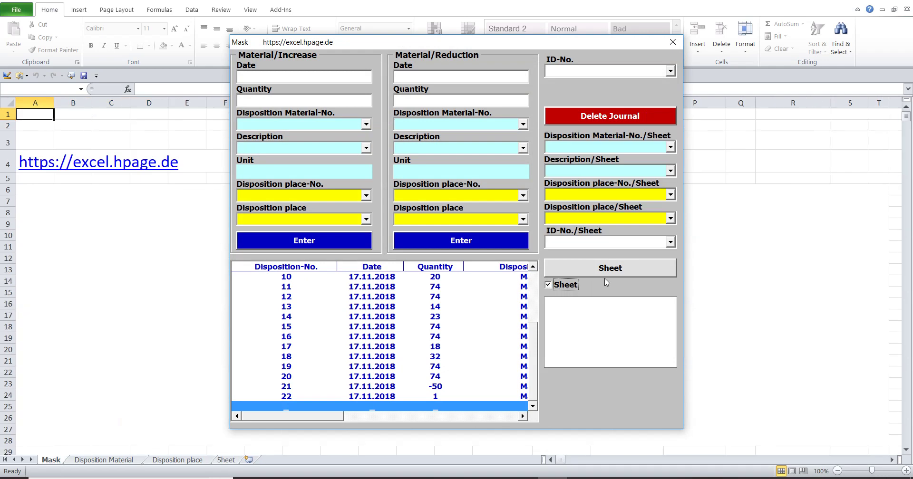
click(671, 243)
click(659, 254)
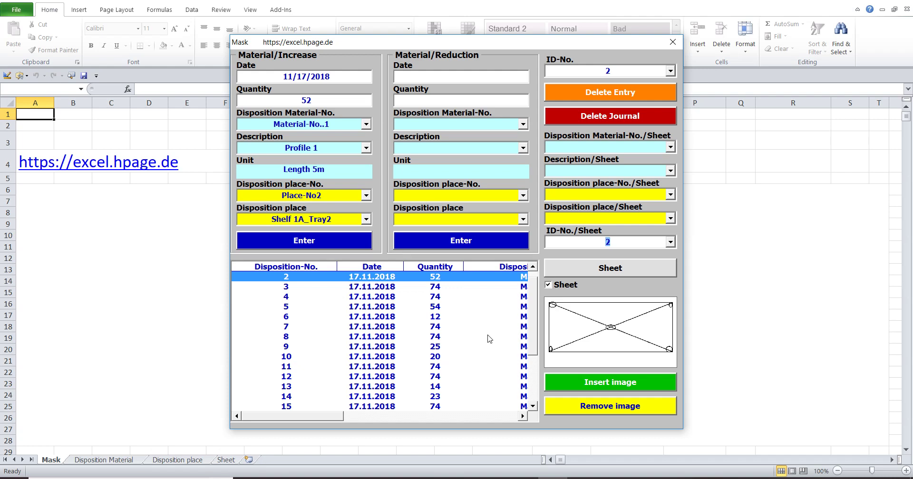
click(523, 478)
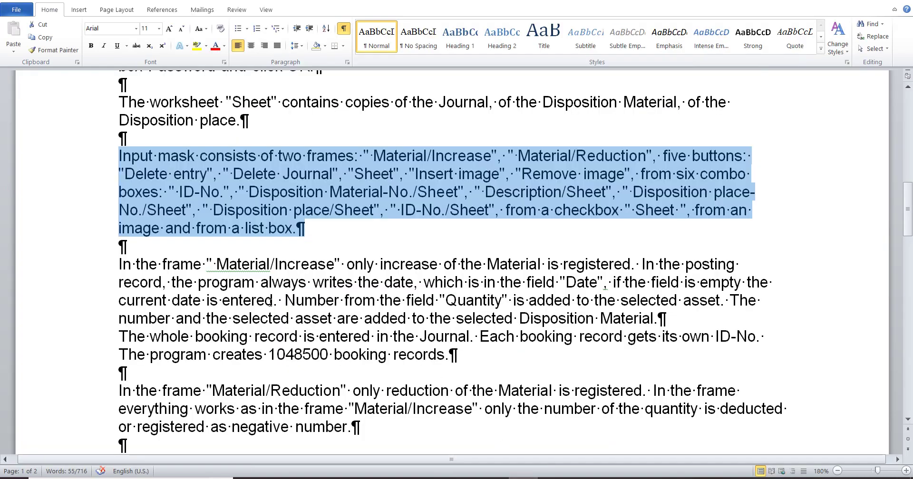
- Highlight Word's Material/Increase paragraph, then return to the Excel mask showing booking ID 2
scroll(271, 304, down, 2)
drag(102, 165, 80, 256)
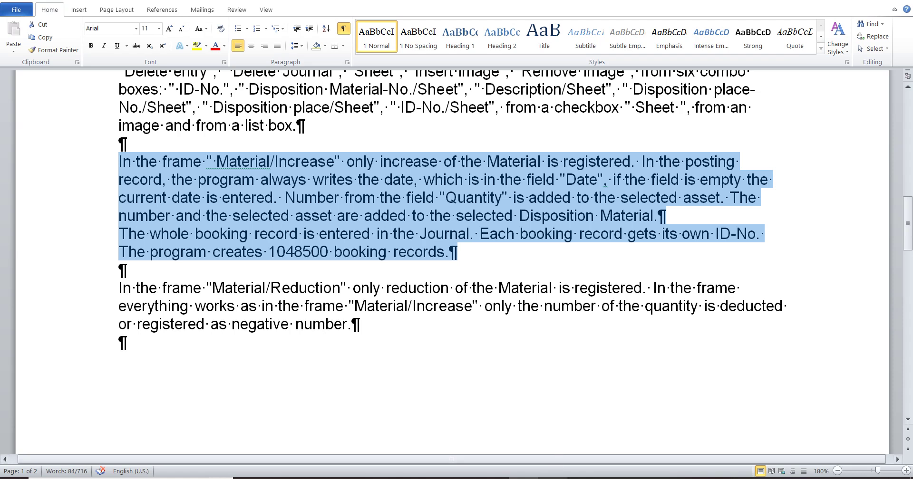
click(513, 406)
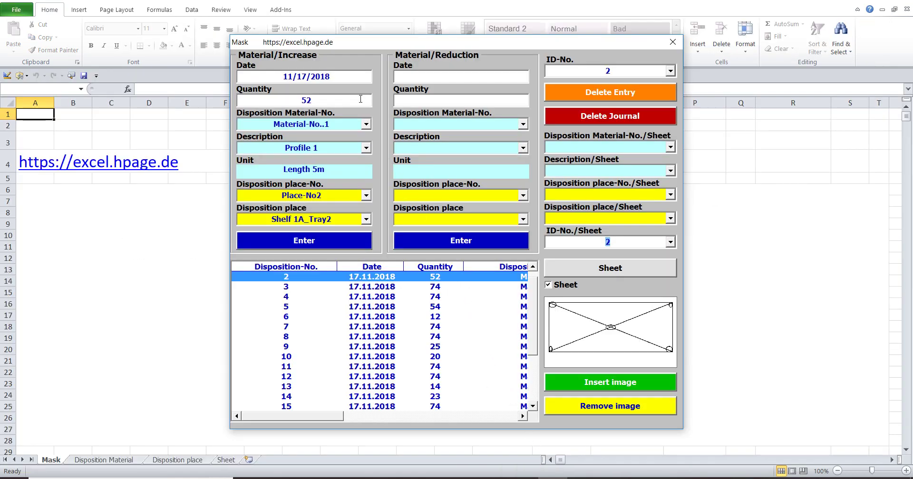
- Replace the increase date with 11/26/2018 and the quantity 52 with 1
drag(341, 76, 245, 80)
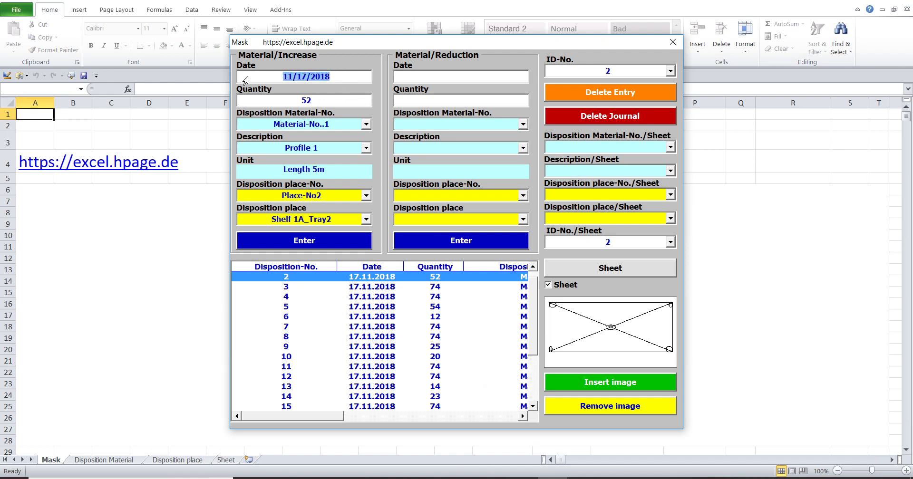
key(BackSpace)
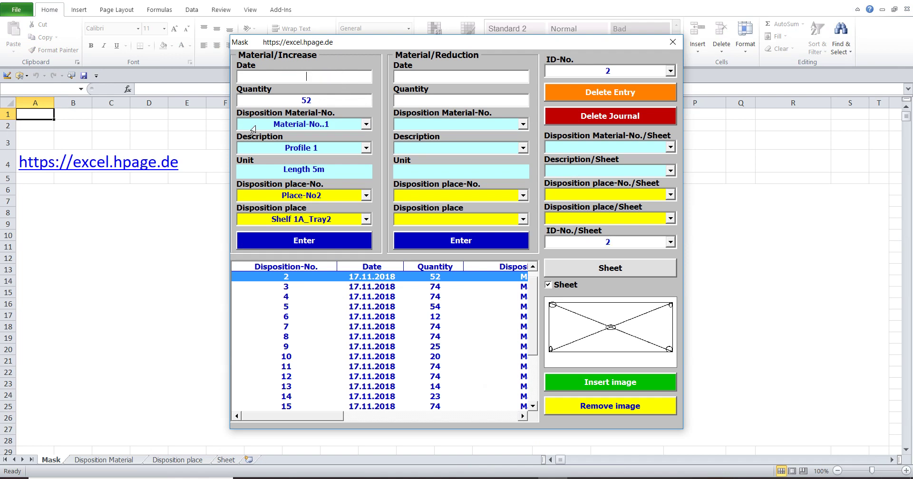
text(11/26/2018)
double_click(324, 101)
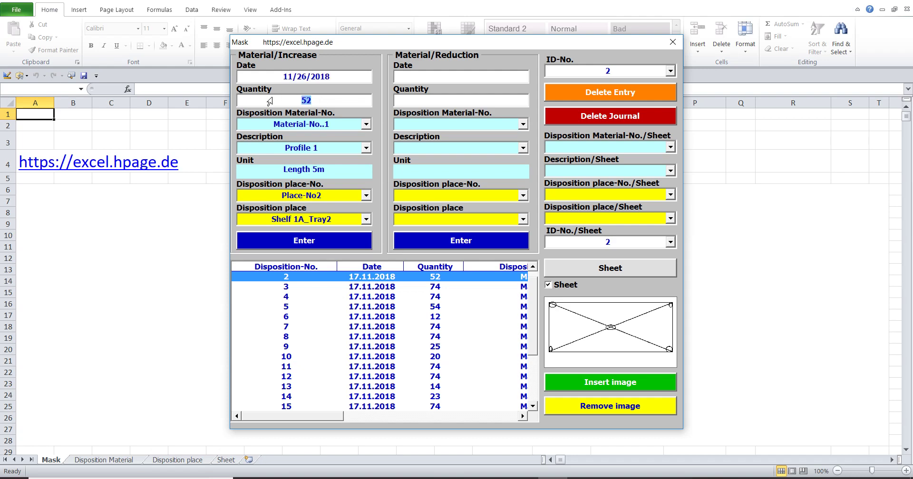
text(1)
- Set the increase material to Material-No.1, after briefly picking Material-No.2
click(334, 125)
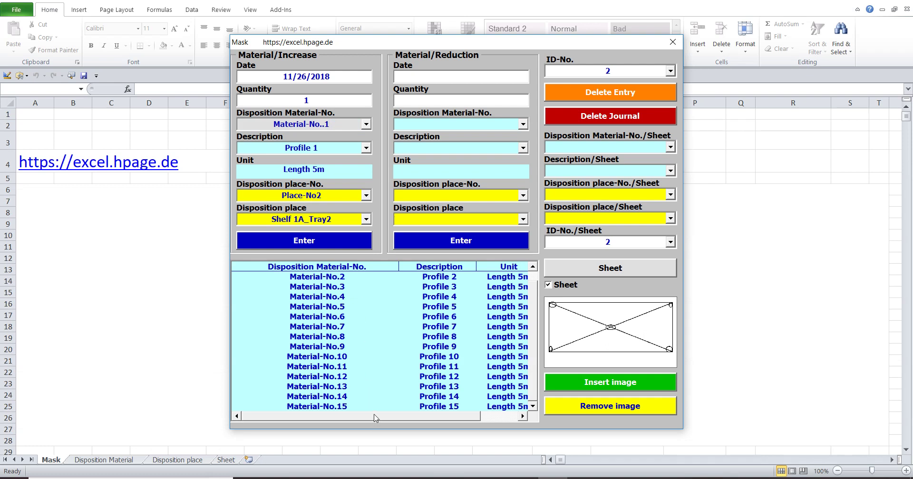
drag(374, 421, 424, 429)
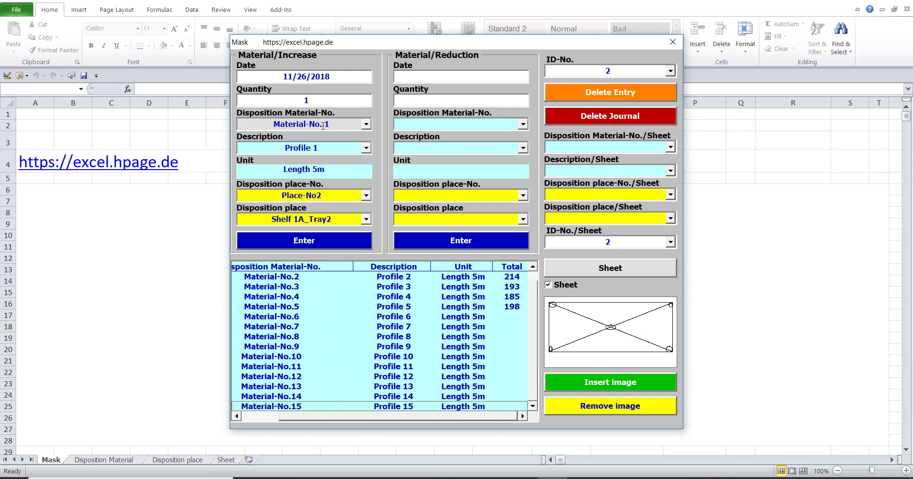
click(366, 124)
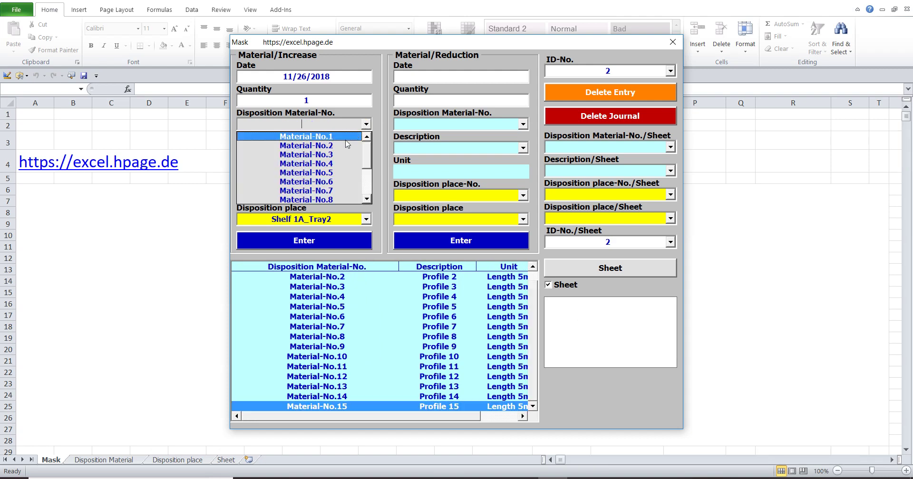
click(347, 145)
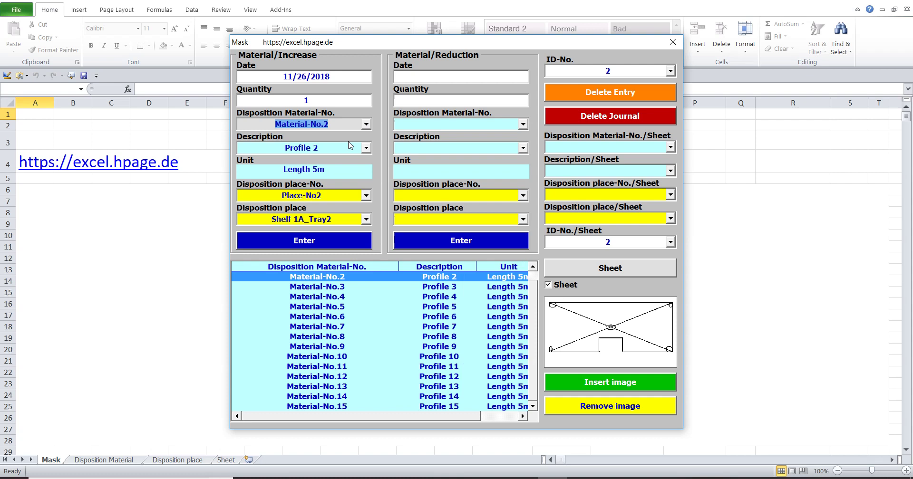
click(366, 125)
scroll(369, 157, up, 1)
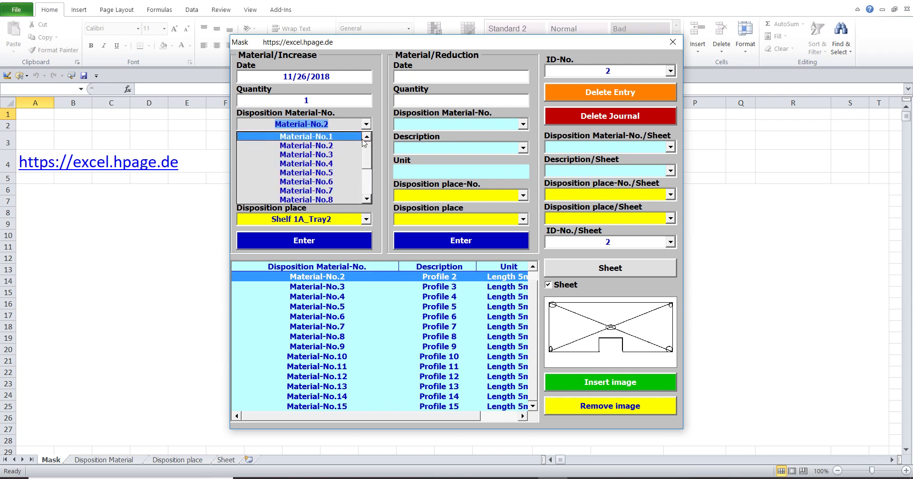
click(349, 139)
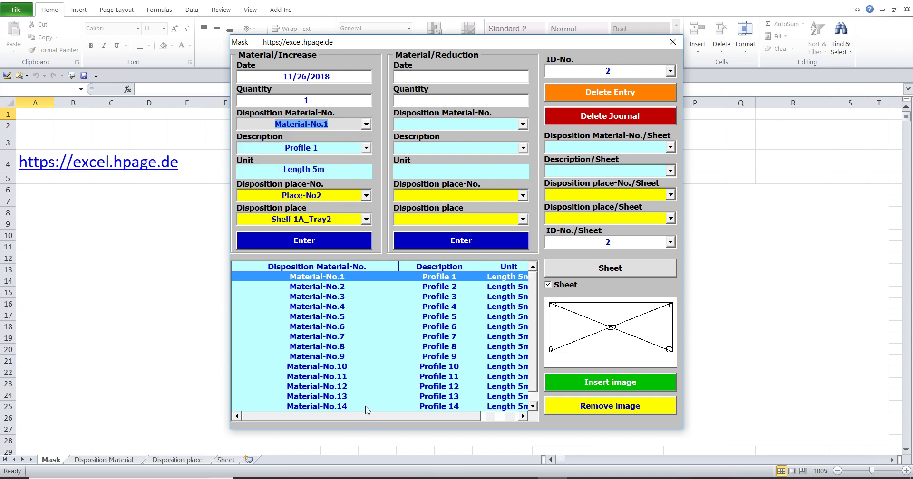
drag(365, 417, 404, 417)
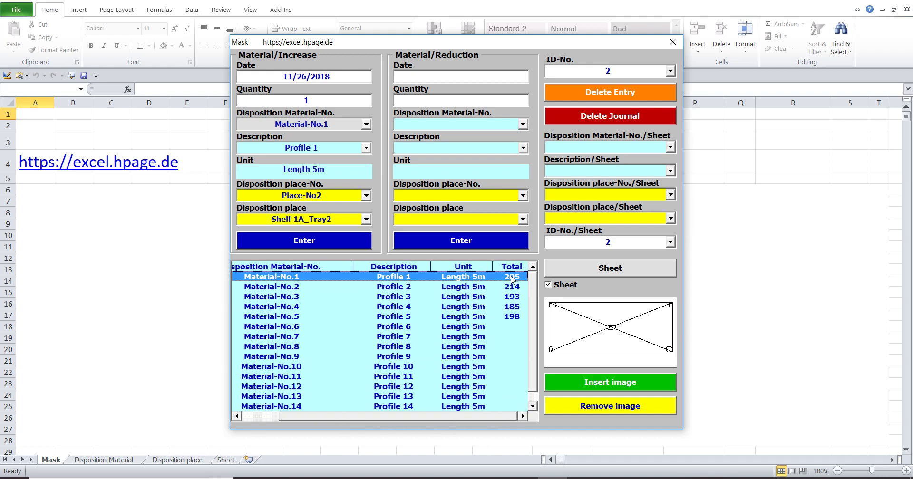
- Set the place to Place-No.21, Shelf 3B_Tray1, and delete booking ID 2 from the journal
click(366, 196)
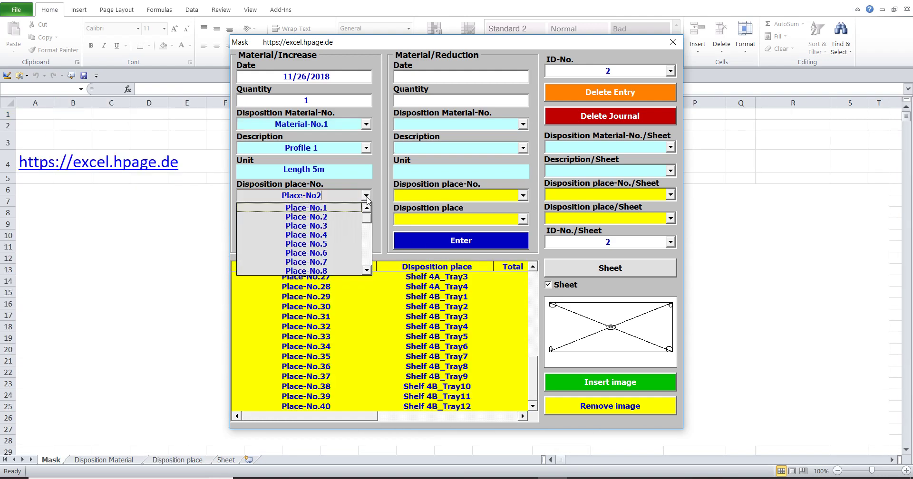
click(350, 235)
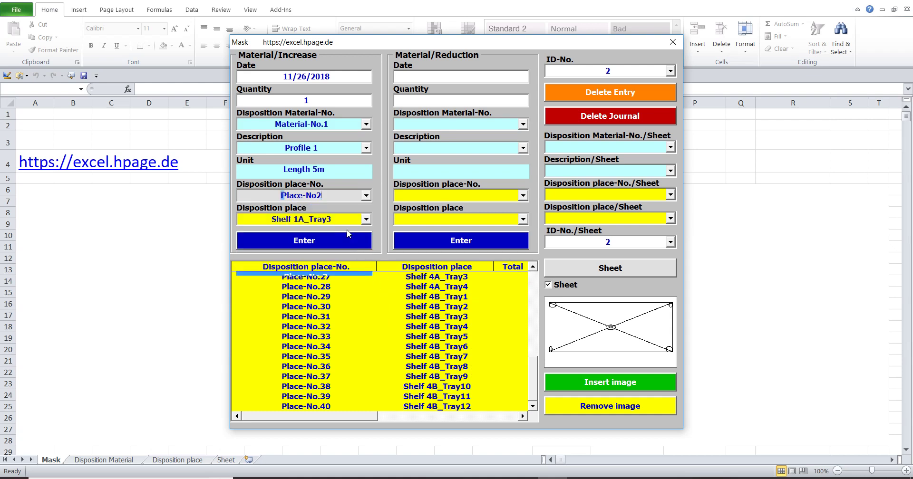
text(.3)
drag(537, 296, 531, 336)
click(461, 350)
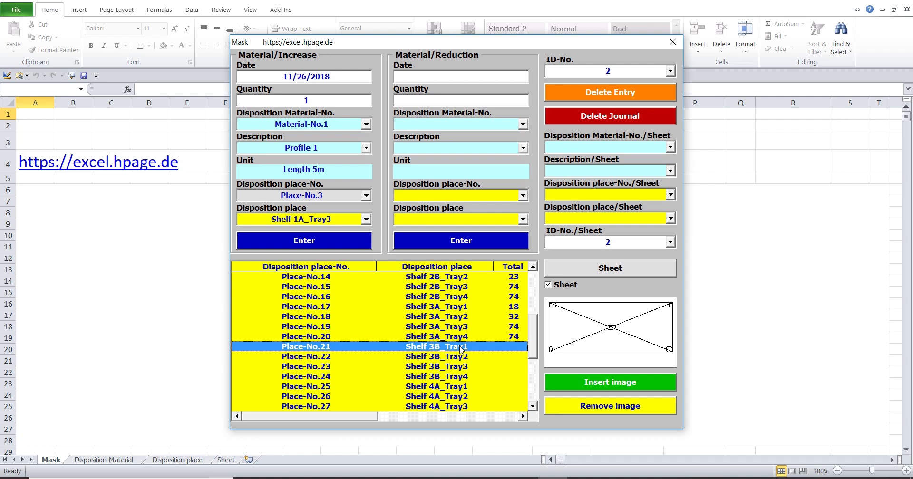
double_click(458, 347)
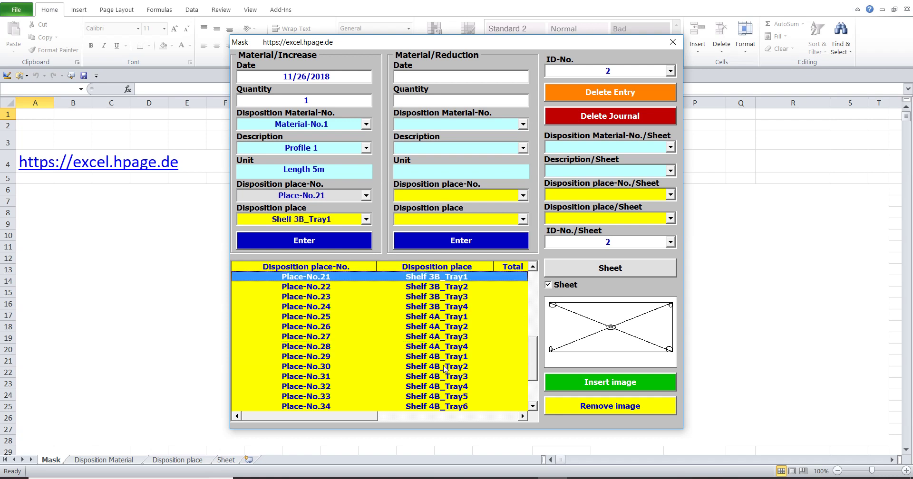
mouse_move(367, 419)
mouse_down()
mouse_move(512, 414)
mouse_move(409, 402)
mouse_up()
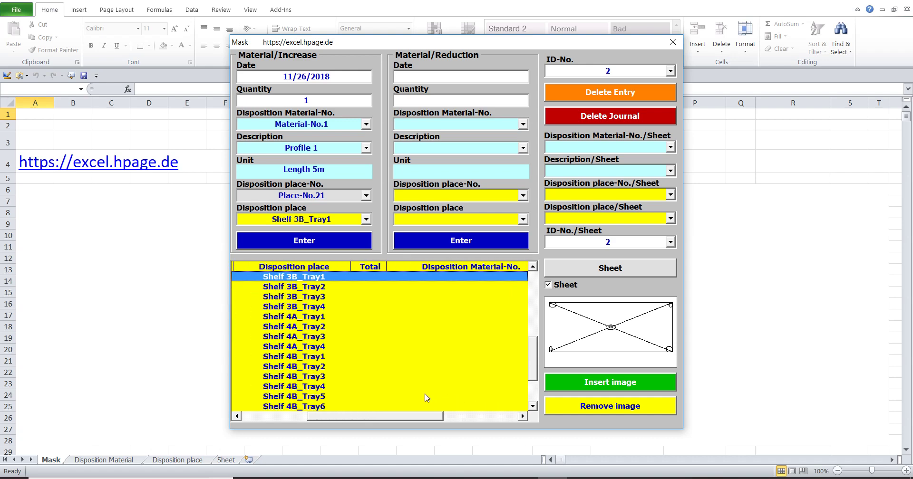
click(595, 74)
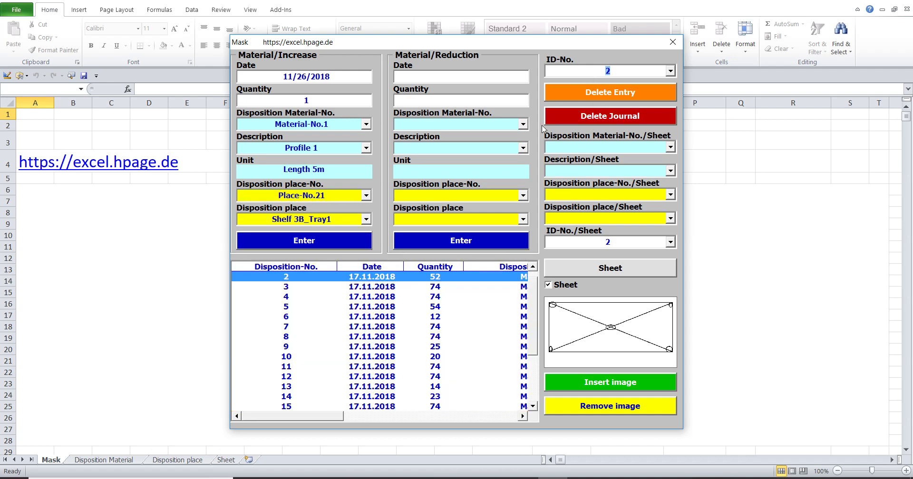
click(643, 91)
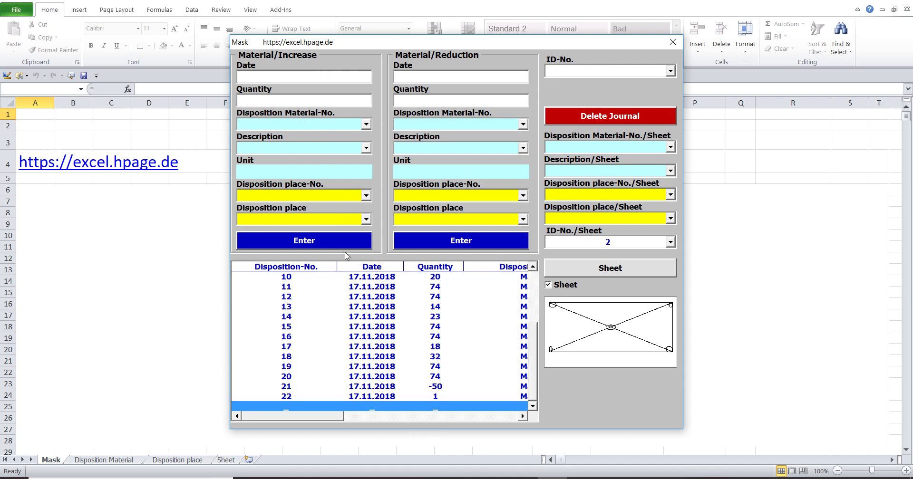
- Try booking without a quantity, dismiss the missing-quantity warning, and fill in today's date
click(336, 239)
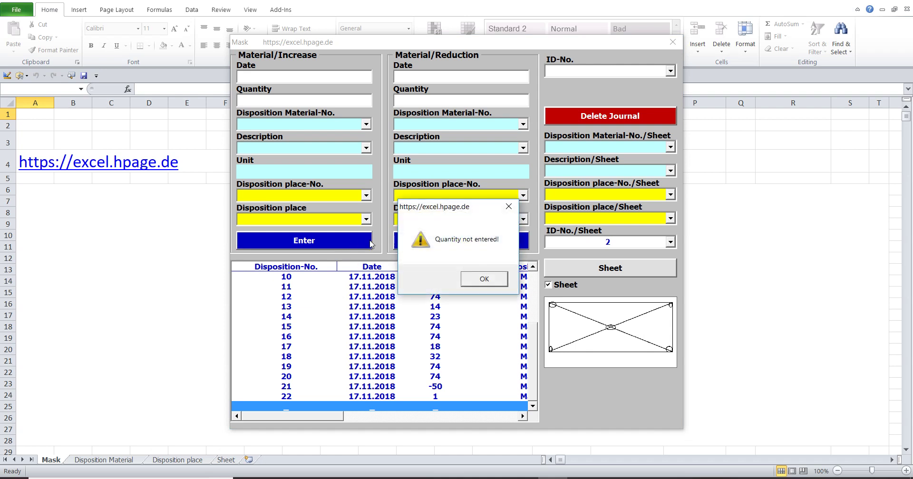
click(482, 278)
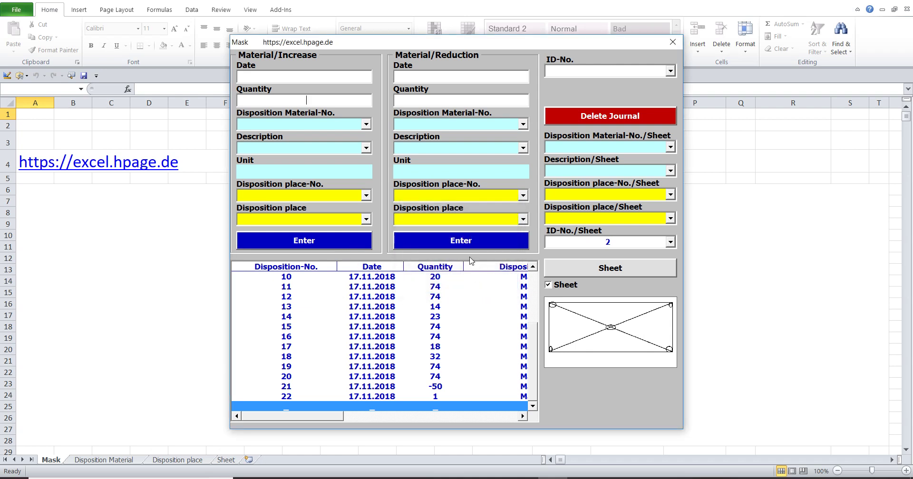
click(322, 81)
text(w)
click(344, 104)
text(1)
- Choose Material-No.1 and Shelf 3B_Tray1, then book the increase as journal entry 23
click(367, 124)
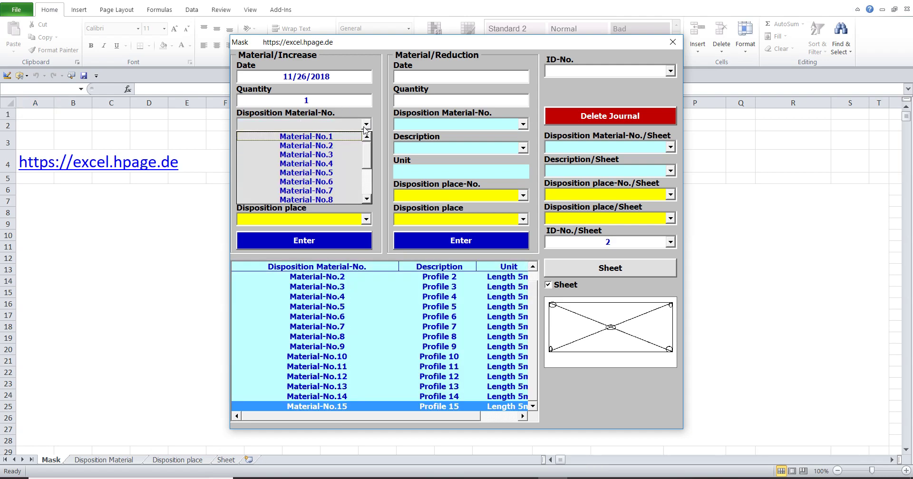
click(354, 137)
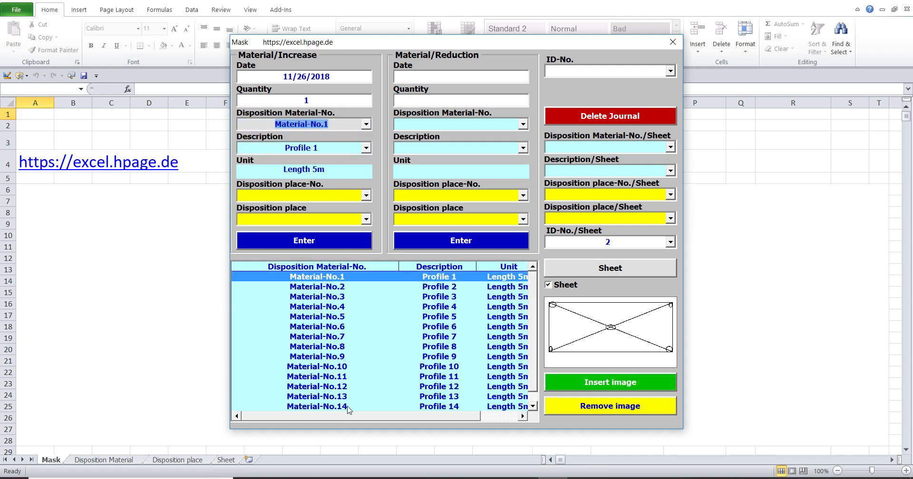
drag(350, 416, 388, 416)
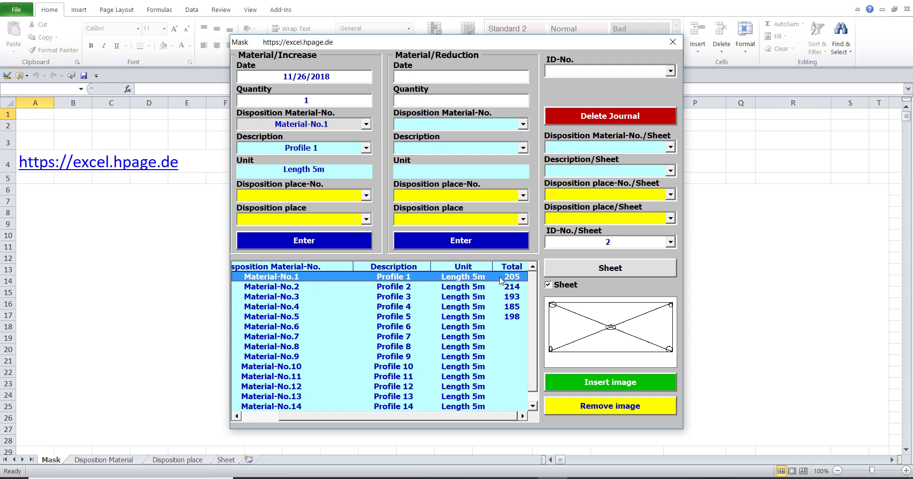
click(366, 196)
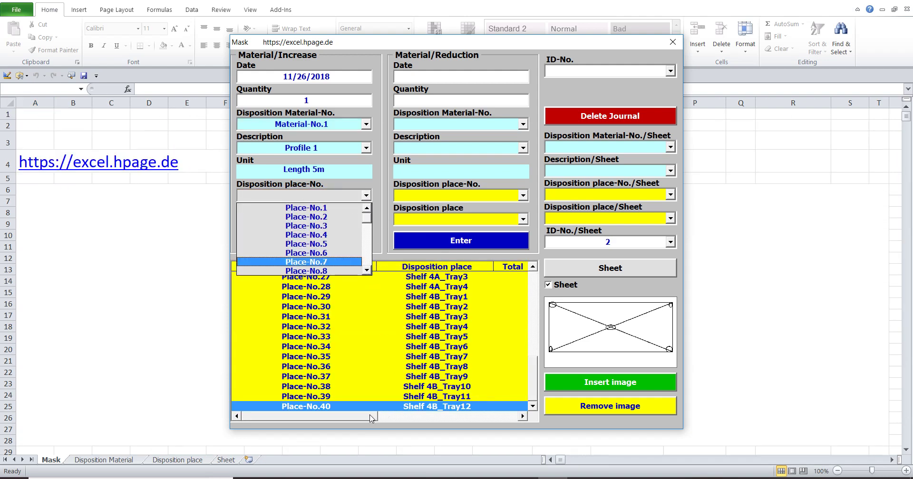
drag(372, 418, 442, 418)
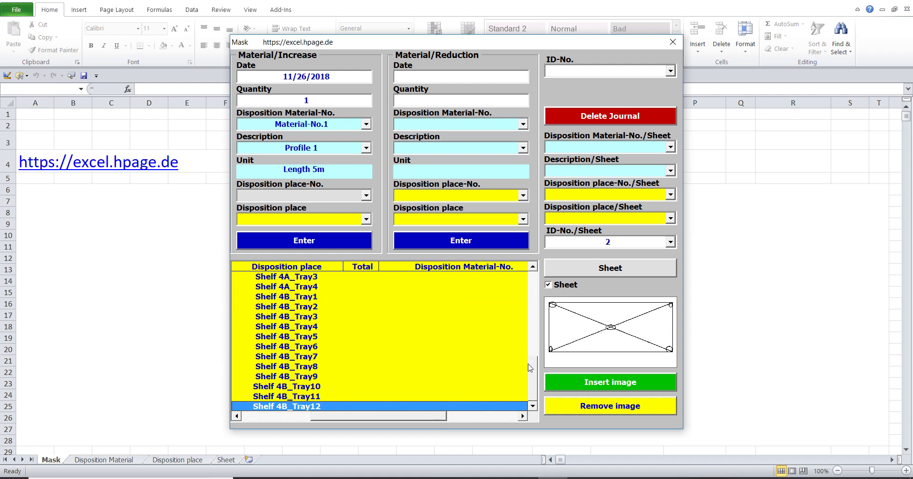
drag(536, 372, 538, 338)
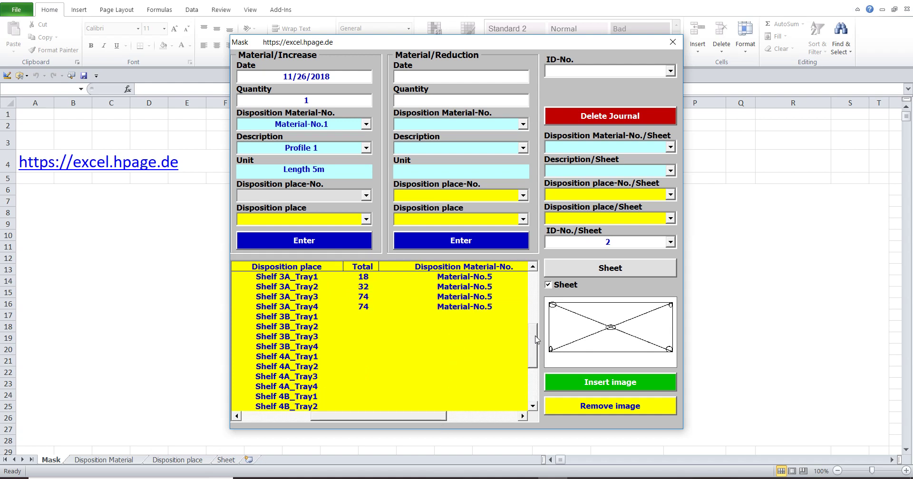
click(314, 318)
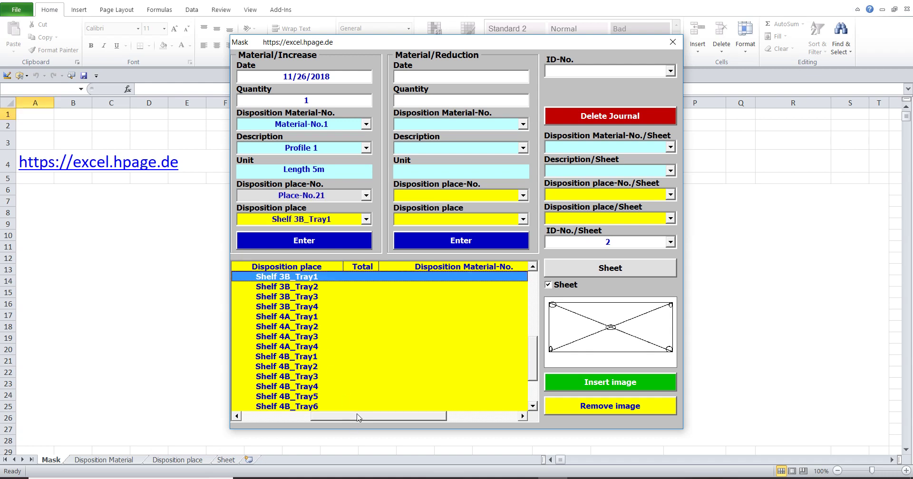
mouse_move(360, 417)
mouse_down()
mouse_move(479, 431)
mouse_move(381, 417)
mouse_up()
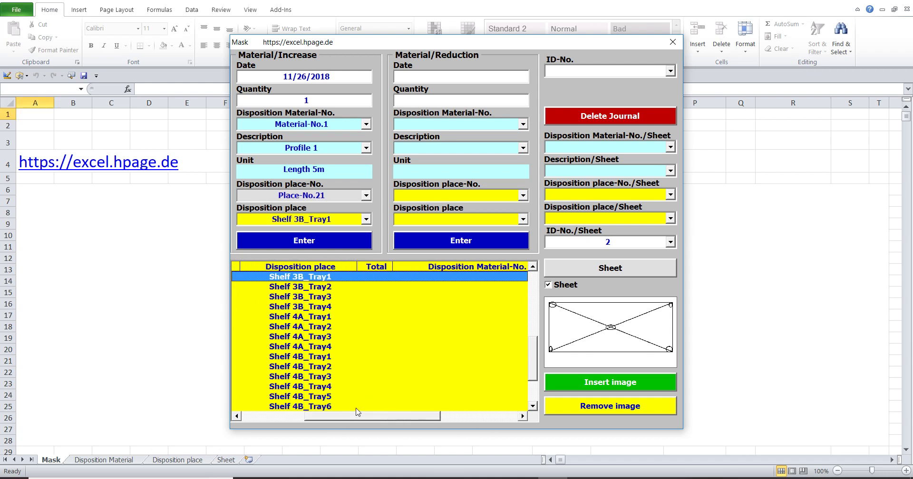
click(577, 76)
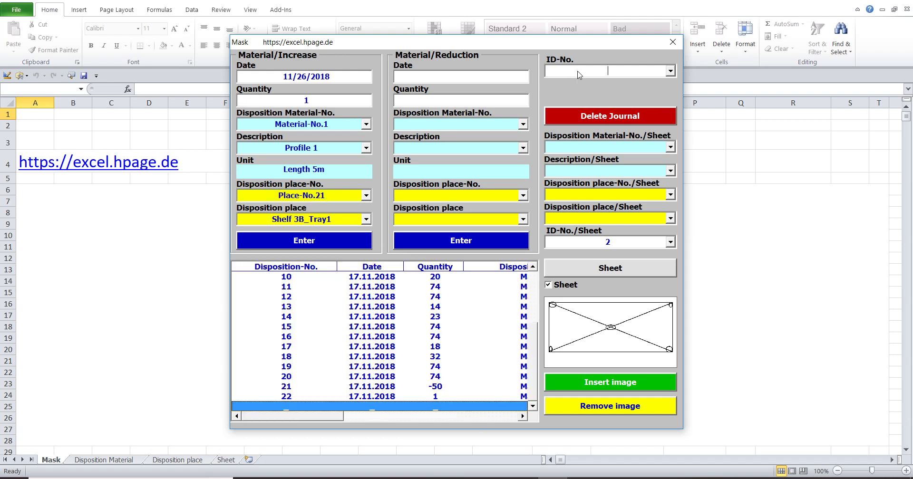
click(317, 241)
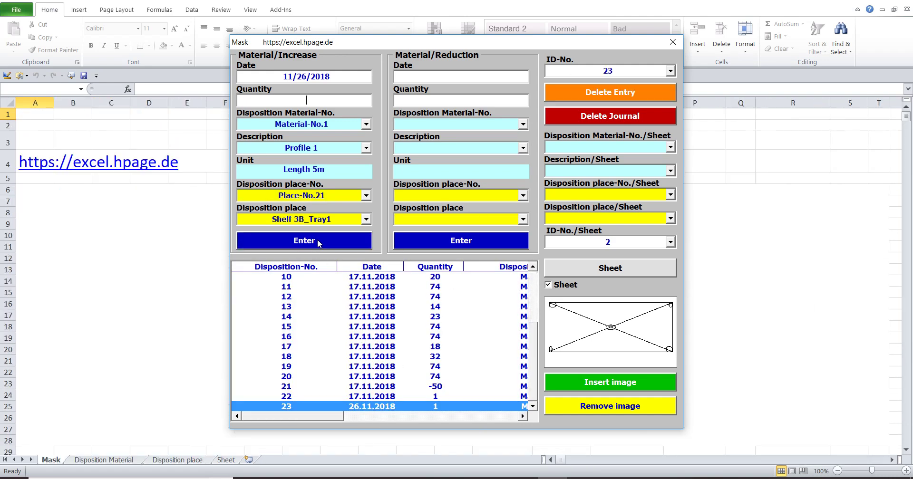
- Review the material and storage place lists with their current totals
click(348, 125)
drag(359, 417, 421, 422)
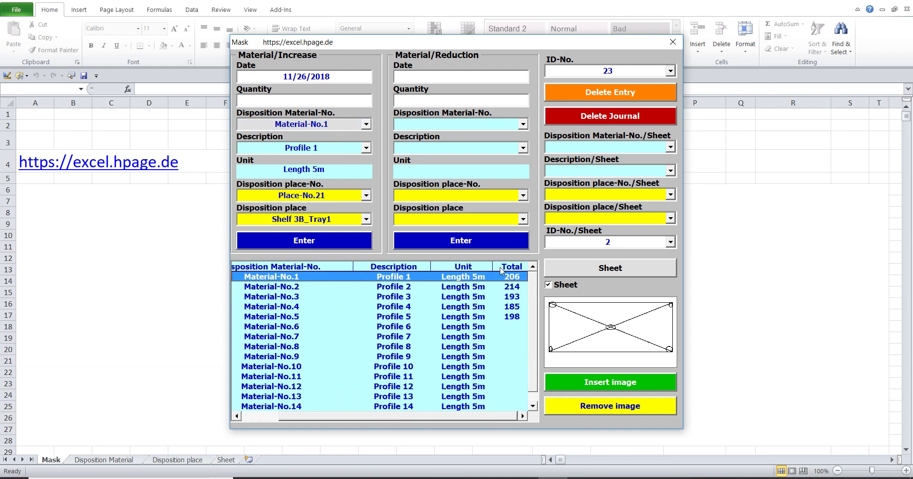
click(317, 193)
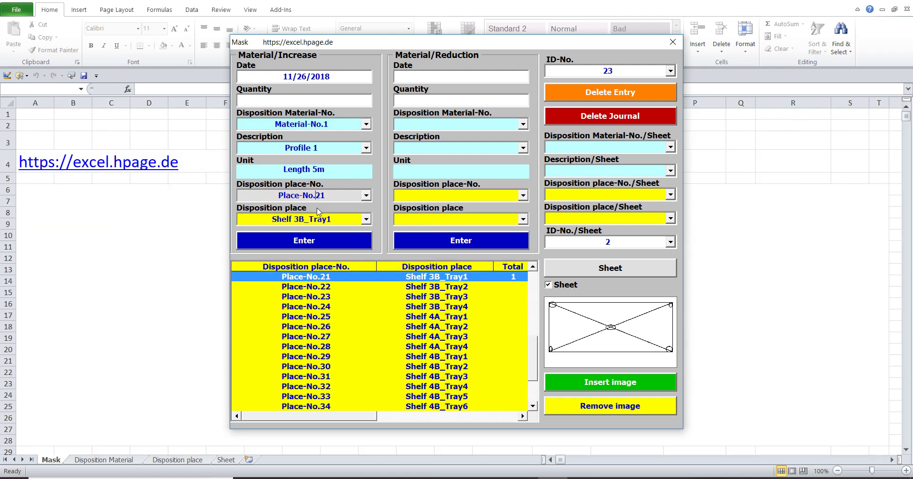
mouse_move(327, 418)
mouse_down()
mouse_move(429, 431)
mouse_move(325, 431)
mouse_up()
- Book an increase of 50 into Place-No.22, Shelf 3B_Tray2, as journal entry 24
click(341, 80)
text(d)
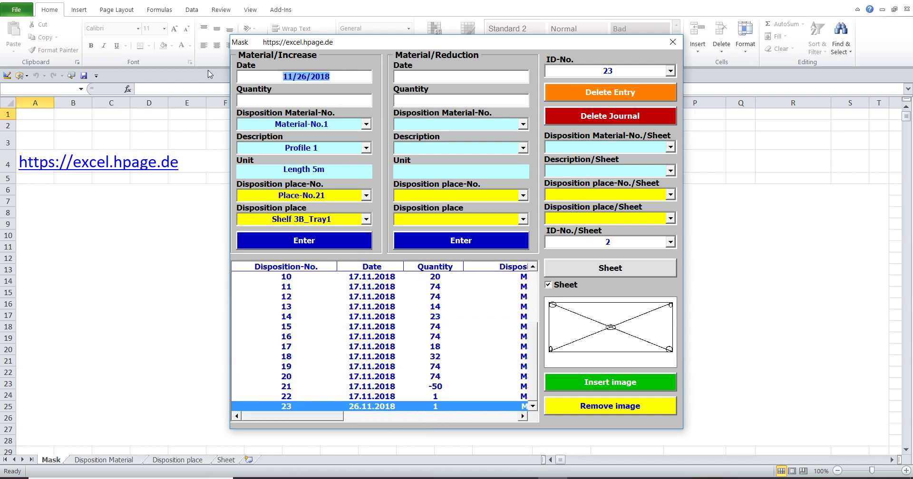
click(309, 101)
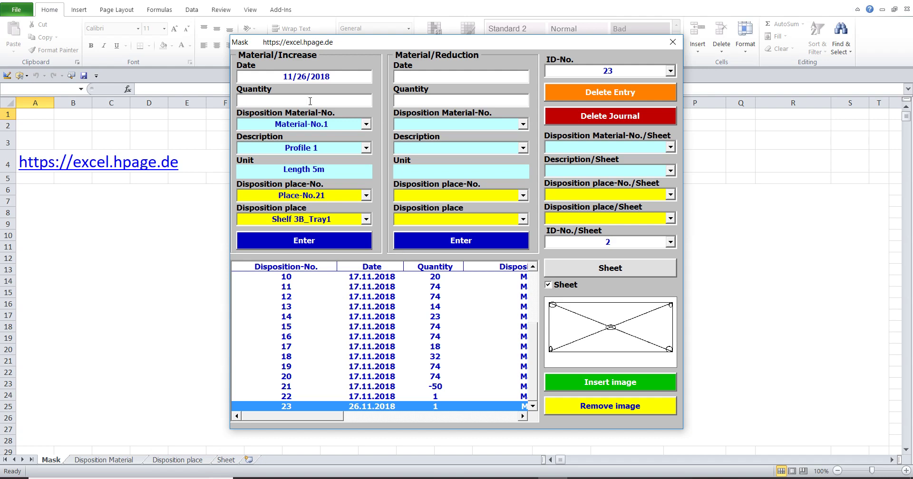
text(50)
key(Tab)
drag(295, 418, 431, 421)
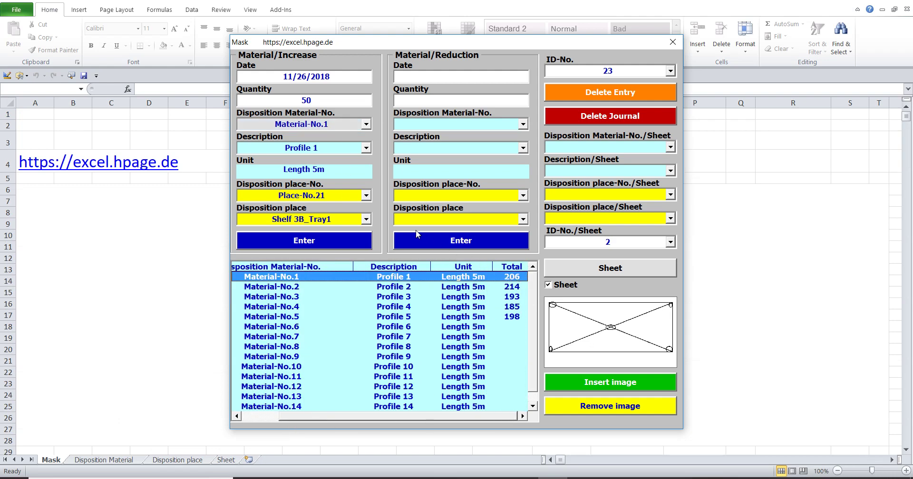
click(366, 196)
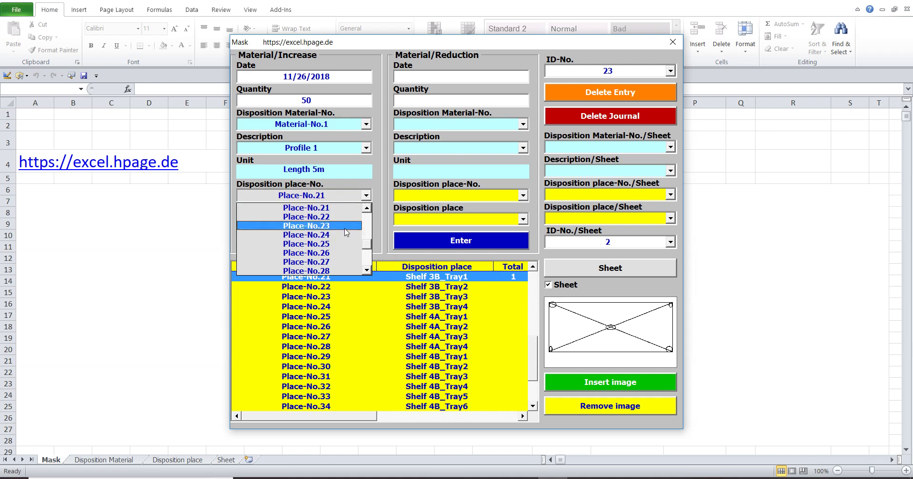
click(332, 219)
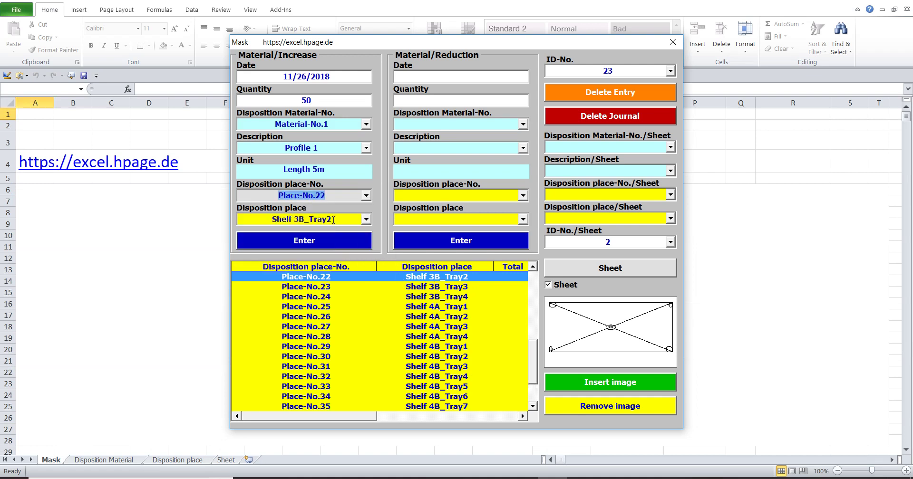
drag(369, 418, 506, 418)
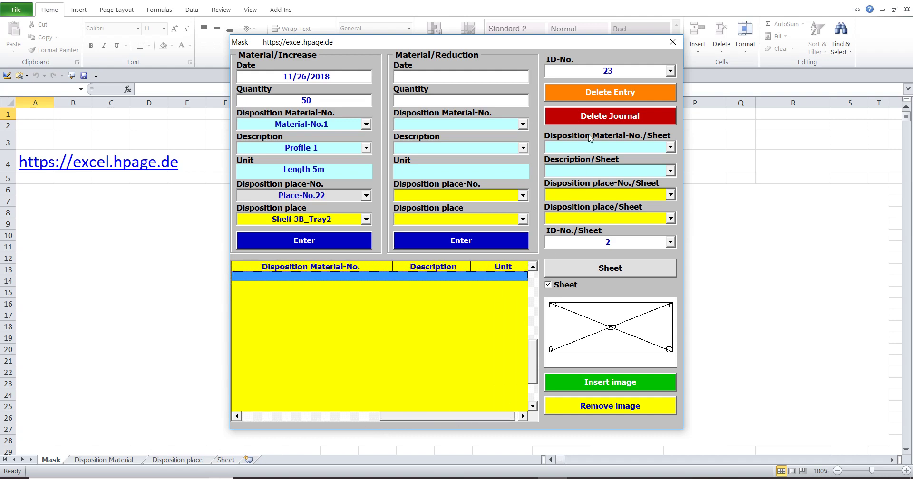
click(590, 75)
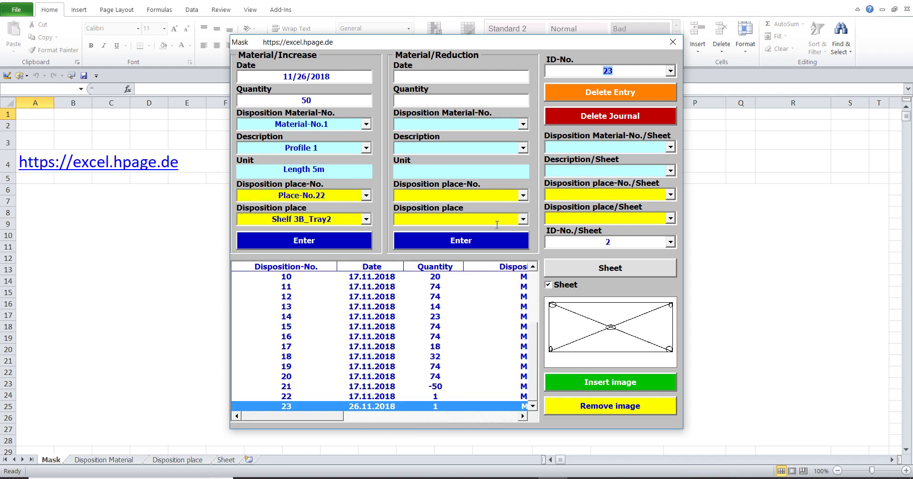
mouse_move(326, 417)
mouse_down()
mouse_move(436, 422)
mouse_move(342, 410)
mouse_up()
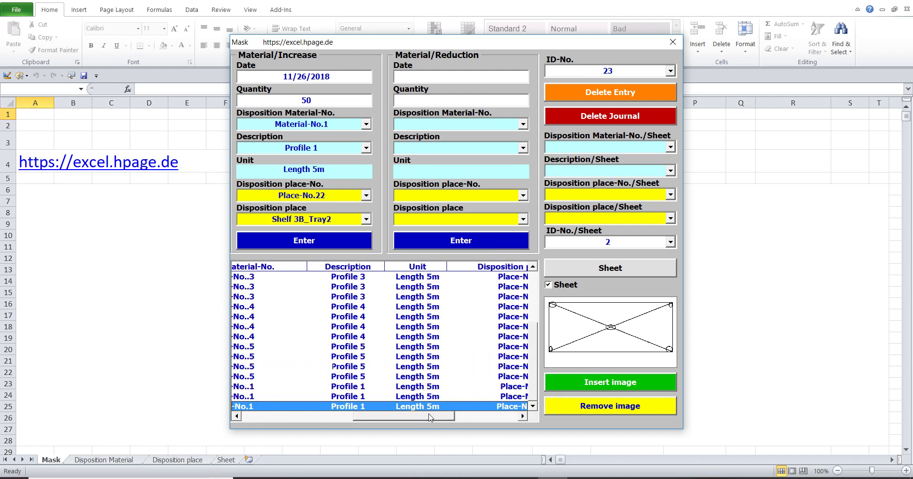
click(352, 243)
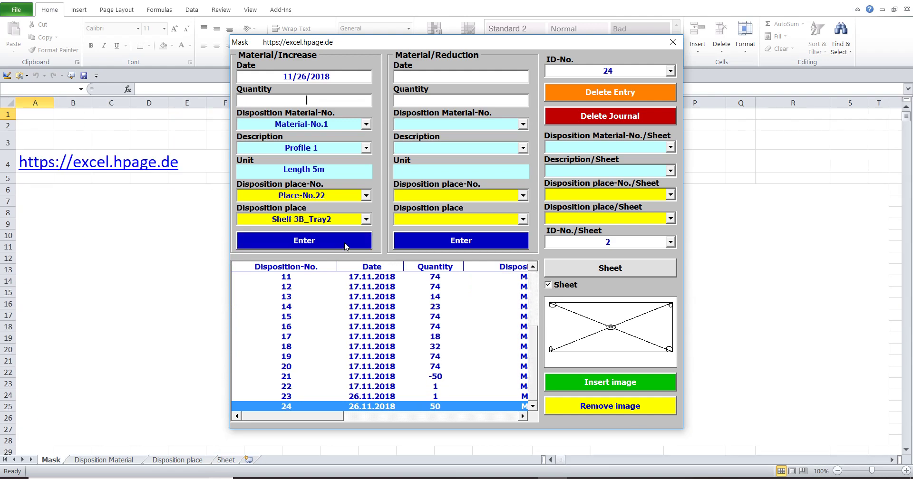
mouse_move(315, 417)
mouse_down()
mouse_move(458, 423)
mouse_move(331, 414)
mouse_up()
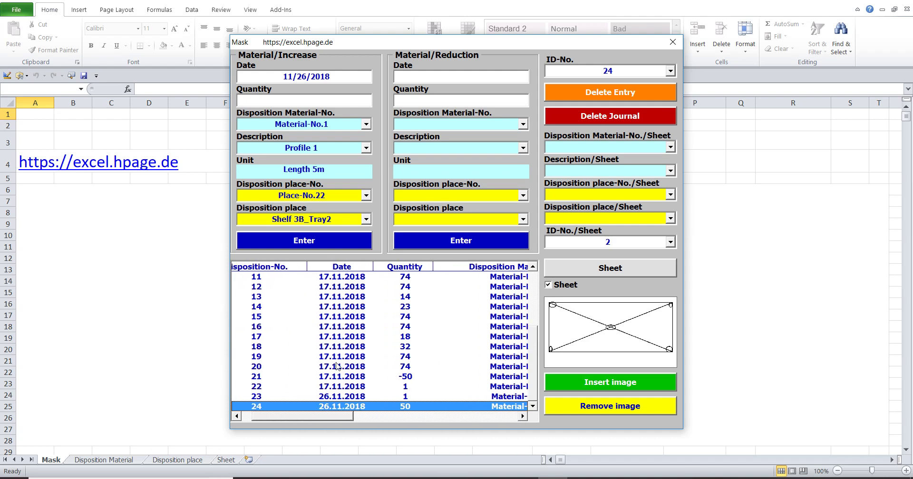
- Check the updated material total of 256 and the place totals, then clear the increase date
click(350, 129)
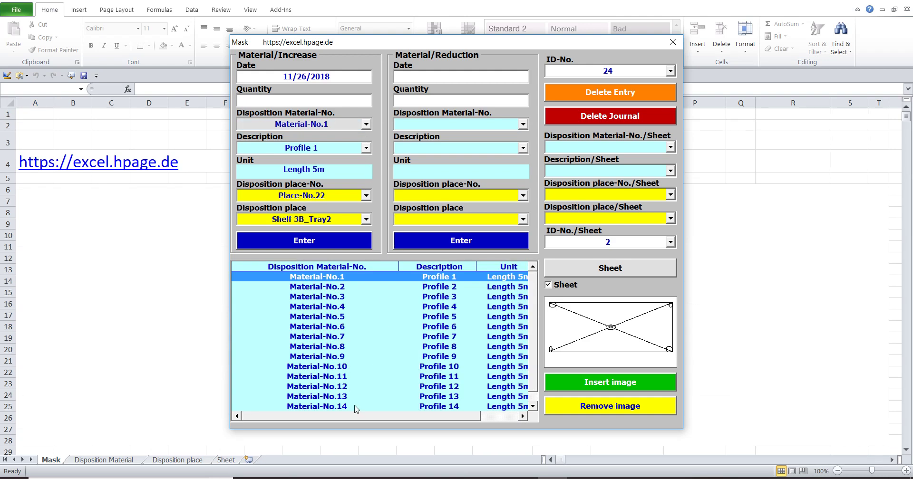
drag(354, 416, 407, 418)
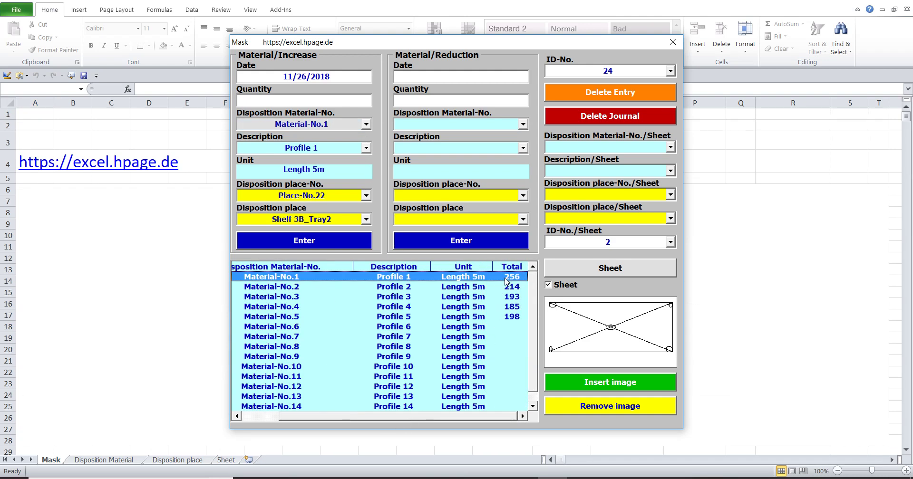
click(332, 197)
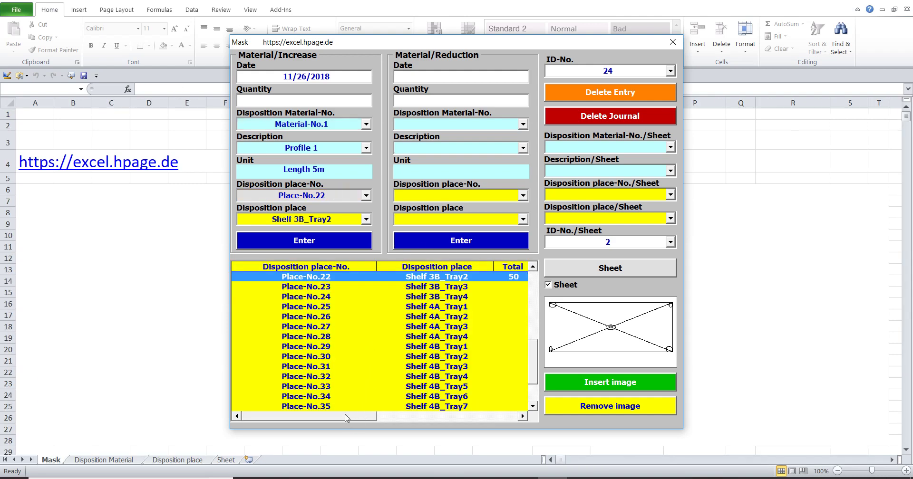
drag(347, 419, 474, 421)
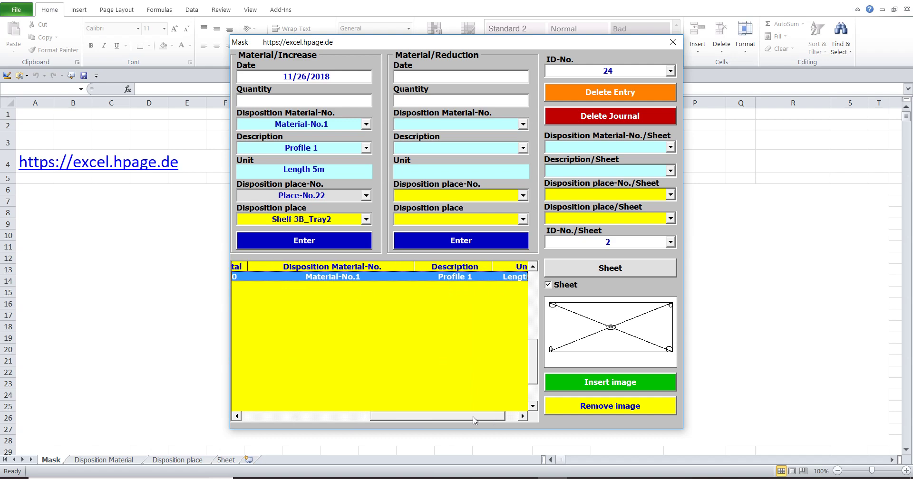
click(346, 80)
key(Delete)
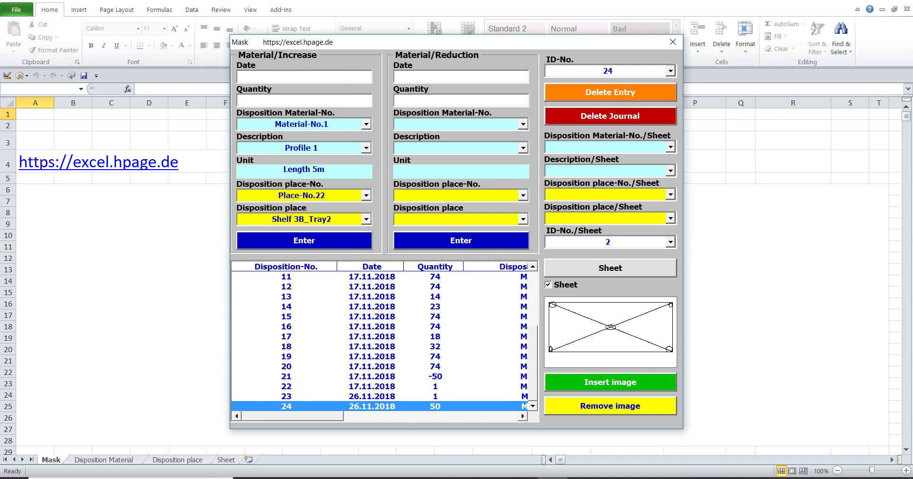
- Fill in today's date and quantity 5, reviewing the material and storage place lists
text(w)
click(313, 100)
text(5)
click(338, 122)
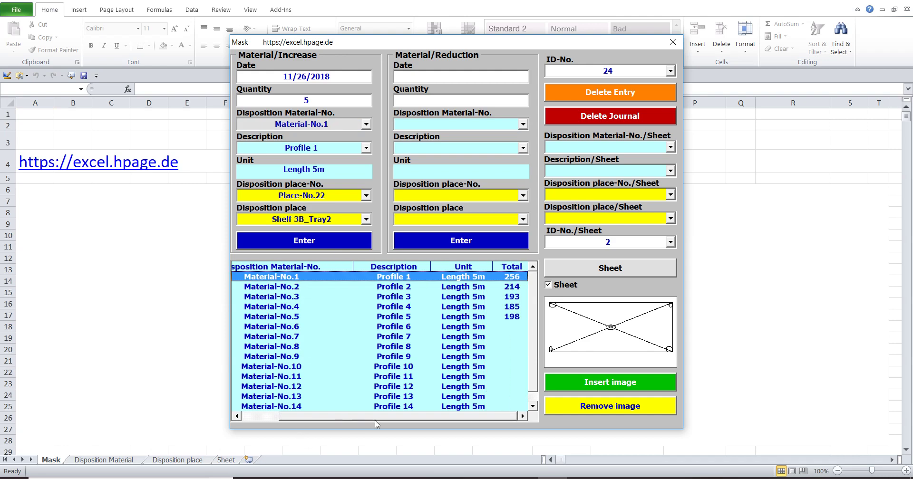
click(334, 193)
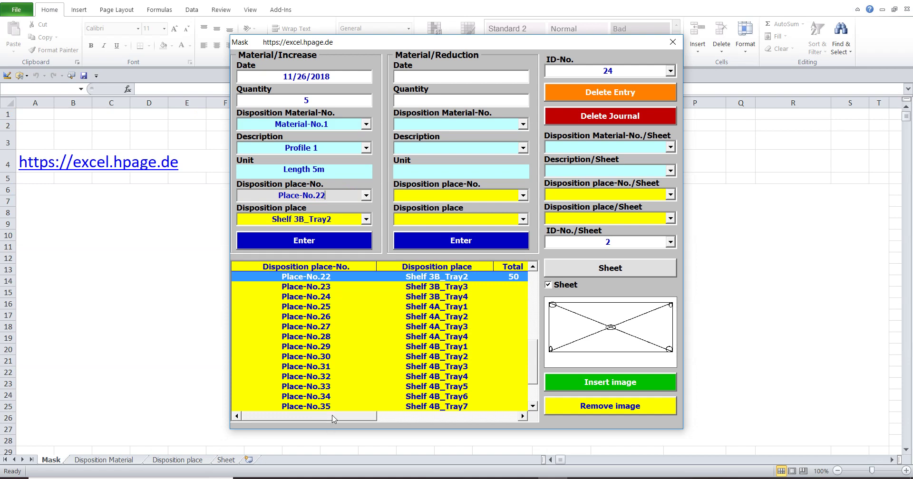
mouse_move(334, 418)
mouse_down()
mouse_move(481, 418)
mouse_move(418, 417)
mouse_up()
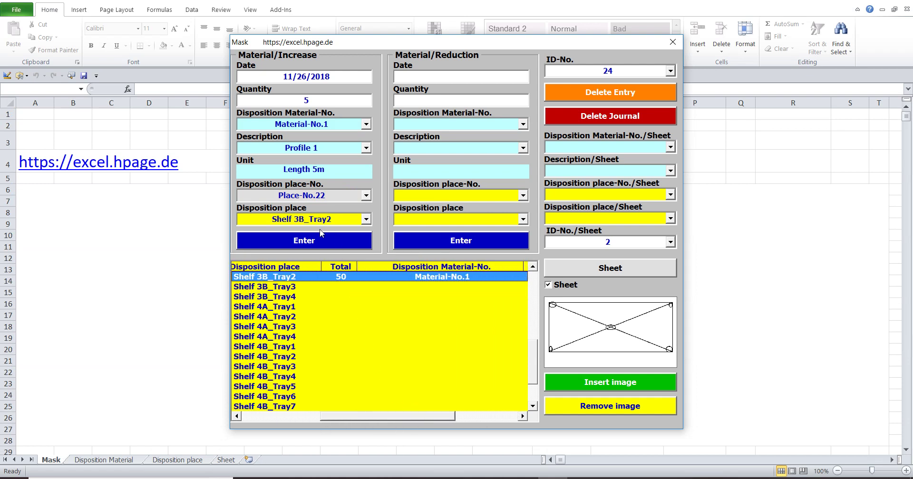
- Book the increase of 5 as journal entry 25 and confirm Place-No.22's total reads 55
click(575, 70)
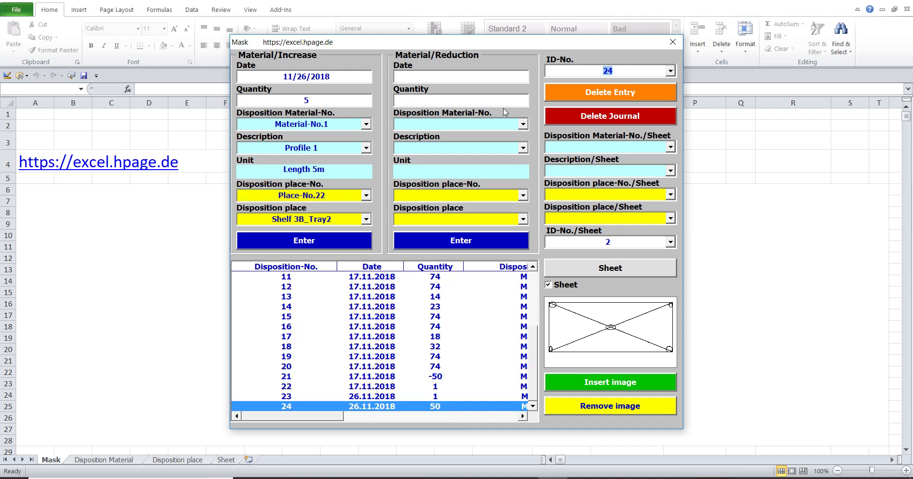
click(300, 242)
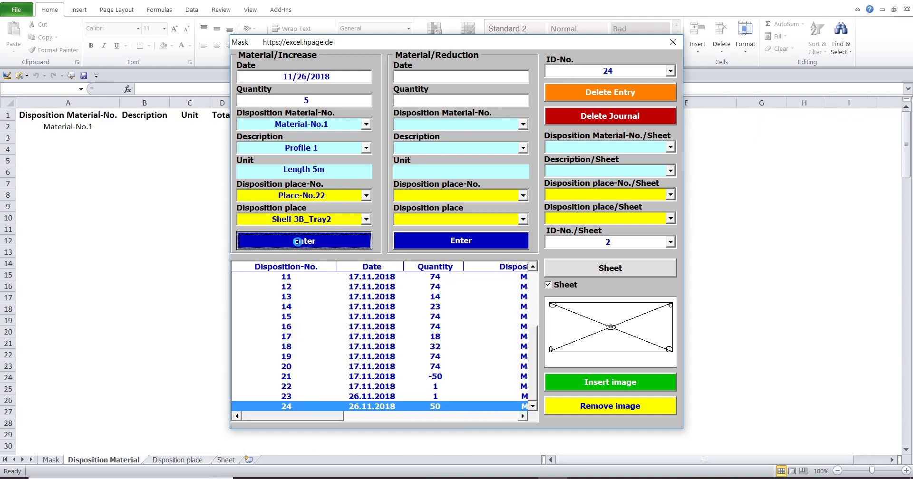
mouse_move(296, 417)
mouse_down()
mouse_move(490, 414)
mouse_move(314, 416)
mouse_up()
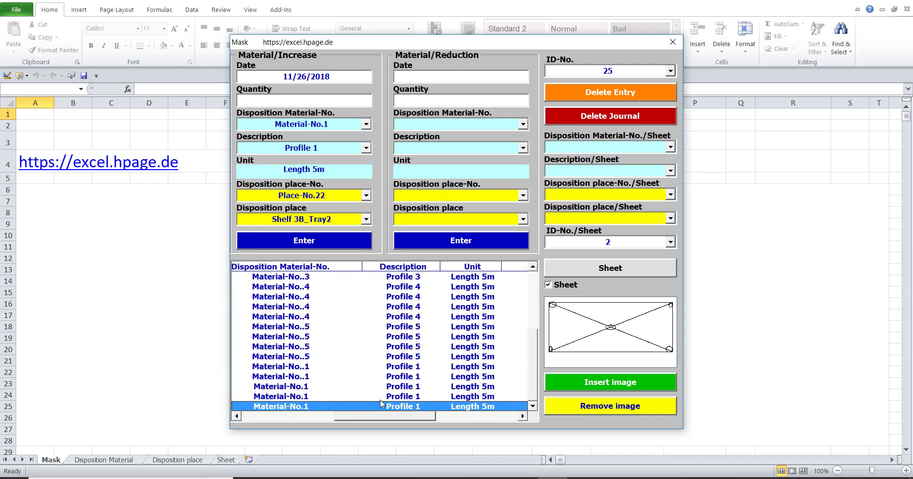
click(317, 124)
drag(331, 417, 370, 417)
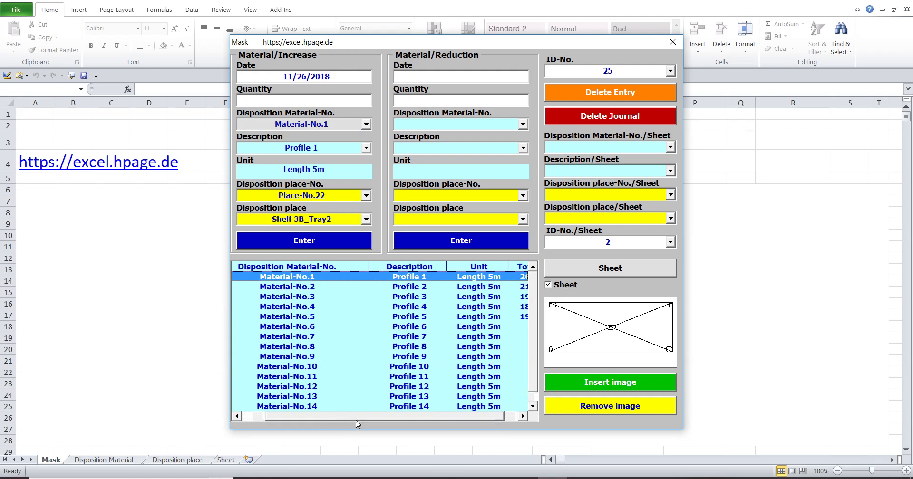
click(330, 195)
mouse_move(334, 416)
mouse_down()
mouse_move(444, 418)
mouse_move(328, 417)
mouse_up()
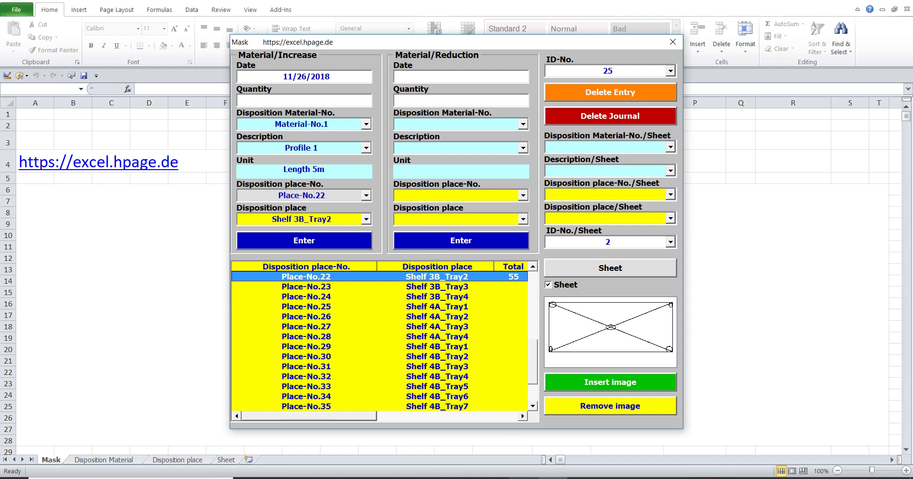
- Select Word's Material/Reduction paragraph, then switch back to the Excel inventory form
scroll(330, 311, down, 1)
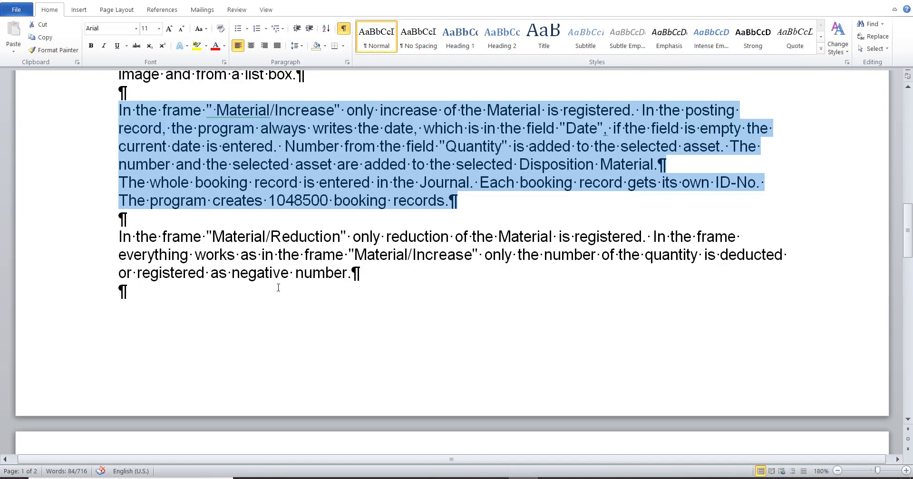
drag(106, 233, 94, 286)
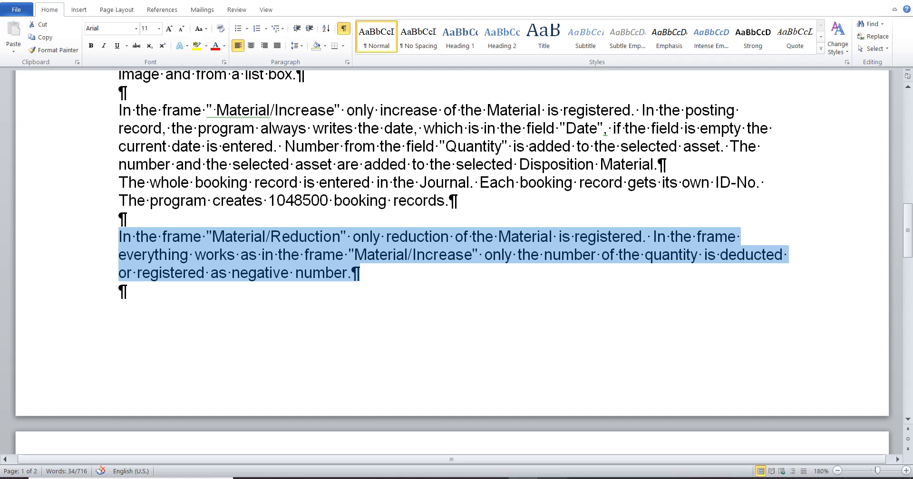
mouse_move(552, 477)
click(584, 437)
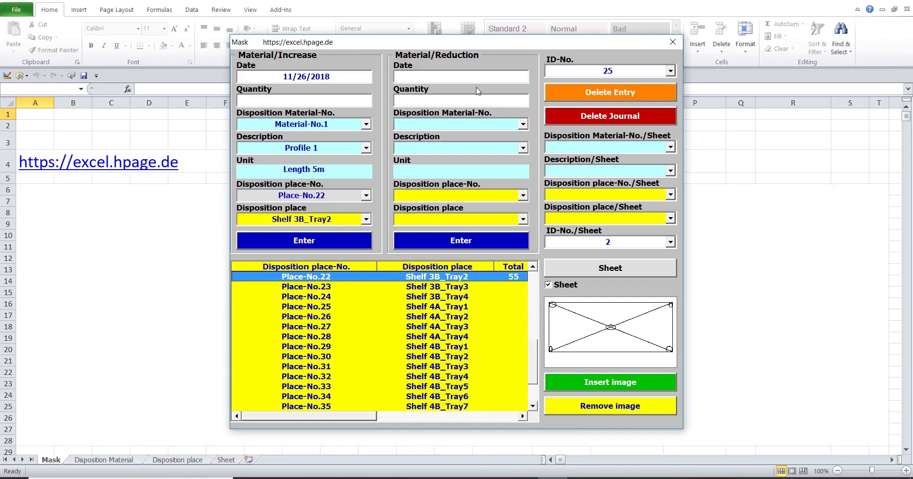
- Fill in the reduction date, quantity 1, and Material-No.1
click(467, 77)
text(w)
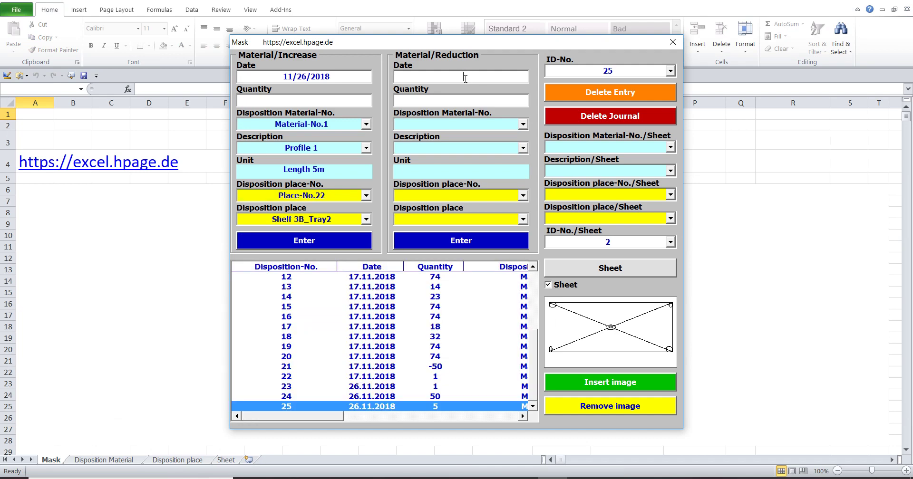
click(458, 103)
text(1)
click(523, 124)
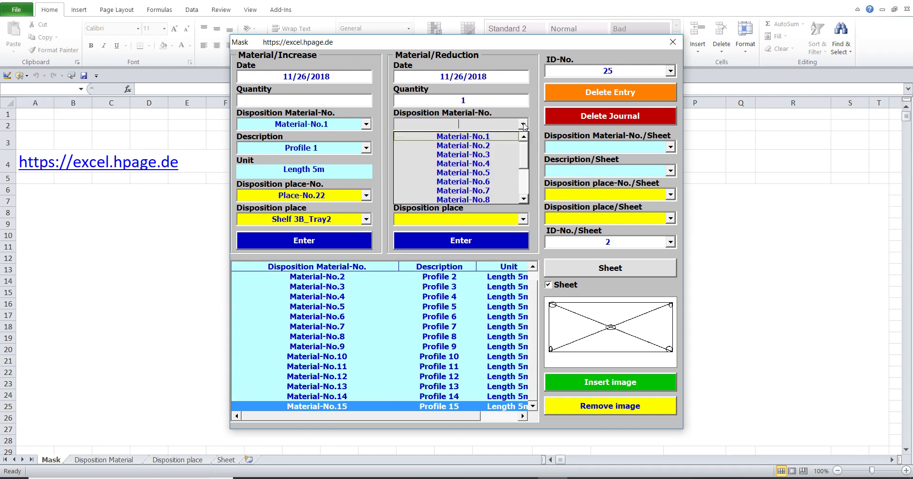
click(491, 137)
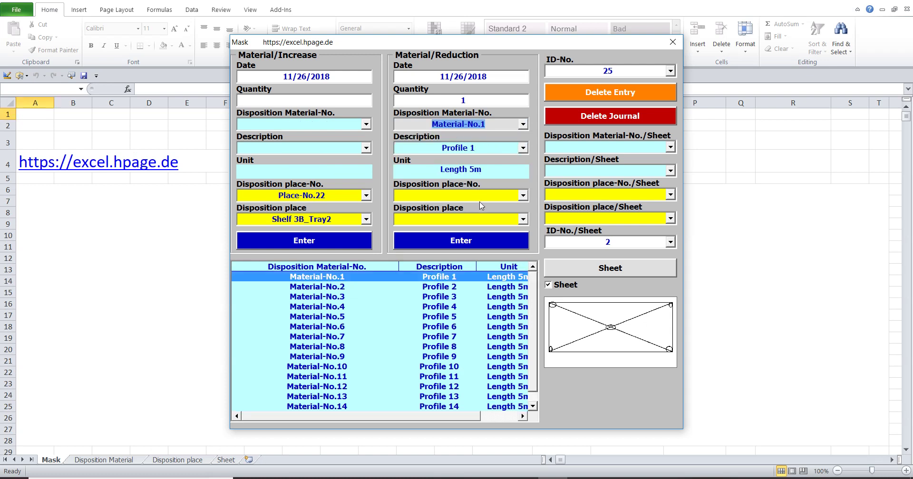
drag(386, 417, 476, 418)
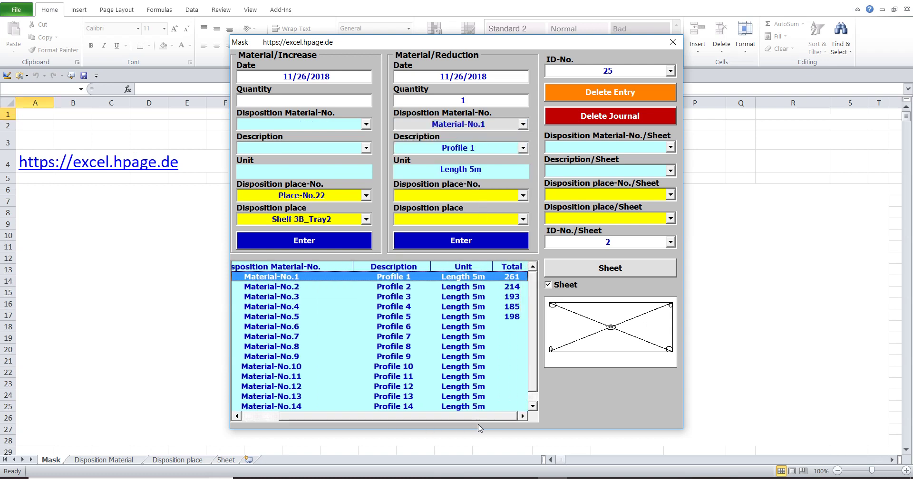
- Choose Place-No.21, Shelf 3B_Tray1, as the reduction's place
click(523, 196)
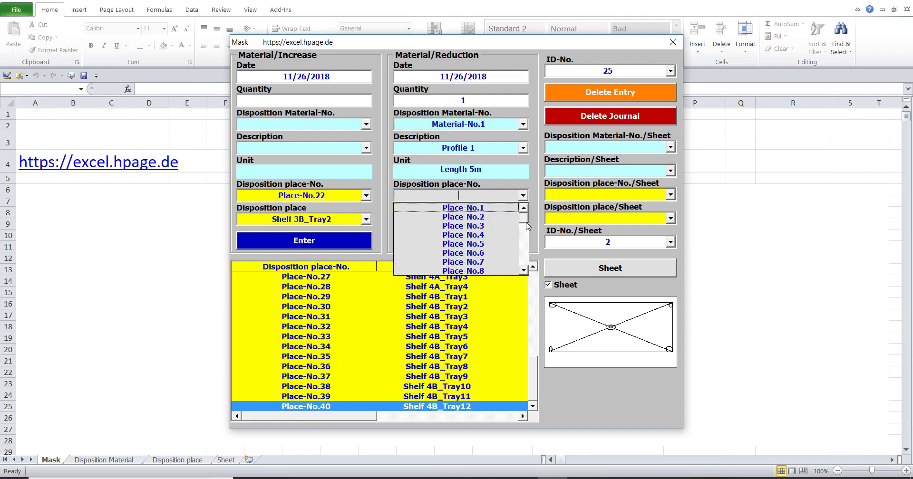
click(485, 327)
scroll(542, 362, up, 2)
scroll(544, 351, up, 1)
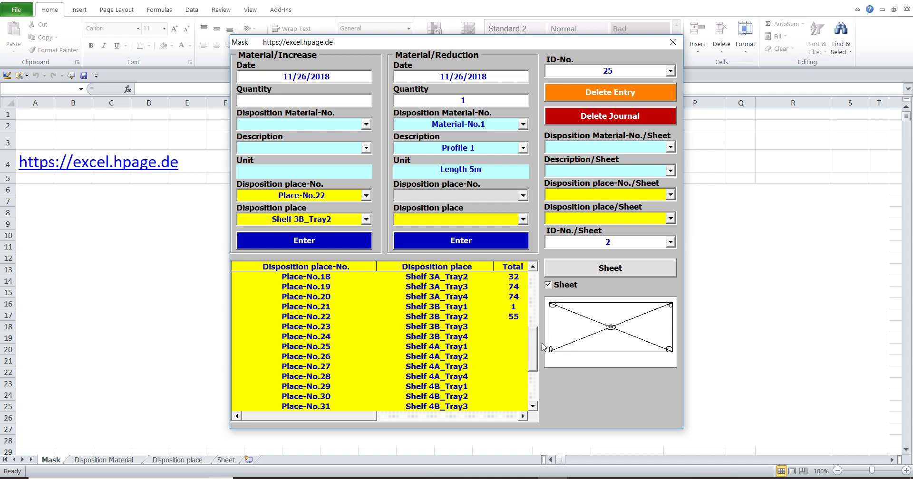
click(514, 308)
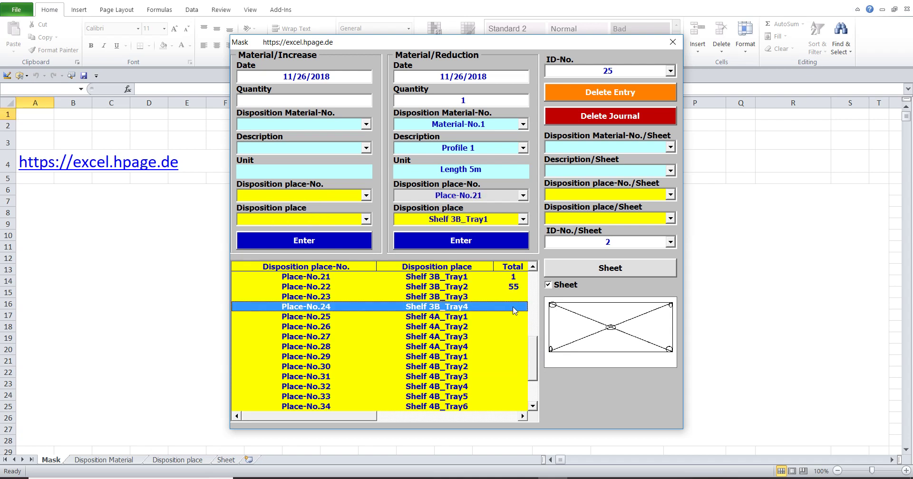
click(512, 278)
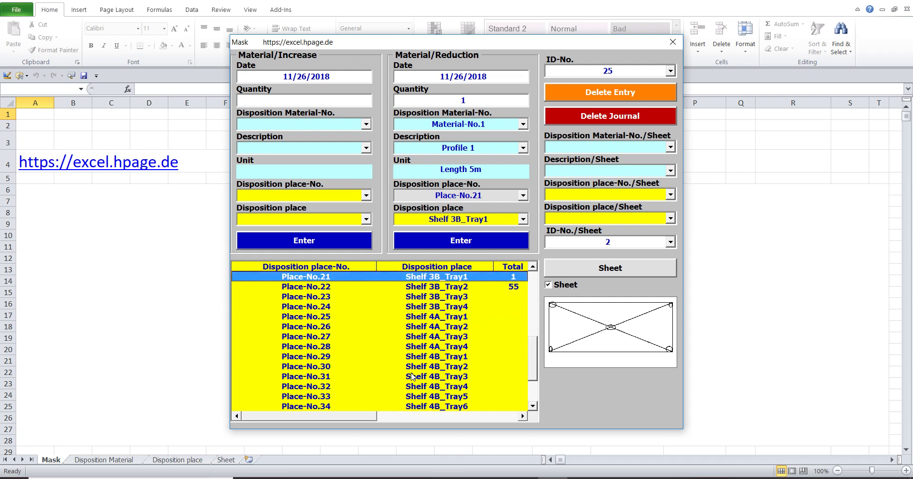
mouse_move(365, 419)
mouse_down()
mouse_move(518, 413)
mouse_move(380, 408)
mouse_up()
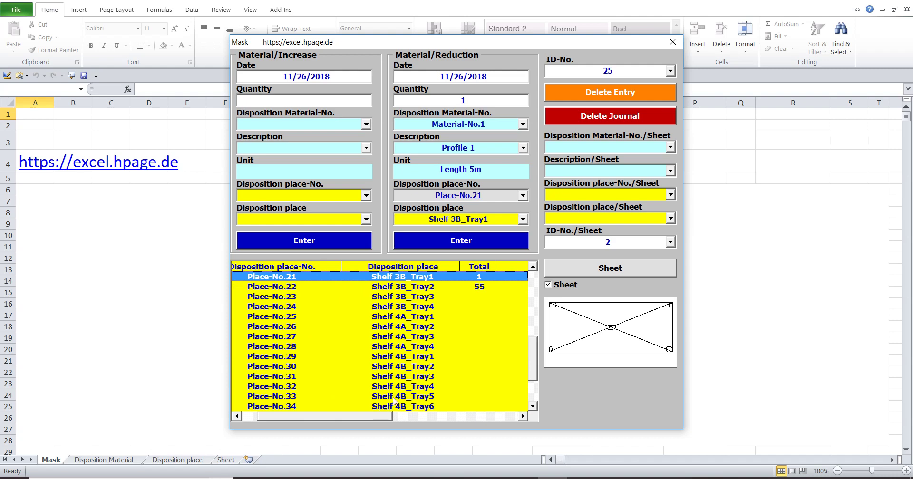
- Book the reduction as journal entry 26 (-1), check the totals, and clear the reduction date
click(593, 76)
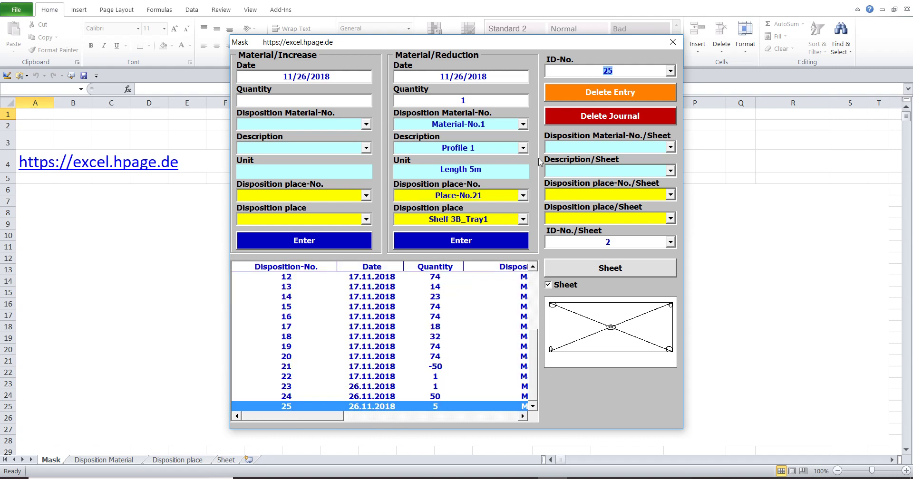
click(322, 417)
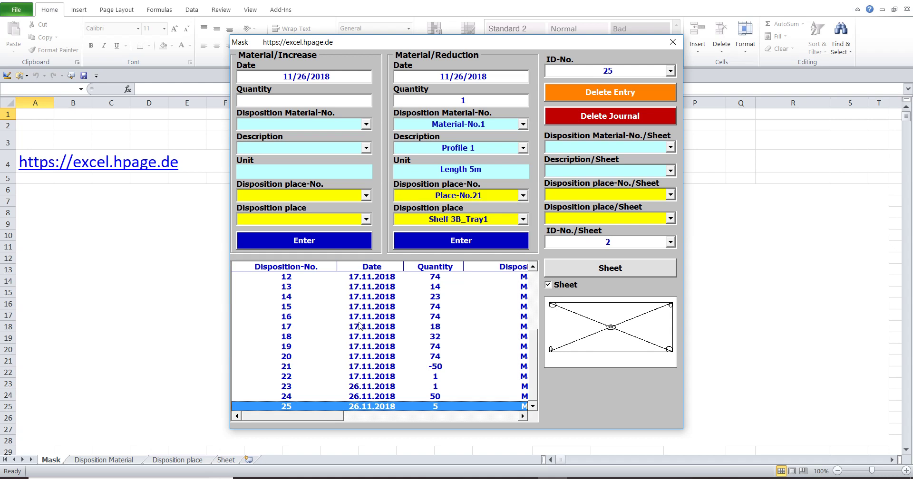
click(432, 233)
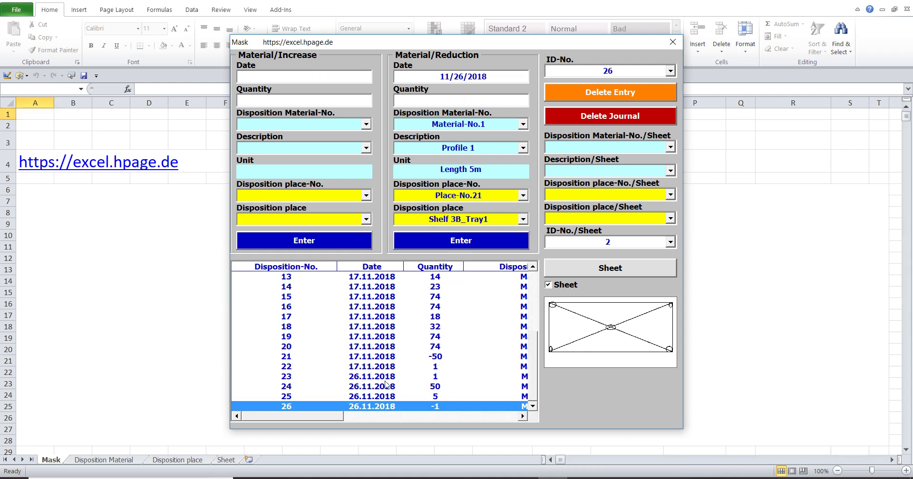
mouse_move(333, 418)
mouse_down()
mouse_move(515, 425)
mouse_move(328, 408)
mouse_up()
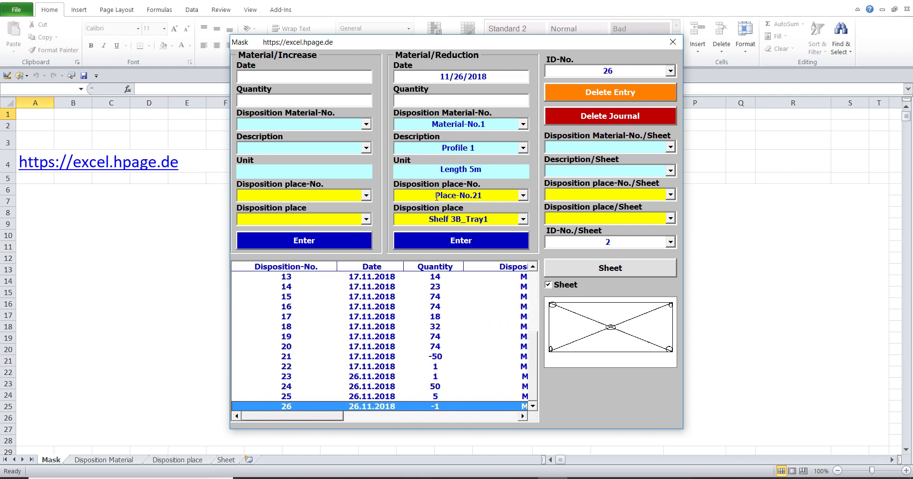
click(488, 126)
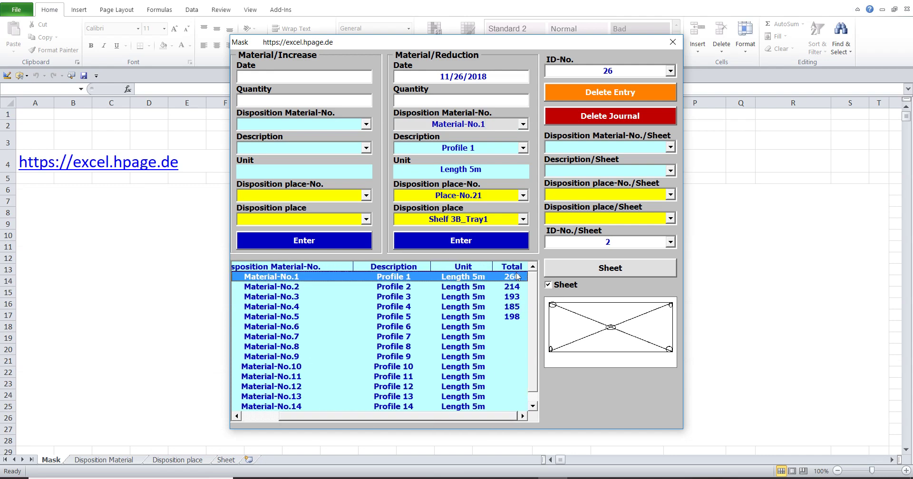
click(489, 196)
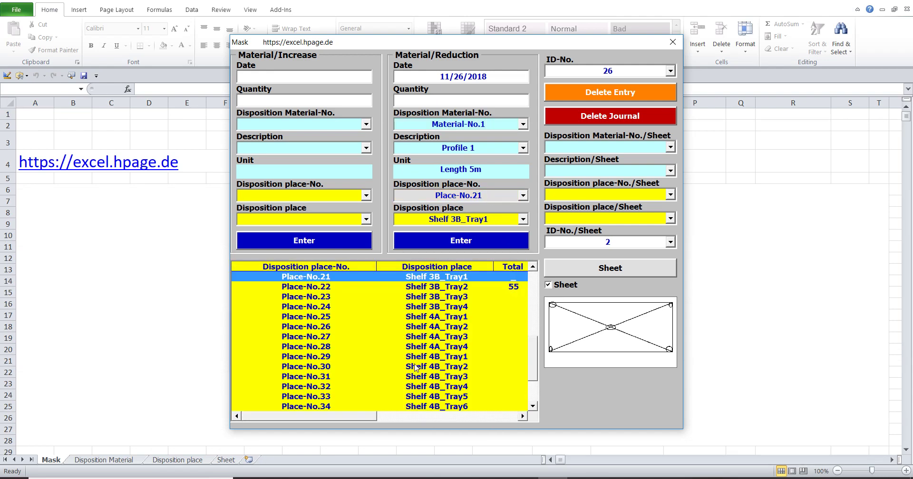
mouse_move(370, 417)
mouse_down()
mouse_move(520, 408)
mouse_move(408, 408)
mouse_up()
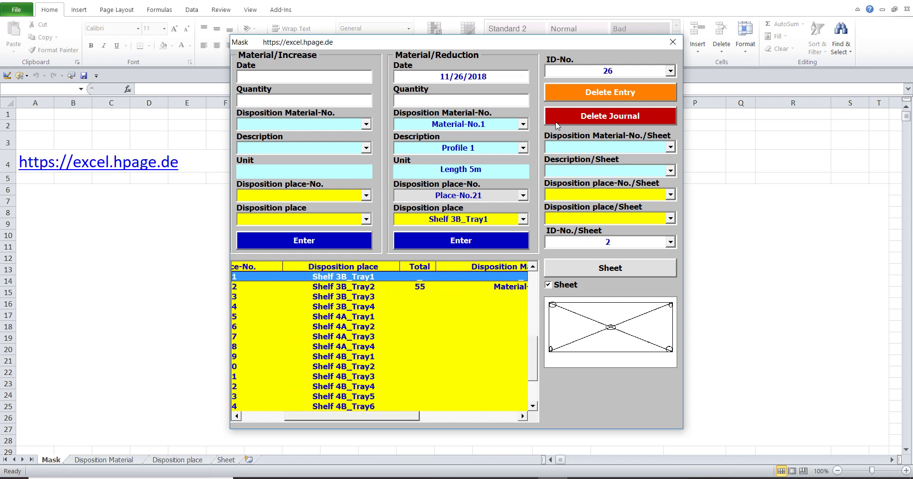
click(504, 80)
key(BackSpace)
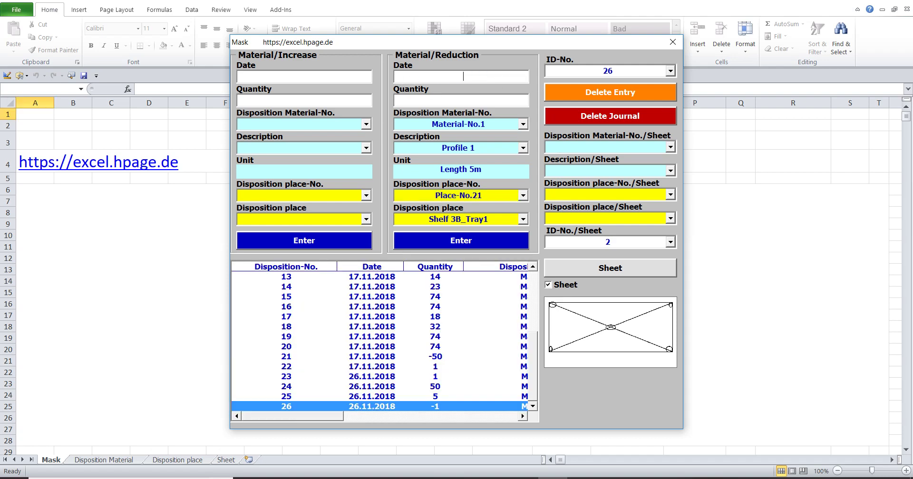
- Book a 5-unit reduction of Material-No.1 from Place-No.22 with today's date as journal entry 27
text(w)
click(470, 101)
text(5)
click(480, 123)
drag(412, 416, 499, 418)
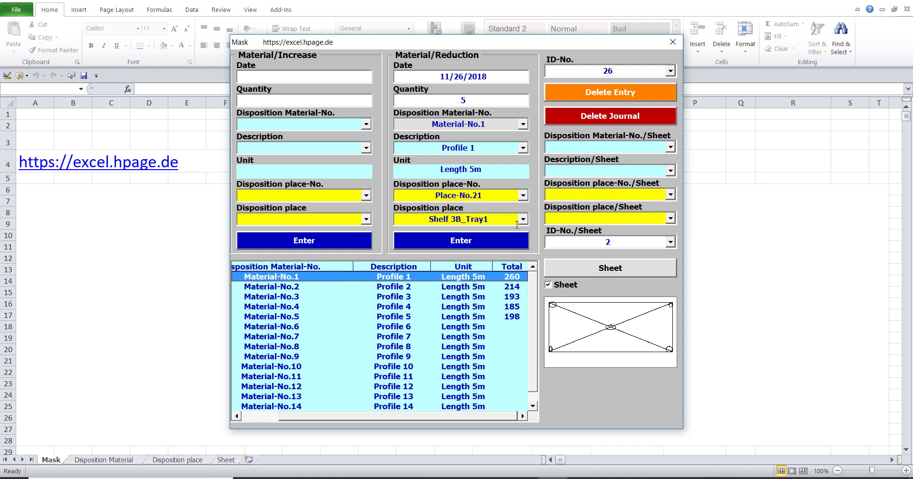
click(507, 192)
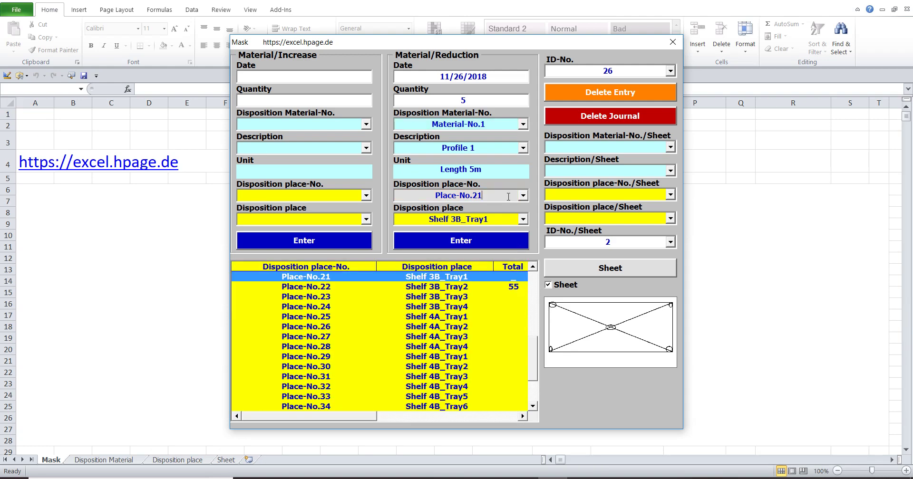
click(459, 288)
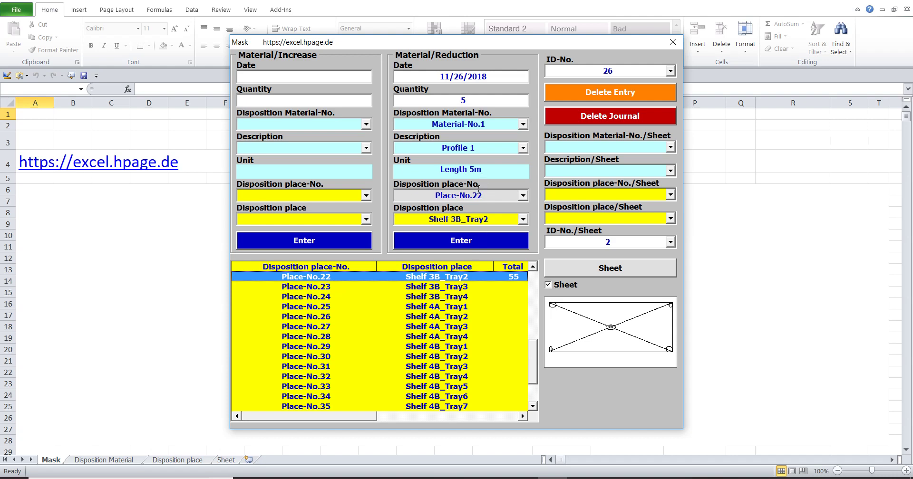
mouse_move(364, 420)
mouse_down()
mouse_move(464, 420)
mouse_move(354, 403)
mouse_up()
click(576, 72)
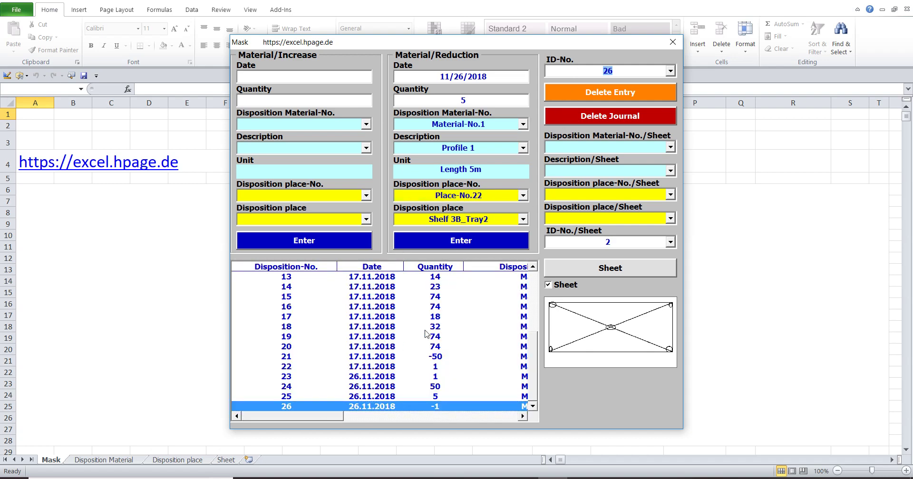
click(455, 241)
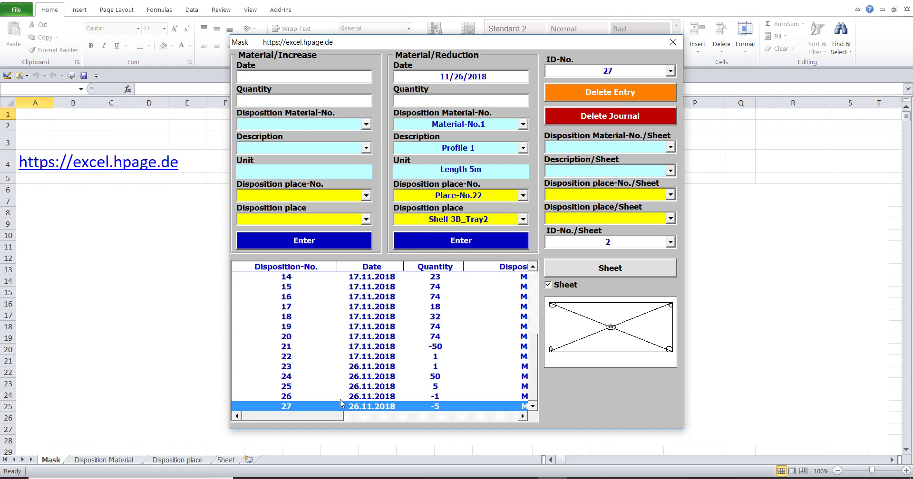
- Browse the material number and disposition place lists in the mask
mouse_move(331, 417)
mouse_down()
mouse_move(496, 417)
mouse_move(323, 417)
mouse_up()
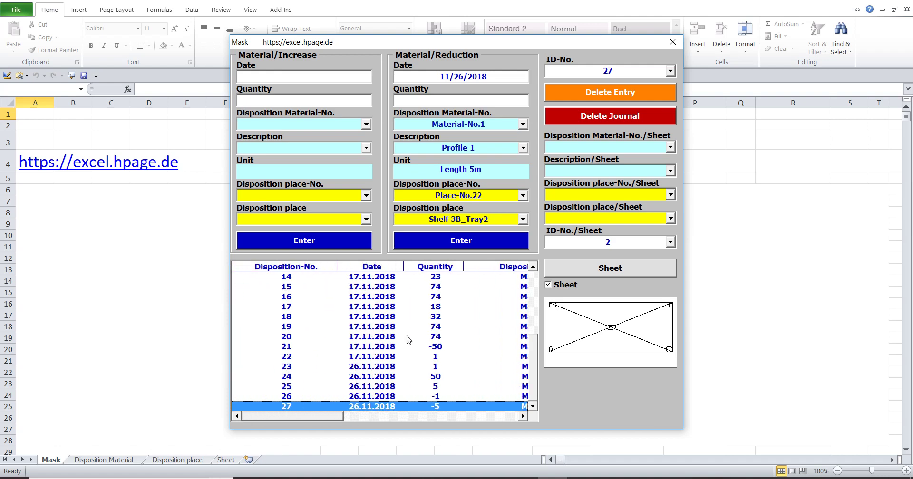
click(502, 124)
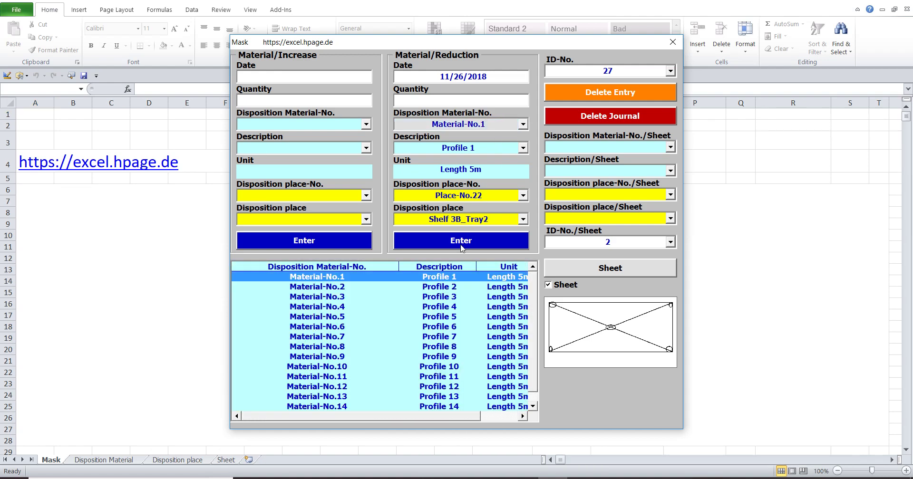
drag(379, 417, 432, 418)
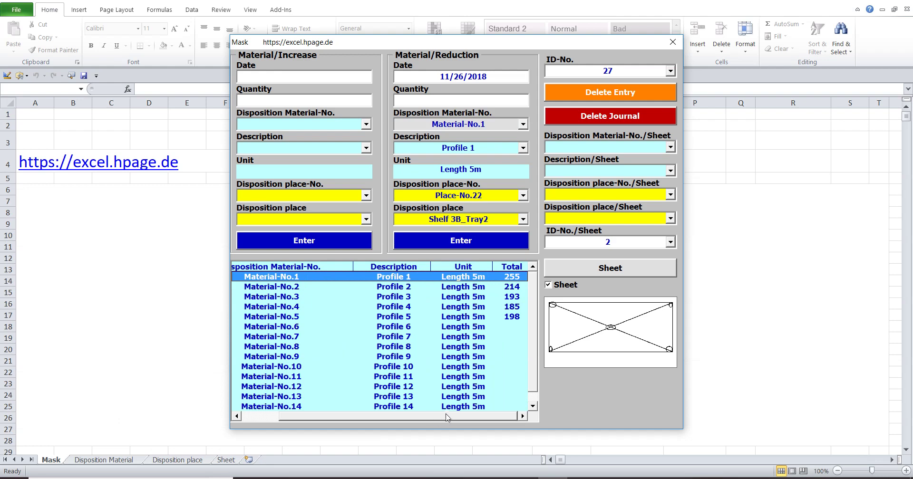
click(500, 195)
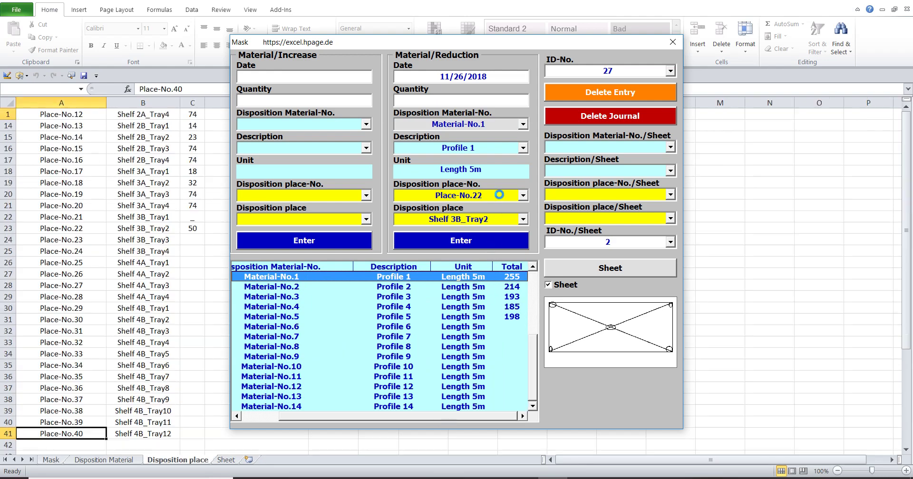
drag(364, 419, 520, 415)
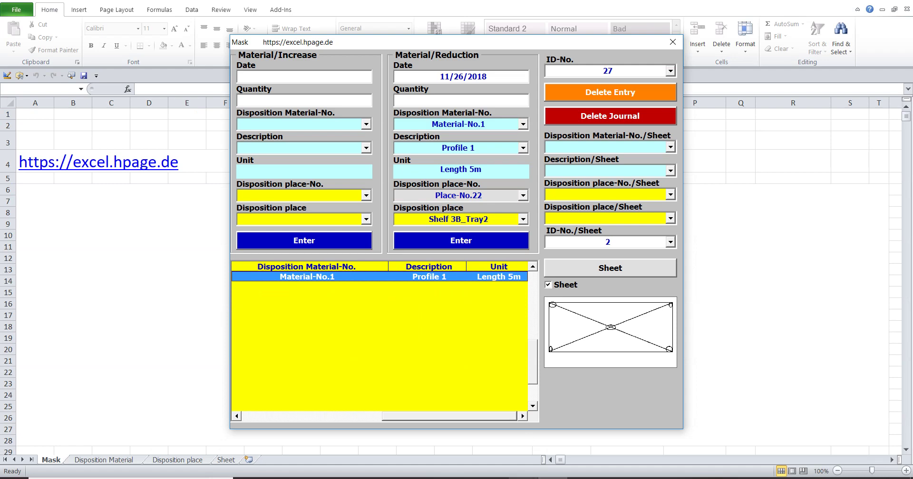
- In the Word guide, select the line about where booking records are kept, then return to Excel
click(543, 477)
scroll(419, 363, down, 2)
scroll(419, 364, down, 3)
scroll(418, 364, down, 1)
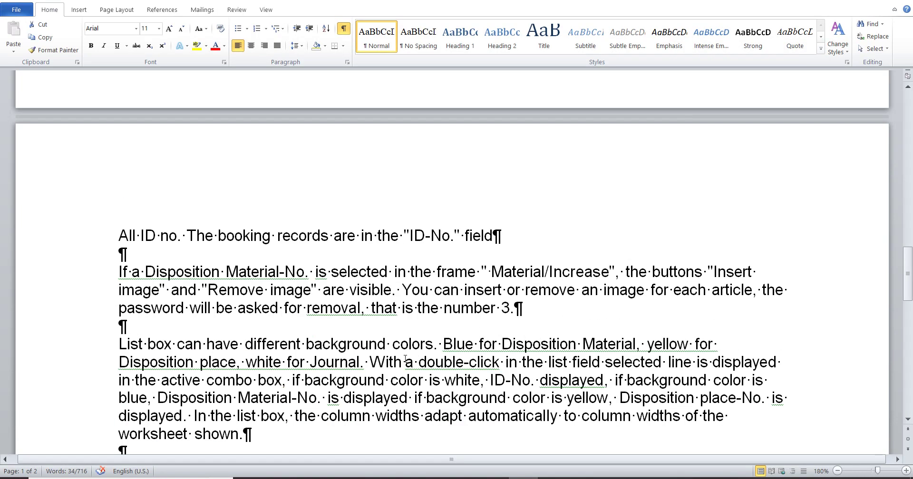
click(95, 235)
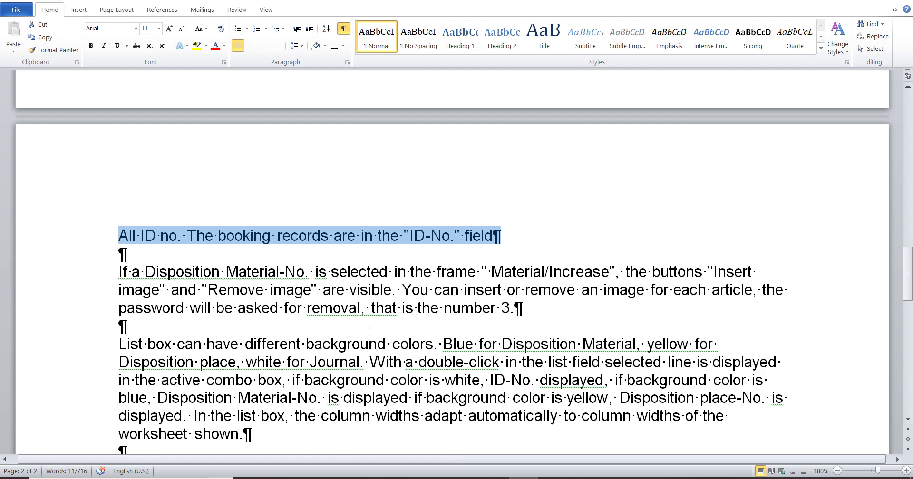
key(alt+Tab)
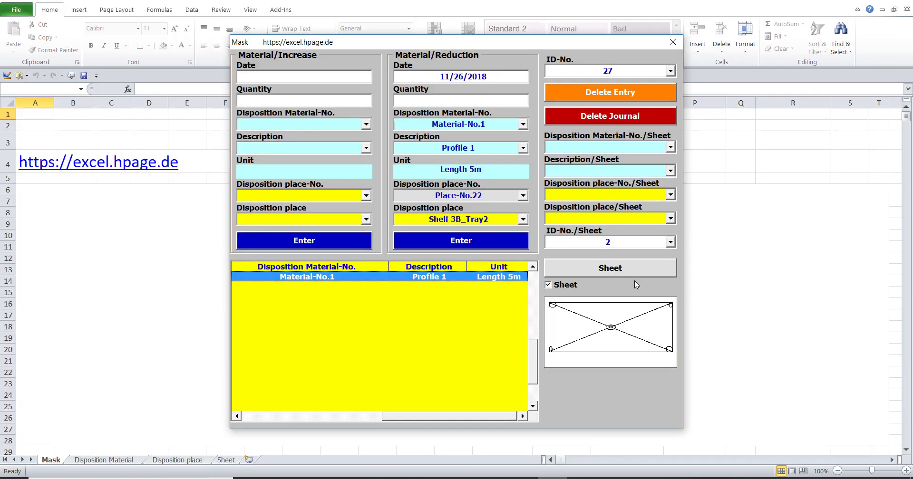
- Load journal bookings 24, 25 and 26 in turn from the ID-No. list, ending with booking 27
click(670, 71)
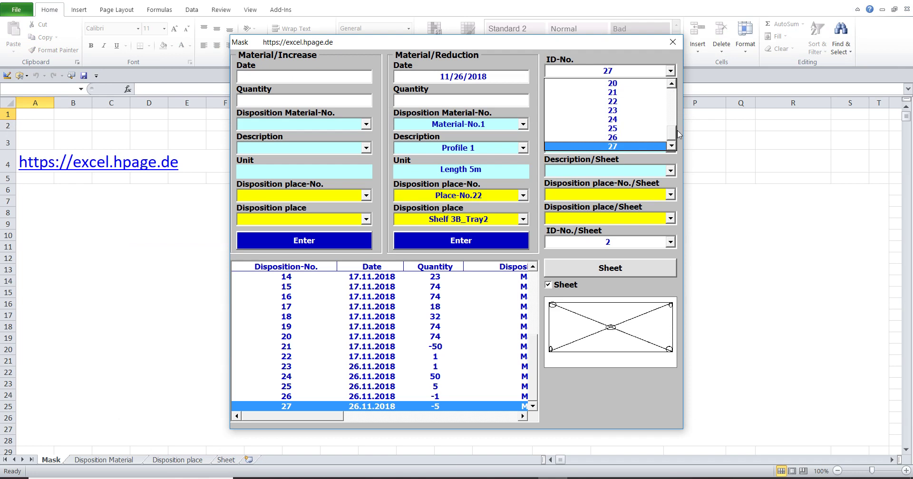
drag(673, 136, 661, 145)
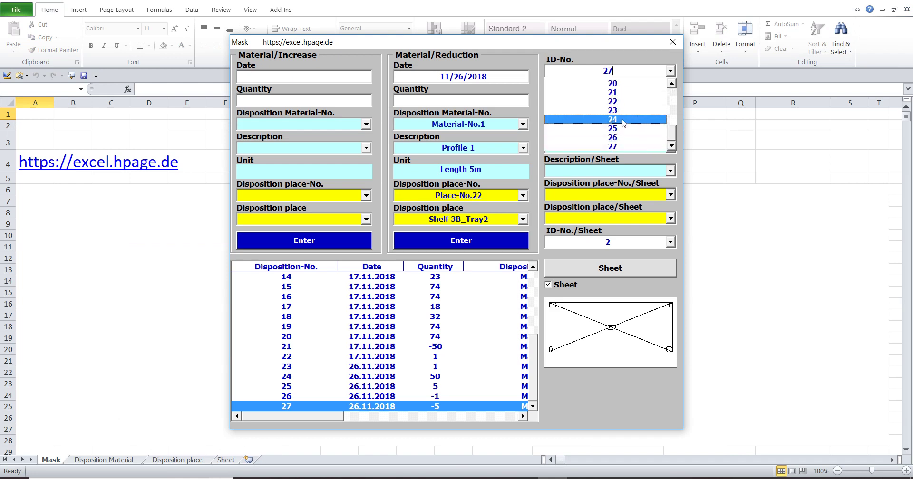
click(621, 119)
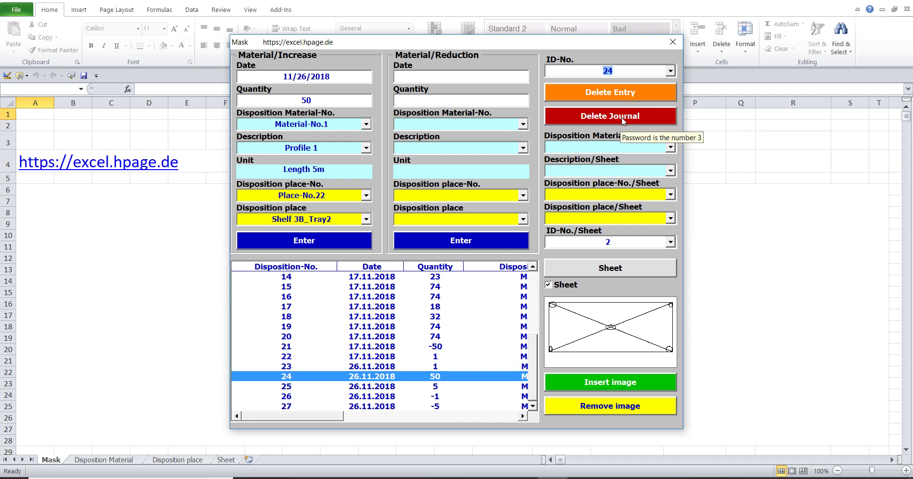
click(670, 70)
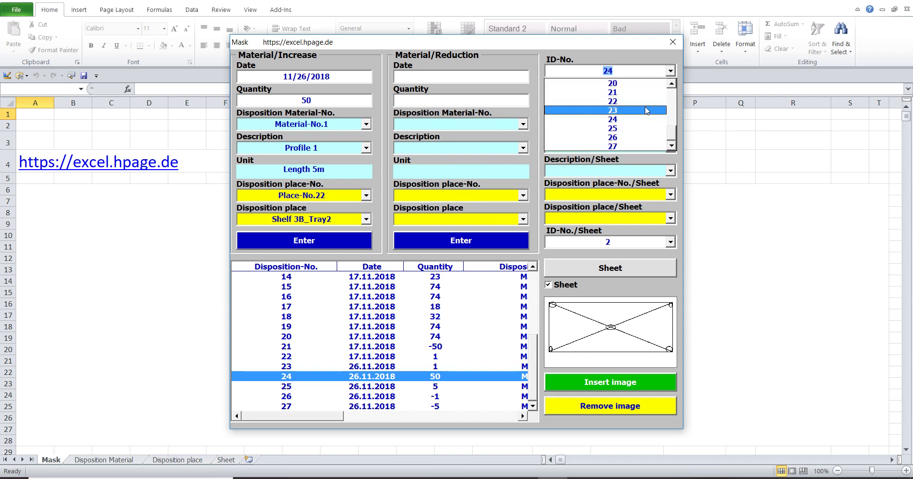
click(638, 128)
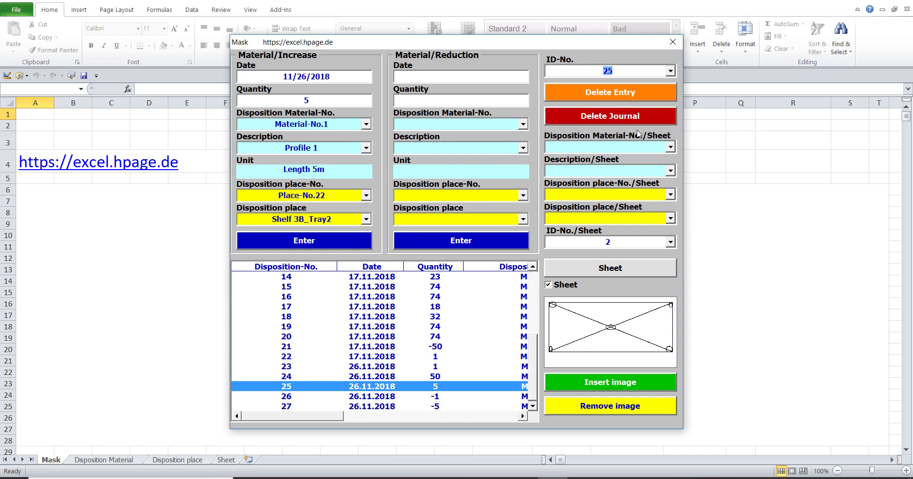
click(671, 71)
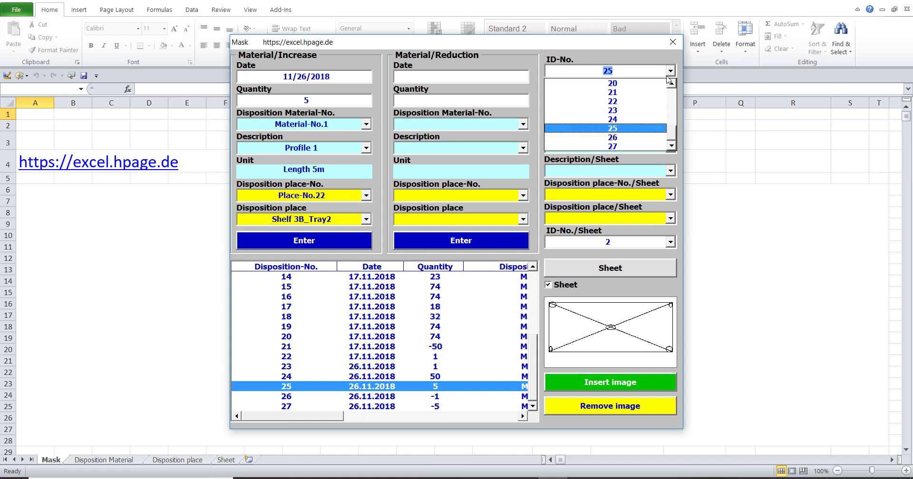
click(633, 138)
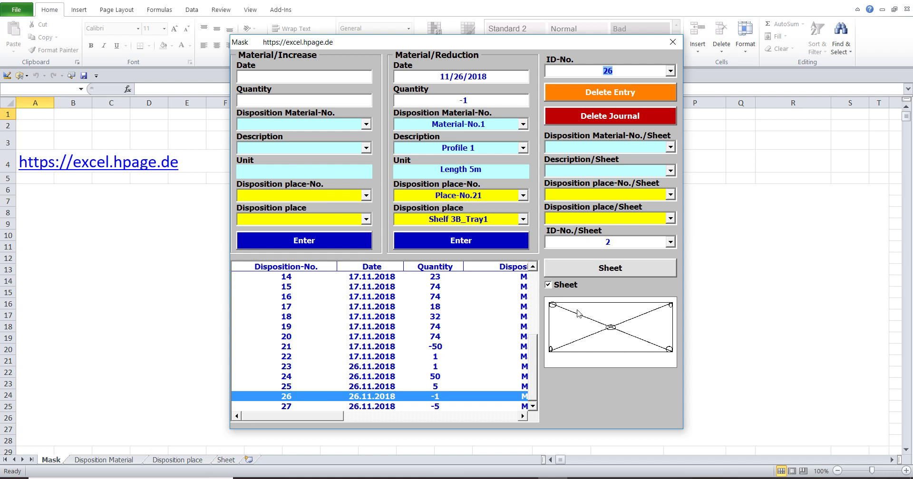
click(671, 71)
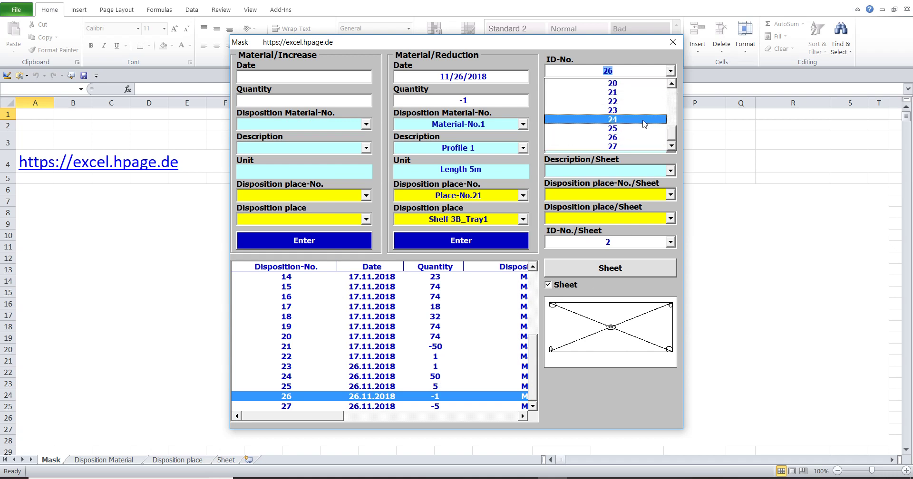
click(635, 148)
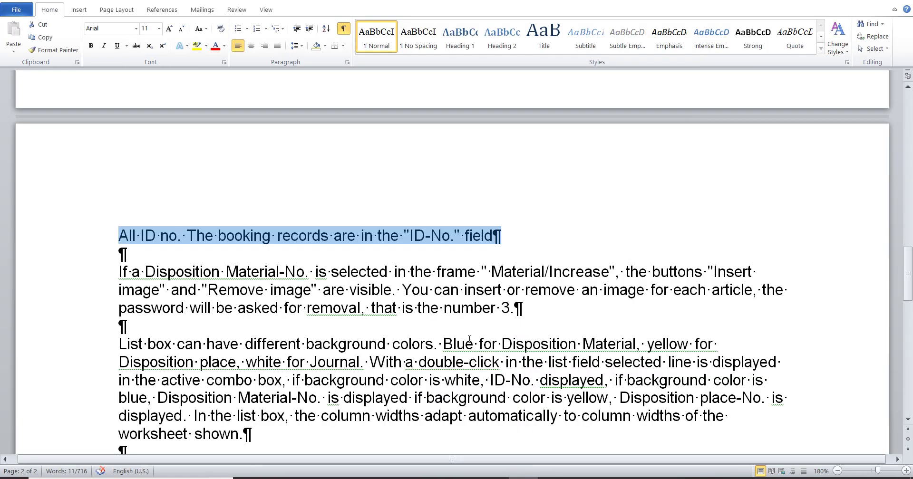
- Scroll the Word guide and select the 'If a Disposition Material-No. is selected…' paragraph on images
scroll(469, 339, down, 3)
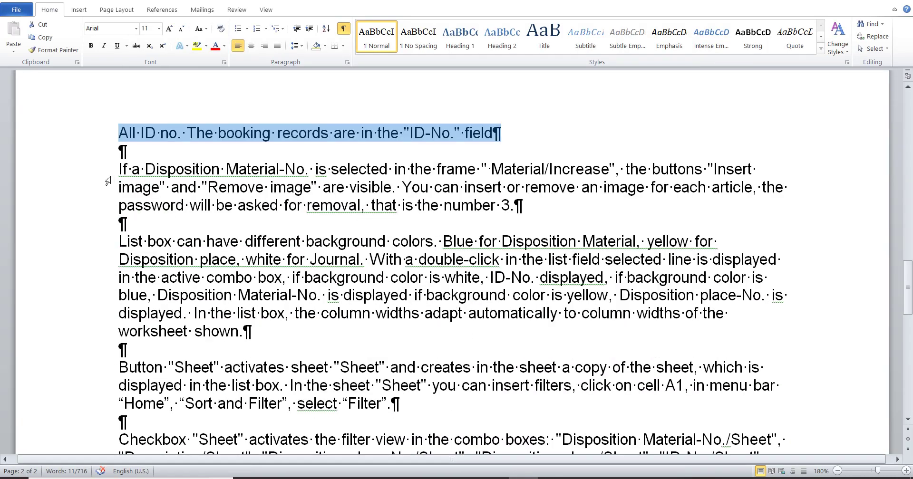
drag(98, 171, 97, 210)
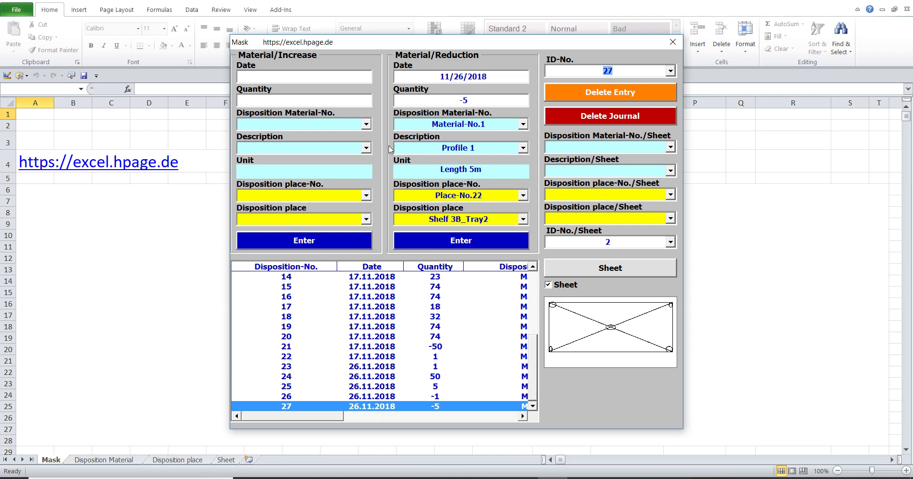
- Preview Material-No.1, 8 and 10, then pick image-less Material-No.11 and bring up the image picker
click(366, 124)
click(355, 138)
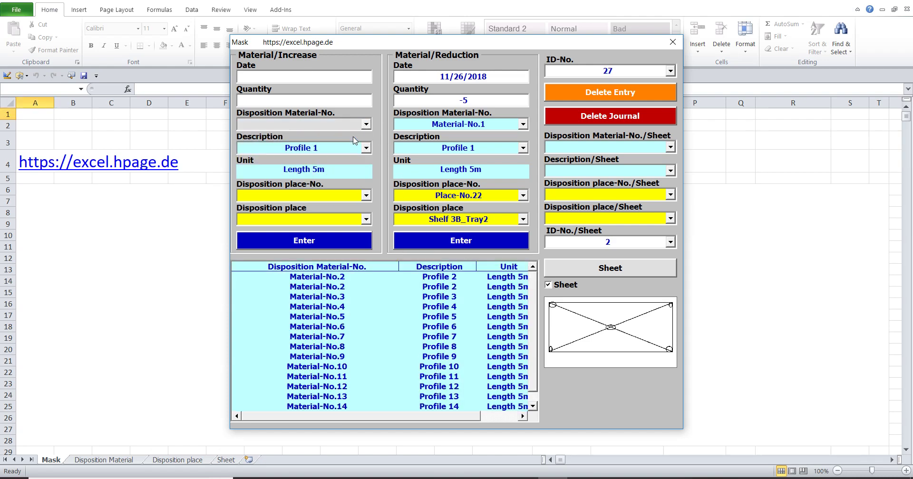
click(367, 124)
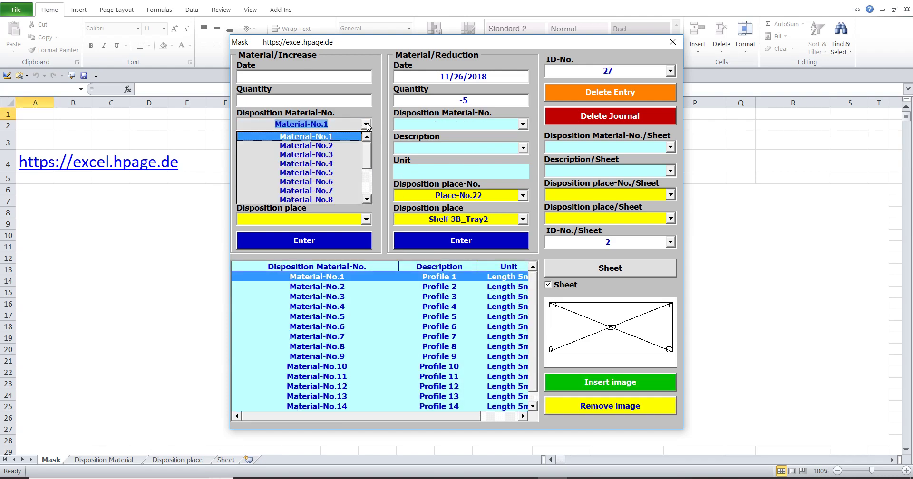
click(332, 199)
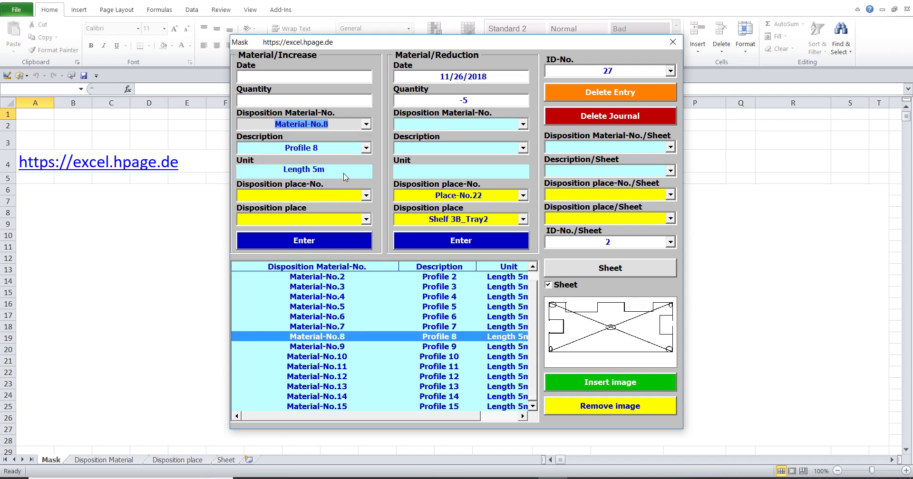
click(367, 126)
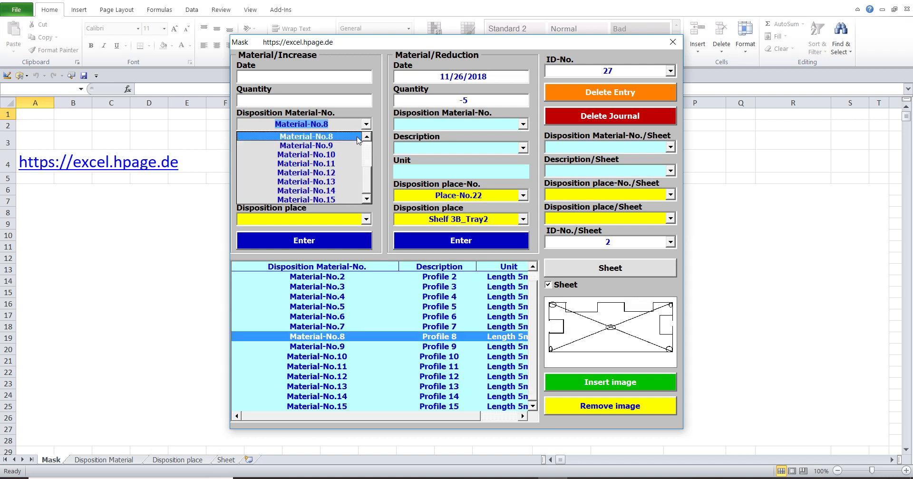
click(347, 156)
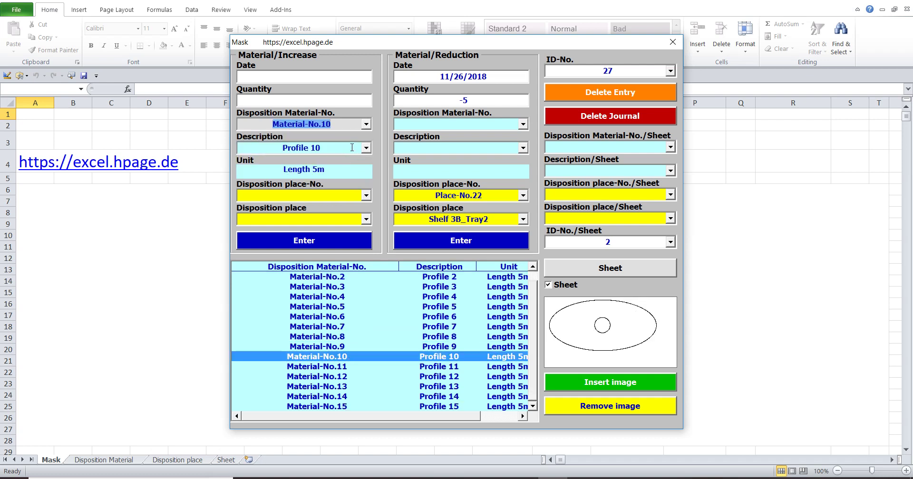
click(367, 125)
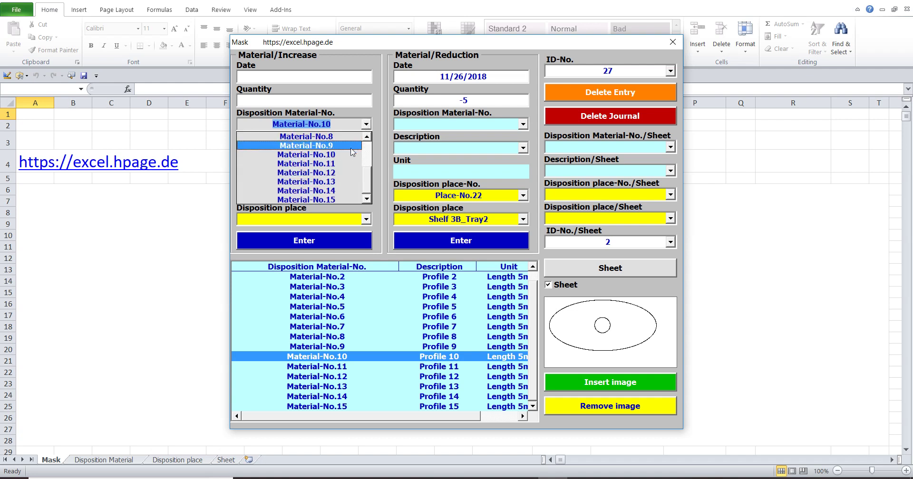
click(345, 164)
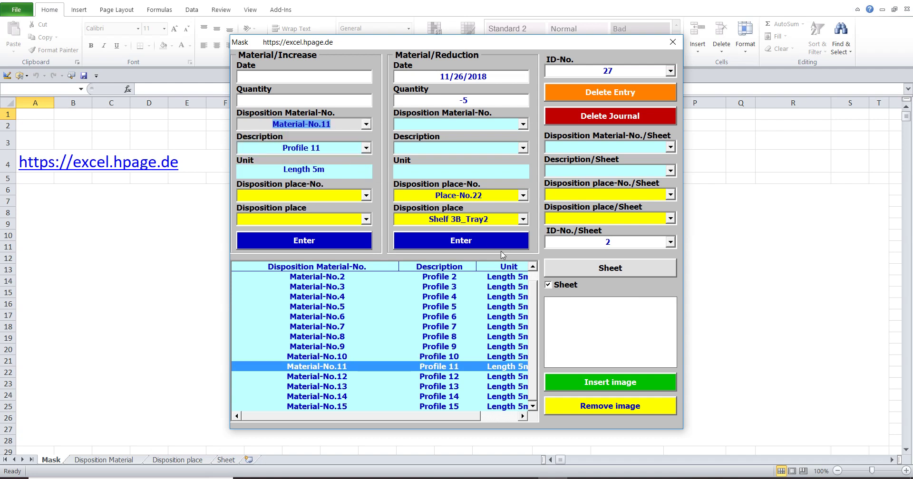
click(586, 388)
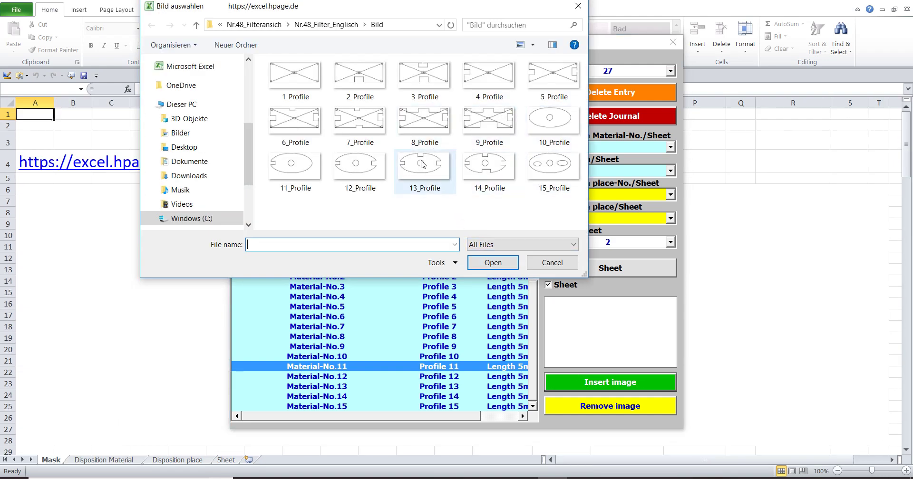
- Attach the 11_Profile, 12_Profile and 13_Profile images to Material-No.11, 12 and 13
double_click(306, 164)
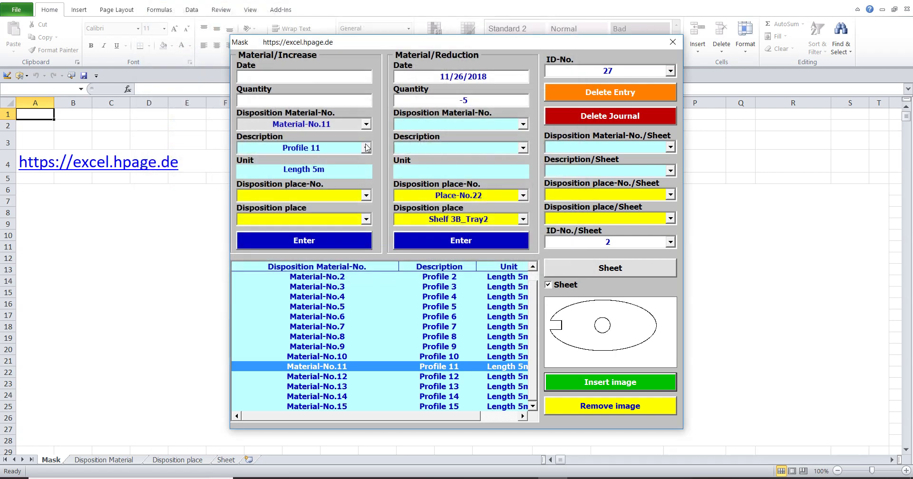
click(366, 124)
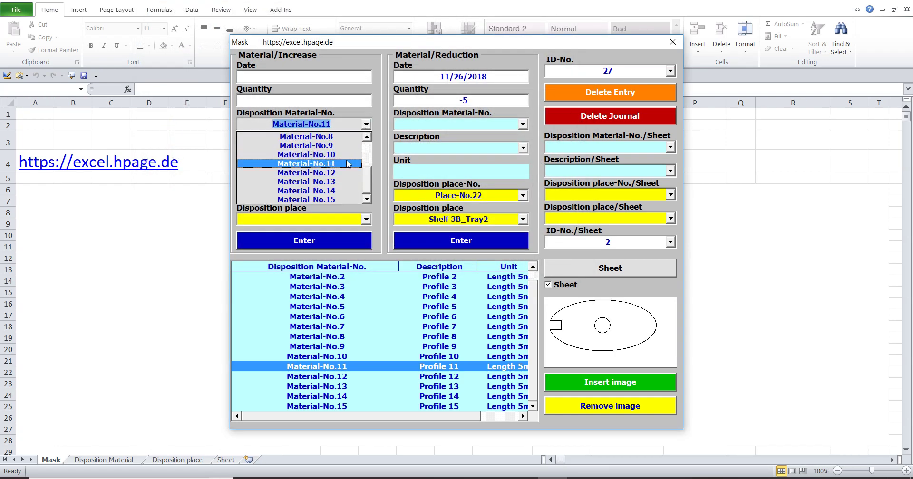
click(342, 174)
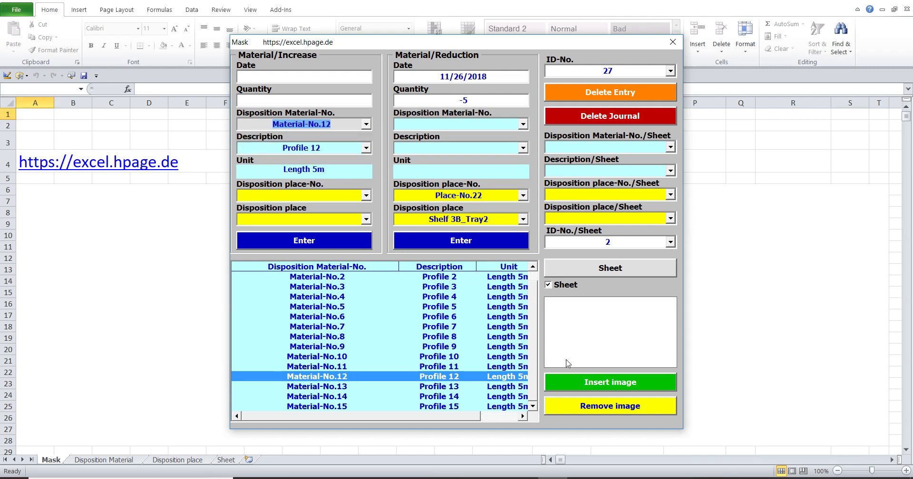
click(585, 382)
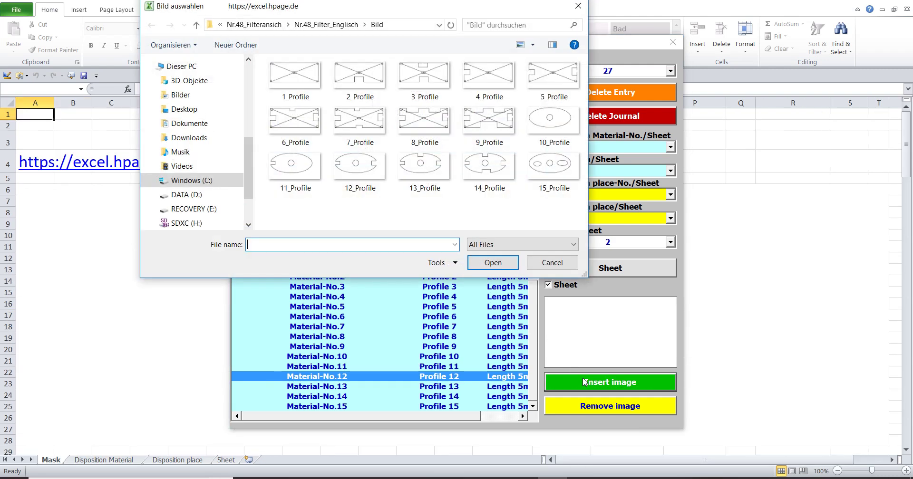
double_click(359, 169)
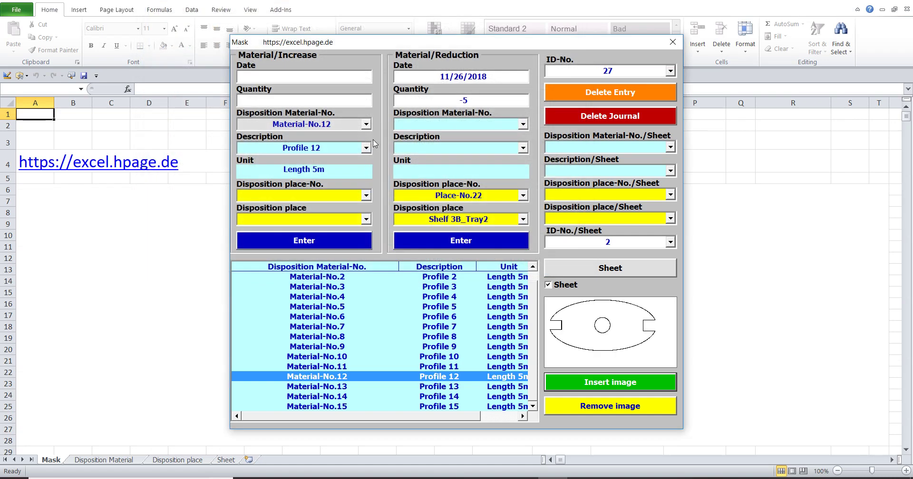
click(367, 126)
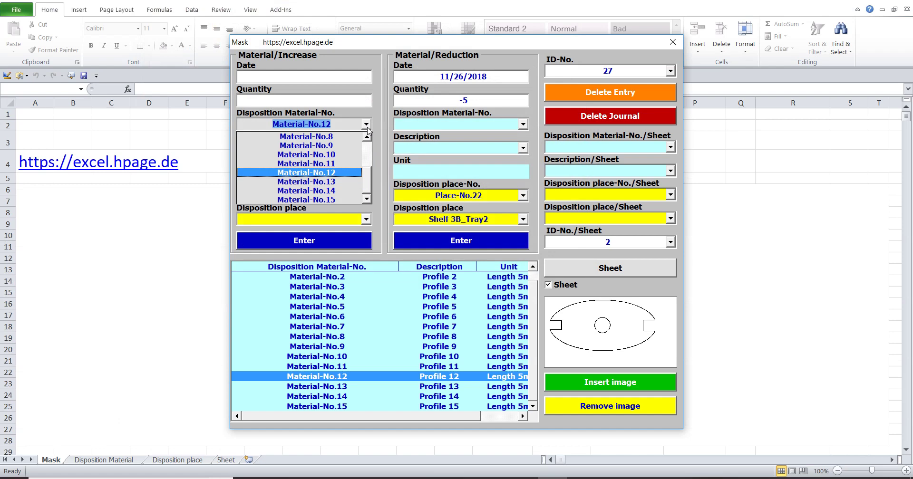
click(350, 182)
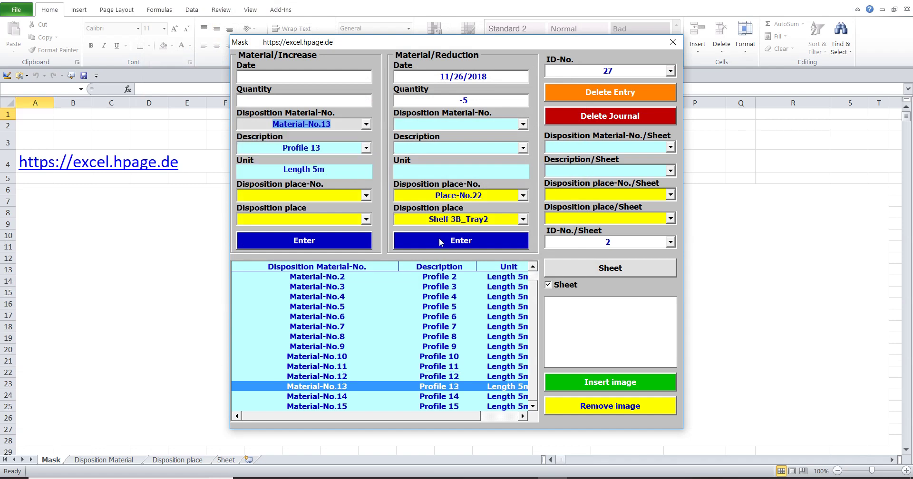
click(583, 384)
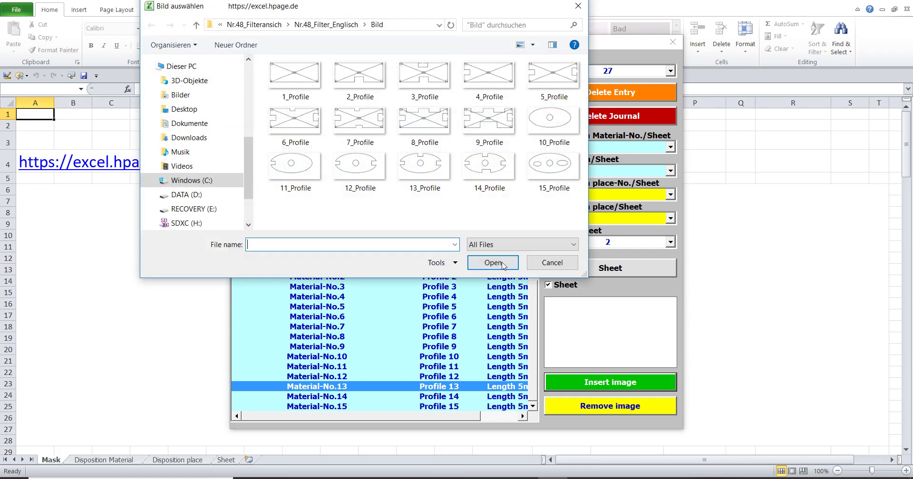
double_click(426, 174)
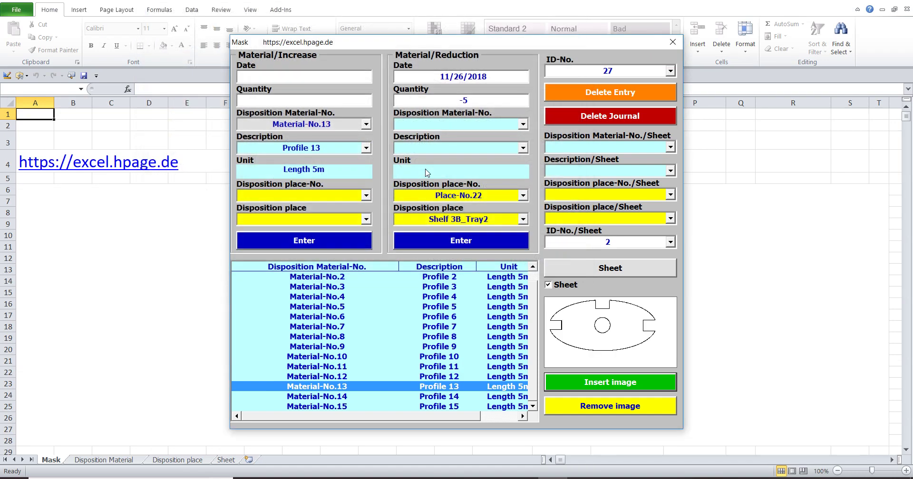
- Attach the 14_Profile and 15_Profile images to Material-No.14 and 15
click(366, 125)
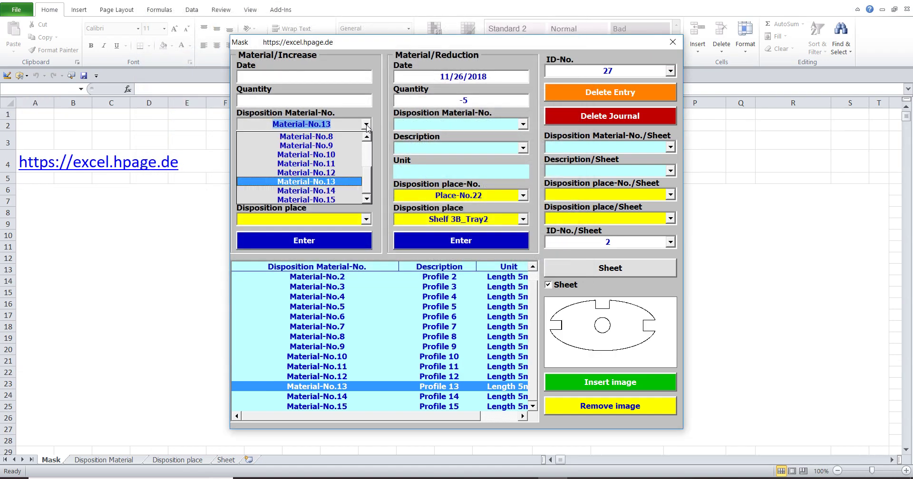
click(306, 191)
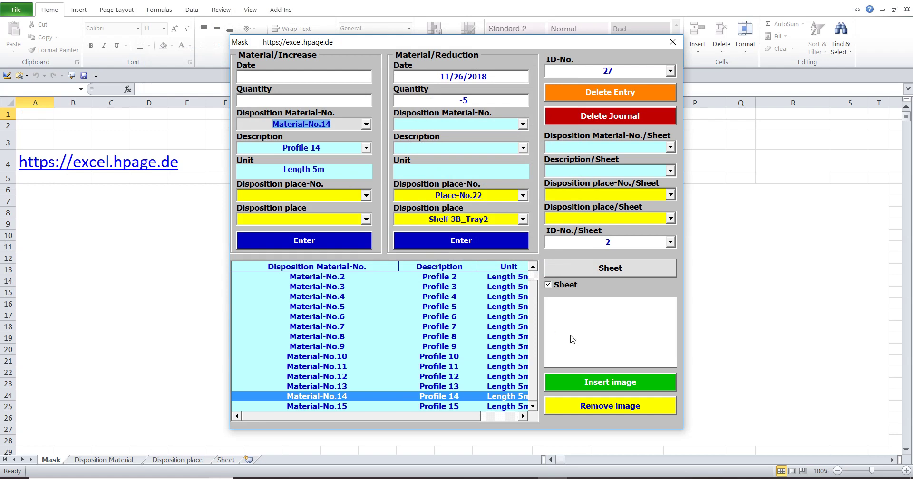
click(588, 383)
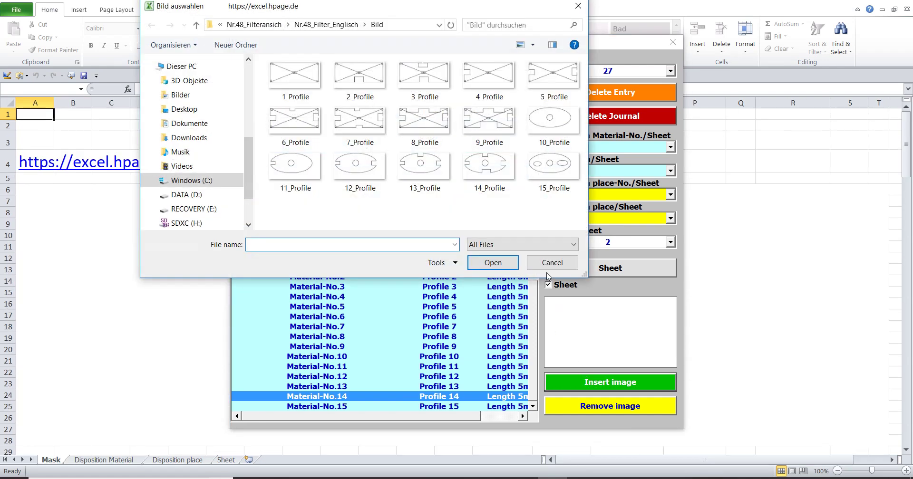
double_click(490, 170)
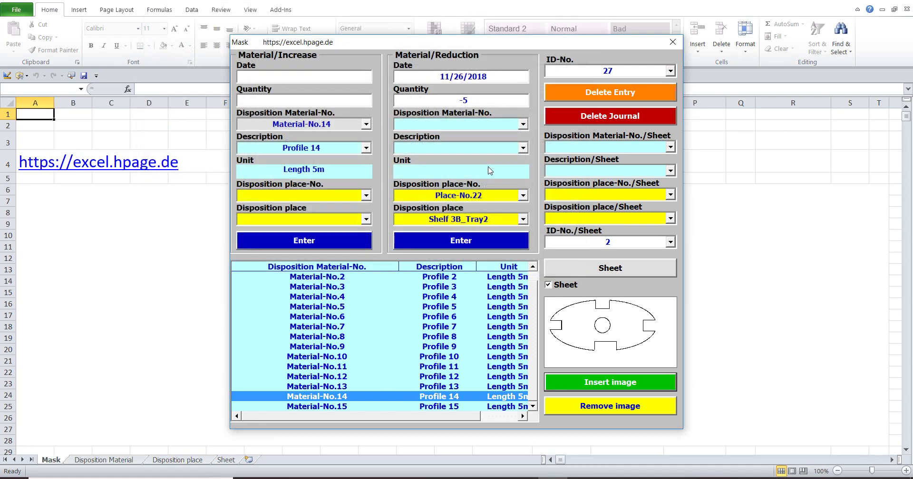
click(366, 125)
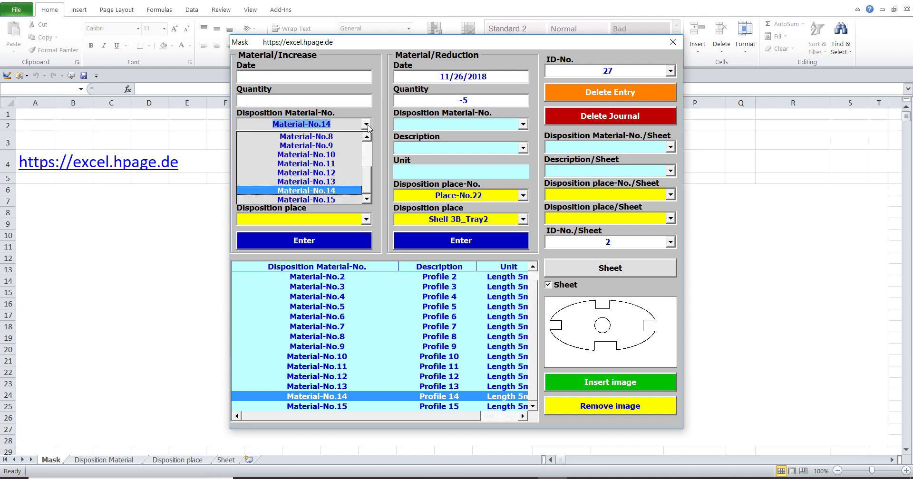
click(334, 199)
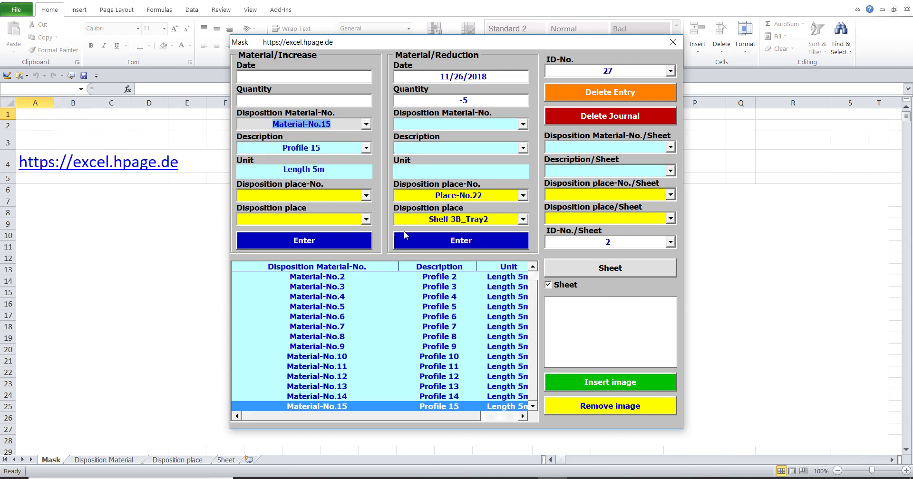
click(584, 386)
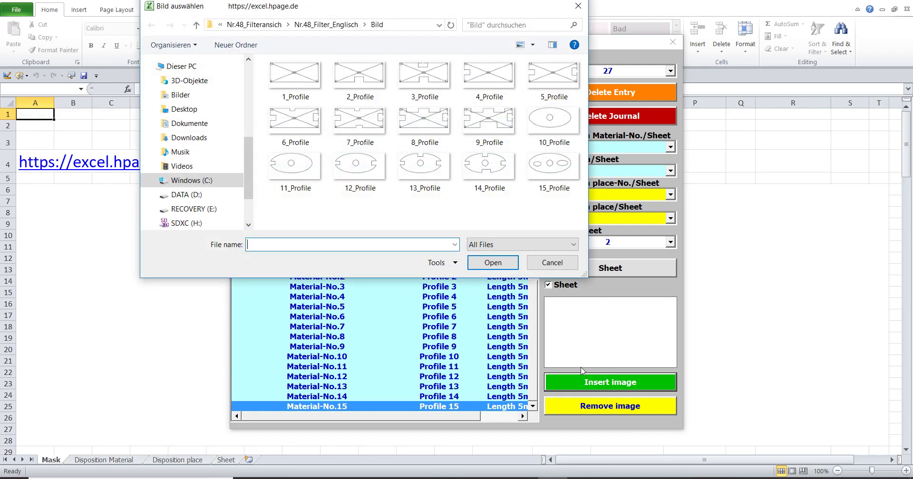
double_click(549, 167)
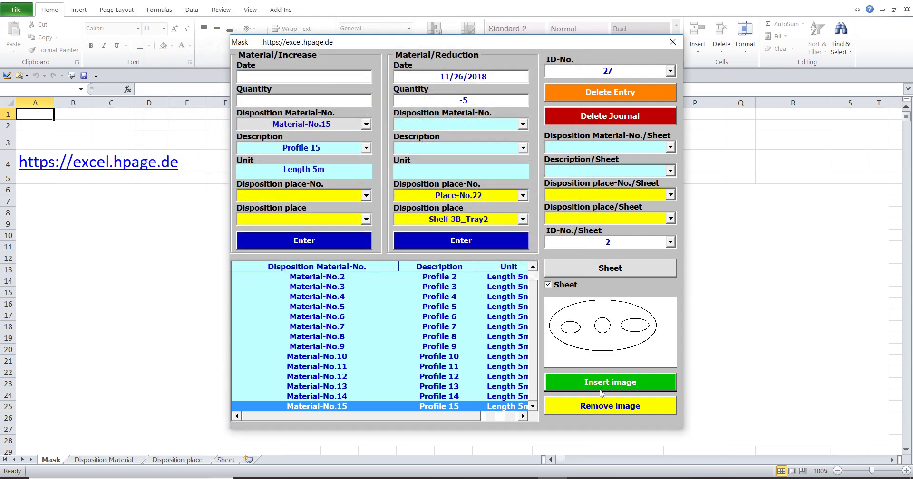
- Remove Material-No.15's image, confirming the password prompt and the no-picture-left message
click(599, 410)
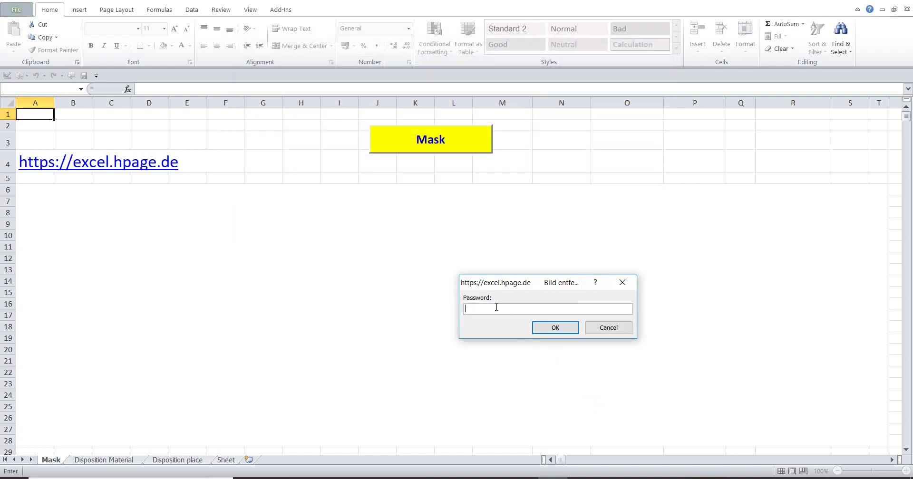
click(538, 328)
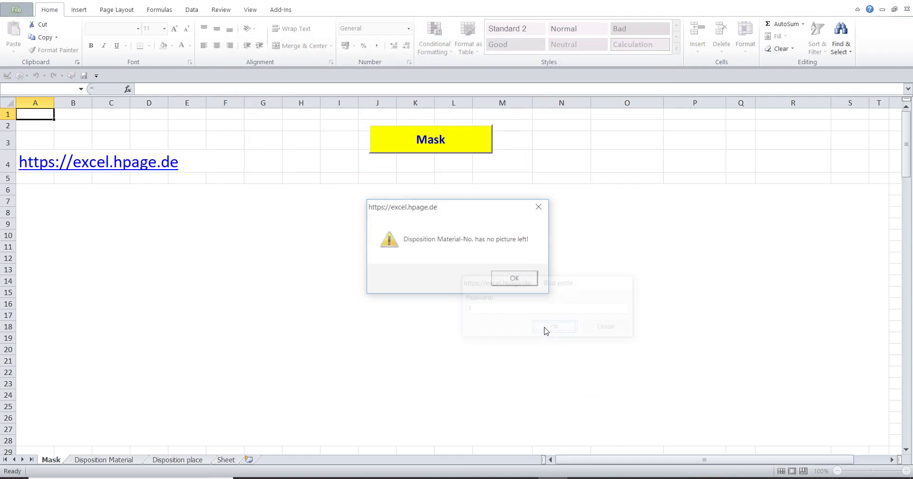
click(522, 287)
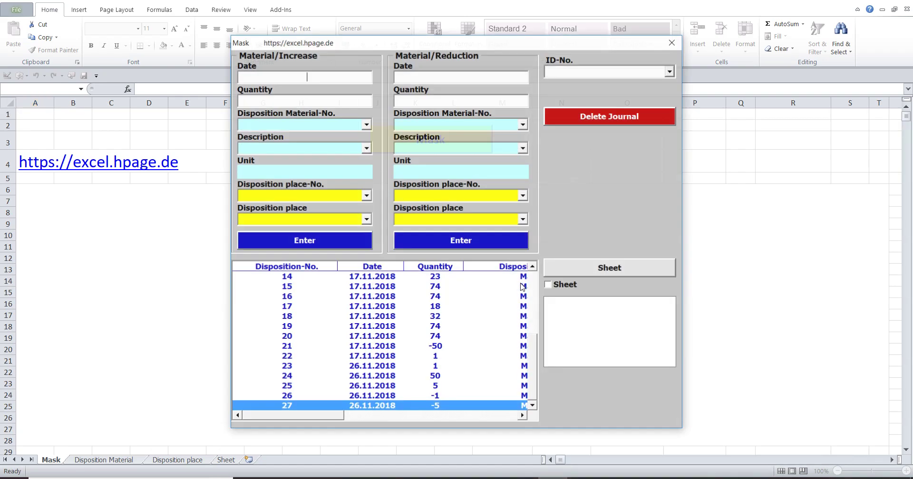
- Check Material-No.14's image, then reattach the 15_Profile image to Material-No.15
click(366, 124)
drag(370, 158, 370, 186)
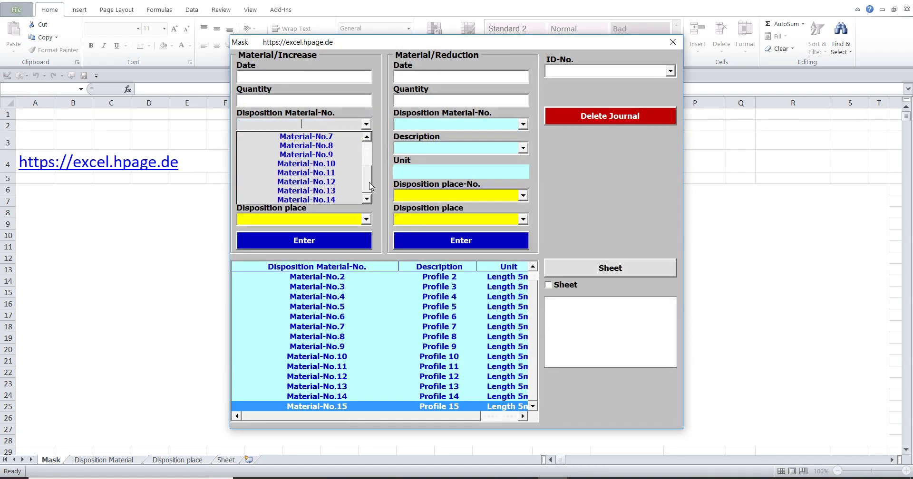
click(346, 192)
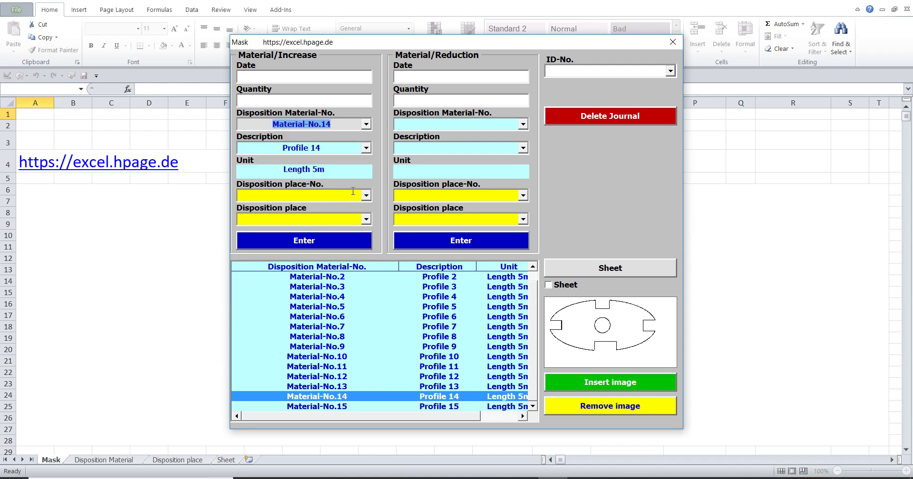
click(366, 124)
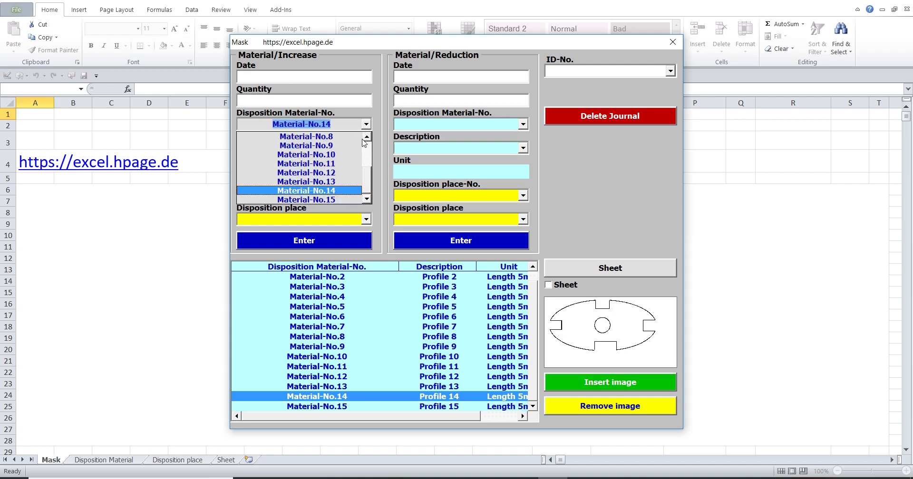
click(341, 199)
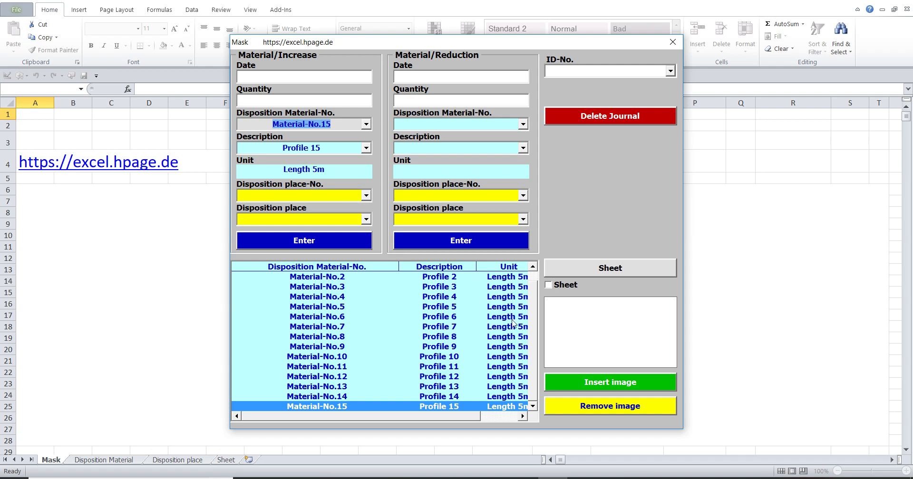
click(605, 384)
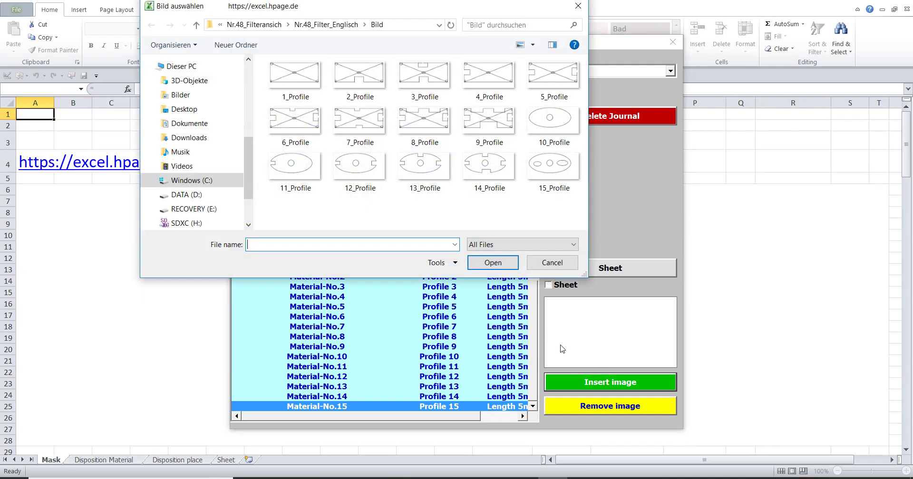
click(548, 170)
double_click(548, 171)
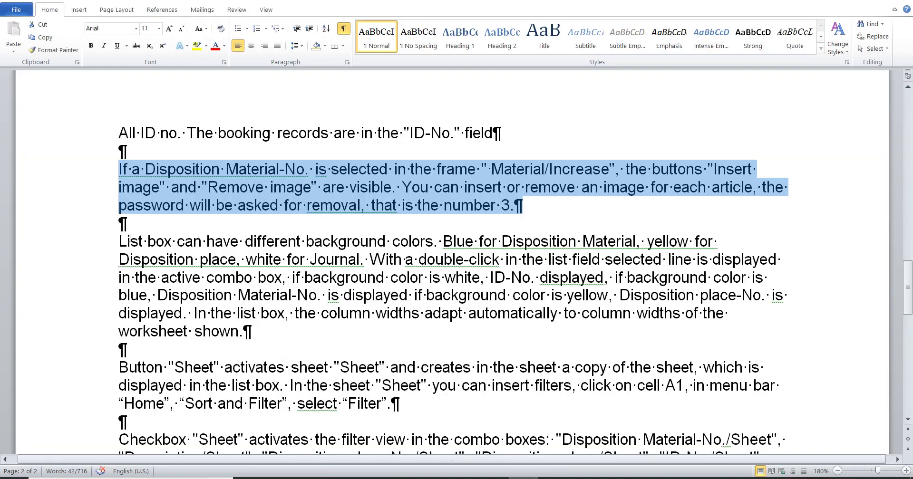
- Select the Word paragraph beginning 'List box can have different background colors'
drag(124, 238, 289, 336)
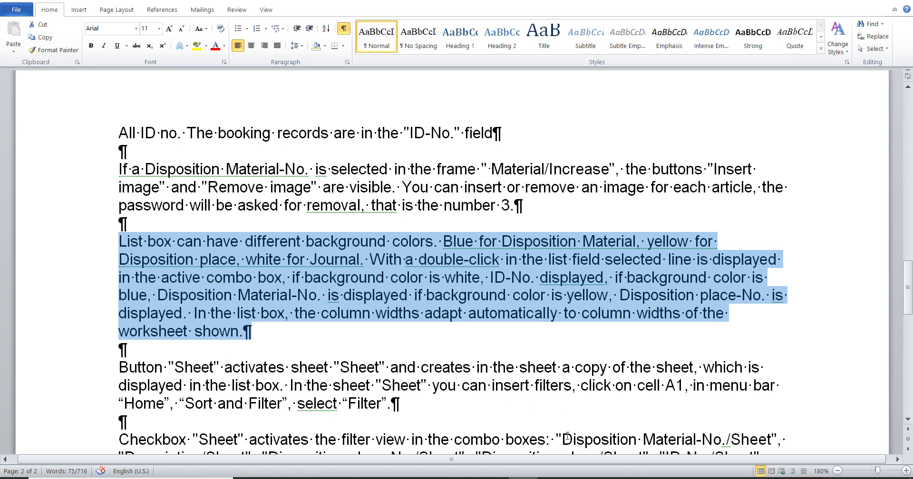
- Switch from the Word documentation to the Excel workbook showing the Mask form
click(552, 478)
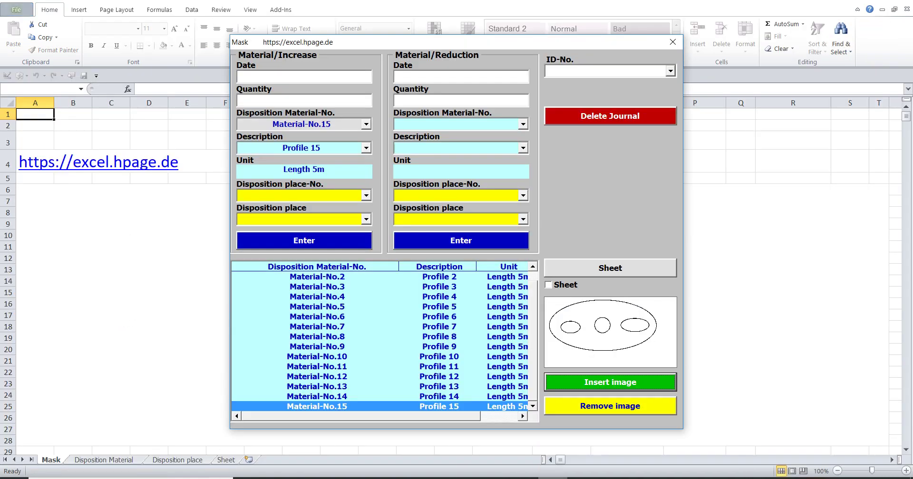
- Try several materials on both sides, ending with Material-No.6, Profile 6, 5m as the reduction
click(333, 279)
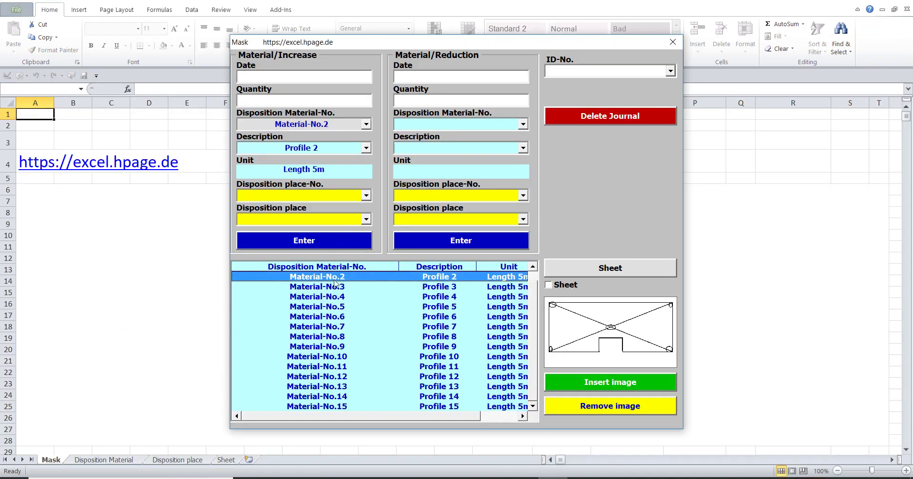
click(449, 124)
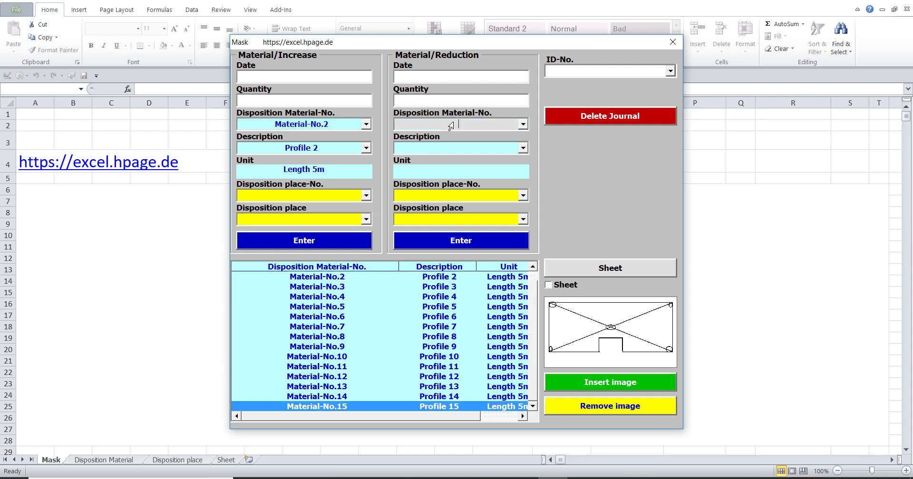
click(341, 338)
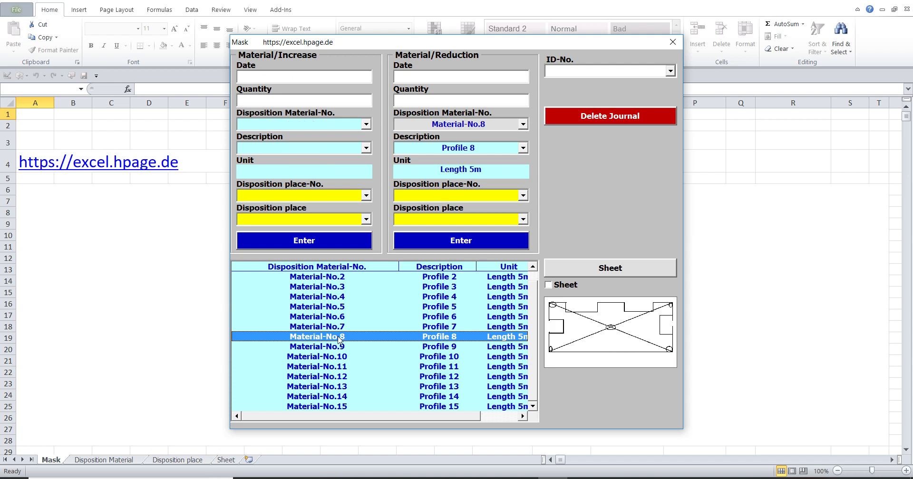
click(314, 149)
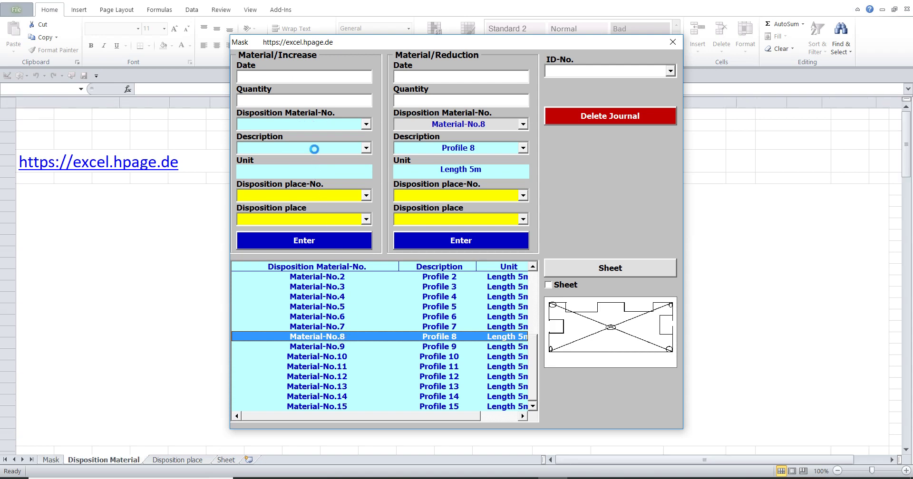
click(333, 358)
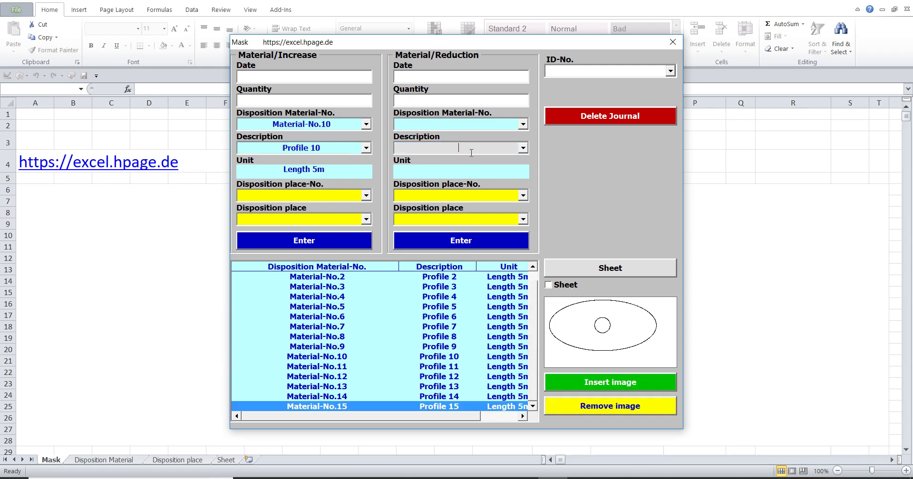
click(440, 317)
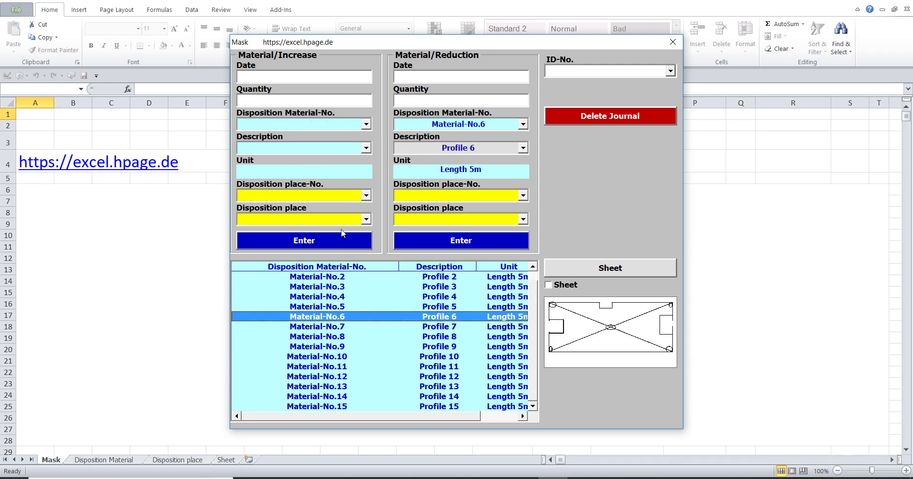
- Assign Place-No.32 (Shelf 4B_Tray4) to the increase and Place-No.2 (Shelf 1A_Tray2) to the reduction
click(330, 194)
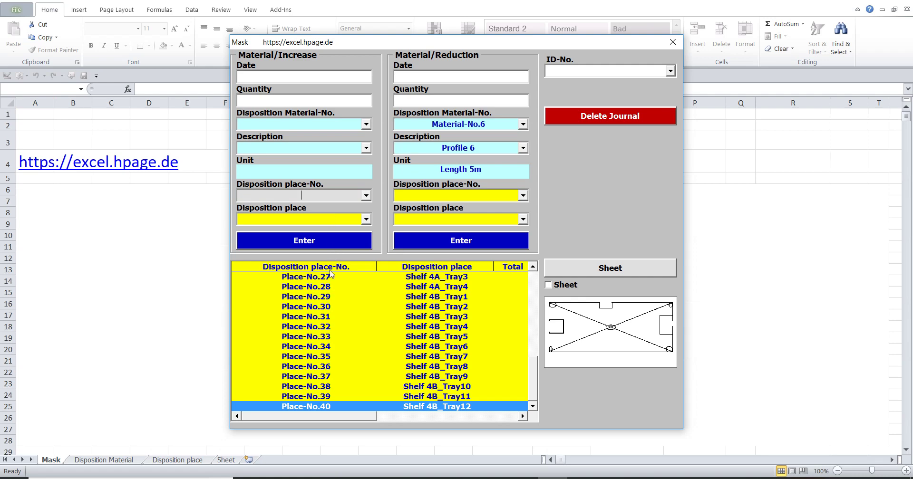
click(322, 329)
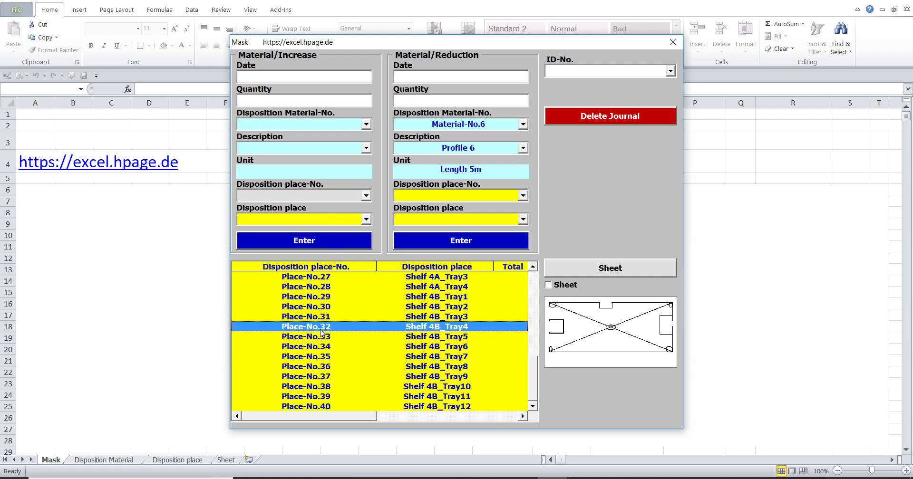
click(466, 195)
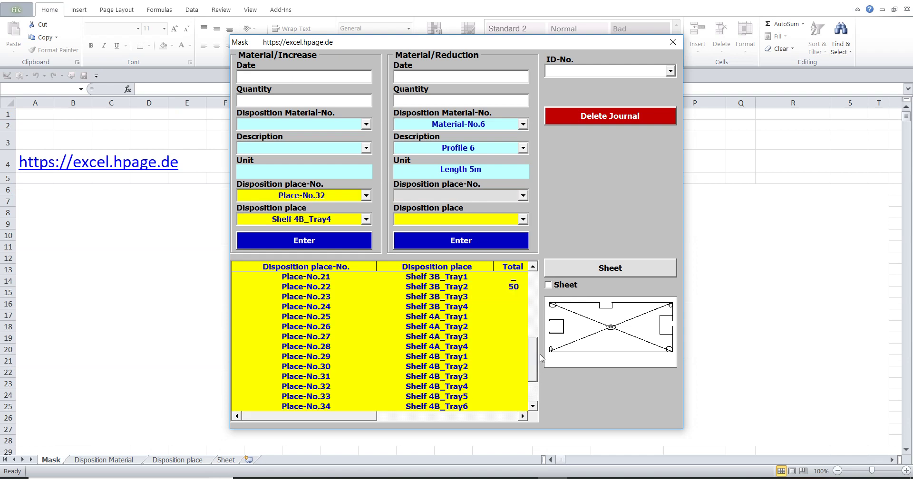
drag(533, 381, 547, 281)
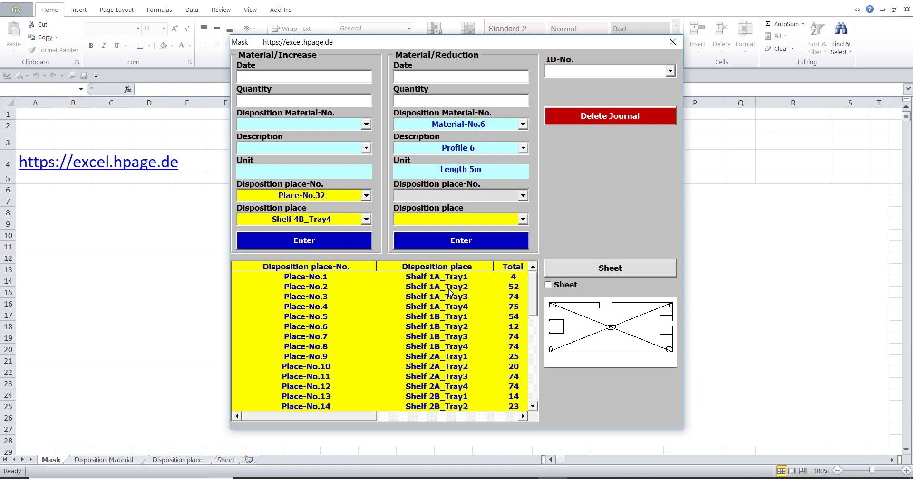
click(451, 289)
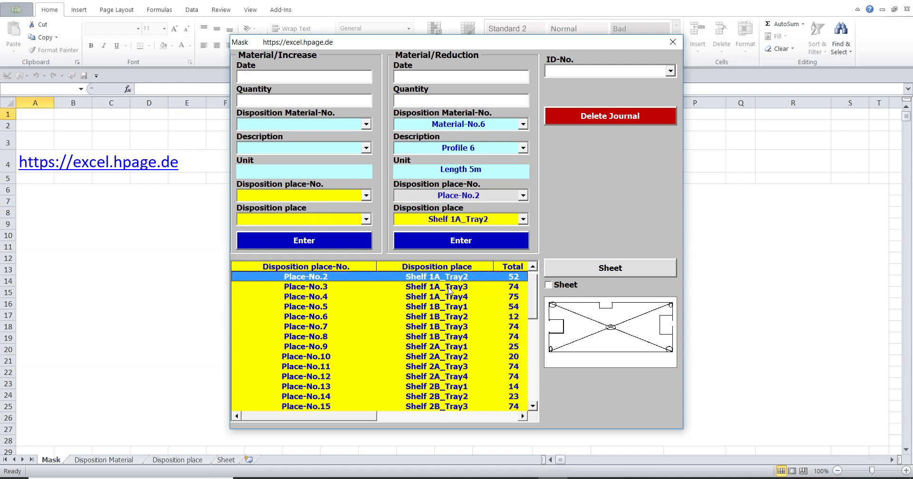
- Reassign Place-No.5 (1B_Tray1) to the increase and Place-No.3 (1A_Tray3) to the reduction, then list the journal
click(326, 220)
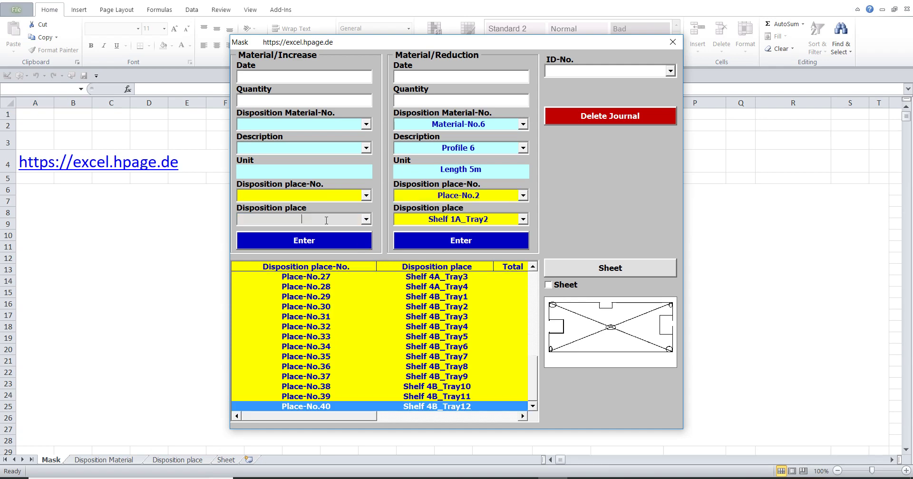
scroll(533, 378, up, 8)
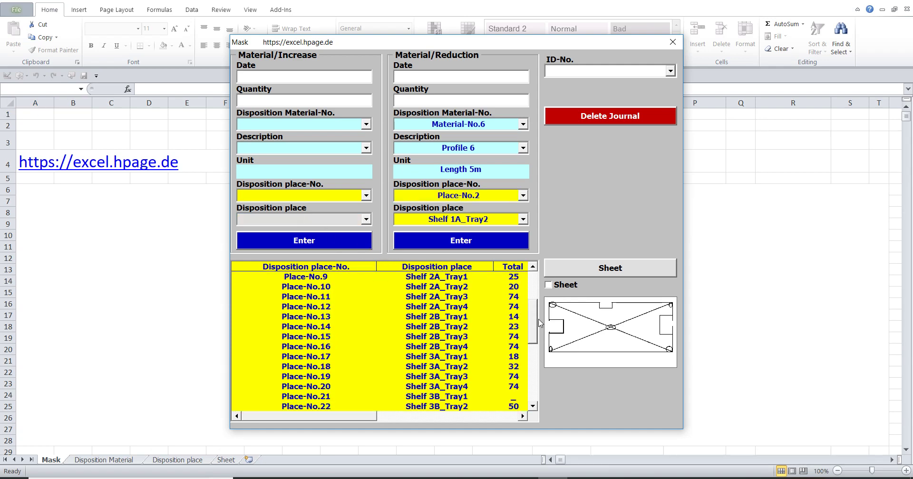
click(408, 299)
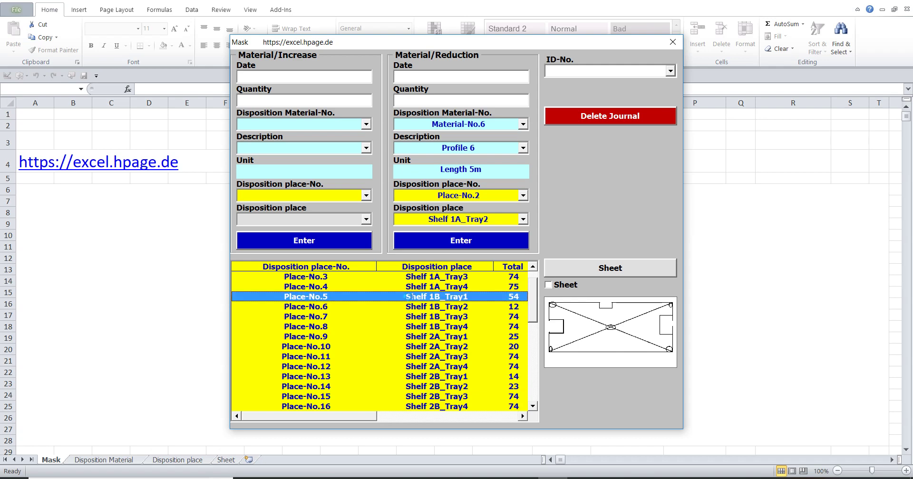
click(452, 222)
drag(537, 375, 537, 276)
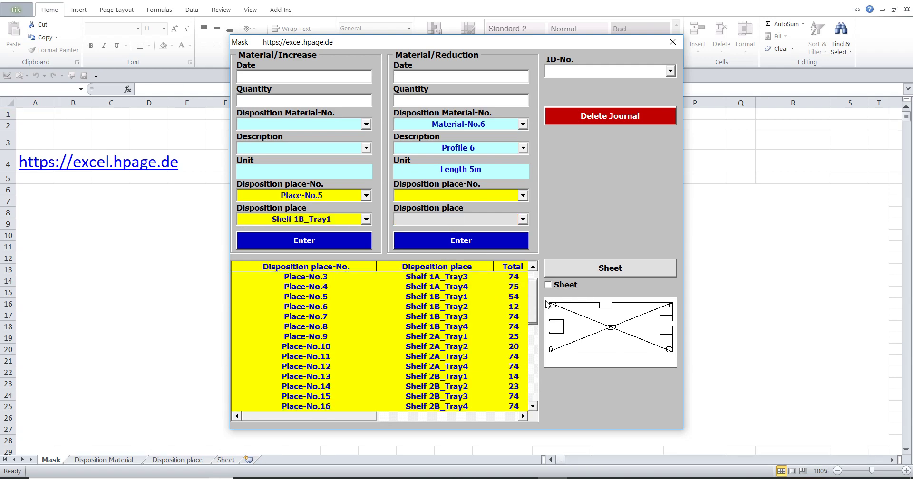
click(456, 298)
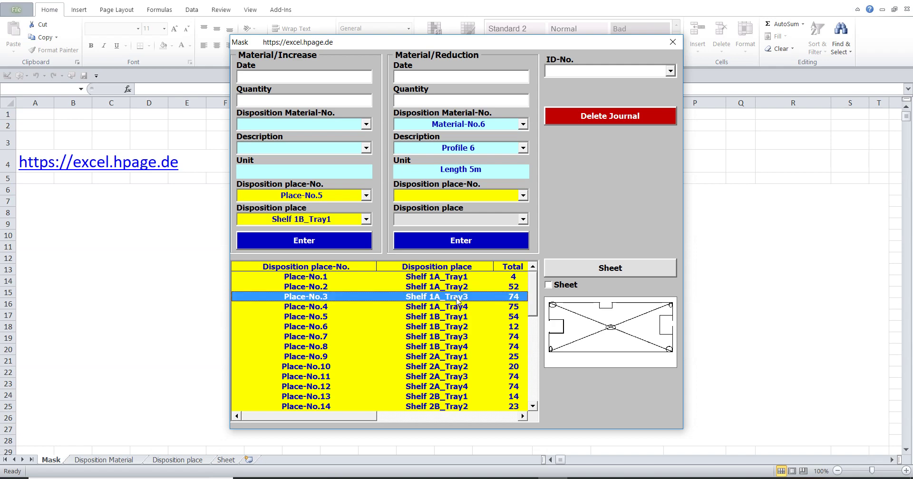
click(617, 68)
- Load journal entry 1, then entry 21, the -50 Profile 1 reduction from Place-No.1
drag(531, 373, 538, 310)
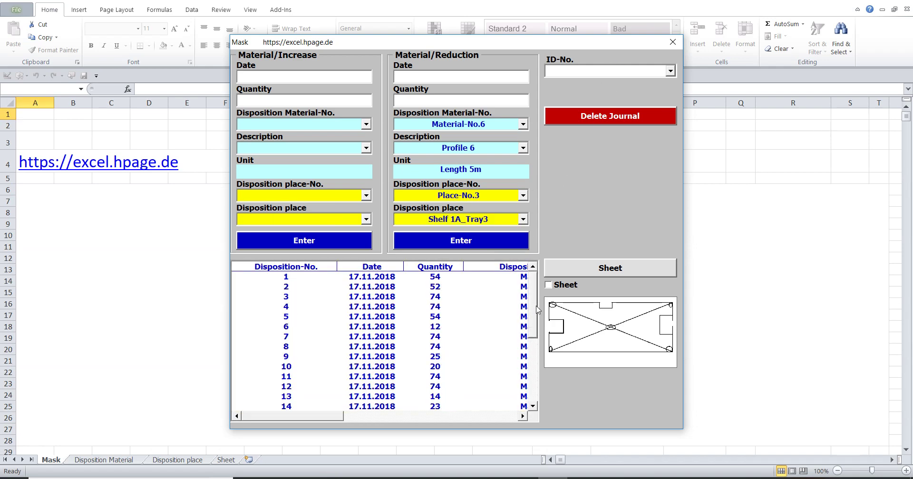
click(375, 280)
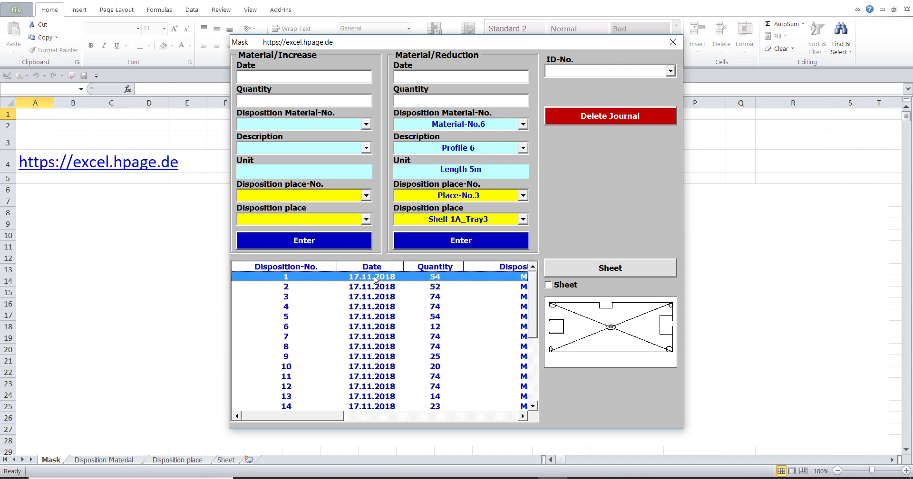
double_click(375, 280)
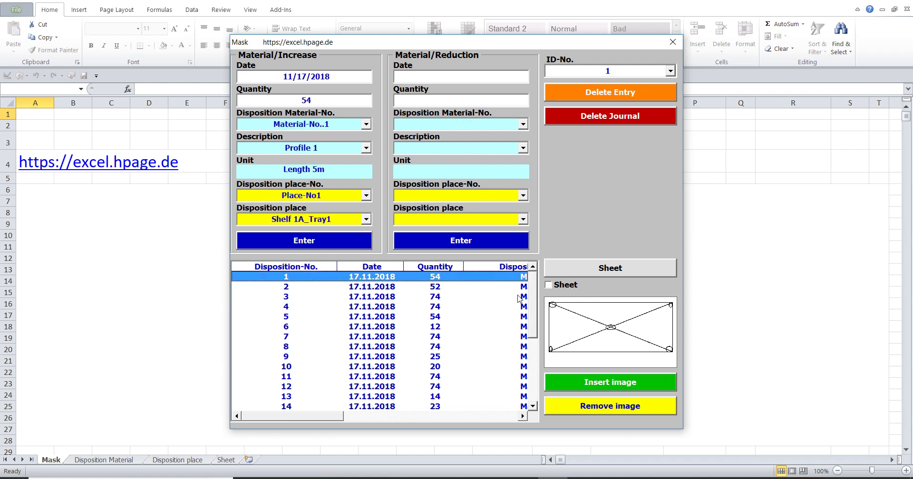
drag(537, 288, 534, 364)
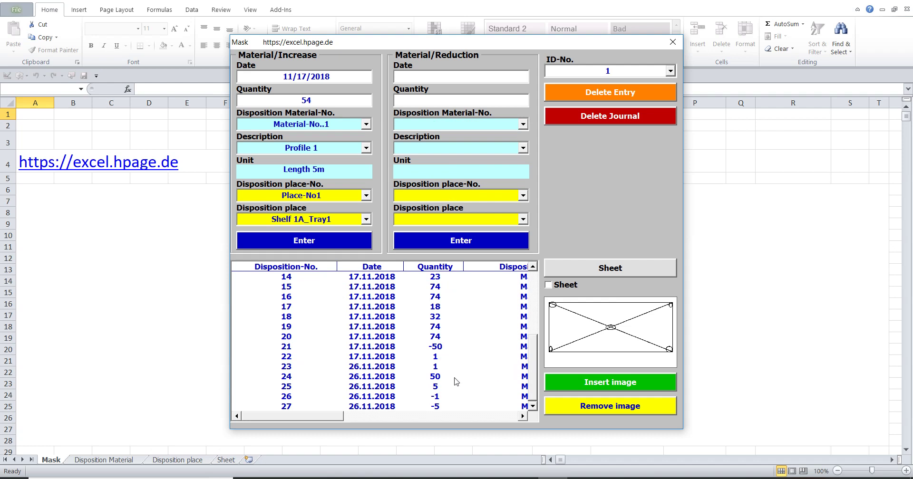
double_click(442, 346)
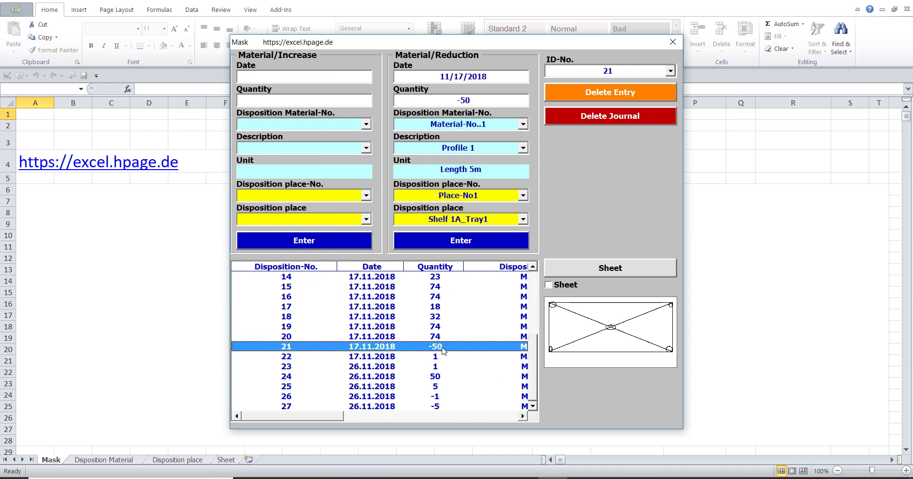
- Close the Mask form and unprotect the Disposition Material sheet with its password
click(671, 47)
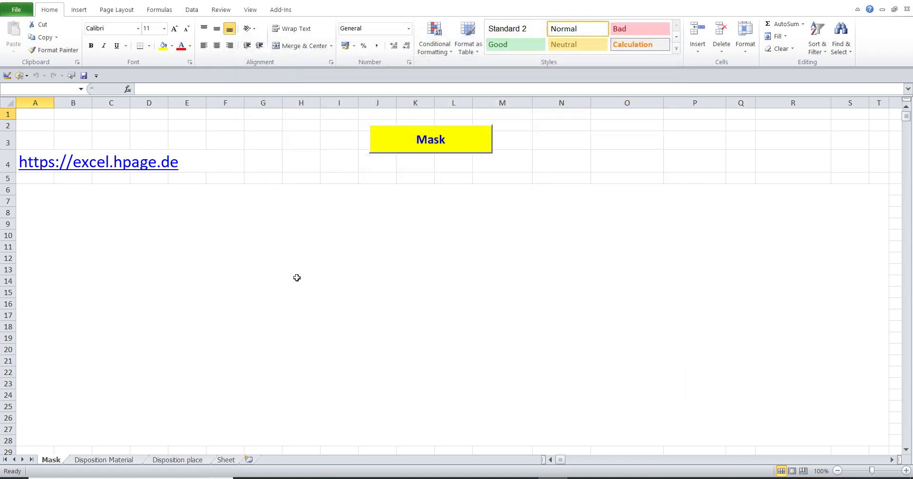
click(102, 461)
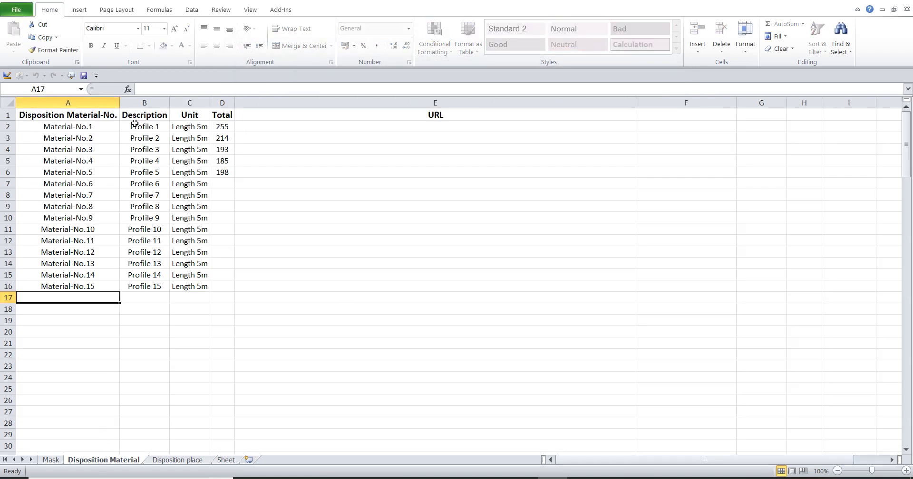
click(222, 9)
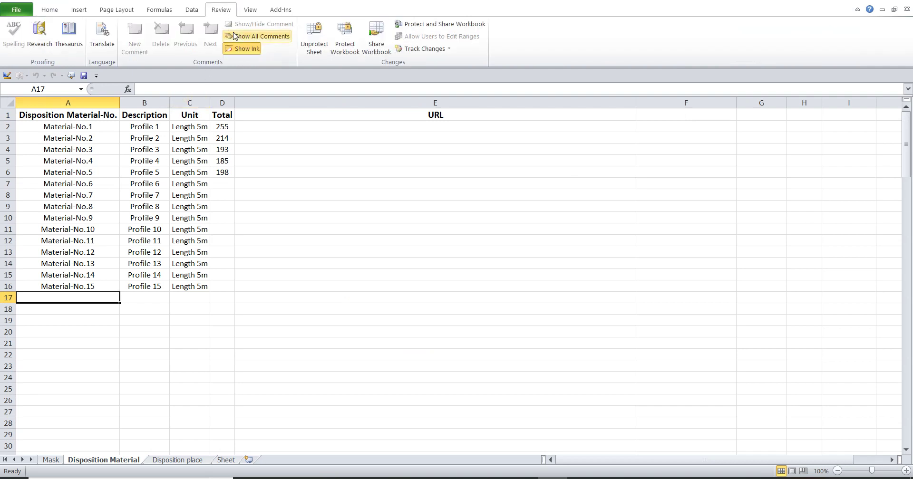
click(314, 46)
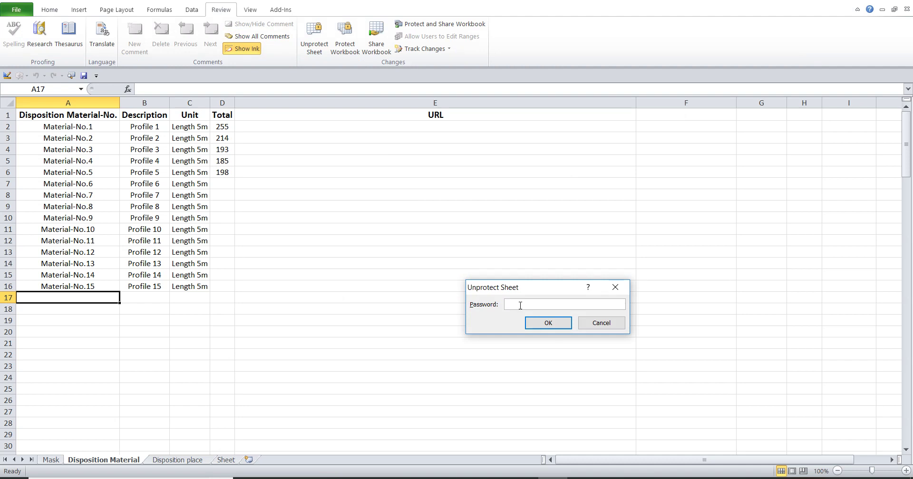
text(1)
click(540, 326)
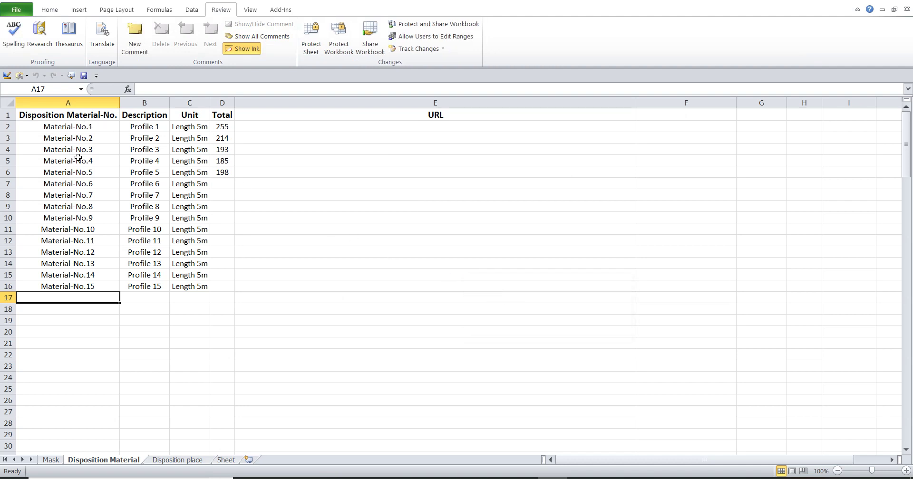
- Append a long run of 'w' characters to the Material-No.15 entry in A16
click(50, 10)
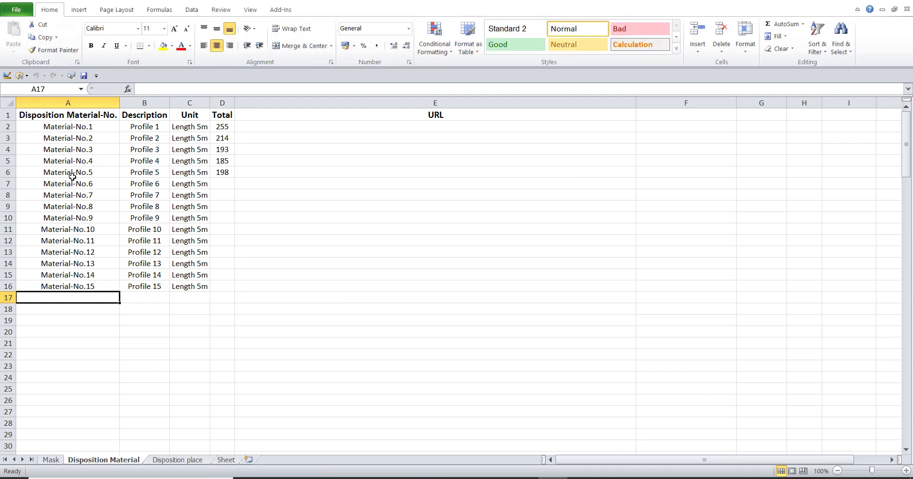
click(71, 287)
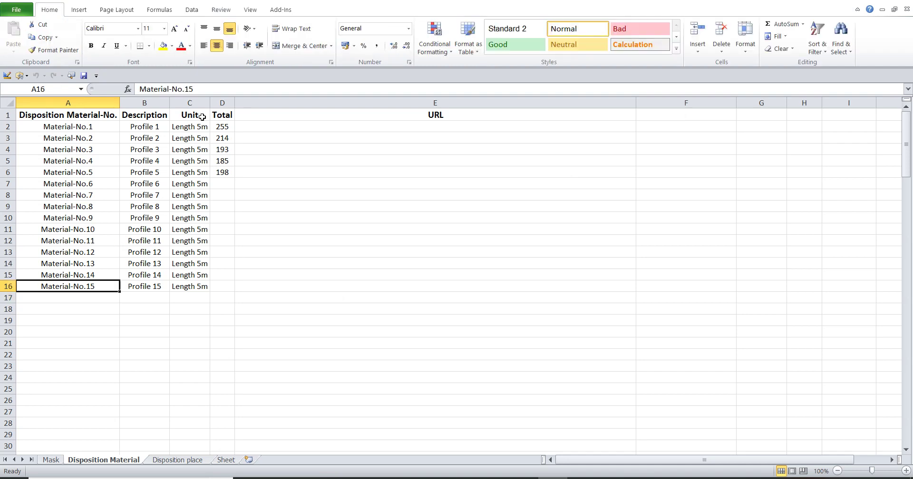
click(196, 89)
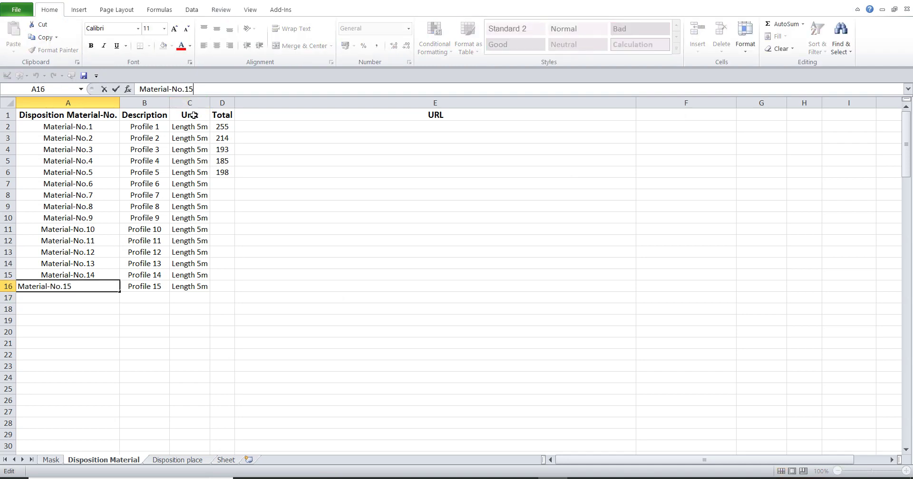
text(wwwwwwwwwwwwwwwwwwwwwwc)
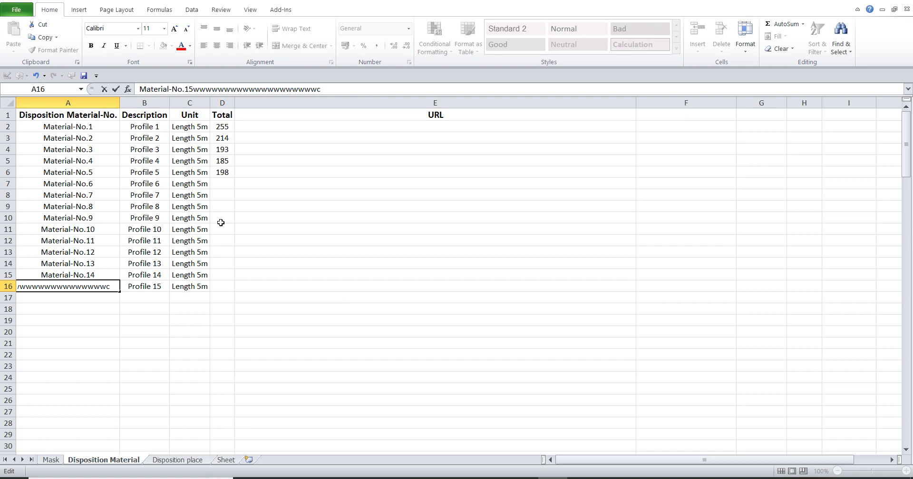
- Open the Mask form, inspect its material, place and journal lists with the lengthened name, then close it
click(52, 460)
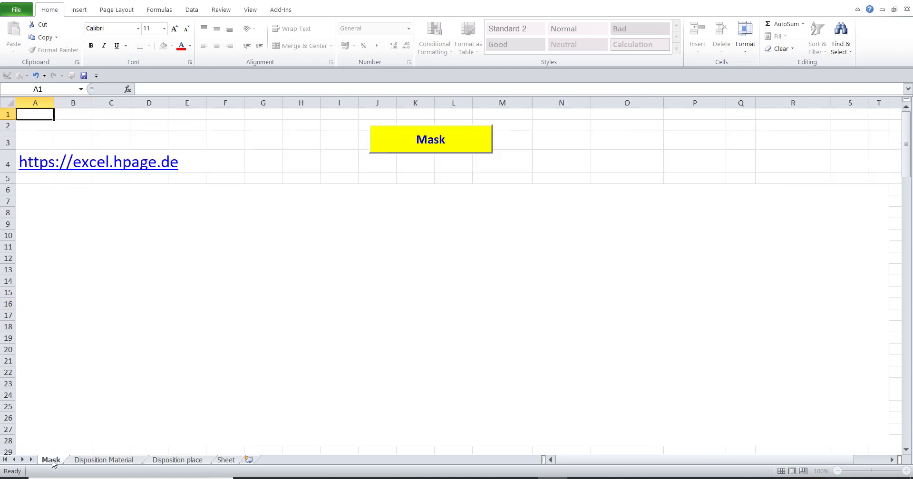
click(388, 144)
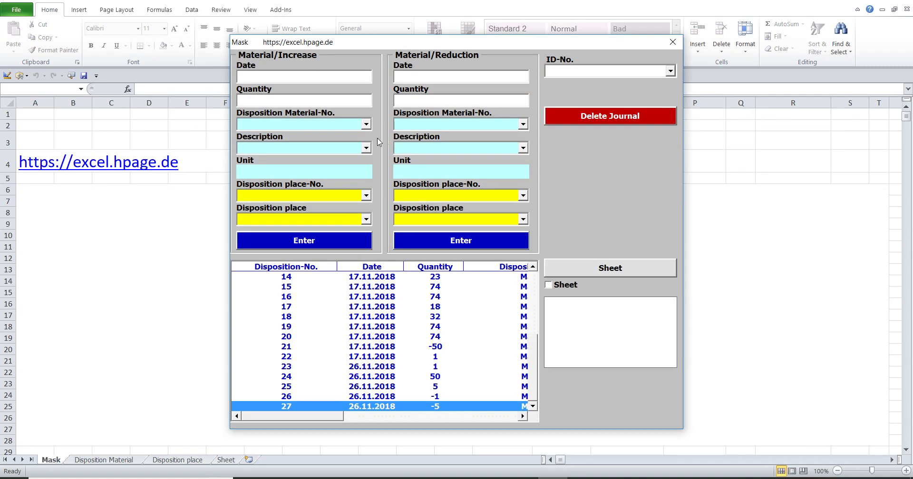
click(348, 125)
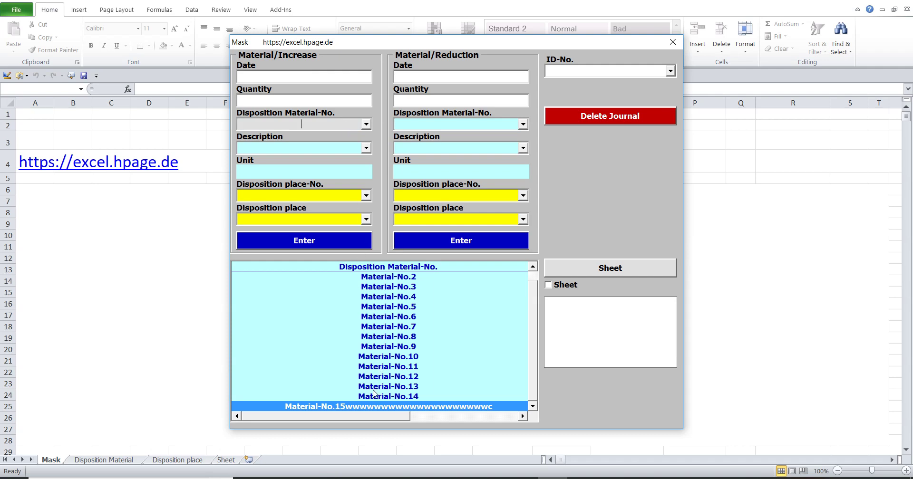
click(356, 195)
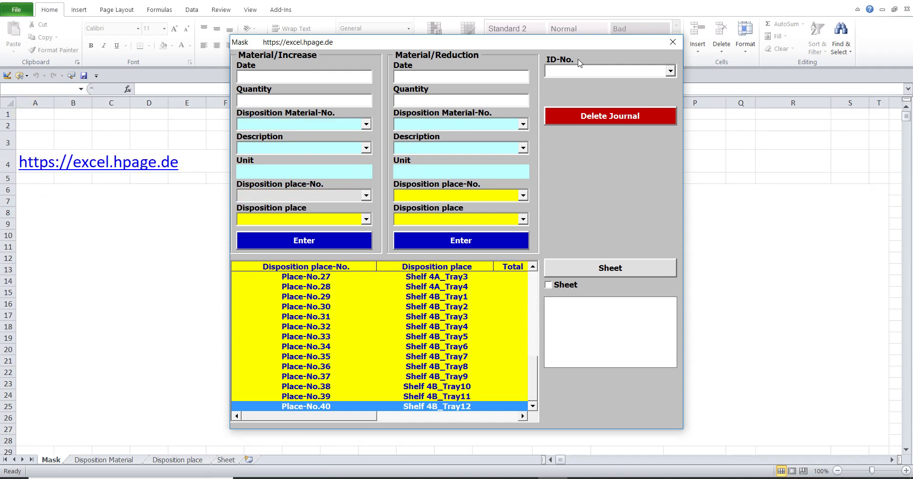
click(575, 73)
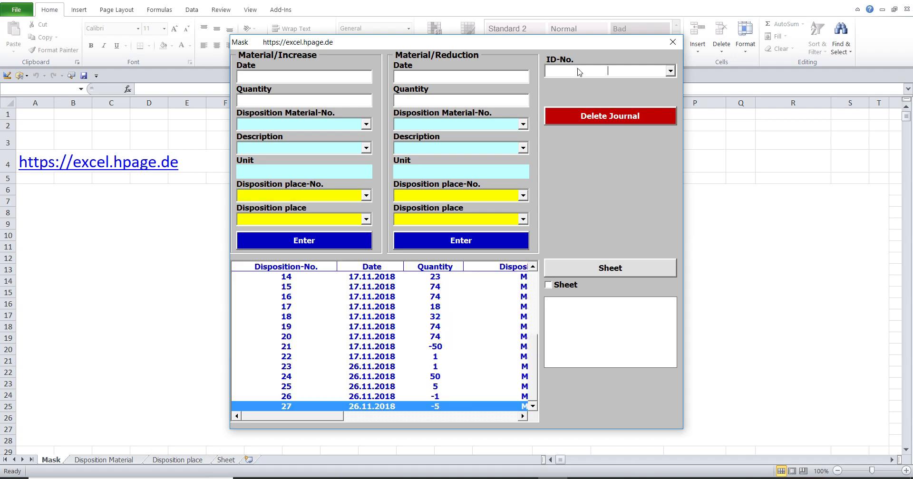
click(406, 124)
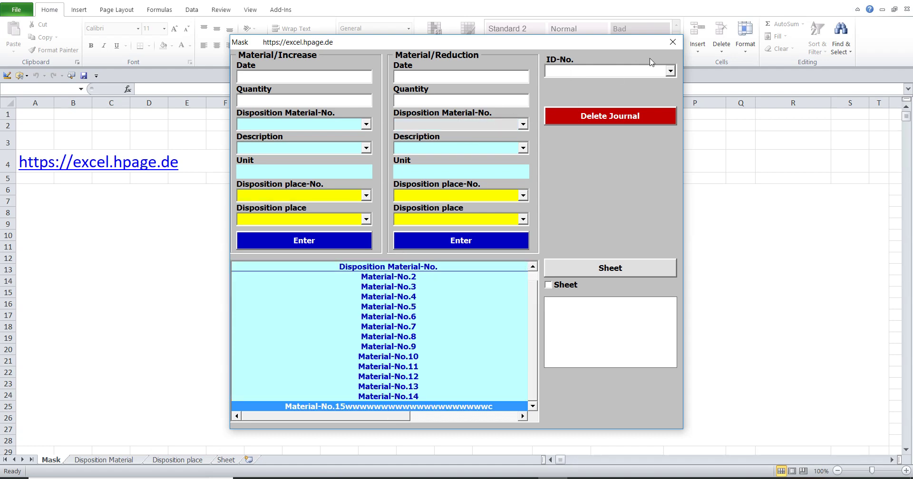
click(672, 41)
click(94, 461)
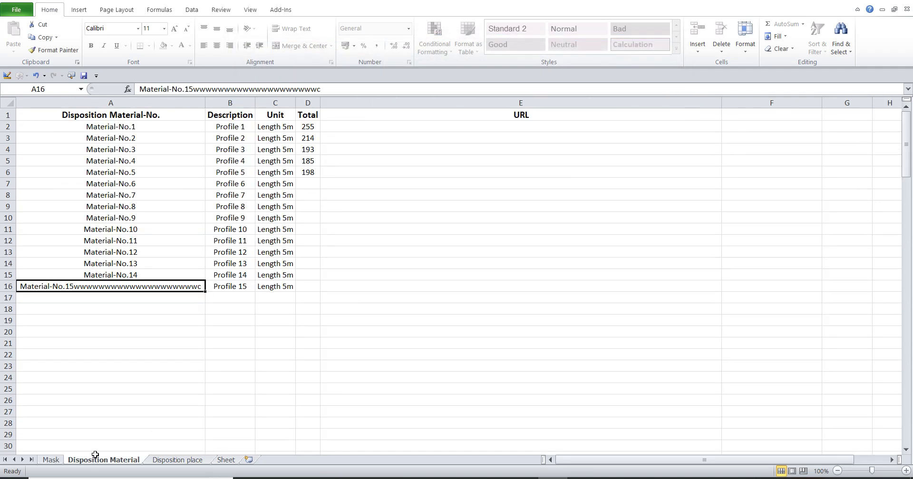
- Unprotect the Disposition Material sheet again with its password
click(220, 11)
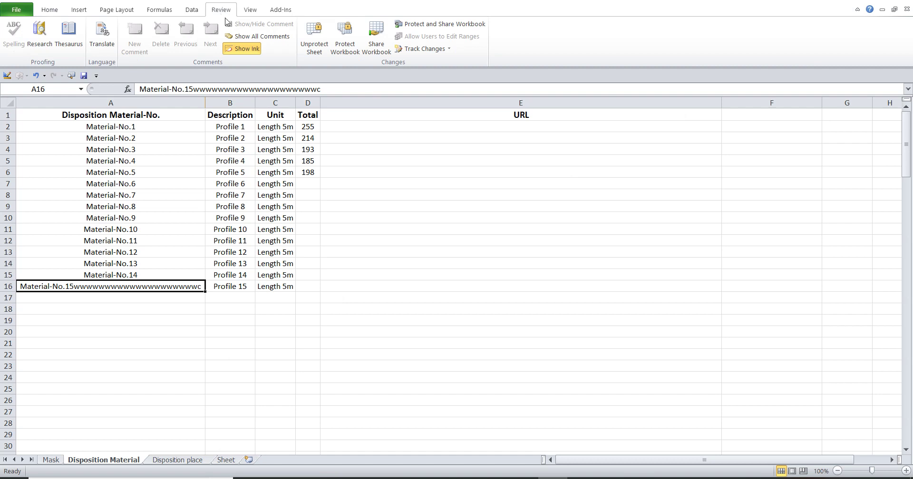
click(320, 44)
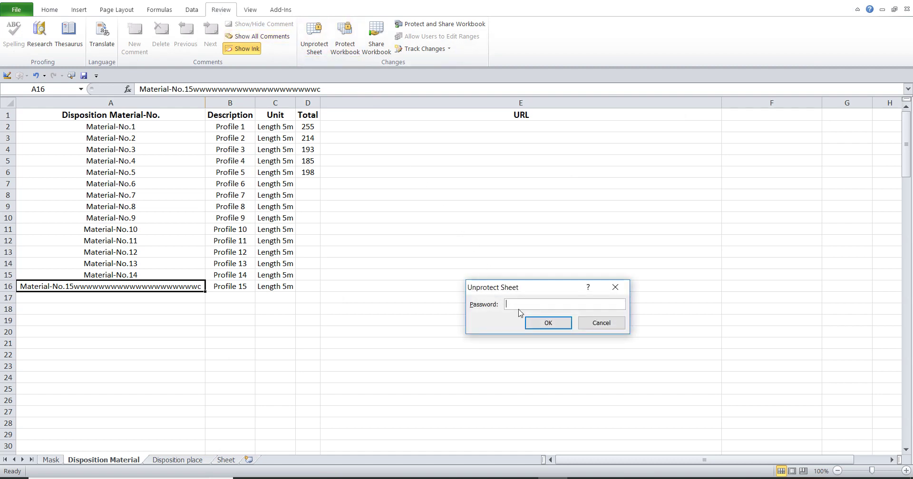
text(1)
click(545, 324)
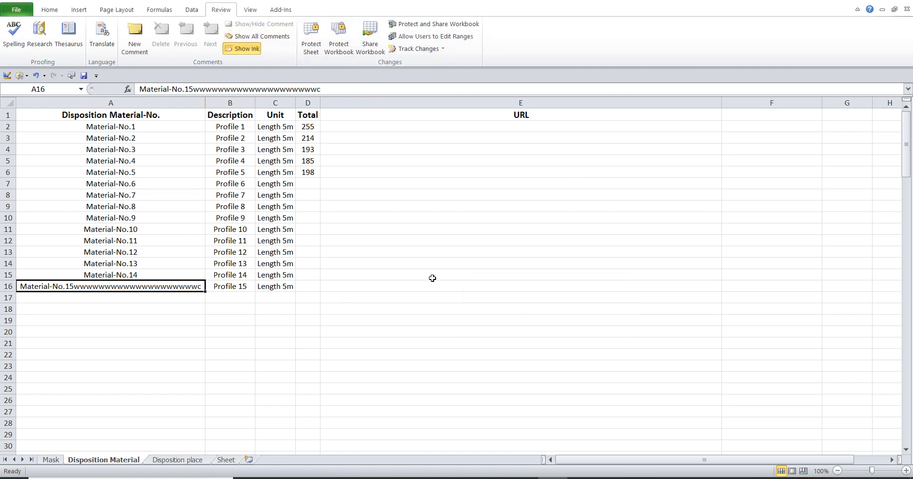
- Delete the filler characters so A16 reads Material-No.15 again
click(237, 89)
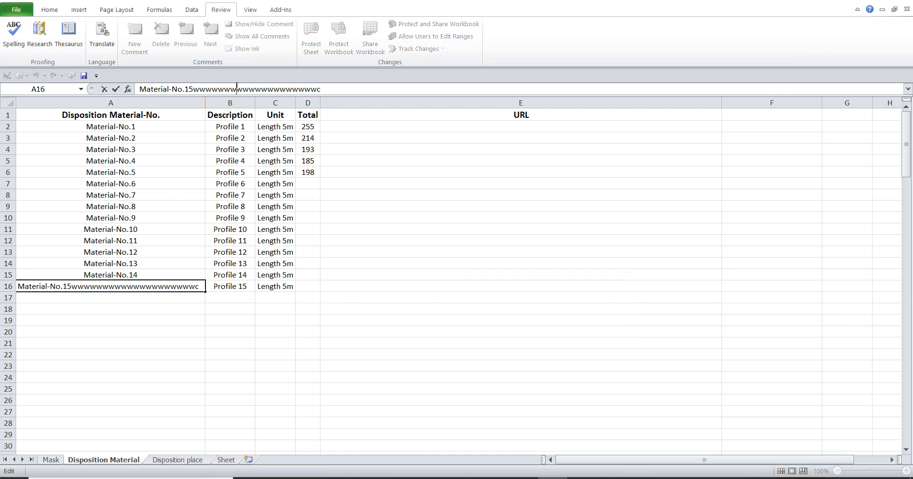
drag(333, 89, 199, 89)
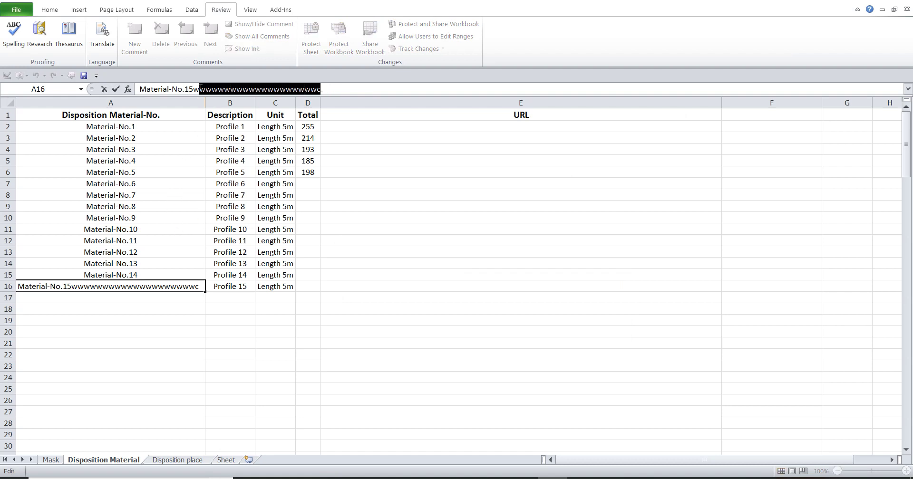
key(BackSpace)
key(BackSpace)
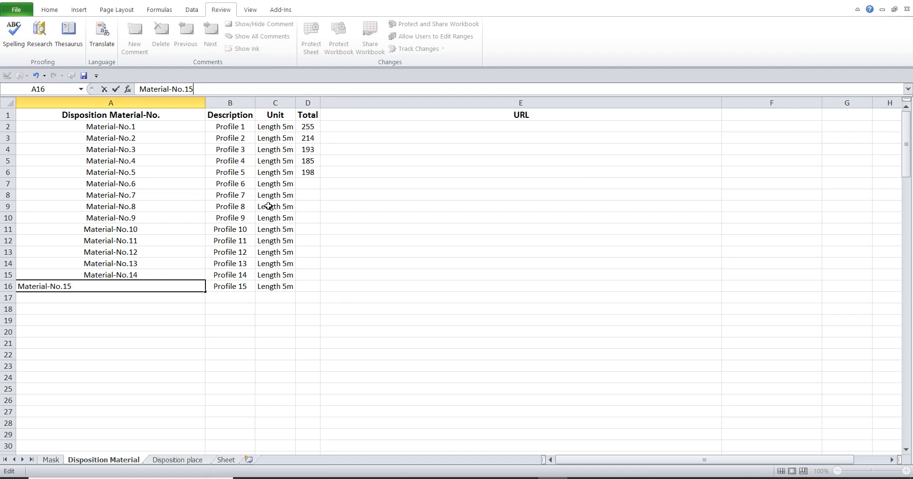
click(53, 10)
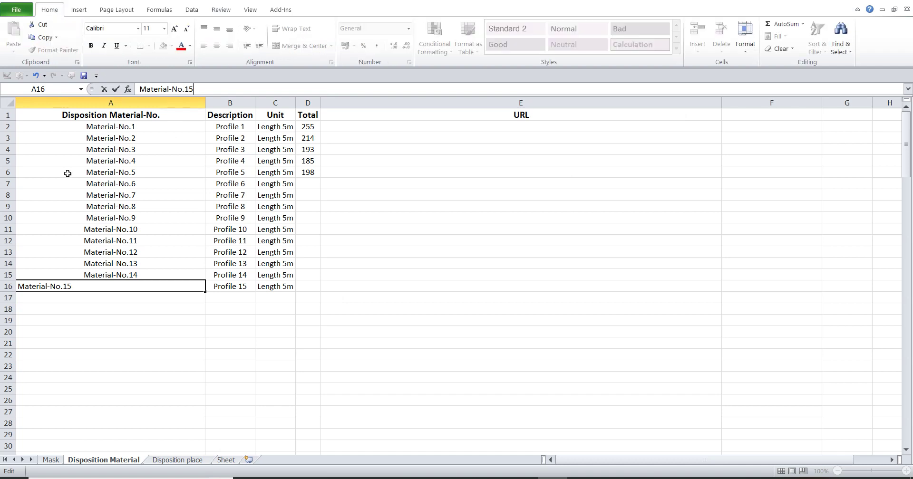
click(51, 460)
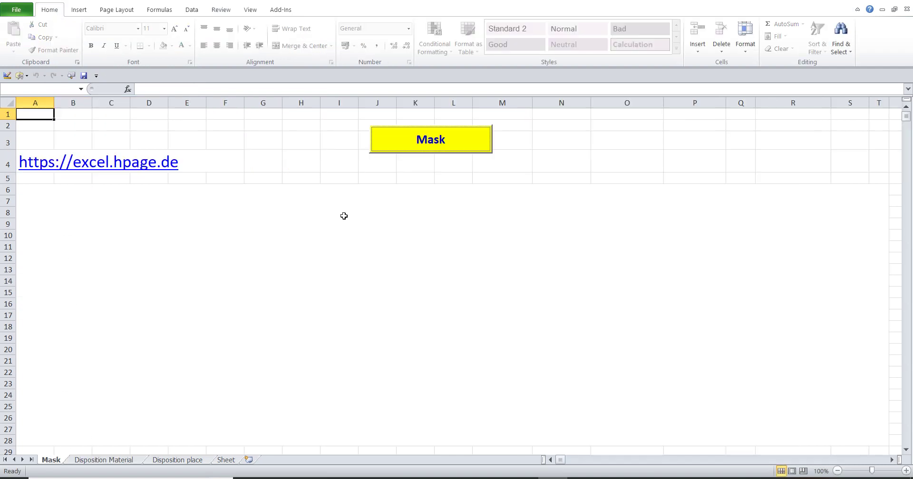
- Reopen the Mask form, check the material list's description and unit columns and the place list, then switch to Word
click(391, 144)
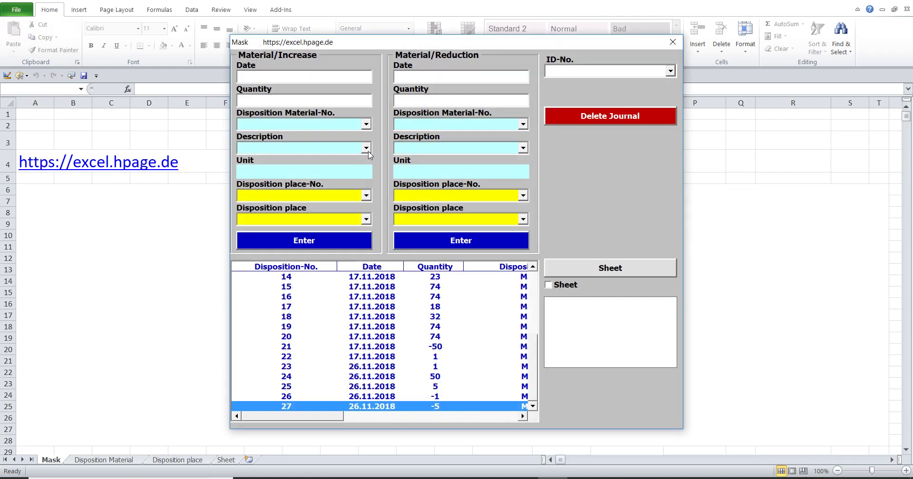
click(336, 125)
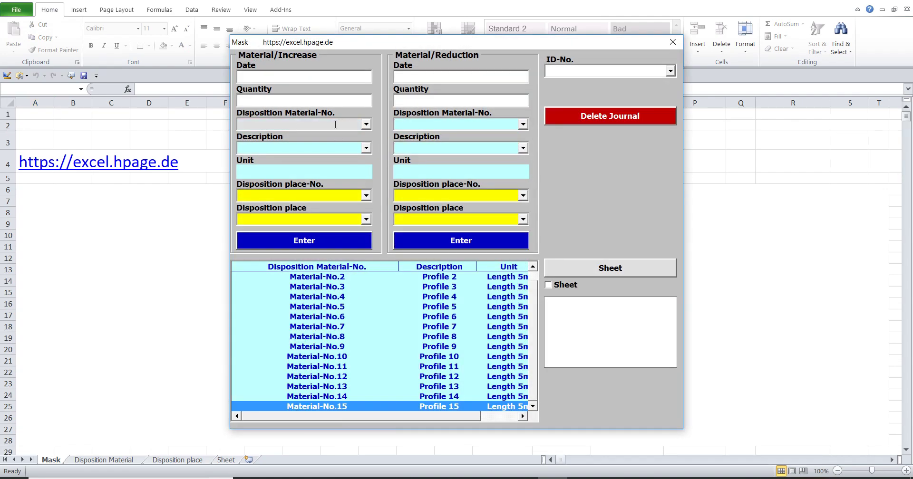
click(440, 126)
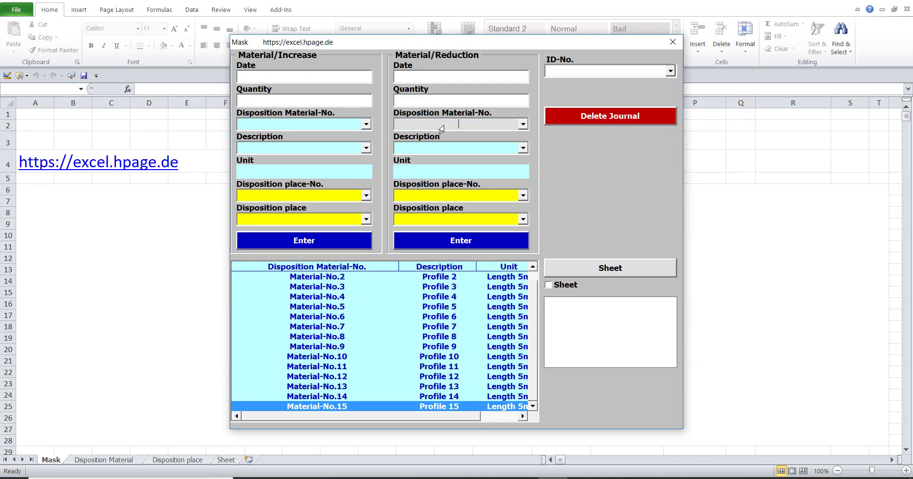
click(331, 200)
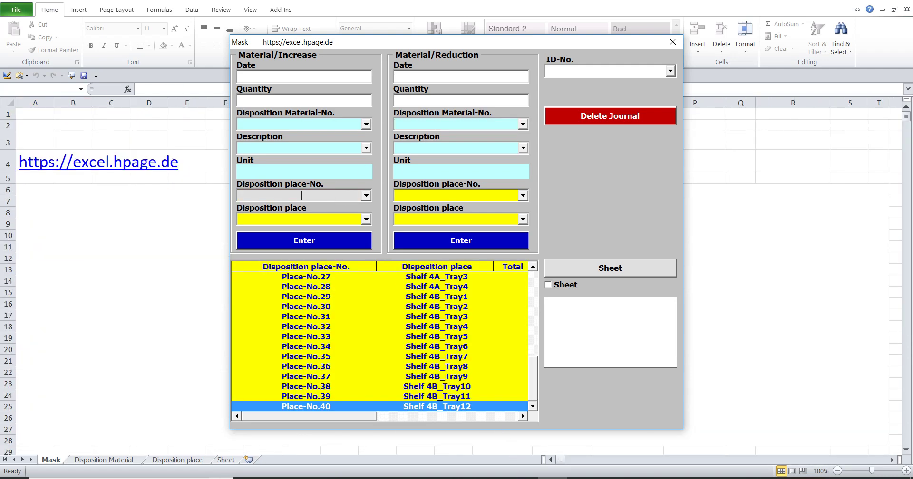
click(519, 475)
- Select the Word paragraph on the Sheet button's copy-and-filter behaviour, then return to Excel
scroll(373, 285, down, 3)
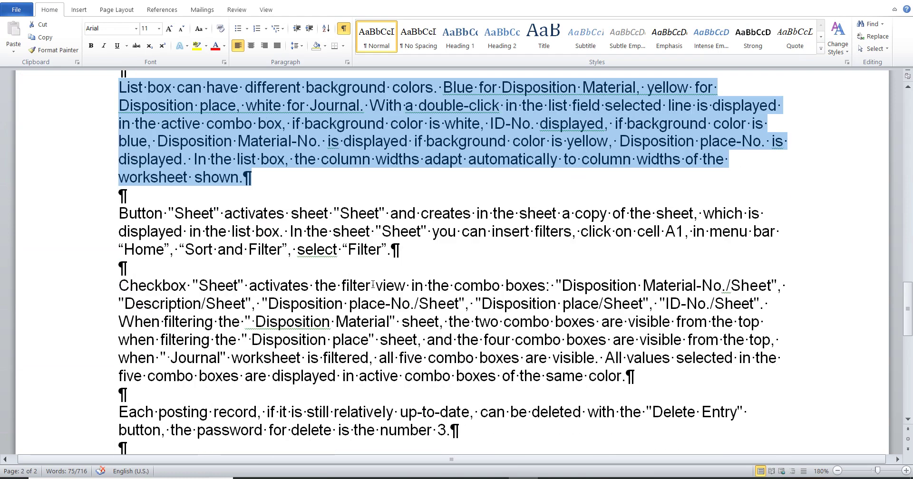
double_click(105, 217)
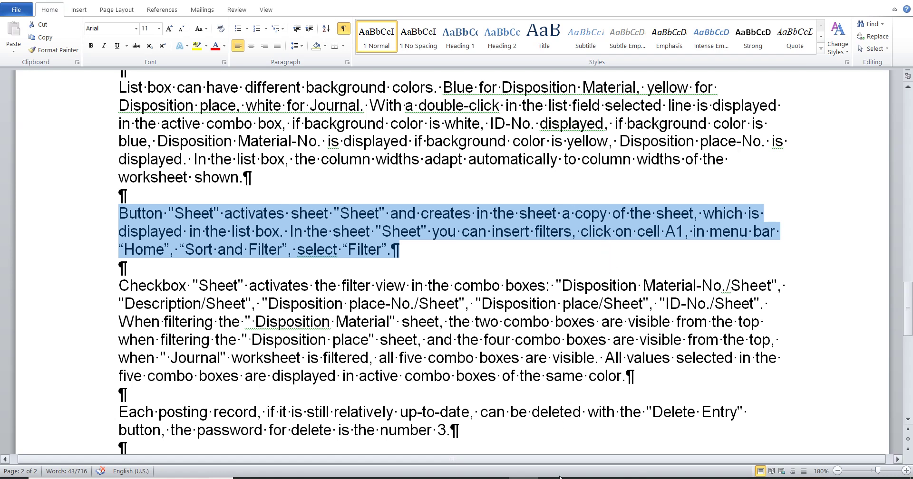
click(553, 477)
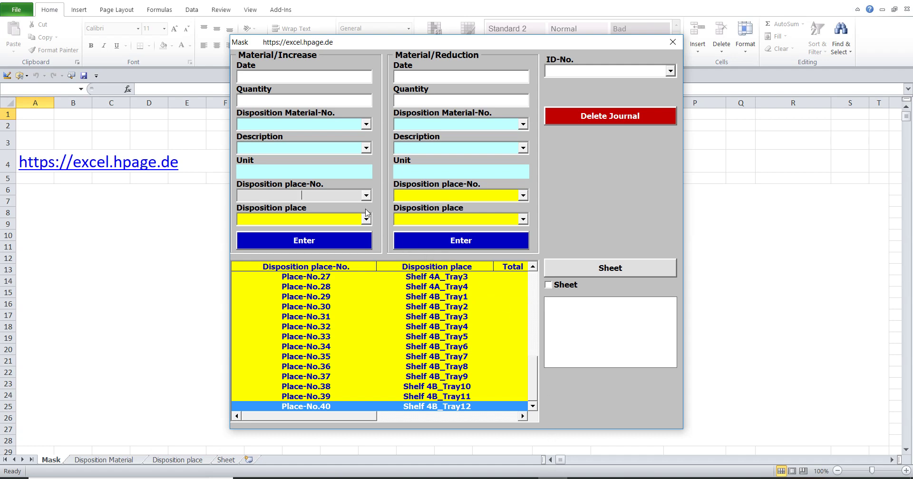
- Copy the material list from the Mask form onto the Sheet worksheet and select header cell A1
click(330, 123)
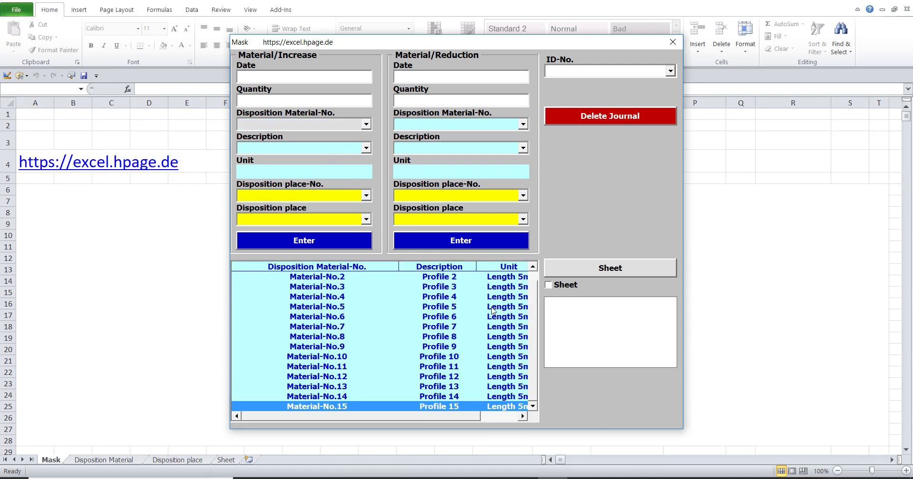
click(576, 267)
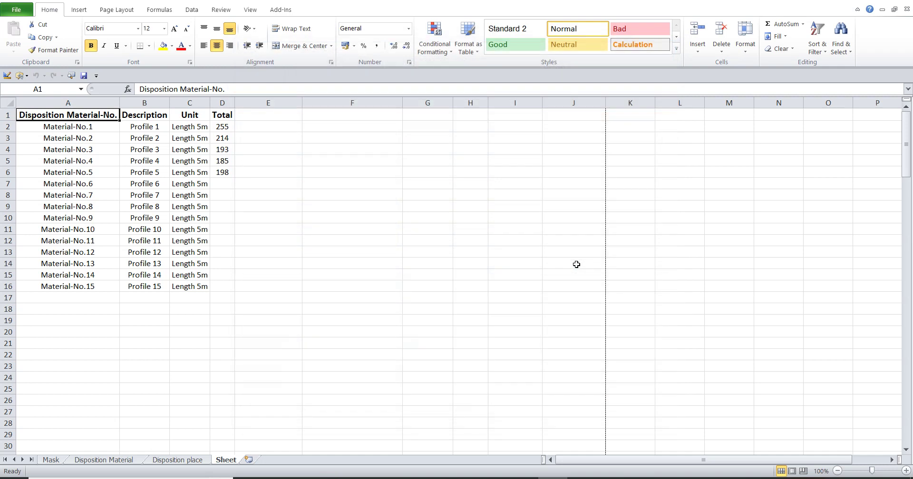
click(74, 162)
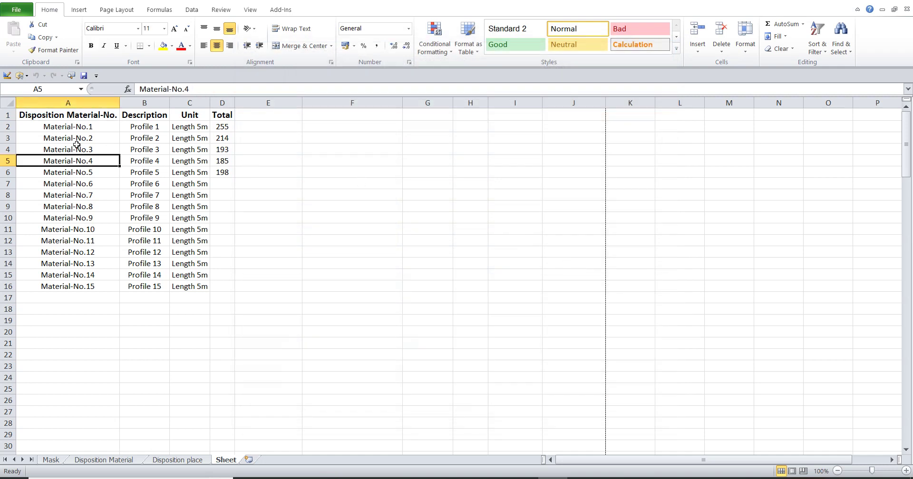
click(75, 118)
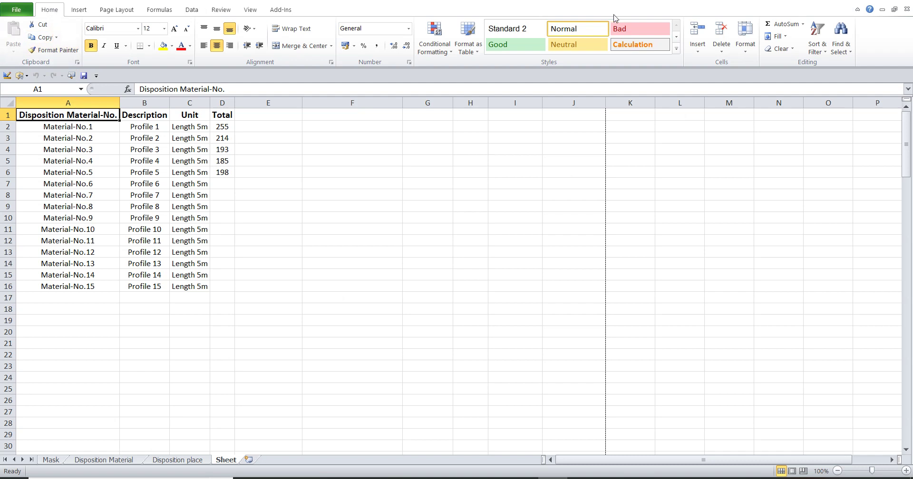
- Add AutoFilter to the header row and filter column A to Material-No.1 and Material-No.2 only
click(818, 46)
click(833, 105)
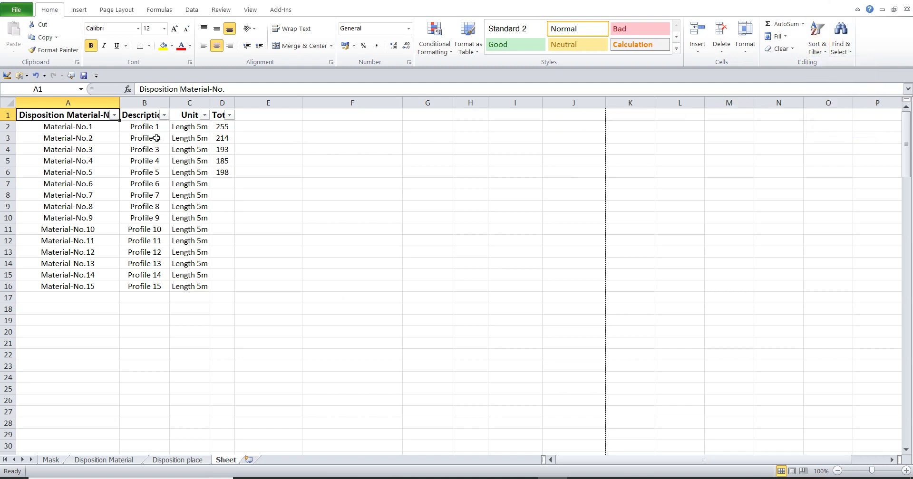
click(115, 115)
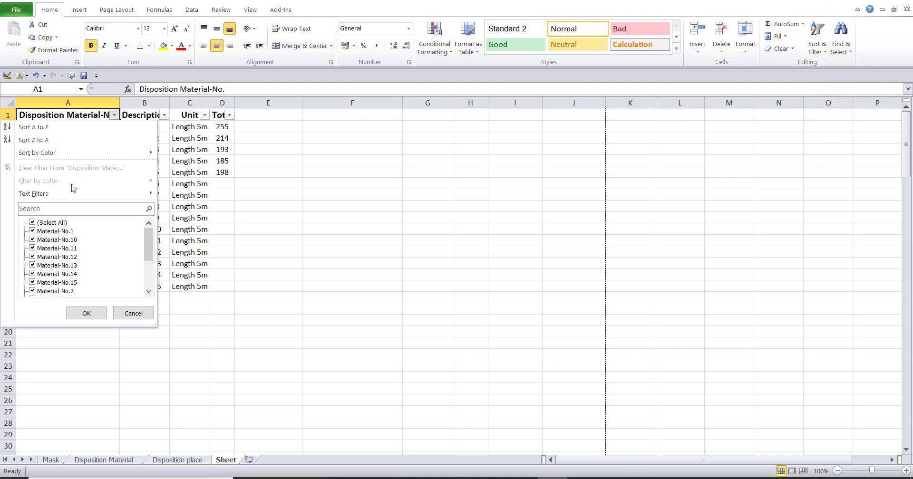
click(39, 224)
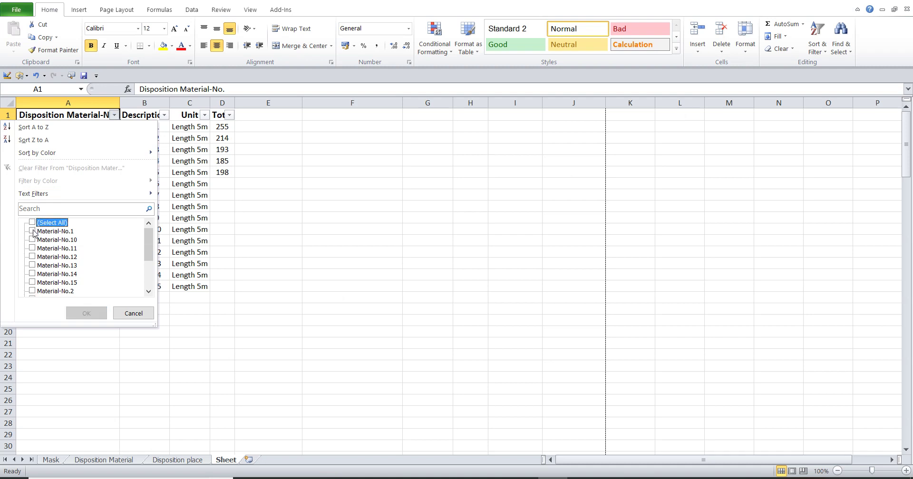
click(32, 231)
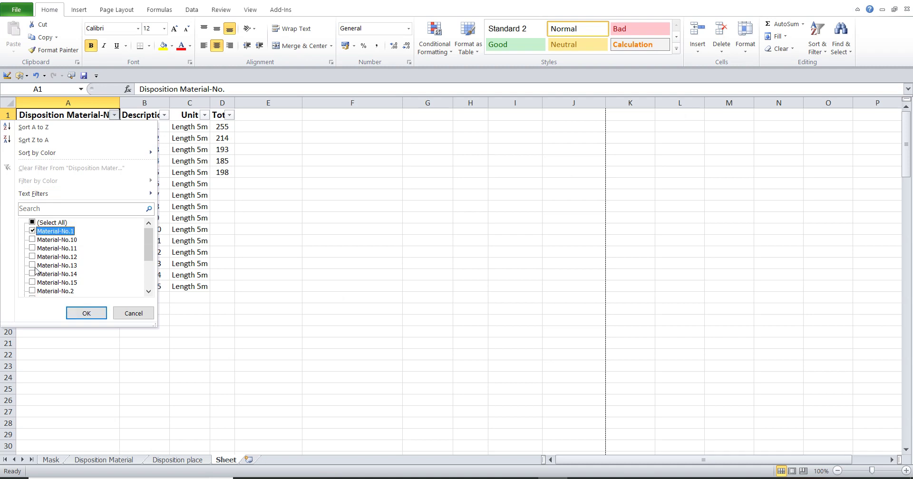
click(32, 291)
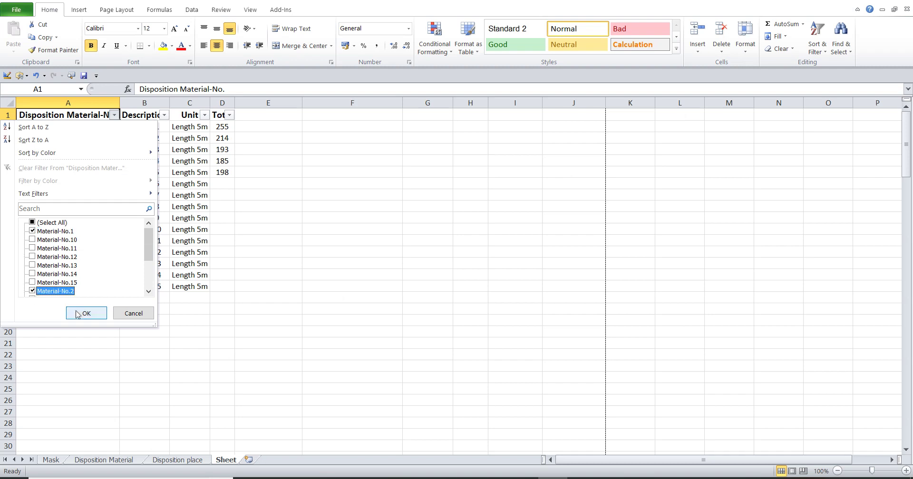
click(87, 314)
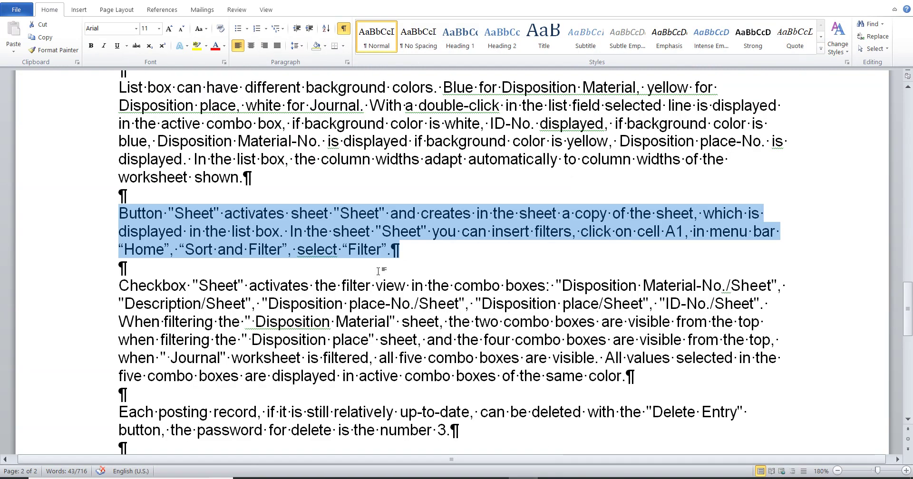
- Highlight the Word paragraph on the Sheet checkbox, then return to the filtered Excel workbook
scroll(380, 272, down, 2)
drag(99, 190, 96, 283)
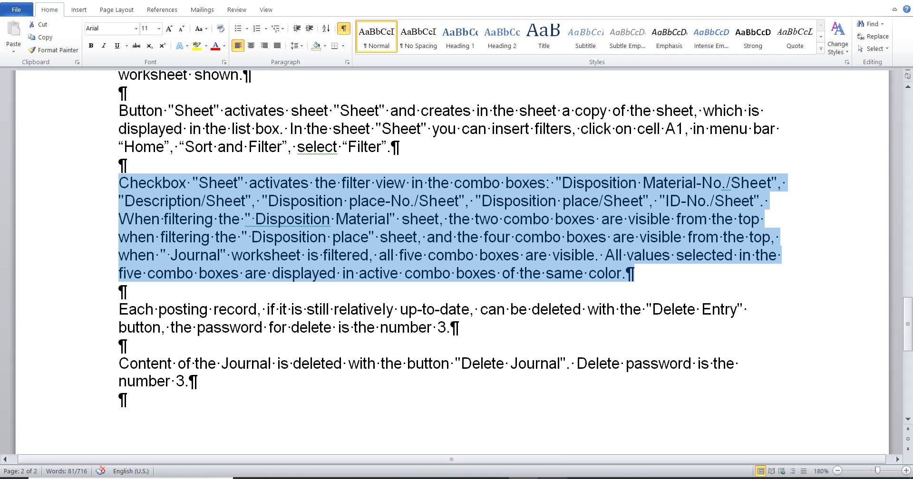
mouse_move(552, 476)
click(551, 416)
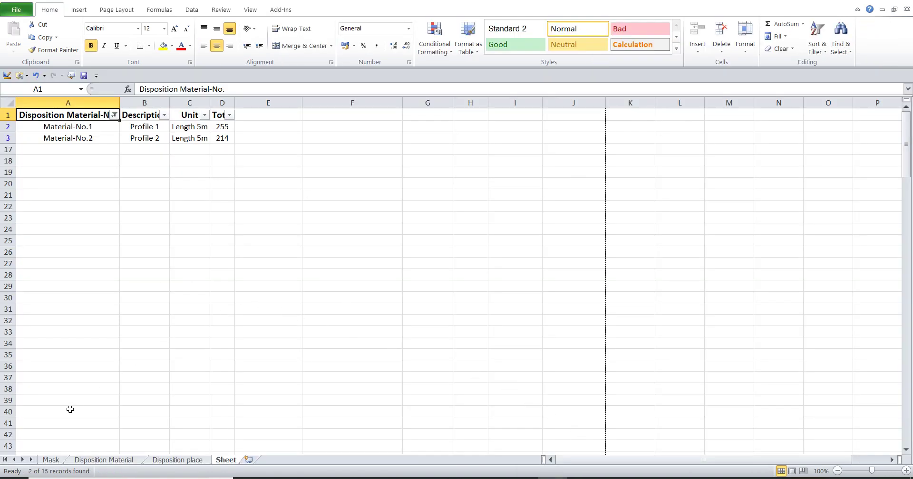
- Open the Mask form from the Mask sheet and tick its Sheet checkbox
click(43, 460)
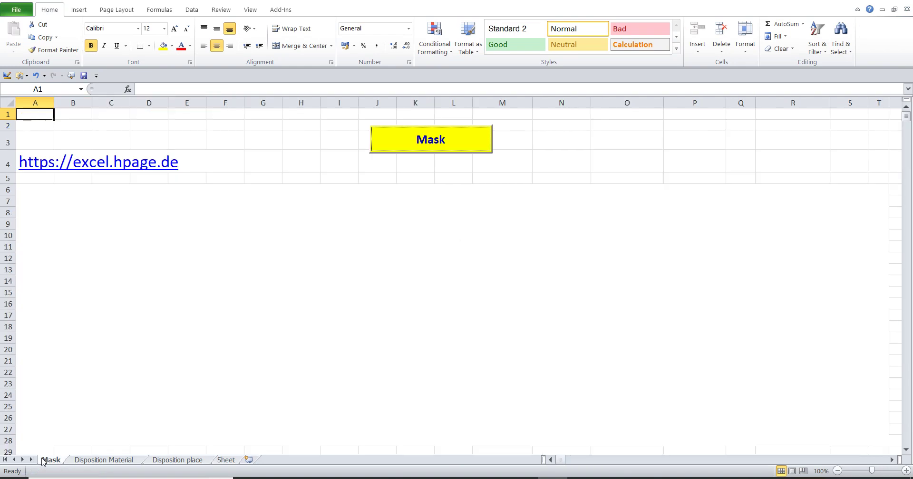
click(384, 140)
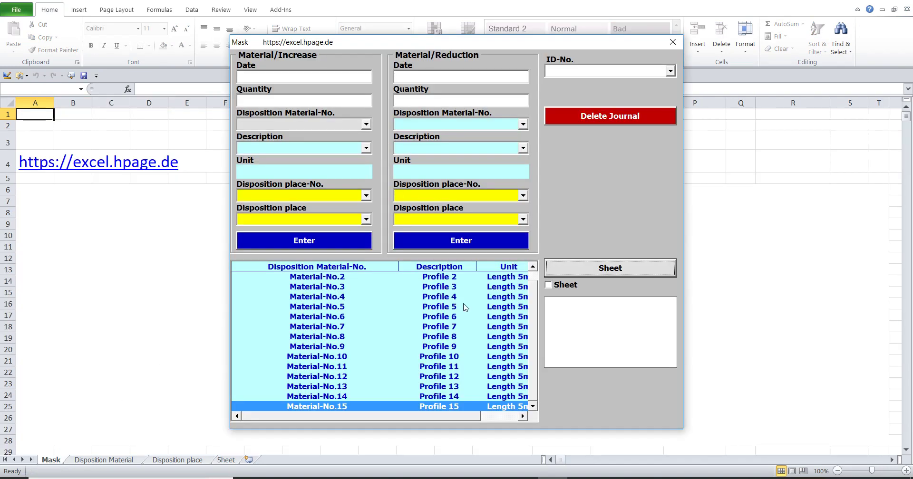
click(550, 285)
click(550, 285)
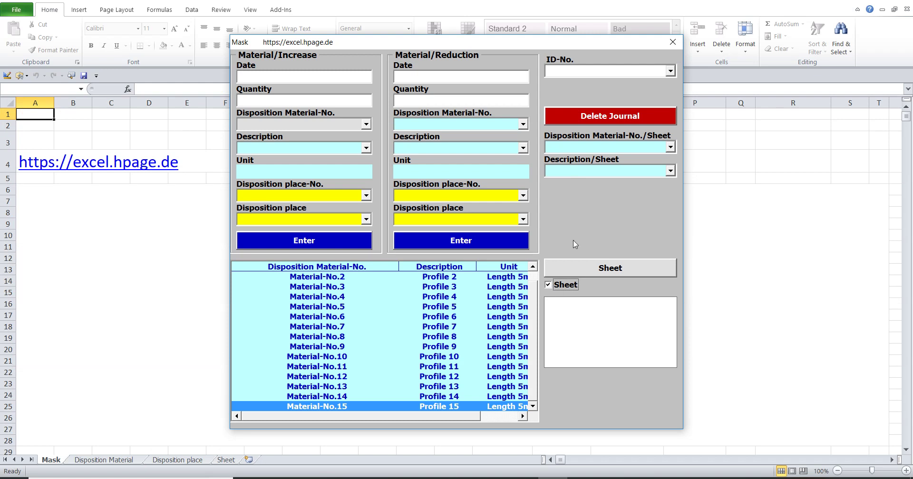
- Set the Sheet material filter to Material-No.2
click(586, 148)
click(671, 149)
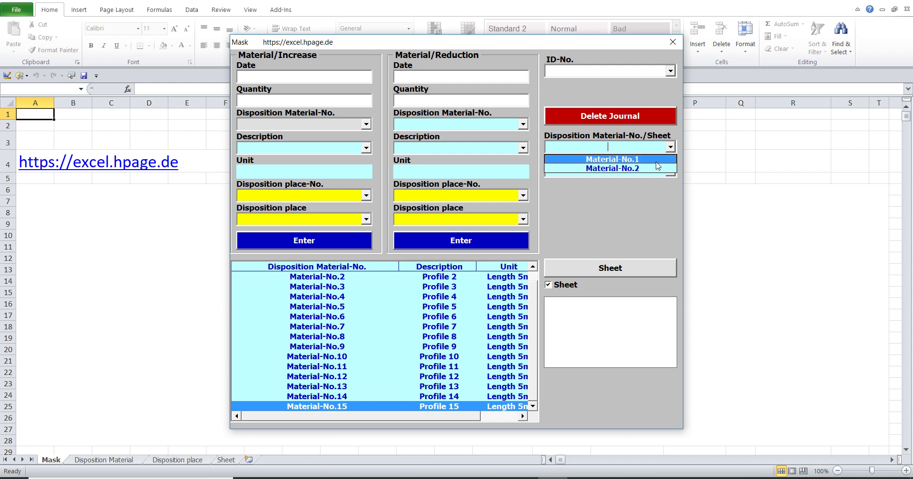
click(665, 159)
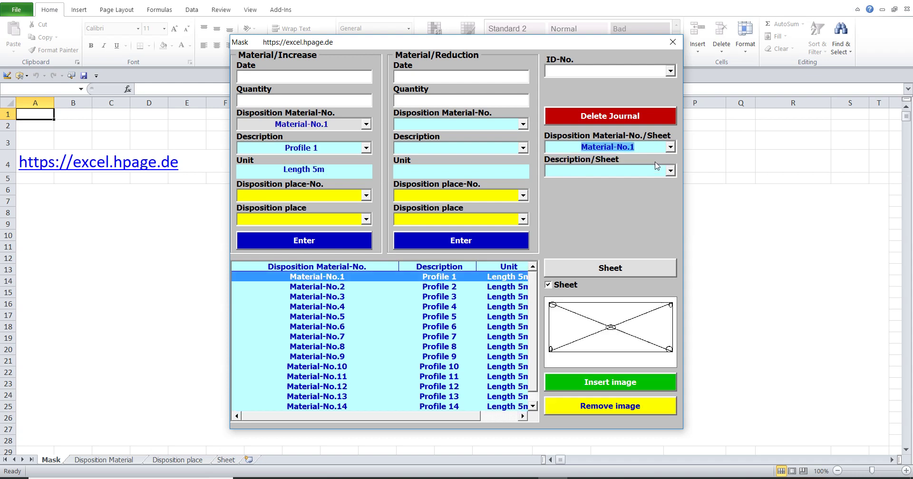
click(423, 126)
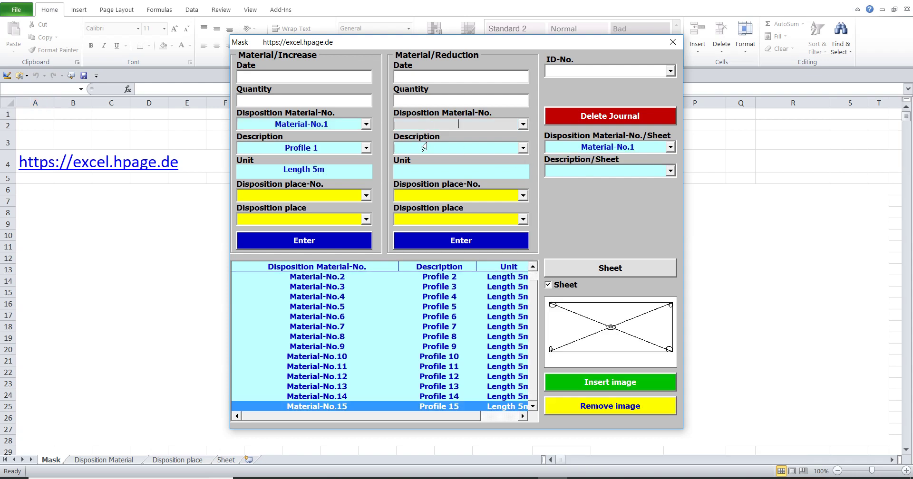
click(670, 148)
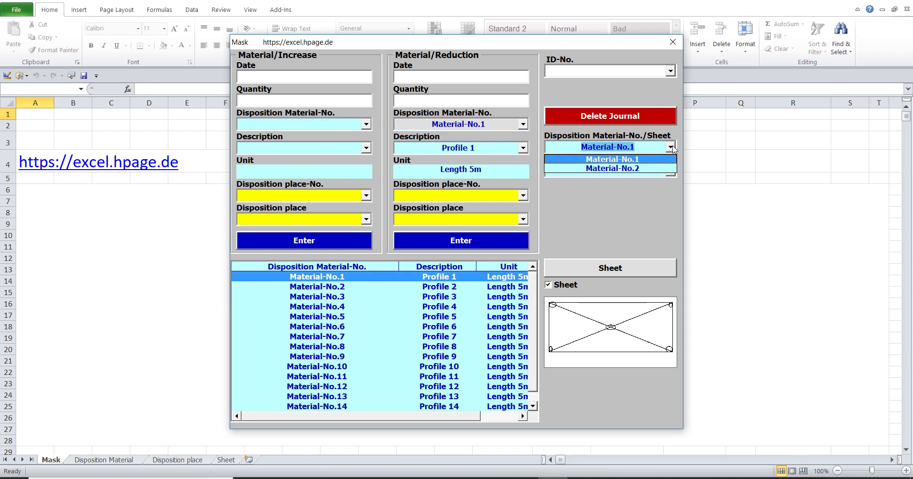
click(652, 169)
- Choose Profile 2 as the description filter and copy the Disposition place table onto Sheet
click(334, 152)
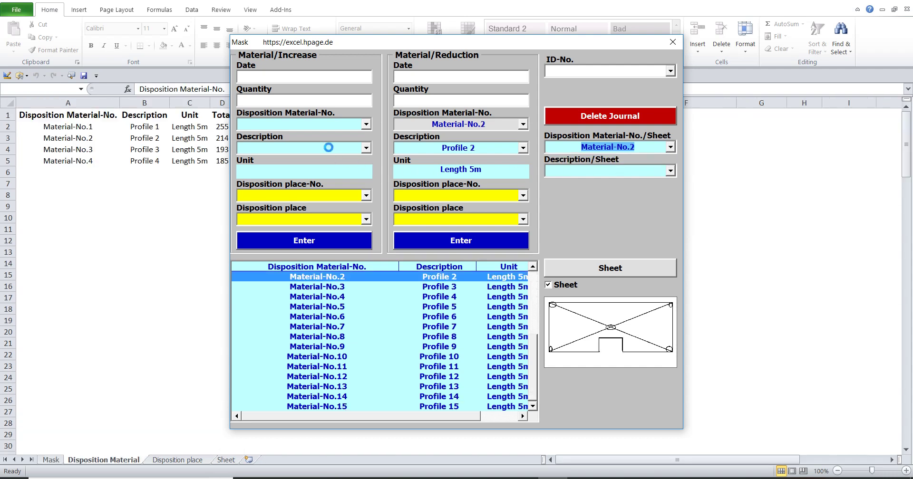
click(671, 171)
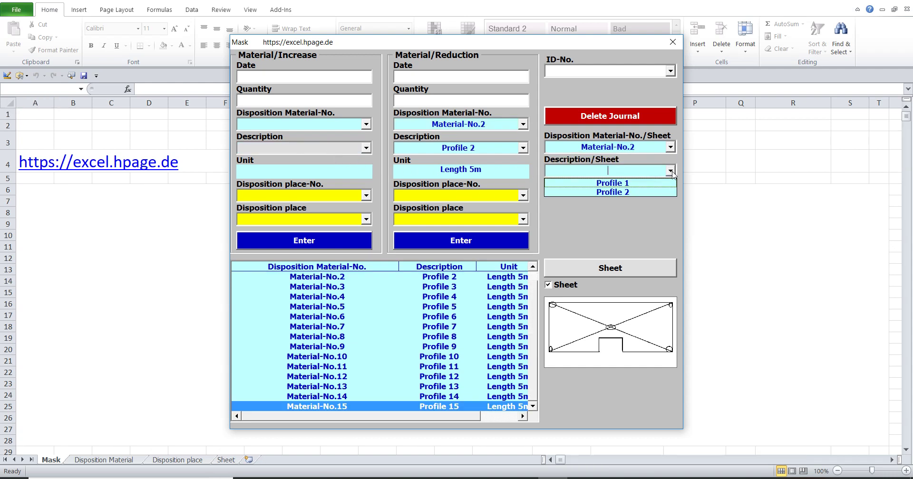
click(657, 183)
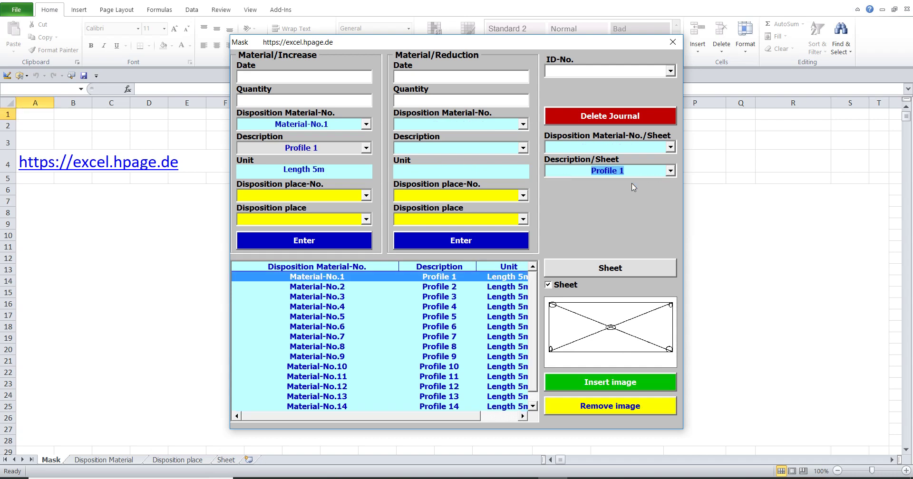
click(670, 171)
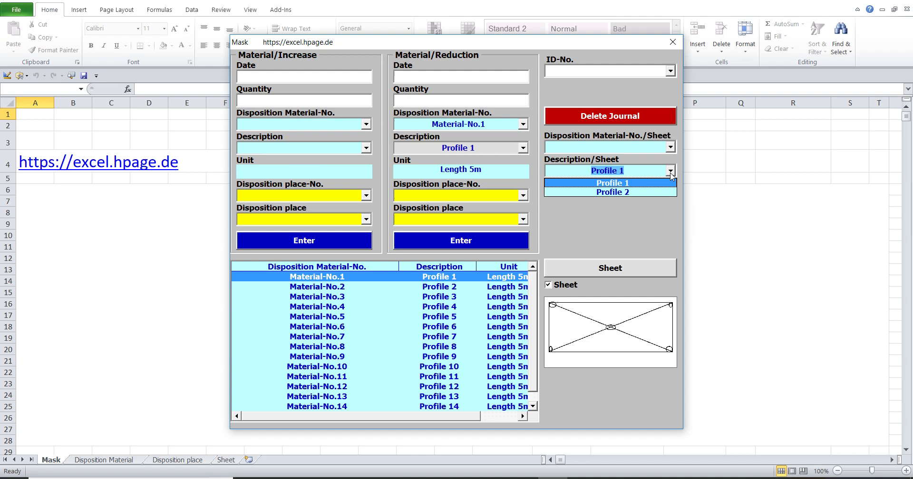
click(644, 192)
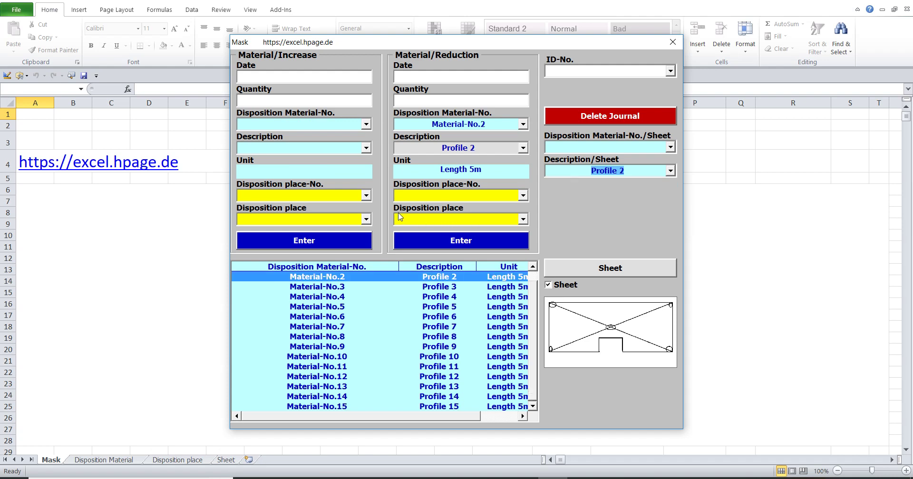
click(342, 194)
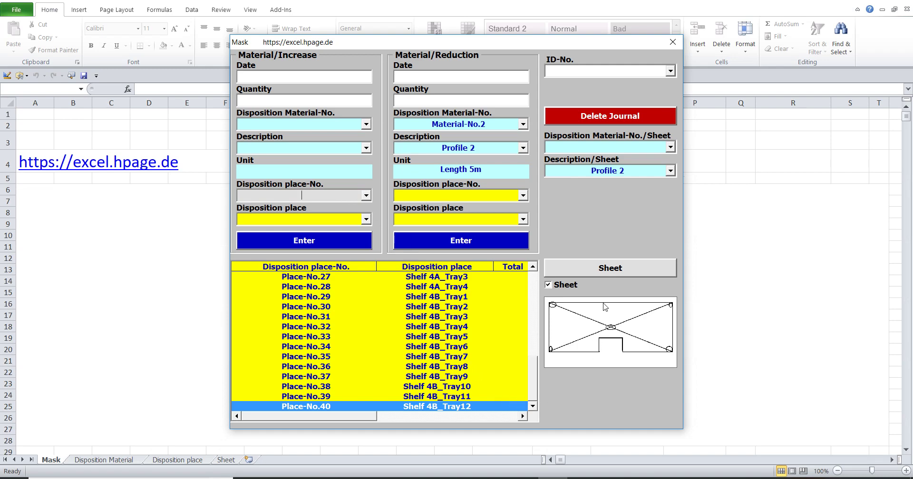
click(581, 266)
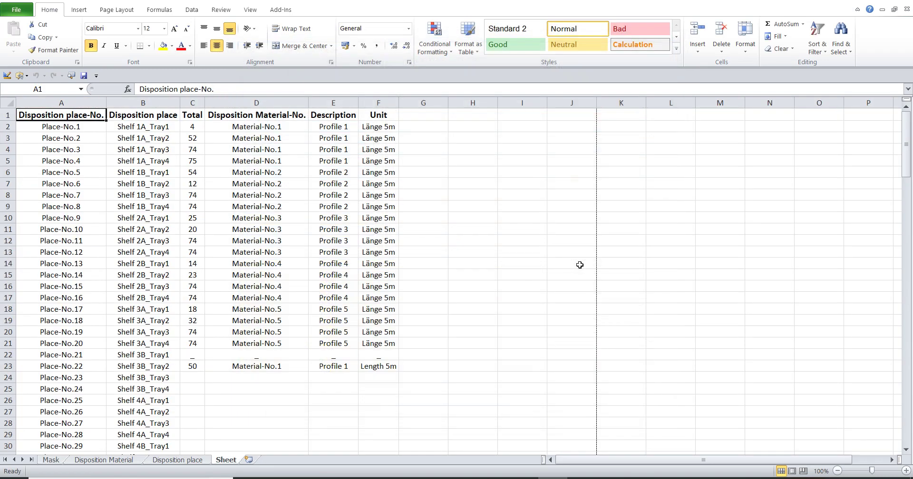
- Add AutoFilter arrows to the place table headers from cell A1
click(71, 116)
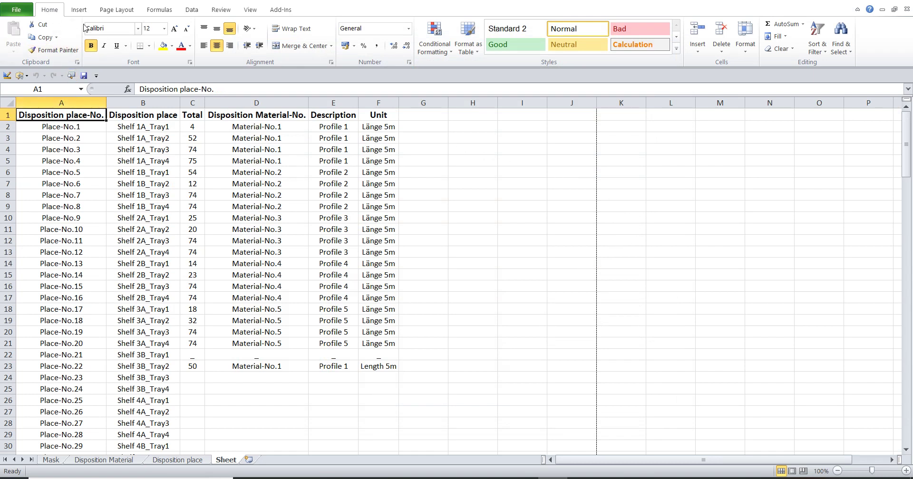
click(816, 48)
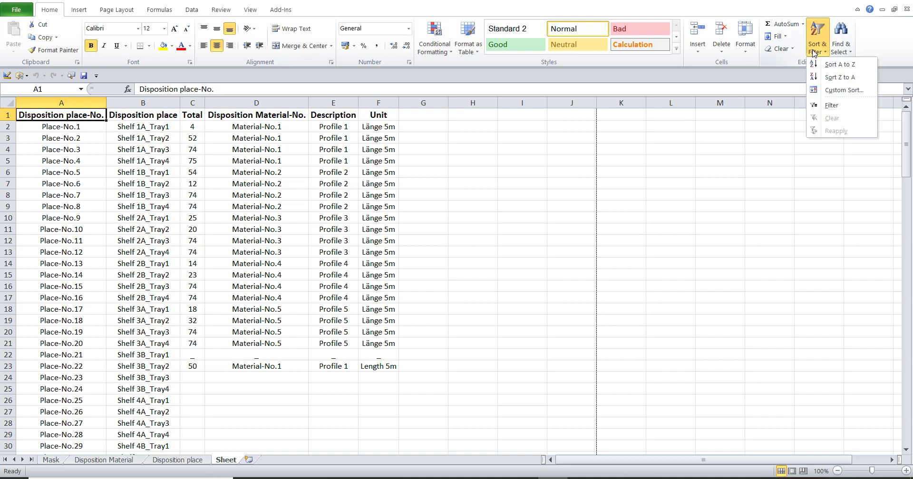
click(829, 107)
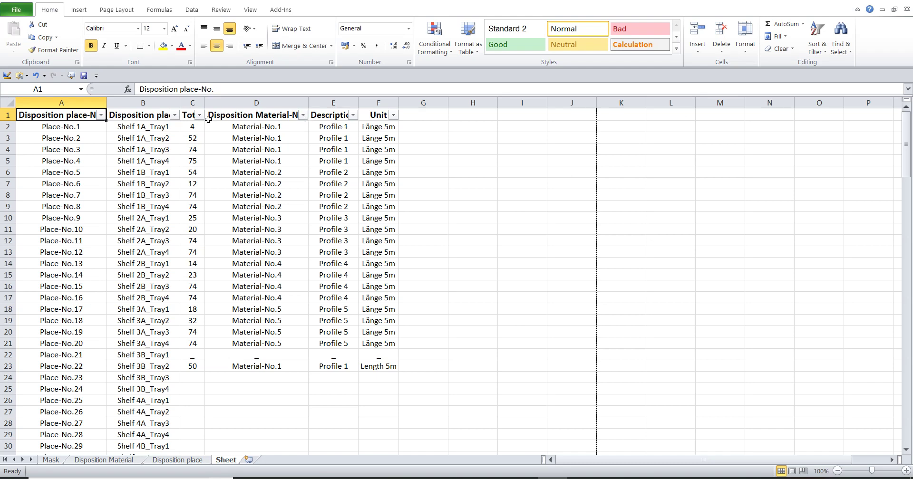
- Filter column D to Material-No.1 only, leaving 5 of 40 rows, then go to Mask
click(303, 115)
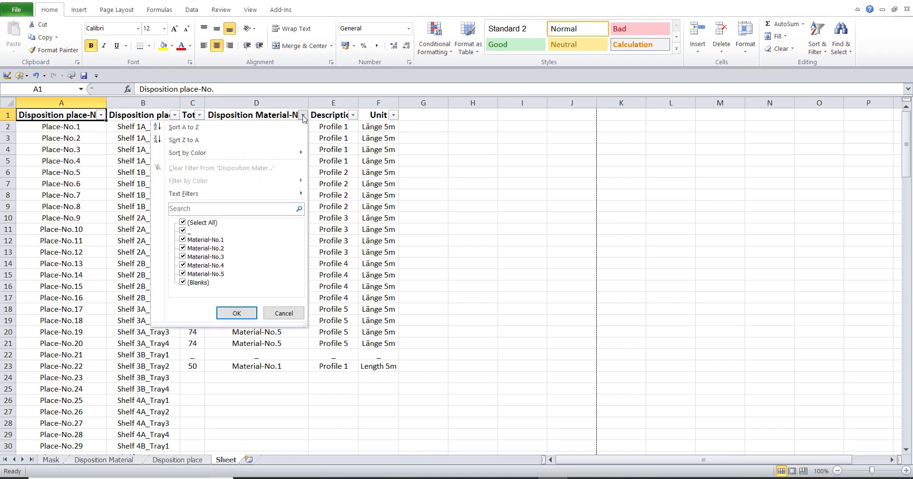
click(183, 222)
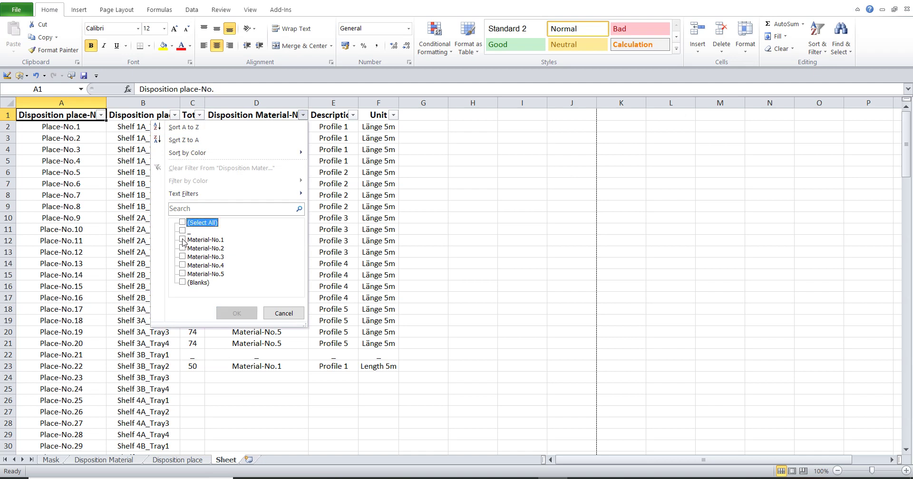
click(183, 240)
click(236, 313)
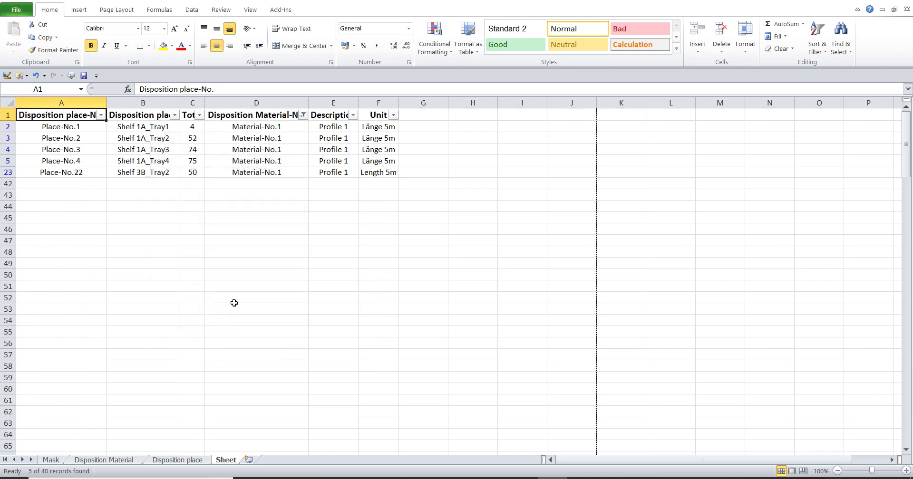
click(54, 460)
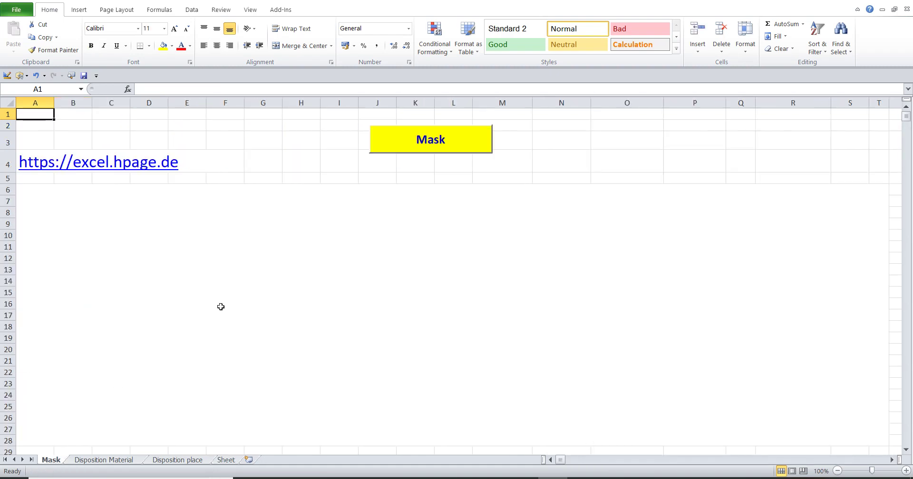
- Open the Mask form, show the Sheet filter fields and pick Material-No.1 as material filter
click(388, 138)
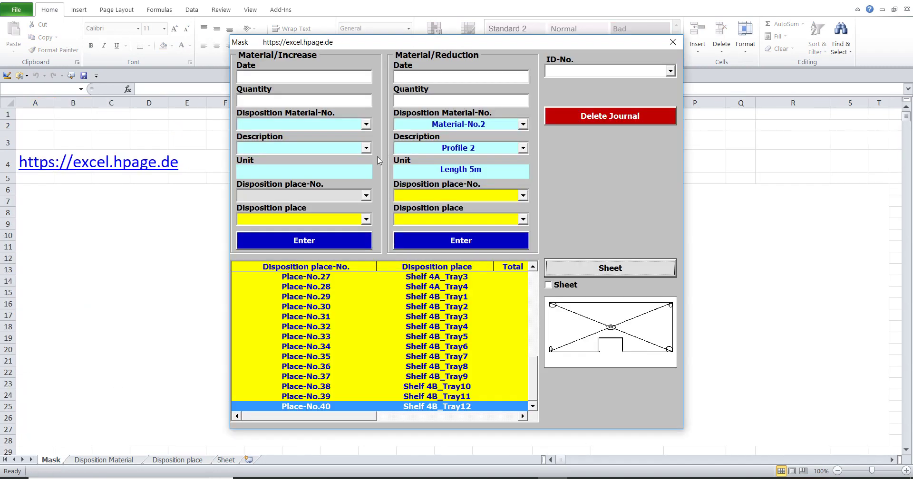
click(549, 286)
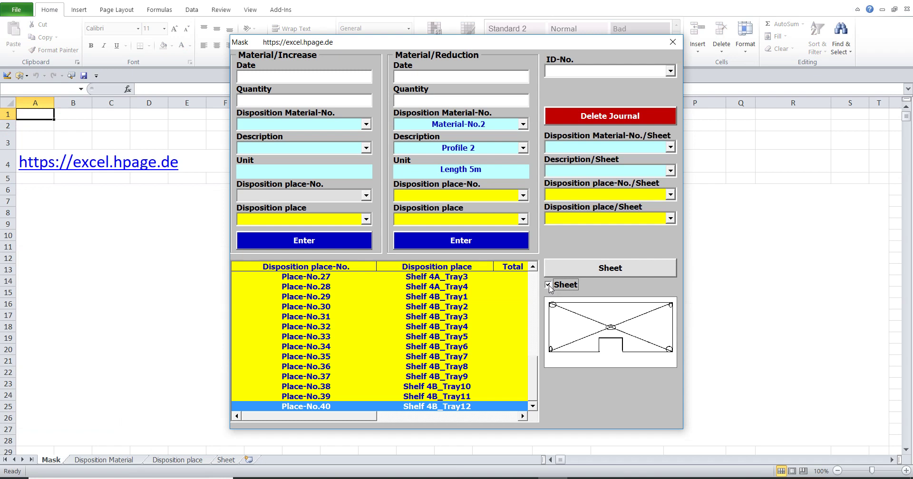
click(648, 146)
click(671, 148)
click(657, 164)
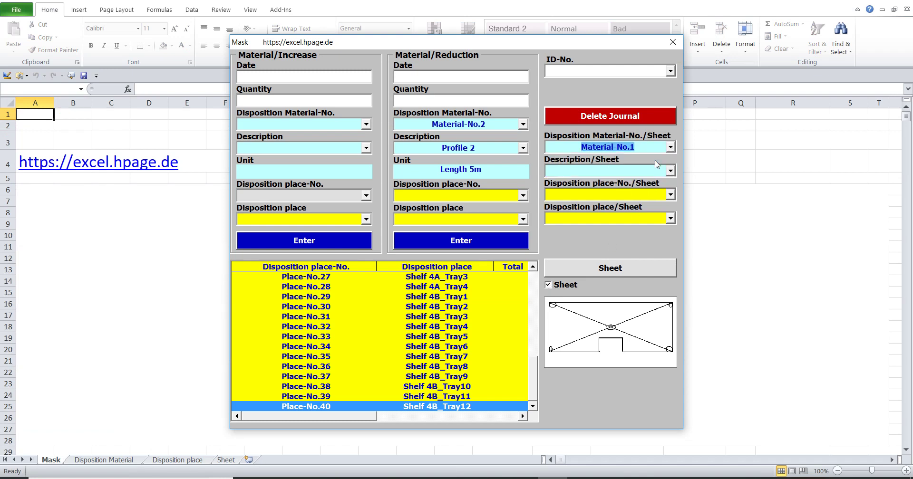
click(344, 125)
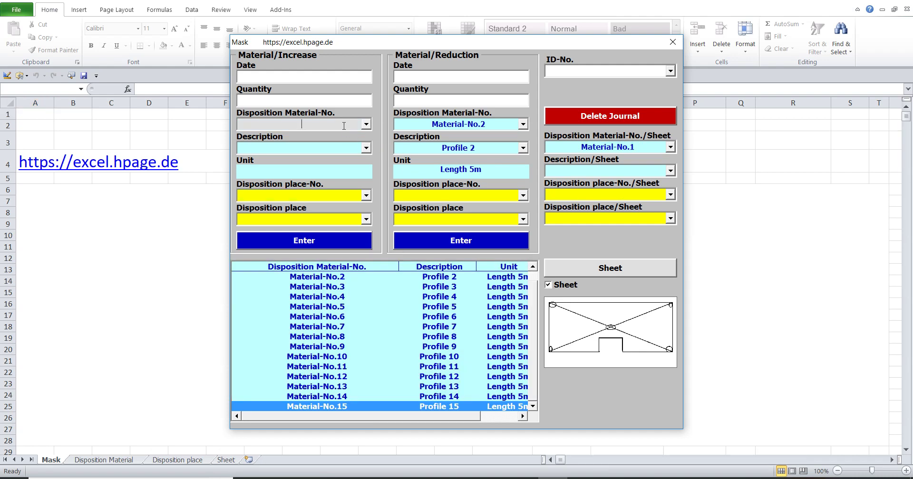
click(577, 151)
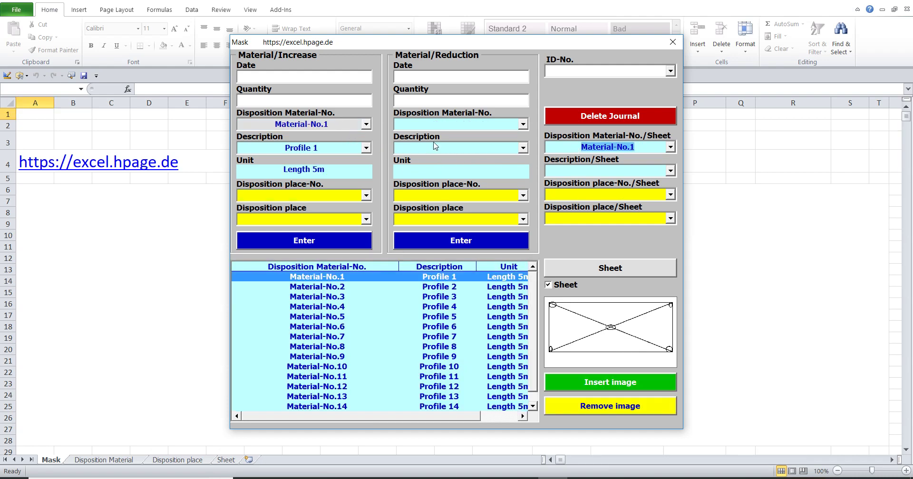
- Set Profile 1 as the Sheet description filter, keeping Material-No.1 as the material
click(469, 128)
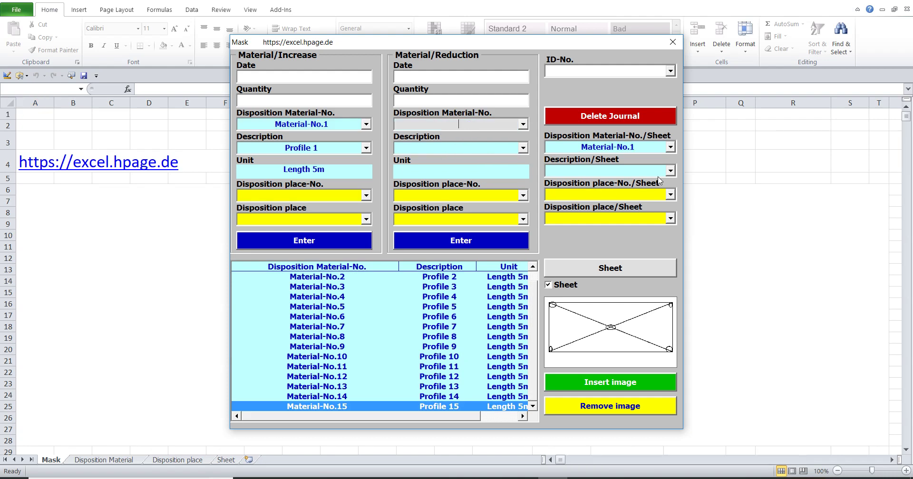
click(670, 171)
click(652, 219)
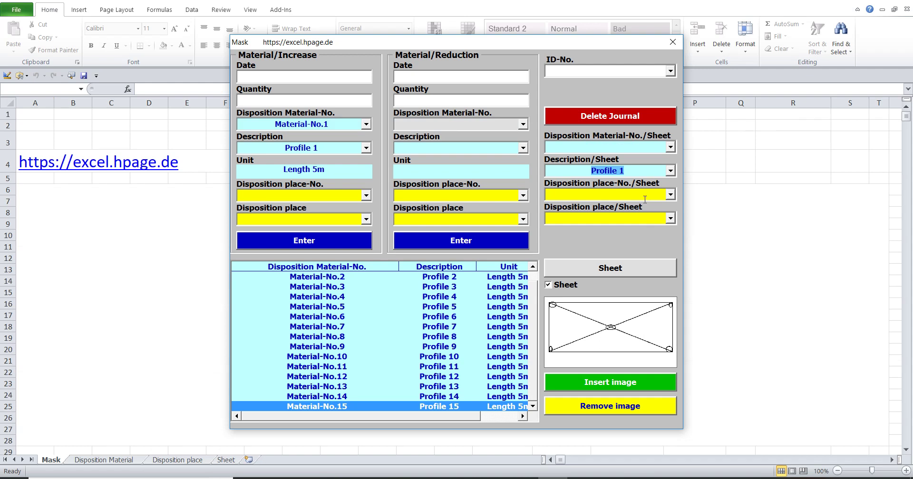
click(671, 147)
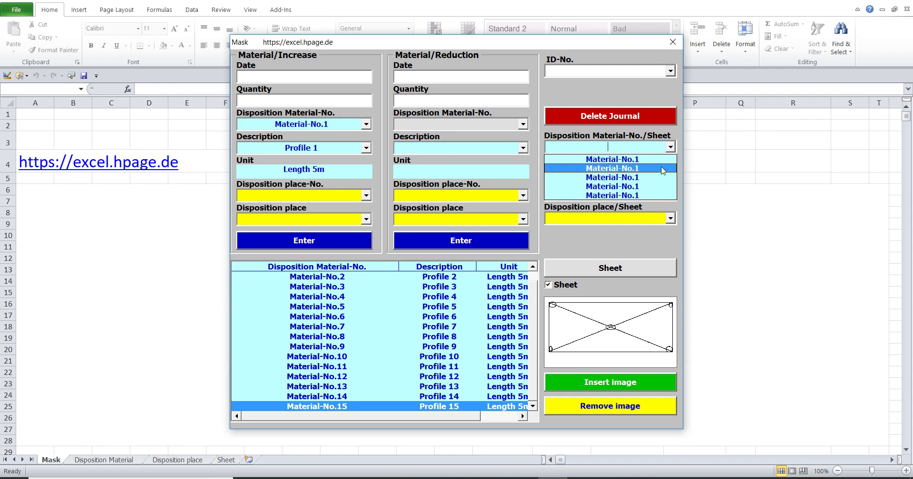
click(658, 179)
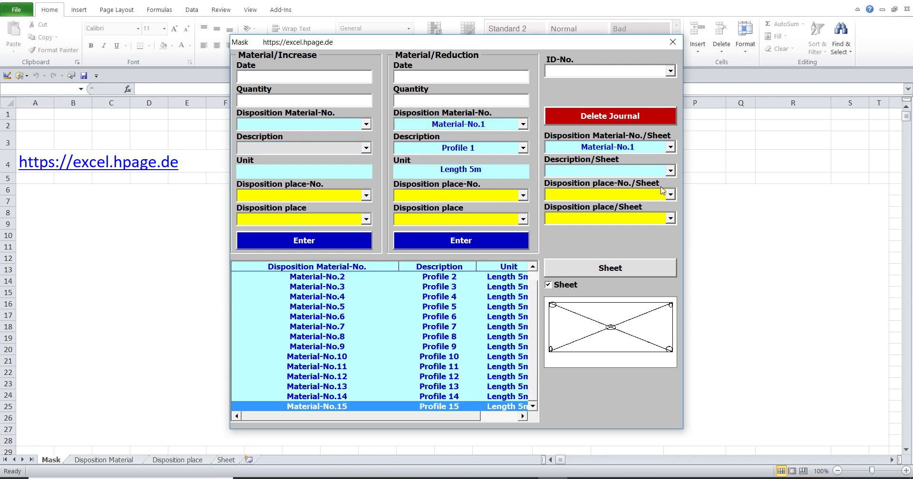
click(670, 170)
click(647, 204)
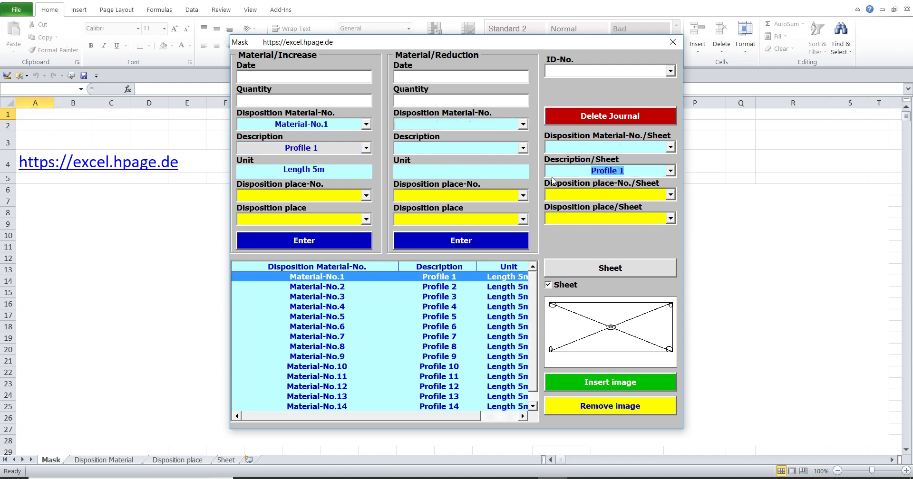
click(670, 171)
click(654, 210)
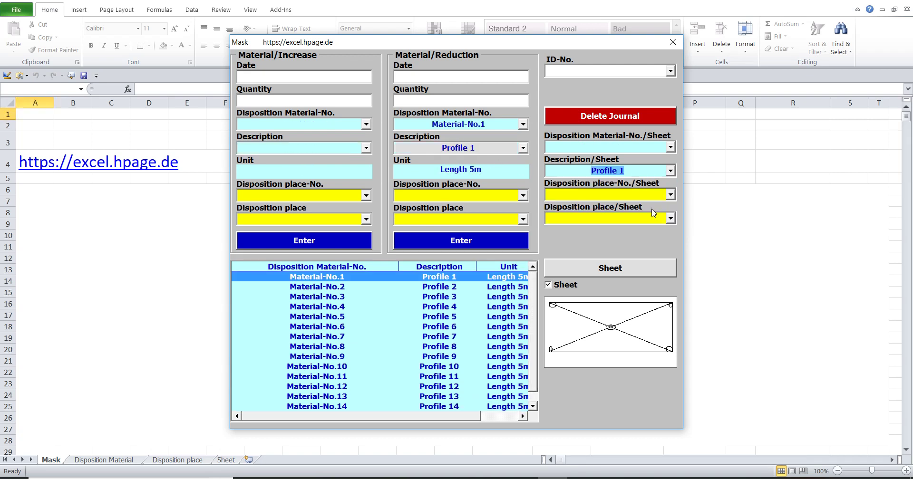
click(642, 196)
click(309, 193)
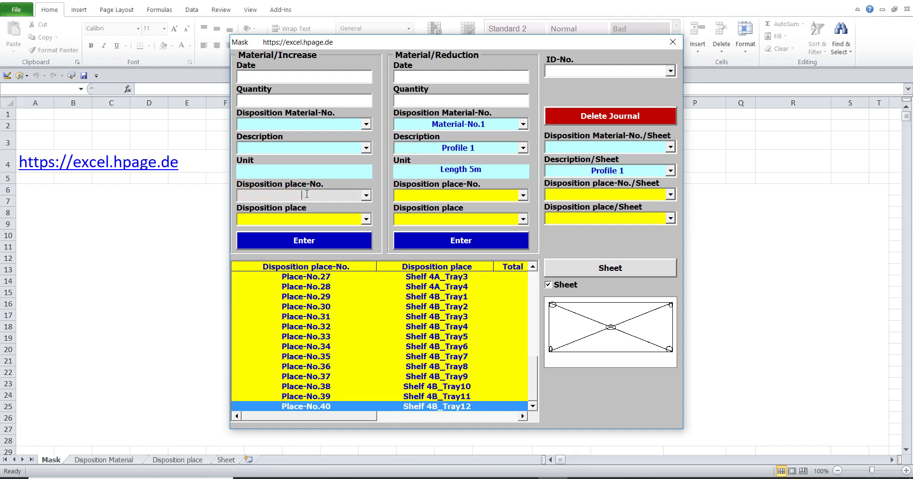
- Try Place-No.1, then Place-No.2, in the Sheet place-number filter
click(671, 194)
click(657, 207)
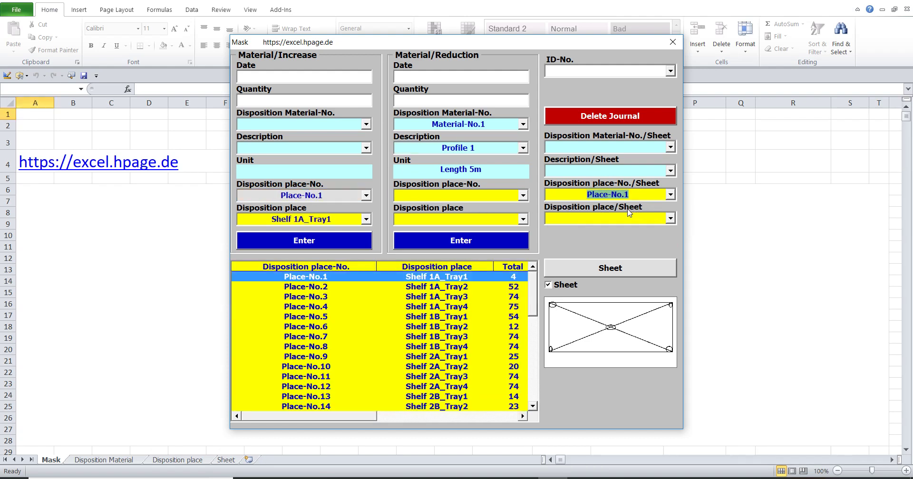
click(485, 196)
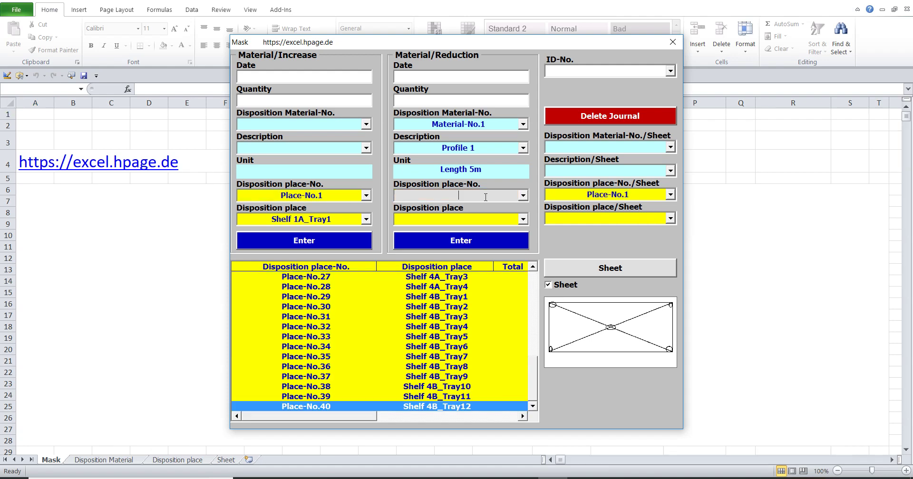
click(671, 195)
click(646, 218)
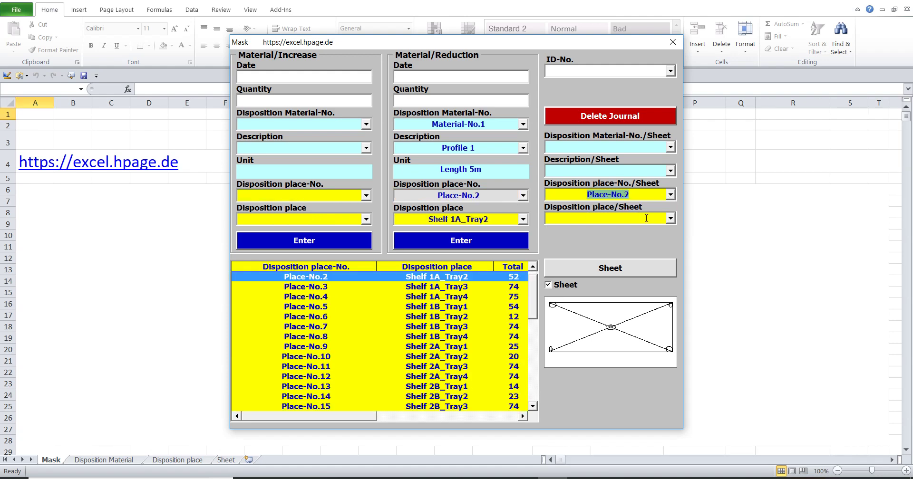
- Set the Sheet disposition place filter to Shelf 3B_Tray2 and show the journal entries
click(343, 219)
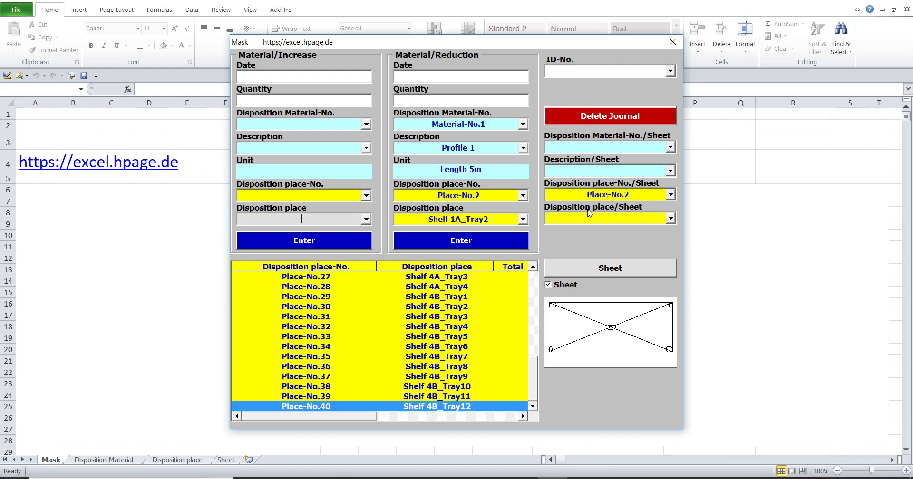
click(670, 219)
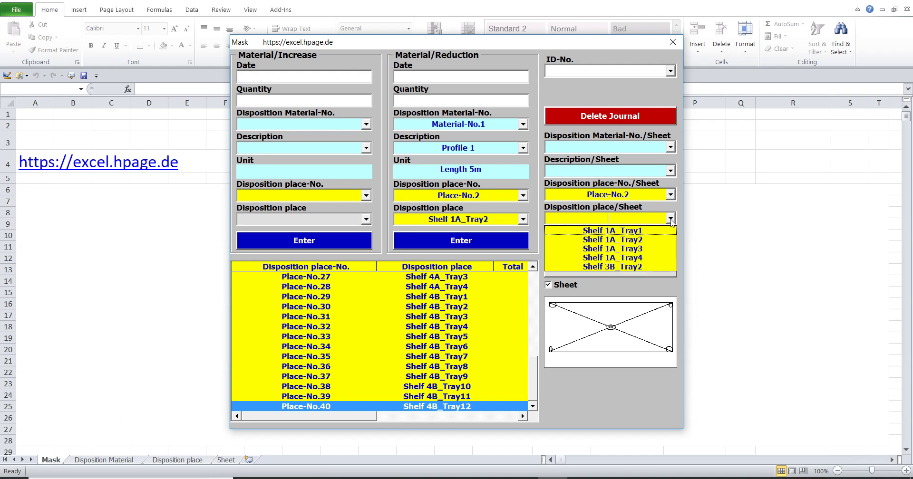
click(656, 257)
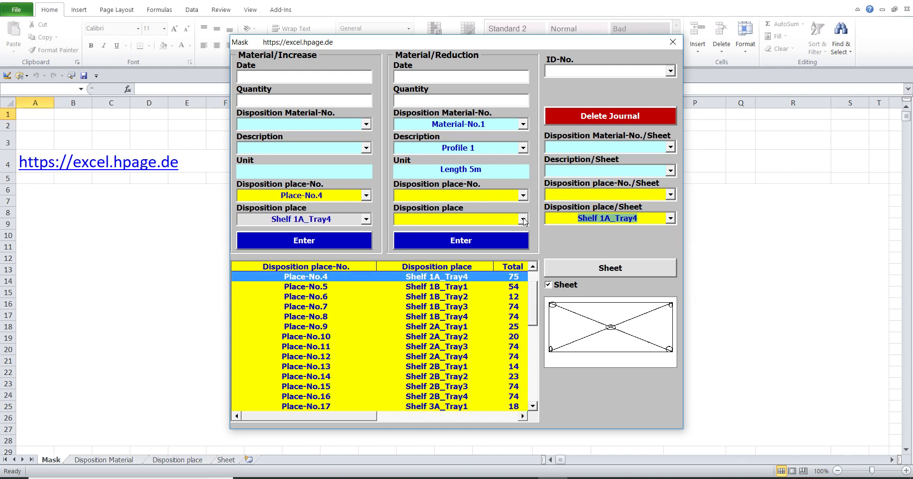
click(500, 218)
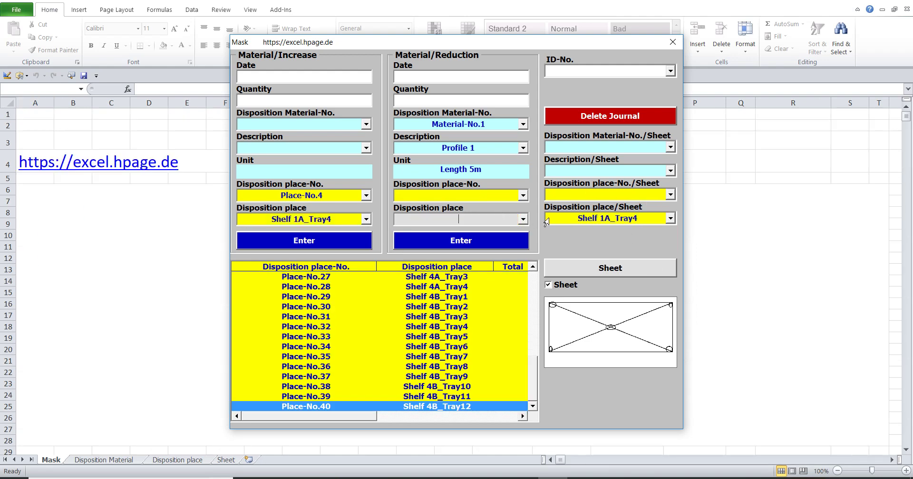
click(670, 220)
click(652, 269)
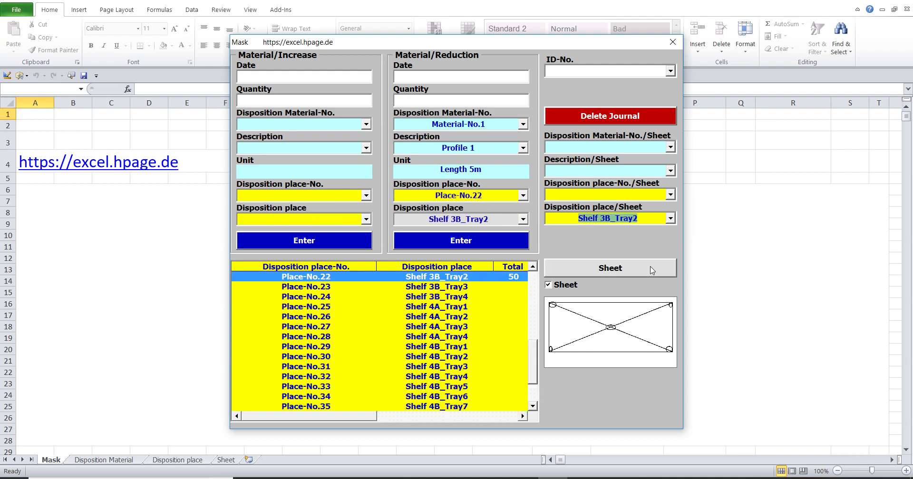
click(565, 73)
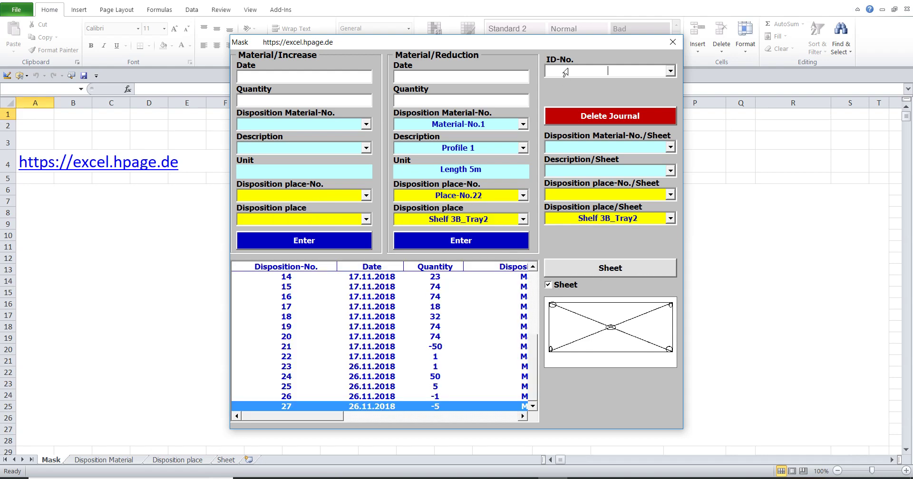
- Copy the booking journal onto Sheet and turn on AutoFilter for header row A1:H1
click(568, 269)
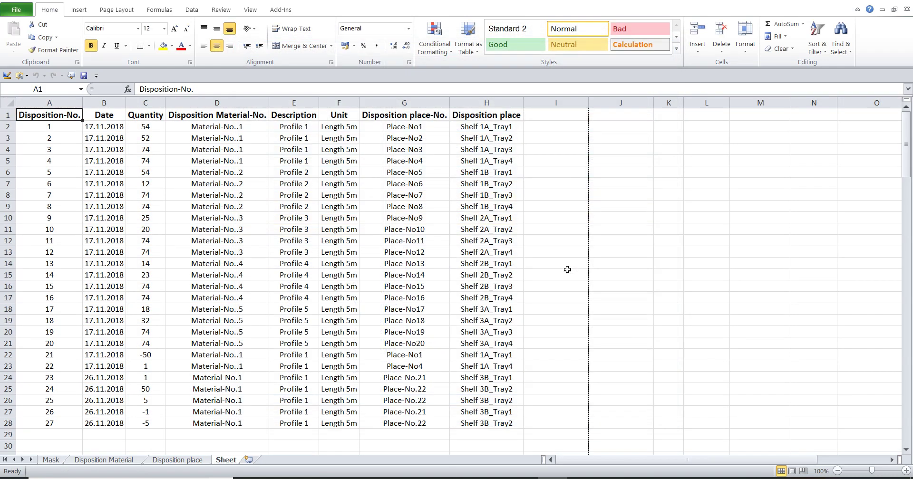
click(33, 116)
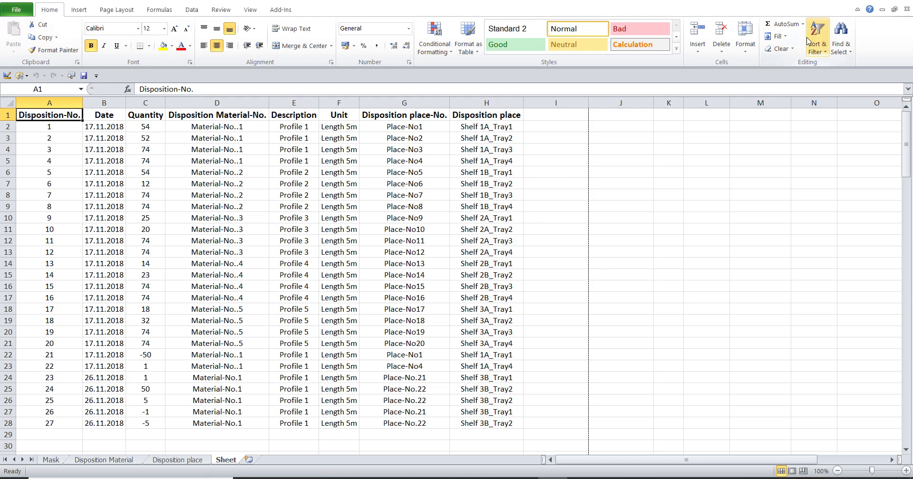
click(819, 49)
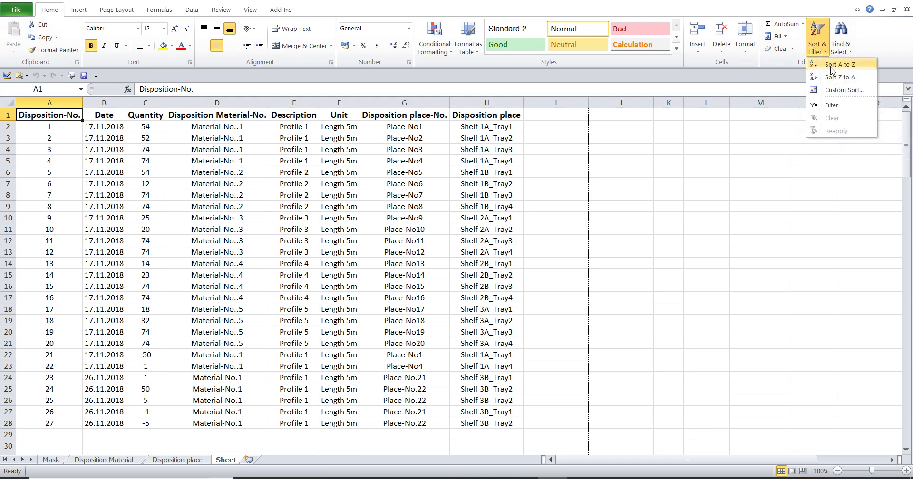
click(832, 106)
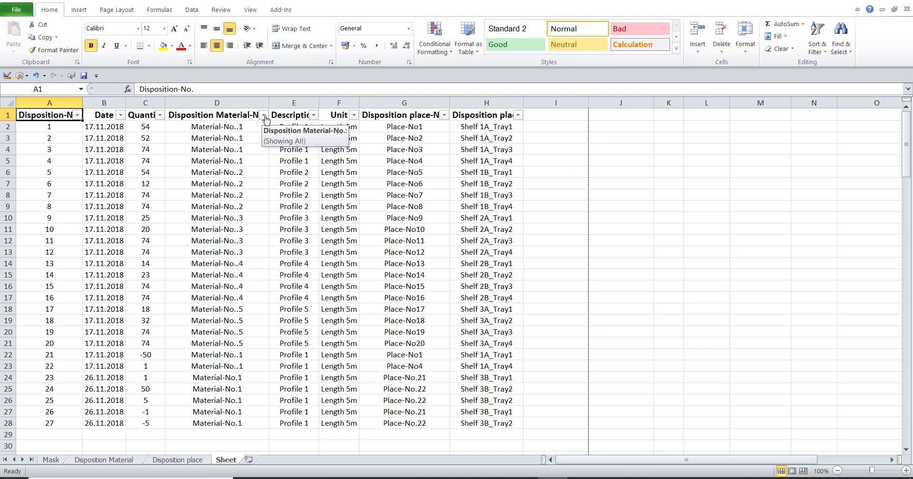
- Filter Disposition Material-No to Material-No..1 and Material-No..2, showing 10 of 27 movements
click(264, 116)
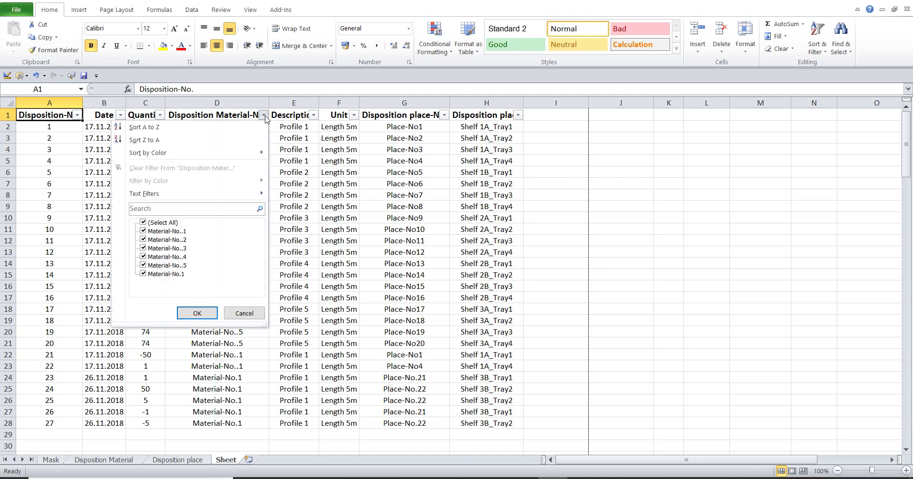
click(143, 222)
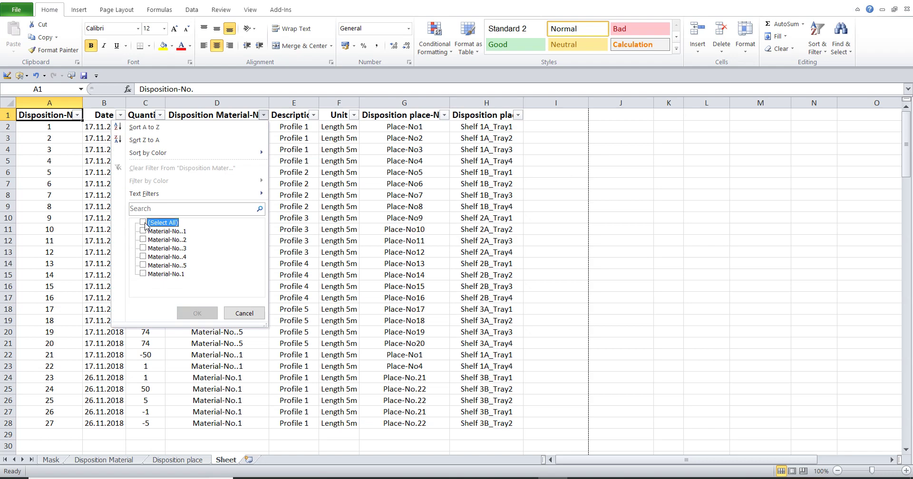
click(143, 232)
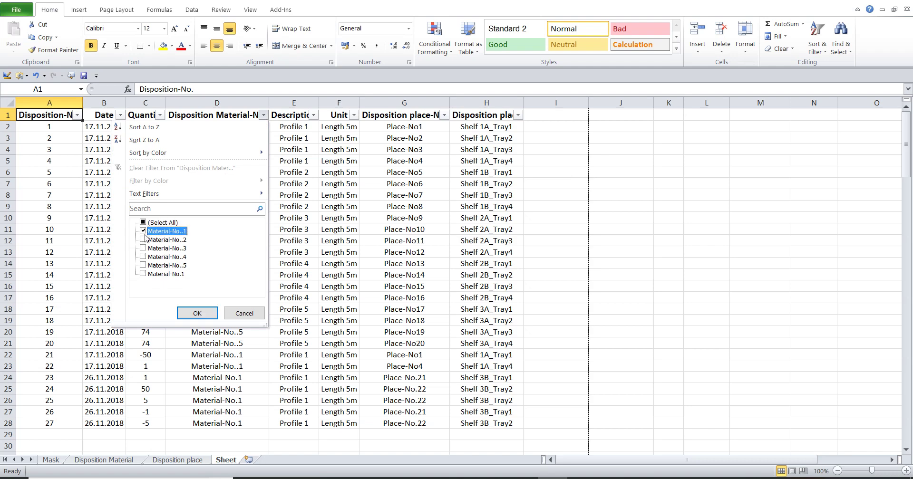
click(197, 314)
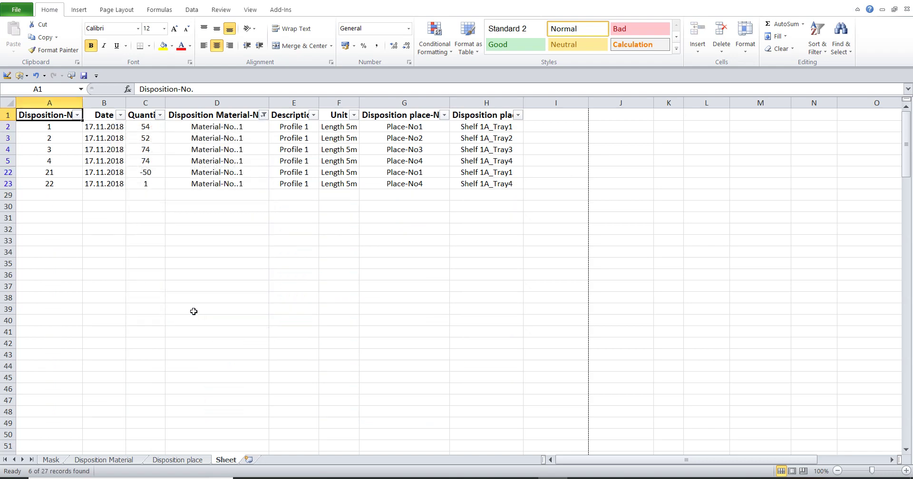
click(264, 116)
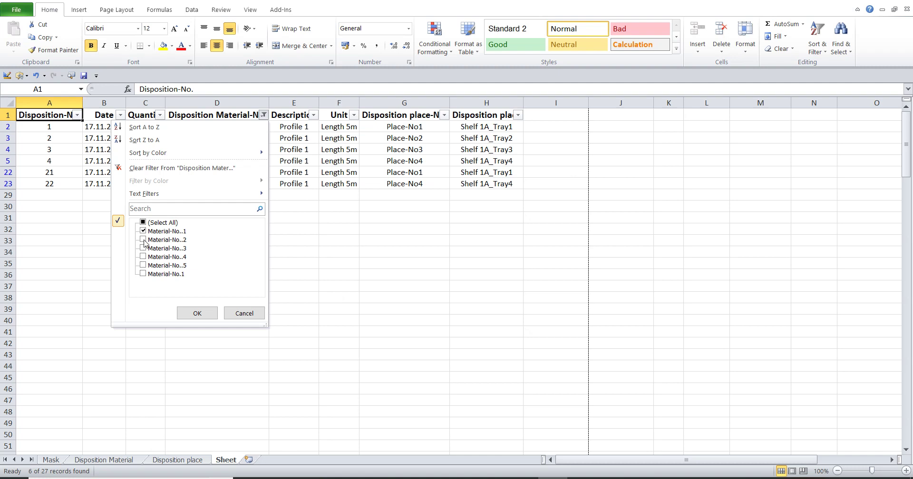
click(143, 239)
click(187, 312)
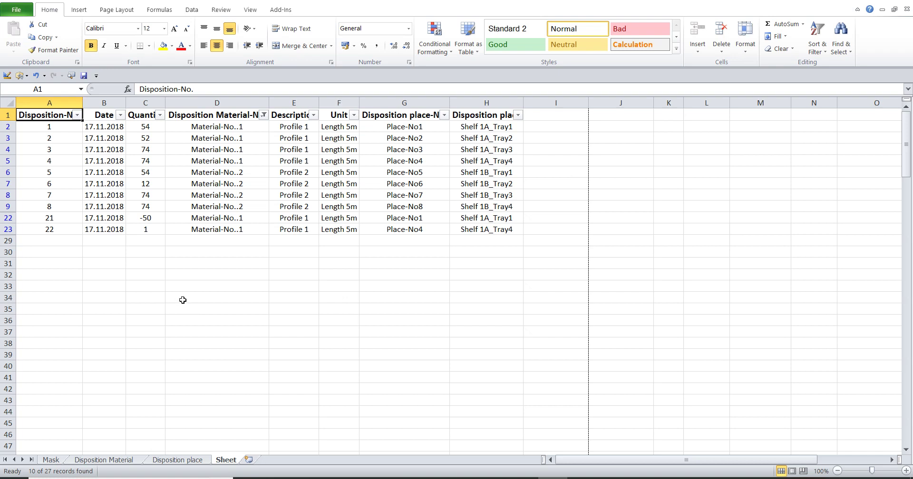
- Open the Mask form from the Mask sheet and enable its Sheet filter fields
click(50, 460)
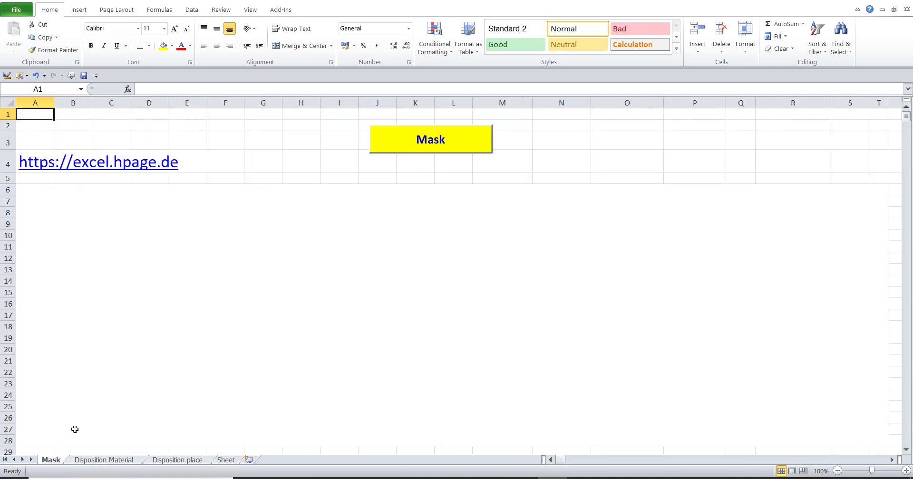
click(400, 141)
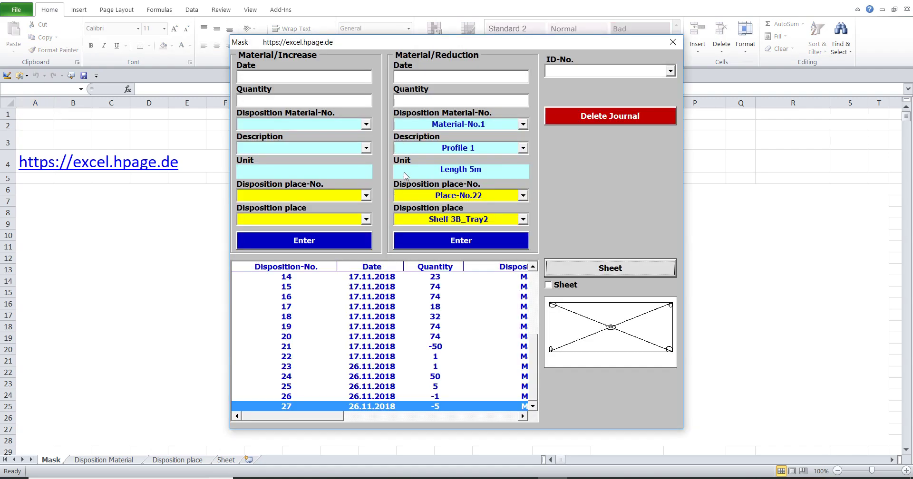
click(550, 286)
click(549, 286)
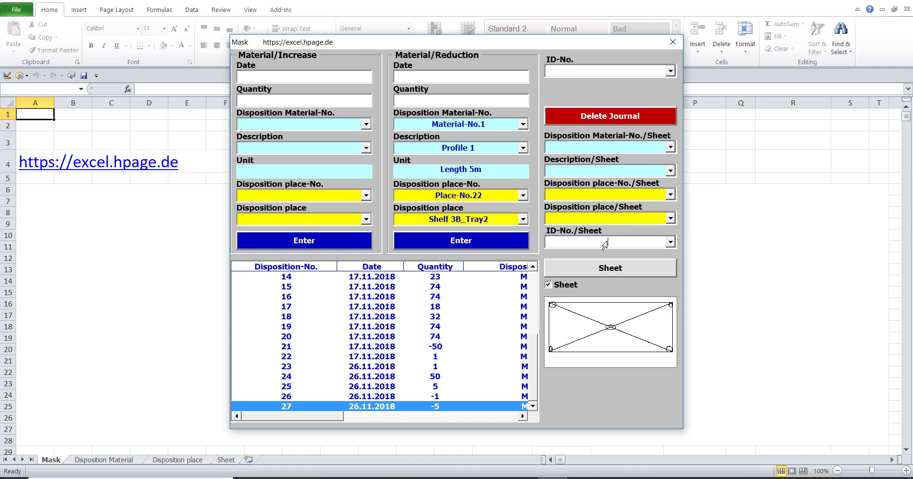
- Load IDs 1, 3, 22, 21 and 6 from ID-No./Sheet, then copy the place table to Sheet
click(668, 243)
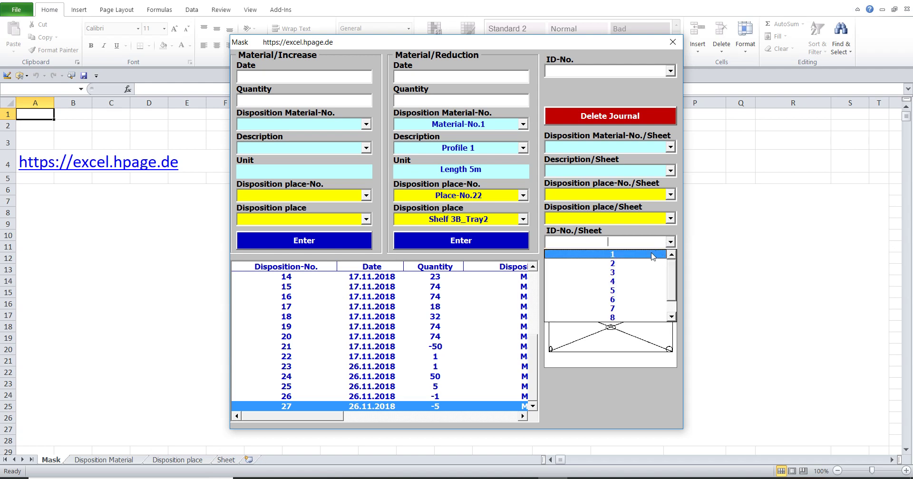
click(653, 254)
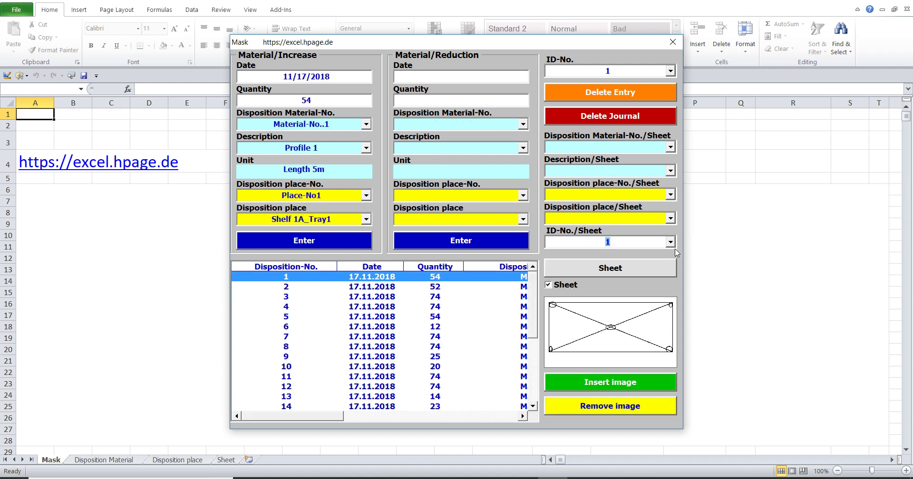
click(671, 244)
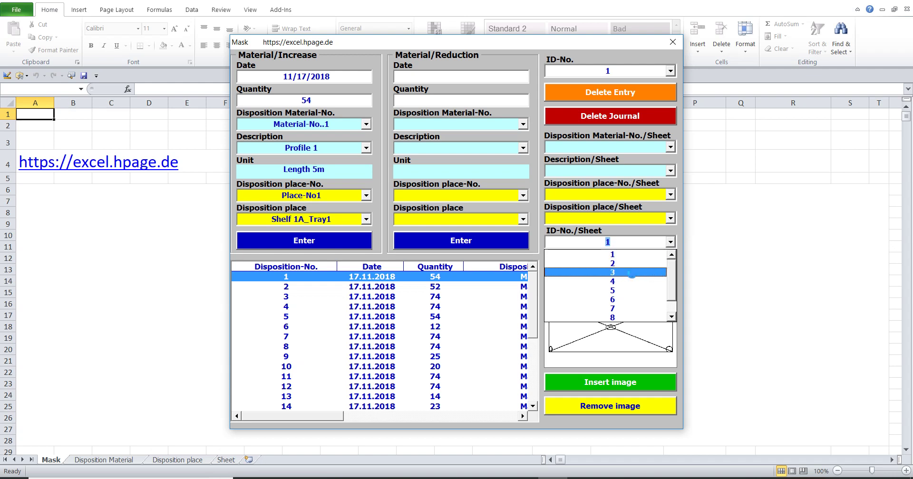
click(637, 274)
click(671, 242)
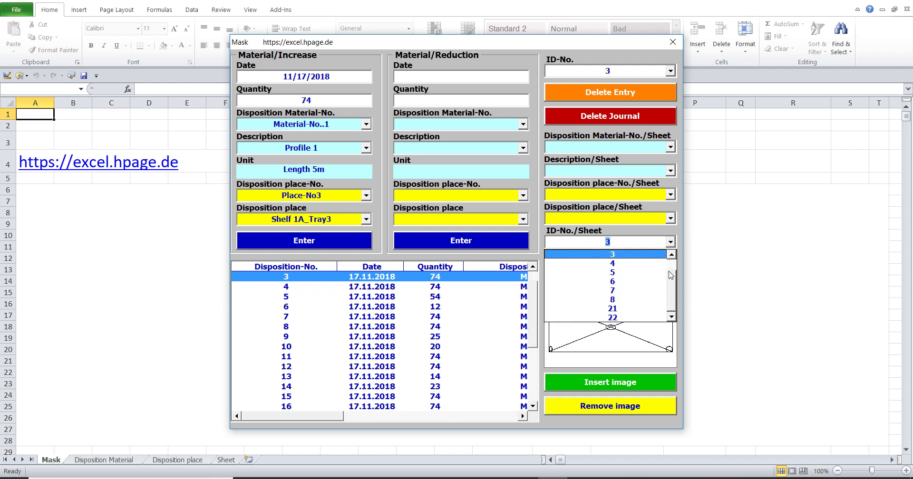
click(640, 318)
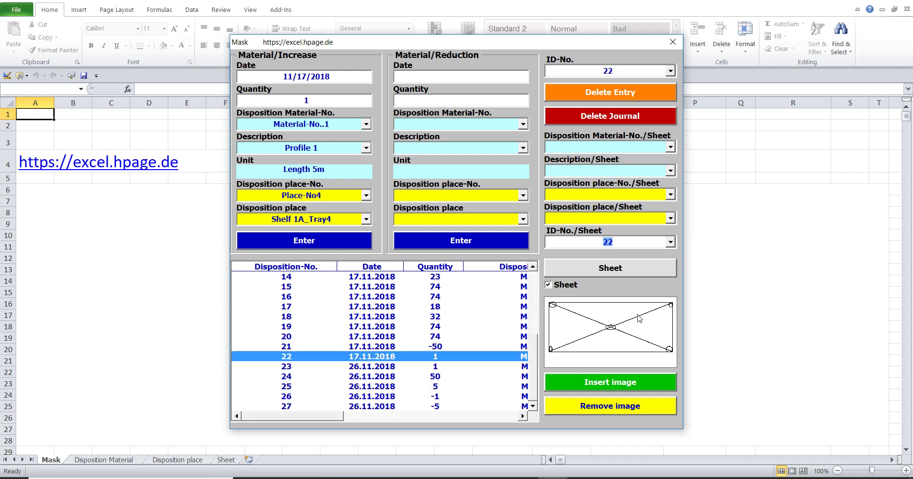
click(671, 243)
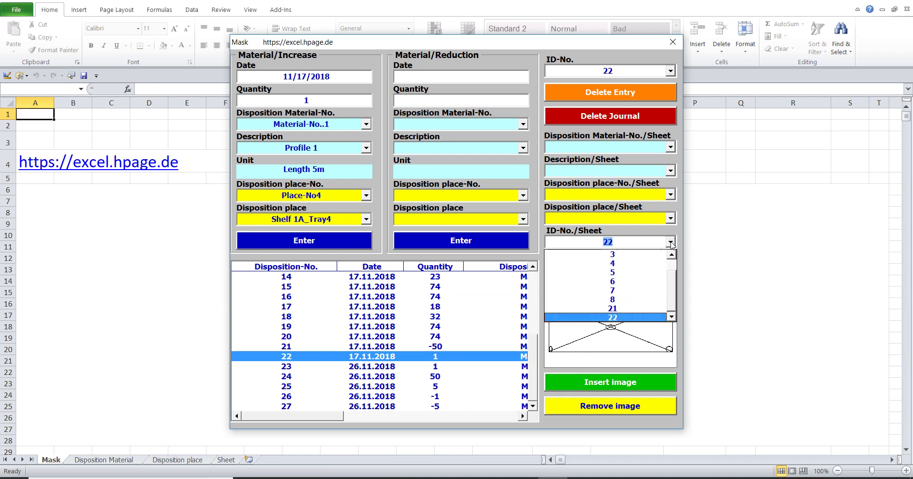
click(624, 309)
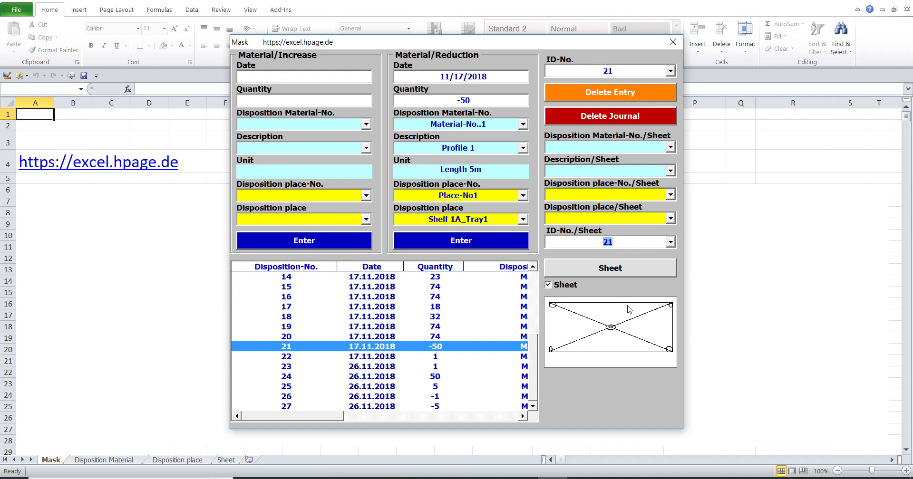
click(671, 243)
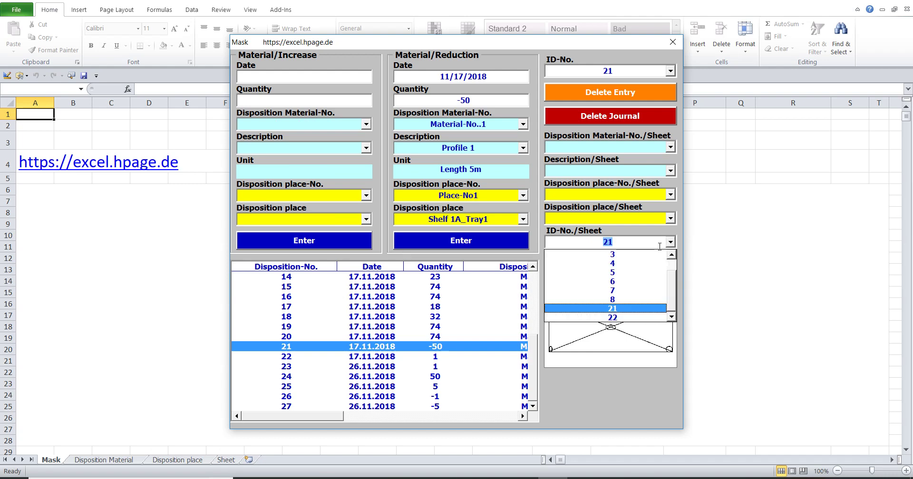
click(626, 286)
click(344, 196)
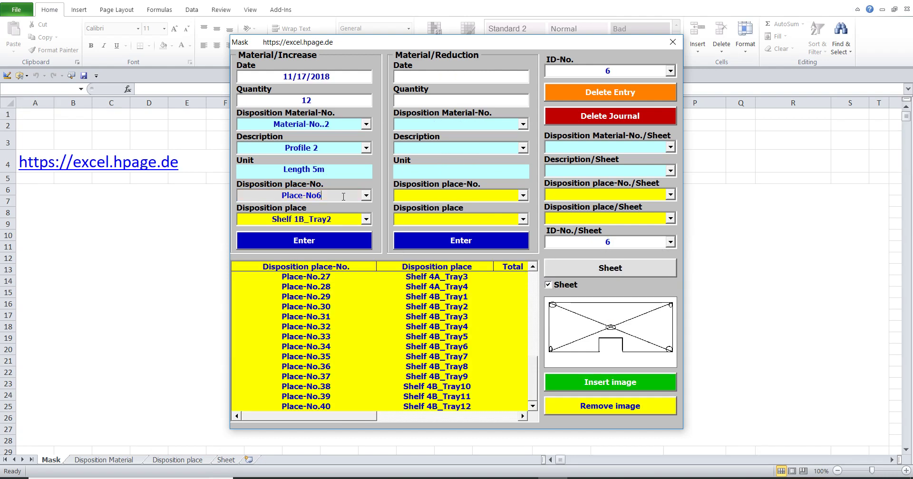
click(567, 270)
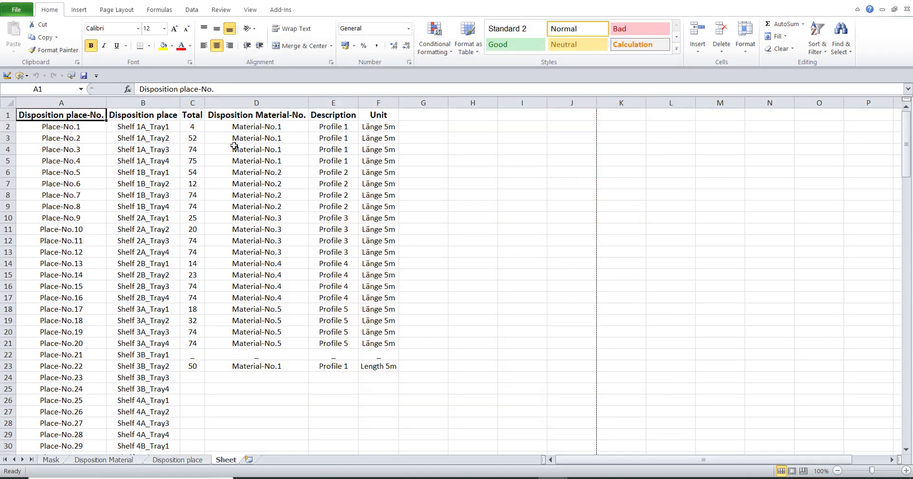
- Turn on AutoFilter for the place table's header row from cell A1
click(63, 115)
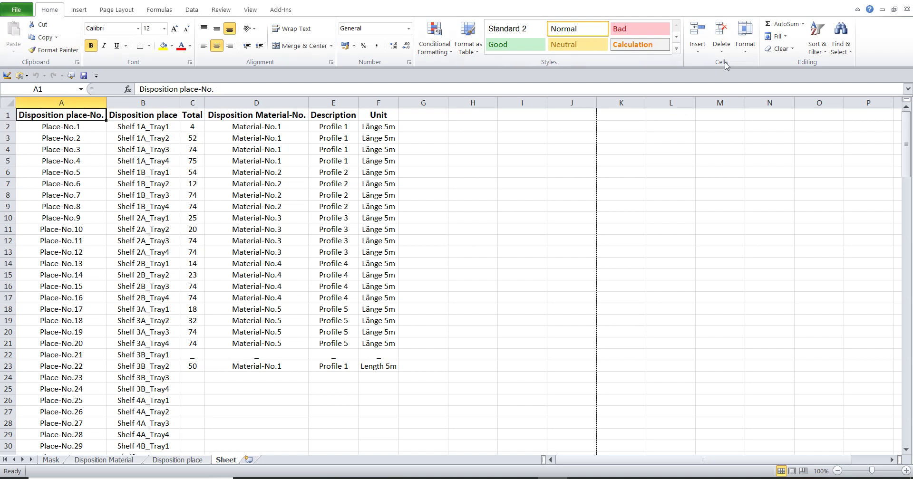
click(816, 47)
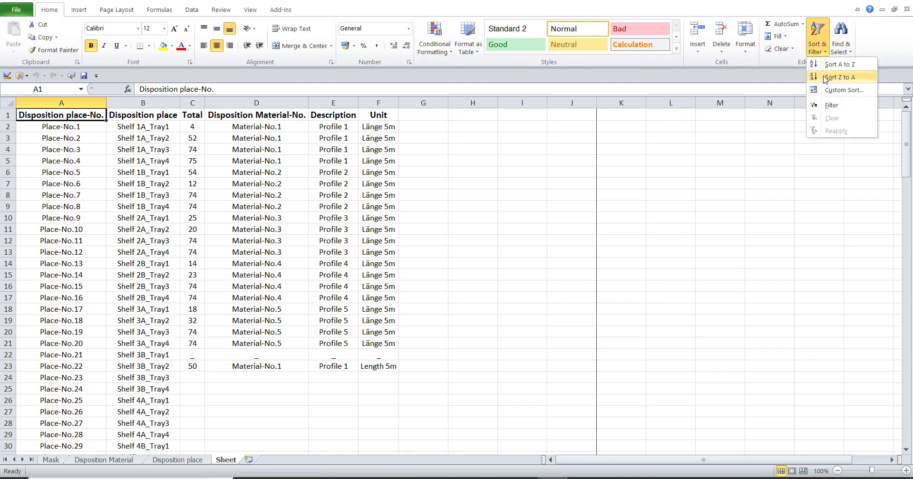
click(831, 105)
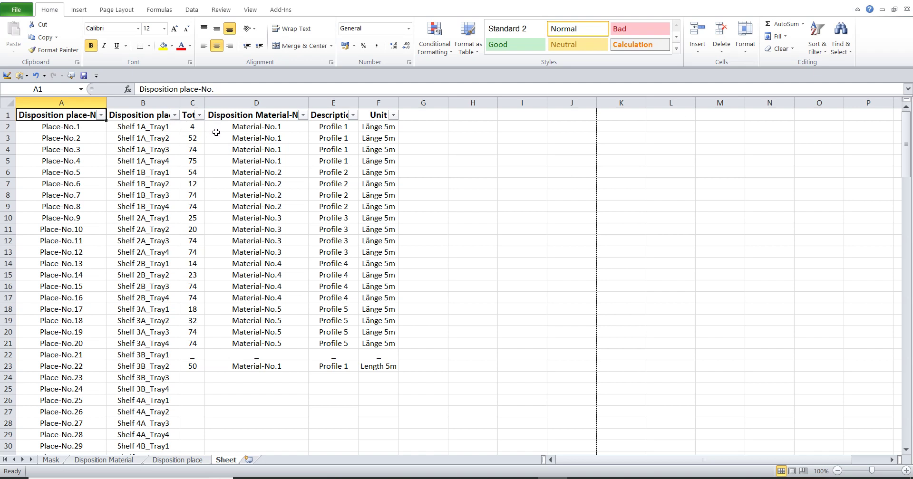
- Inspect the Disposition place filter list, clearing its shelf choices, and close it without filtering
click(175, 116)
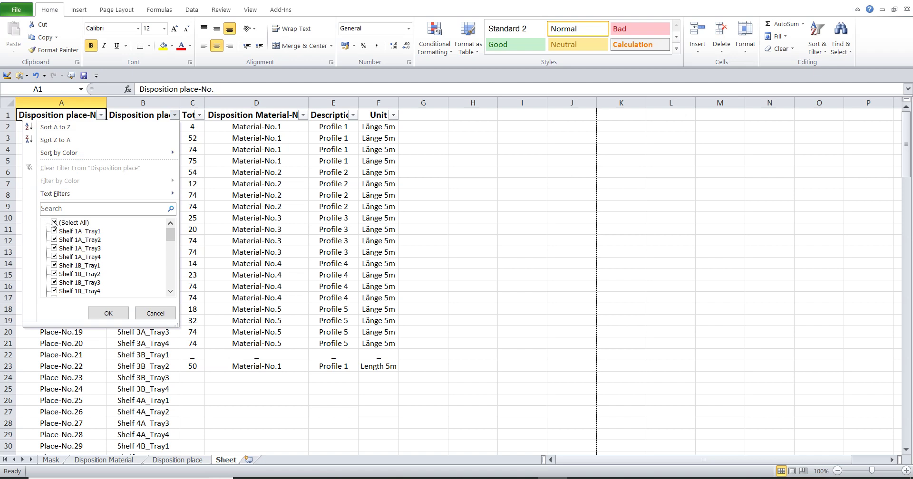
click(56, 223)
click(56, 224)
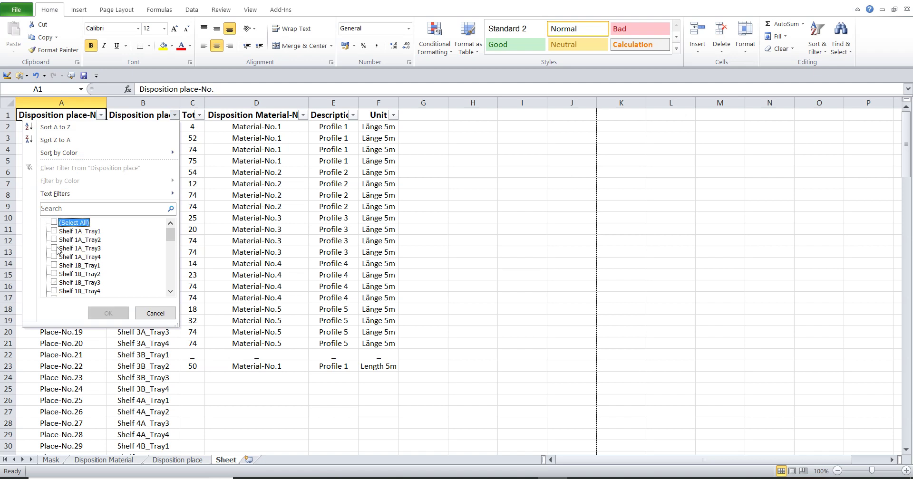
click(476, 208)
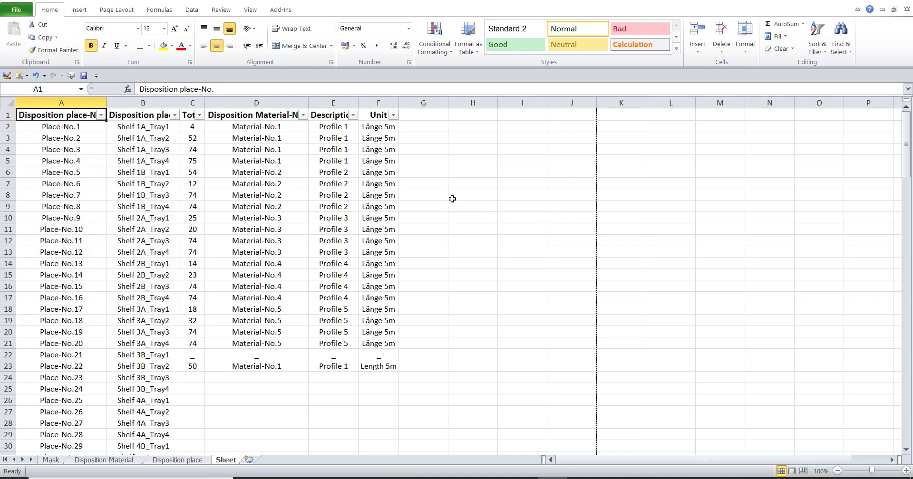
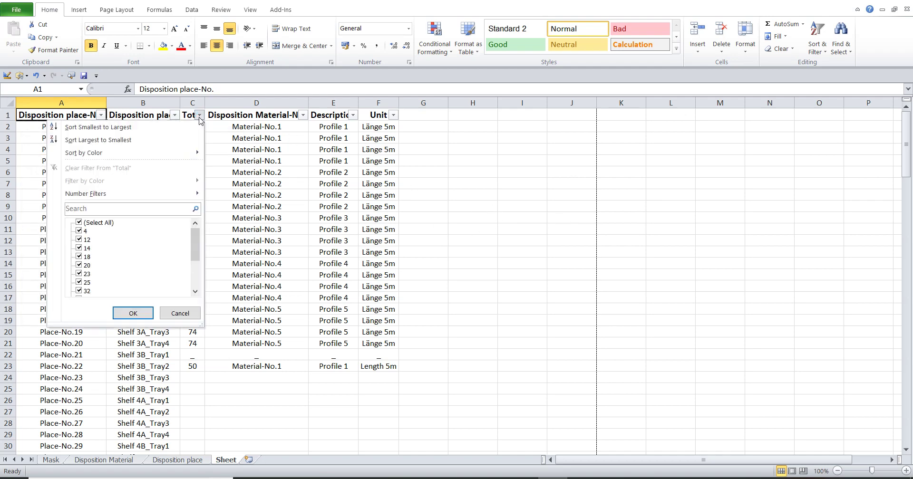
- Filter the Total column to '_' and blanks to show the 19 unstocked places, then go to the Mask sheet
click(79, 223)
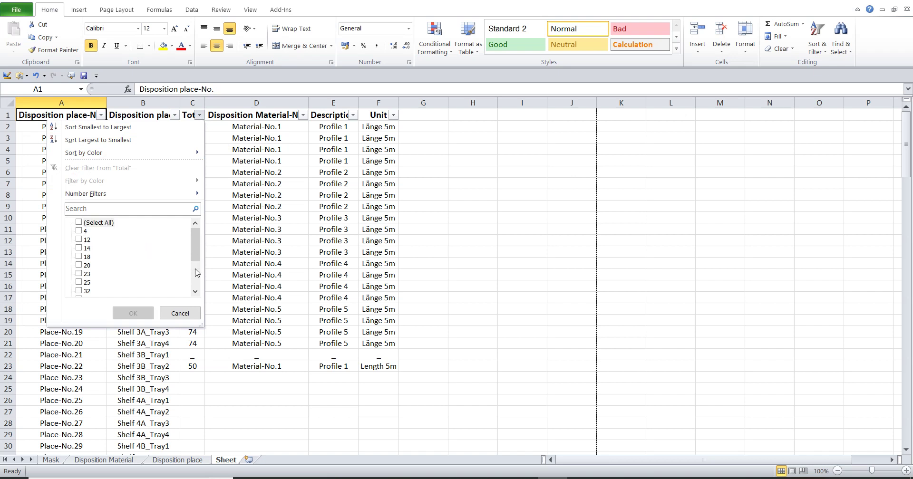
drag(198, 249, 195, 273)
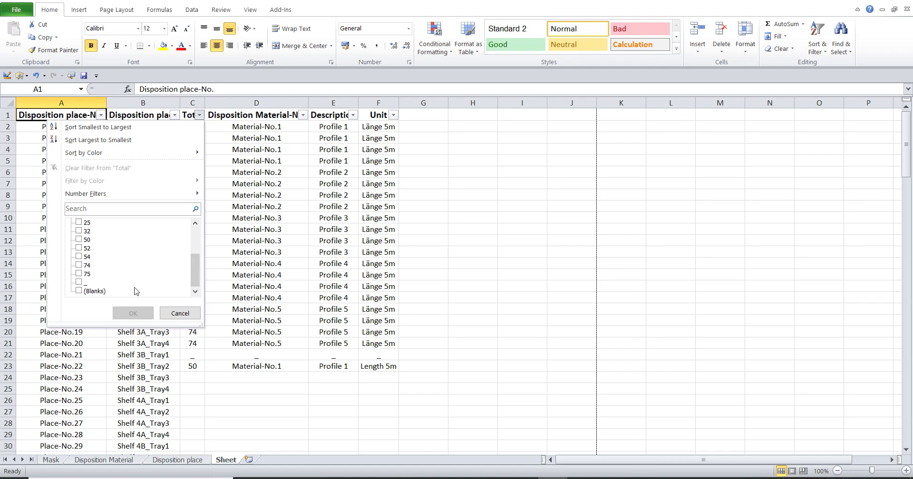
click(79, 282)
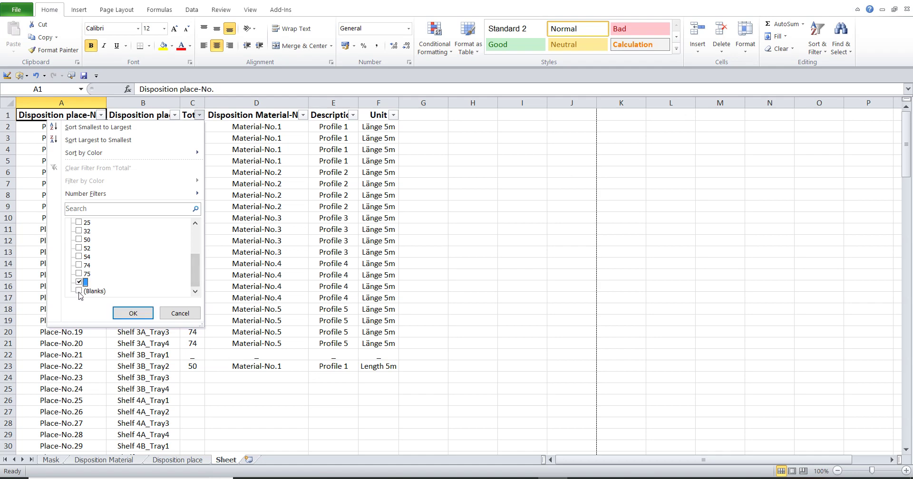
click(79, 292)
click(129, 314)
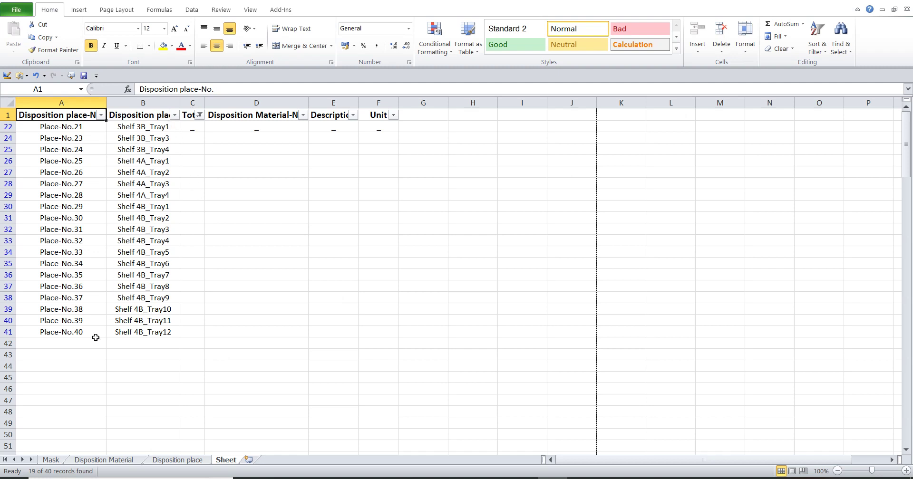
click(51, 461)
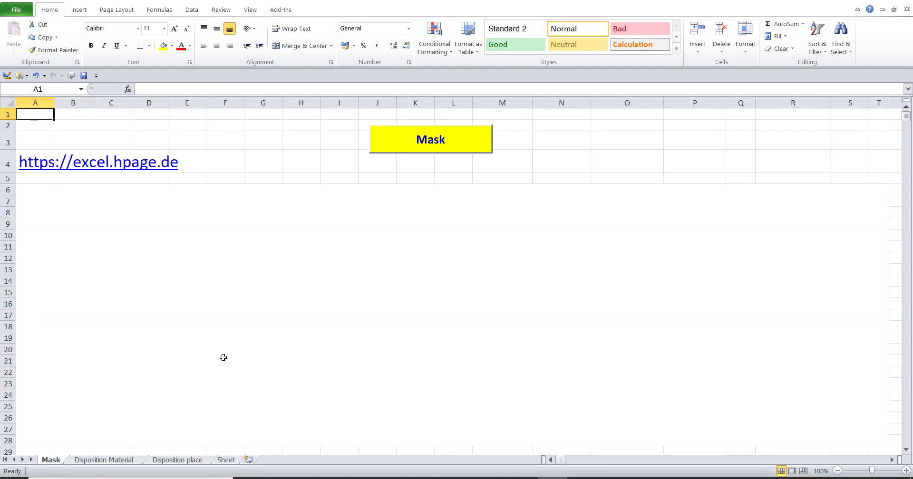
- In the Mask form, delete journal entry 6 and enable the Sheet place fields
click(386, 139)
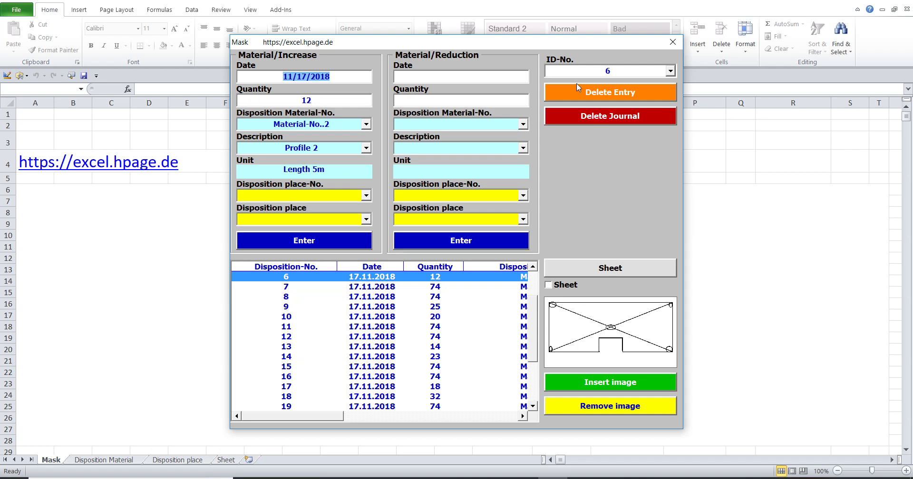
click(578, 75)
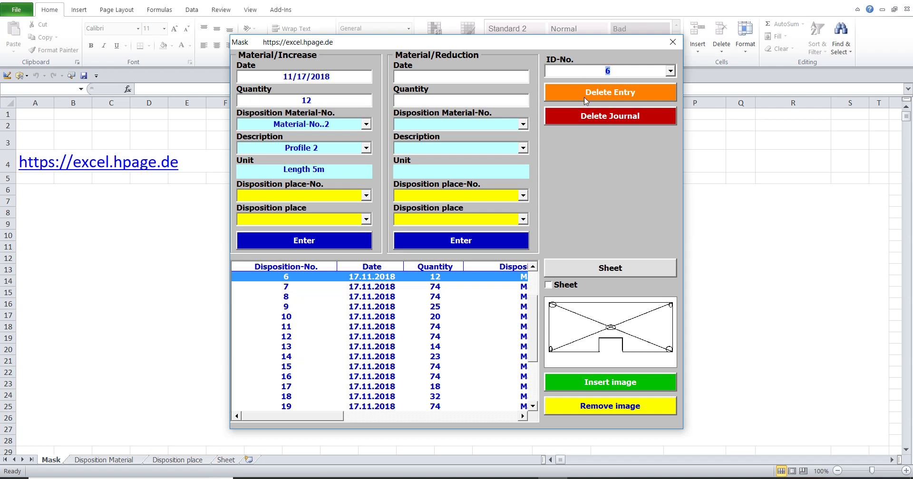
click(586, 93)
click(549, 285)
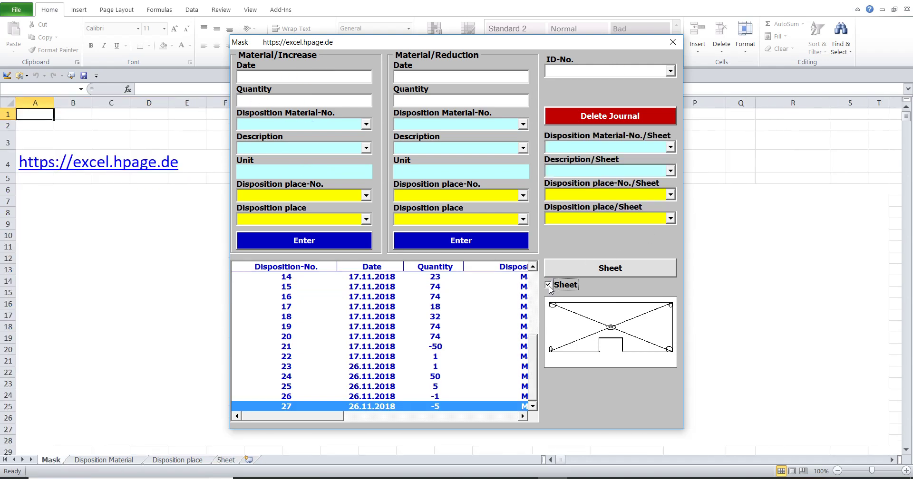
- Enter the increase date and a quantity of 4 for Material-No.1
click(306, 77)
text(2)
click(331, 99)
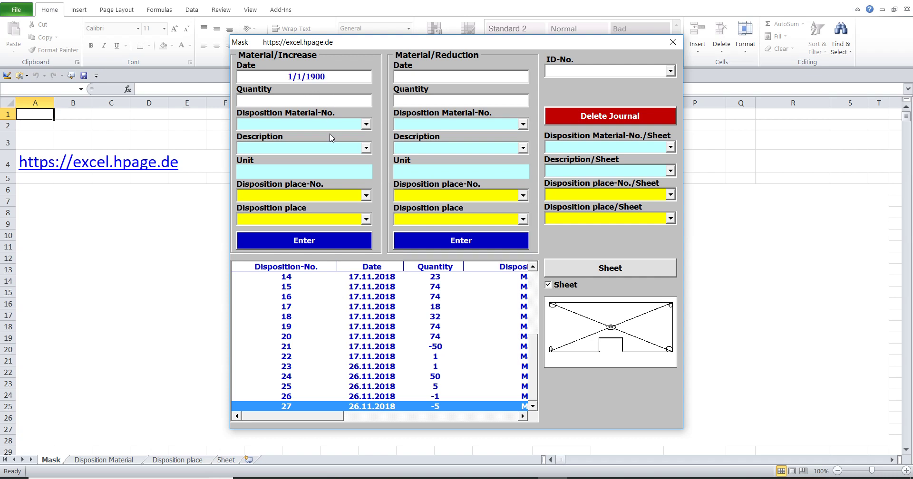
text(4)
click(363, 124)
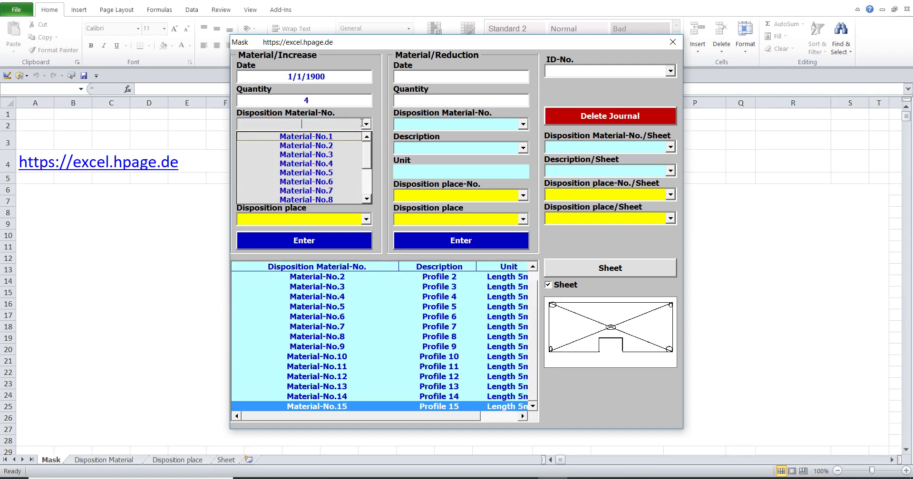
click(341, 137)
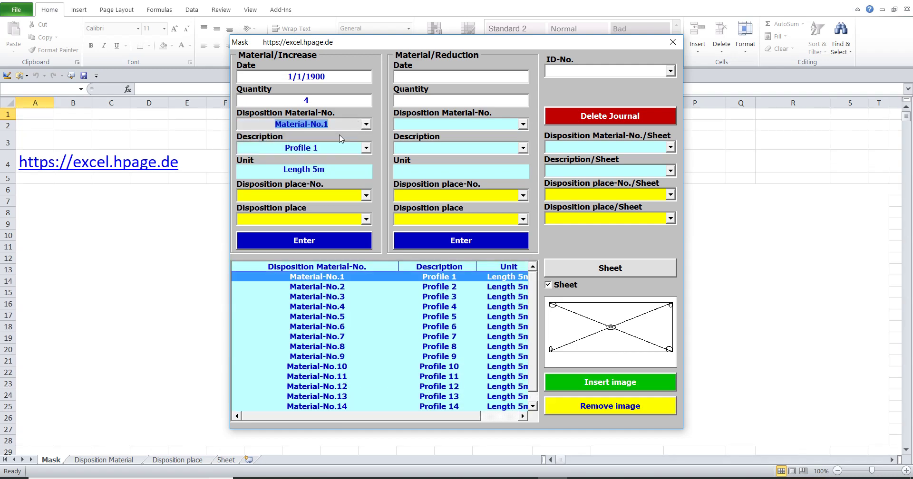
- Choose Place-No.21 (Shelf 3B_Tray1) and book the increase as journal entry 28
click(338, 197)
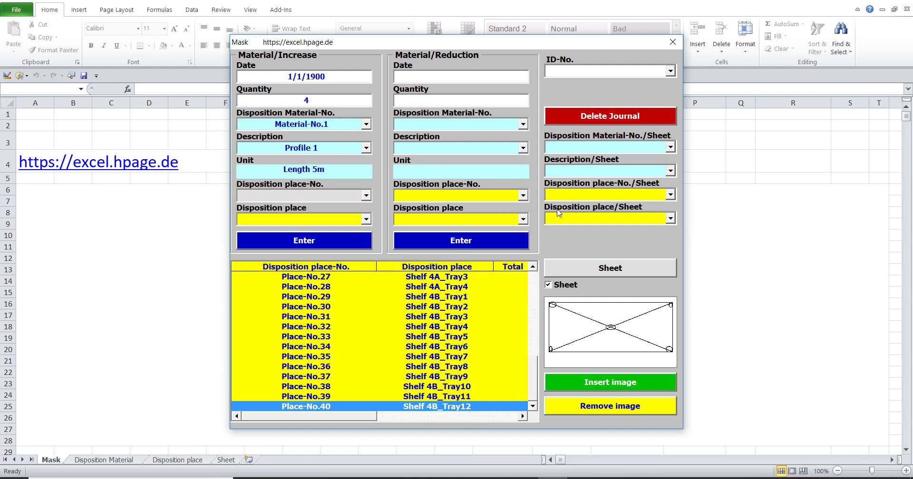
click(670, 195)
click(643, 208)
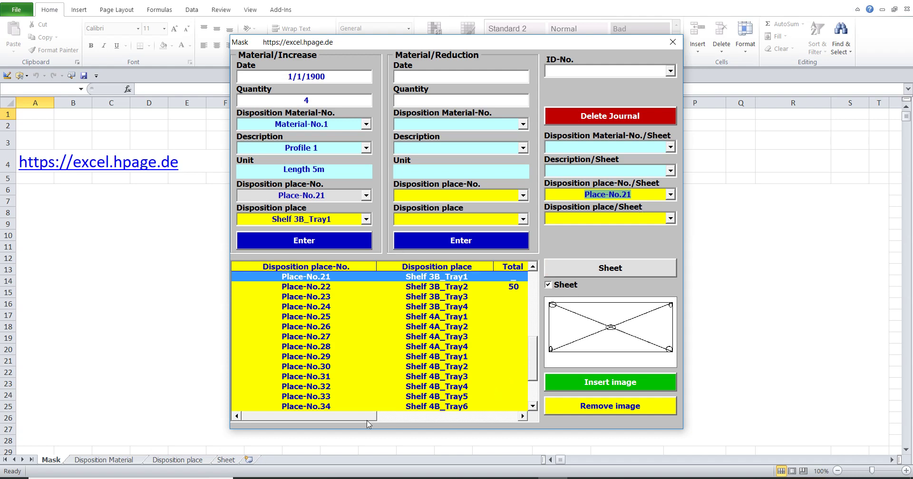
mouse_move(367, 420)
mouse_down()
mouse_move(482, 421)
mouse_move(366, 410)
mouse_up()
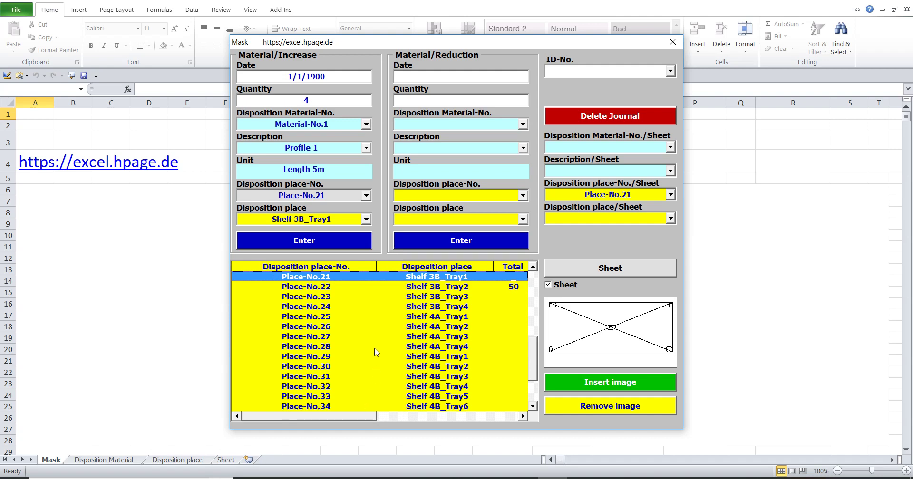
click(324, 238)
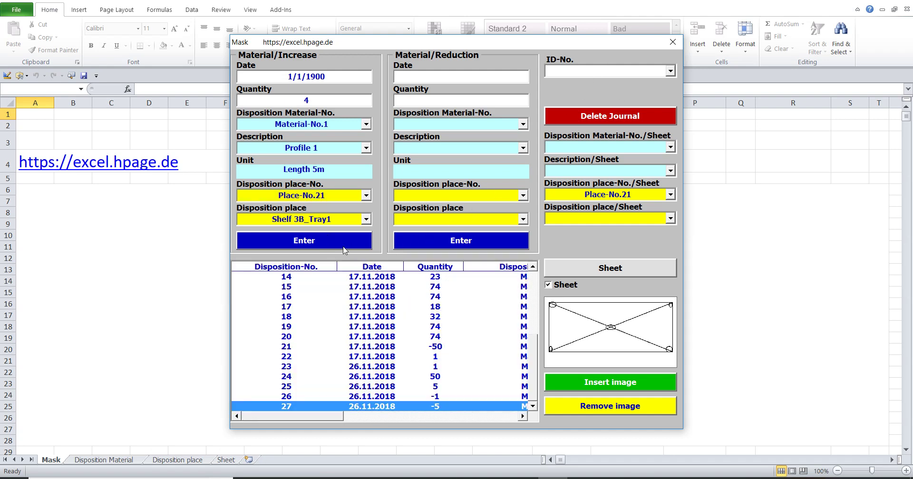
click(327, 240)
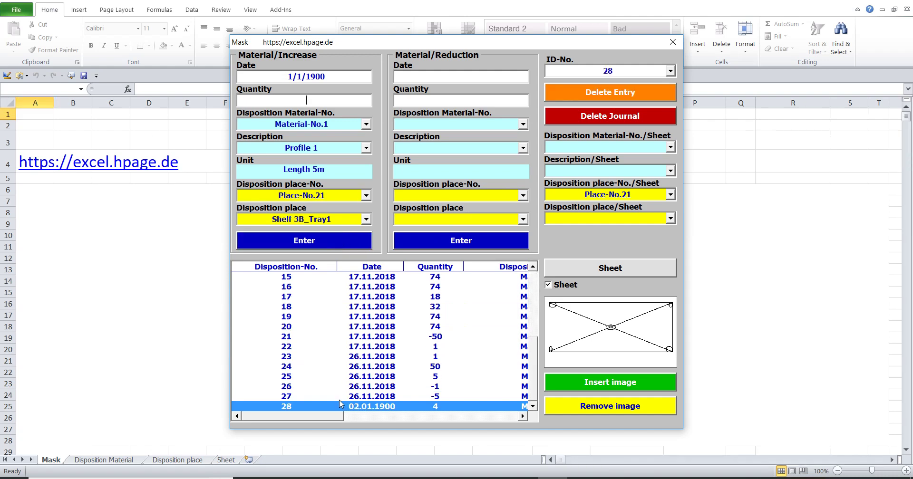
- Check the material and place totals, then enter date 26.11.2018 and quantity 34 for the increase
mouse_move(323, 417)
mouse_down()
mouse_move(445, 428)
mouse_move(290, 403)
mouse_up()
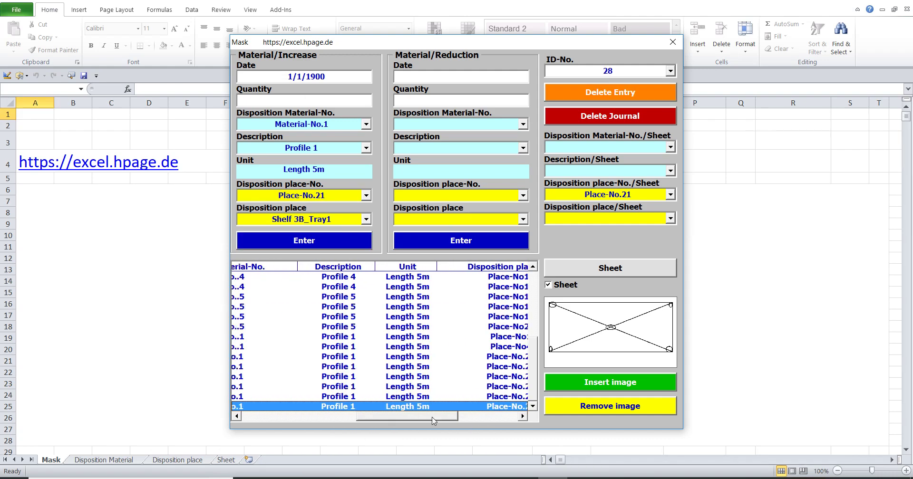
click(325, 124)
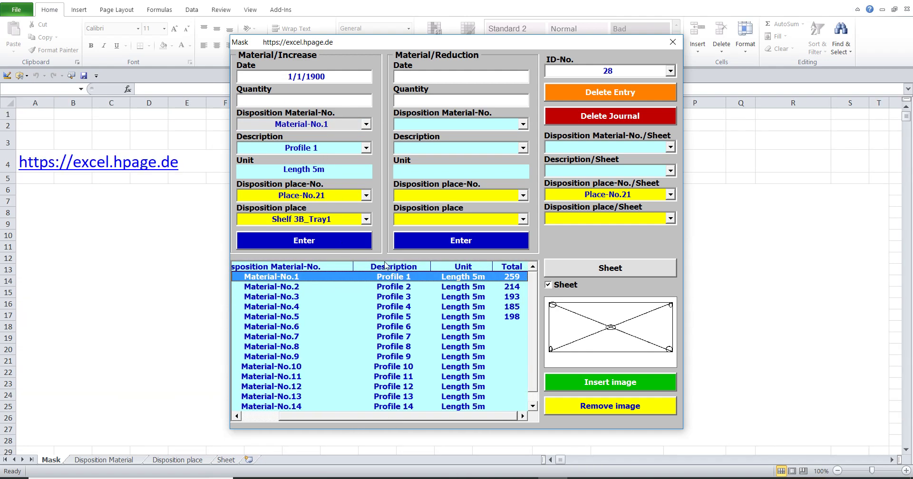
click(352, 193)
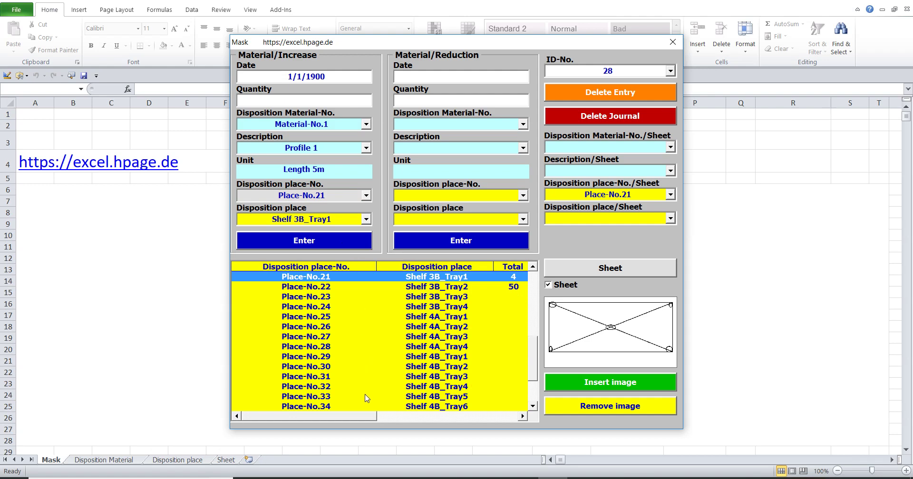
mouse_move(358, 416)
mouse_down()
mouse_move(447, 421)
mouse_move(357, 418)
mouse_up()
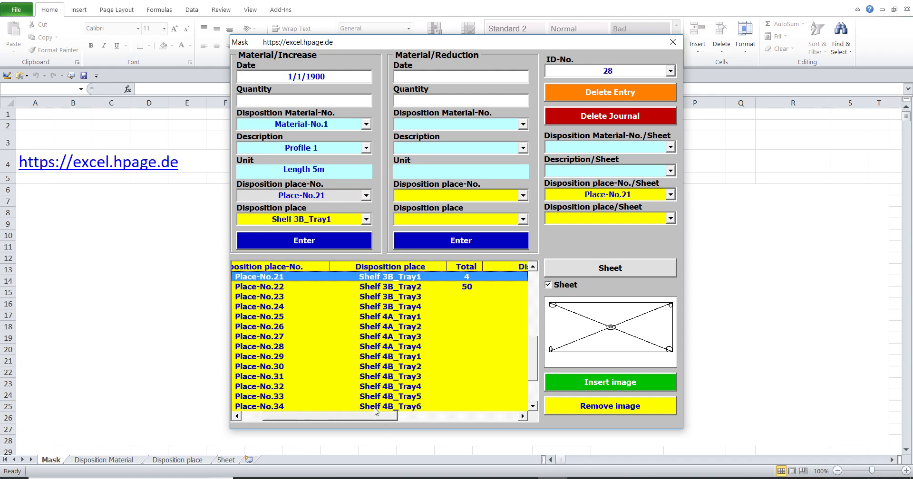
click(340, 79)
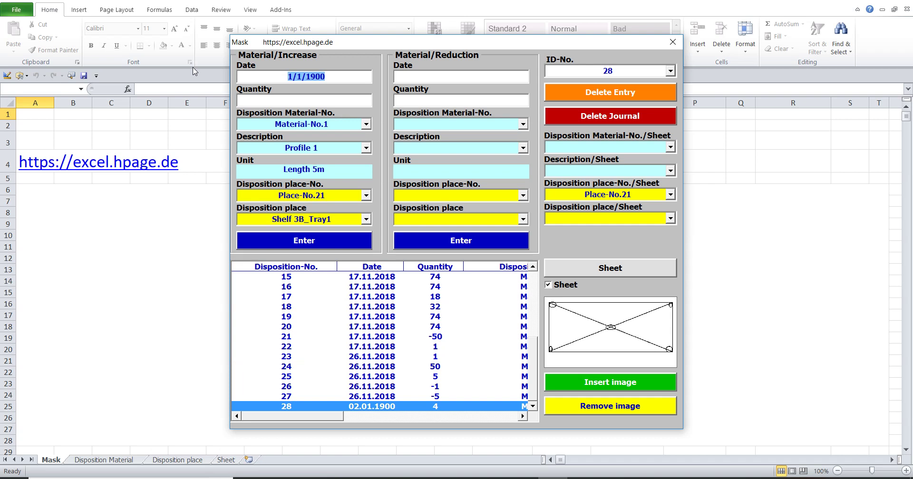
text(26)
click(323, 102)
text(34)
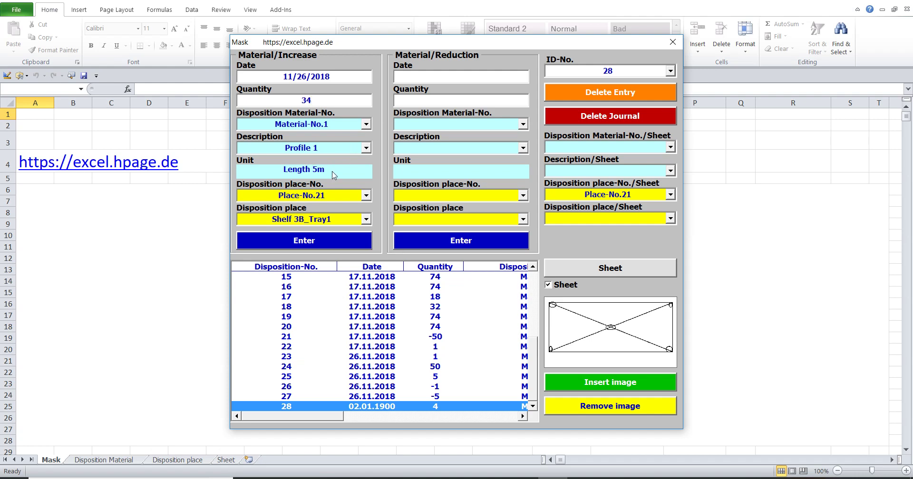
- Select Place-No.23 (Shelf 3B_Tray3) and book the 34-unit increase as journal entry 29
click(340, 196)
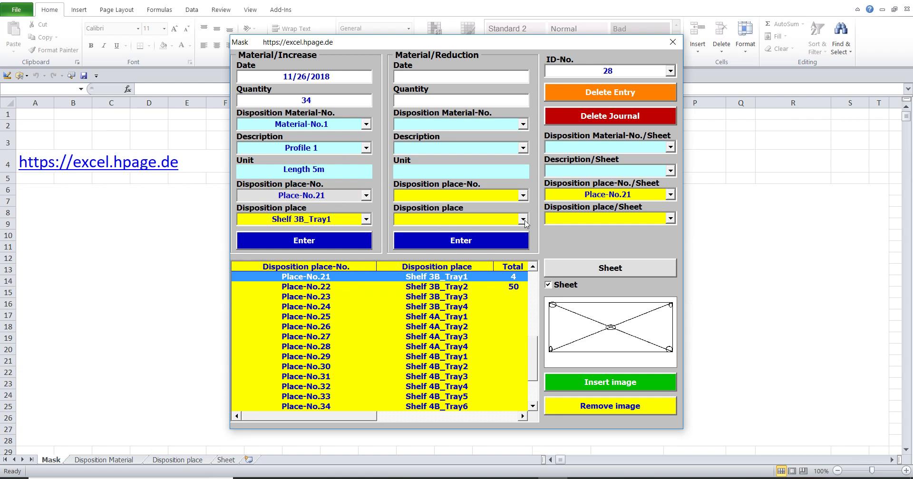
click(671, 195)
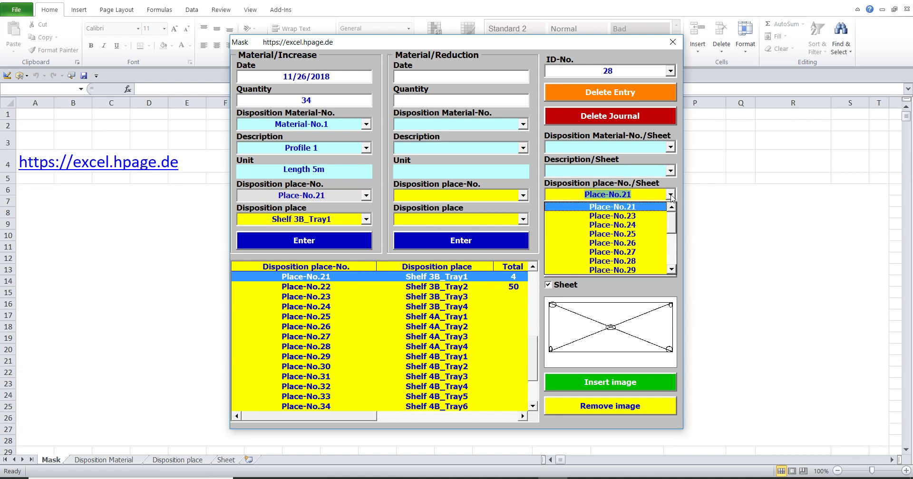
click(641, 217)
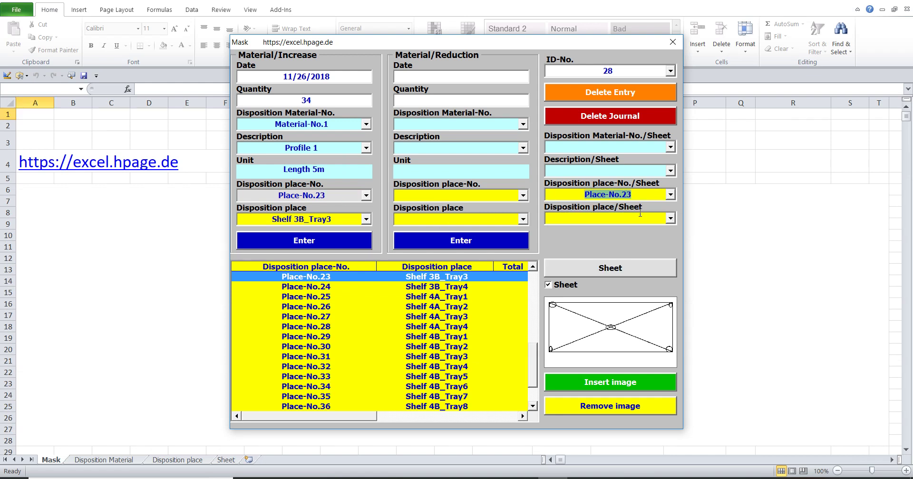
drag(363, 418, 483, 418)
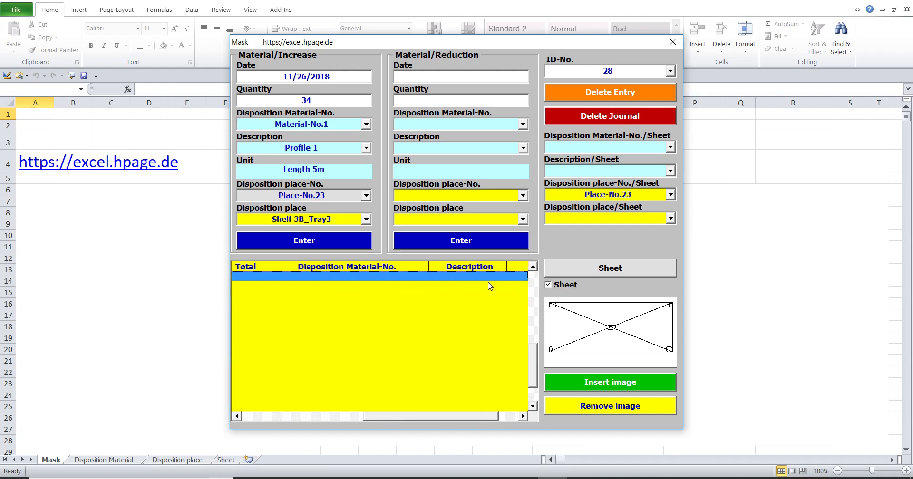
drag(471, 417, 356, 407)
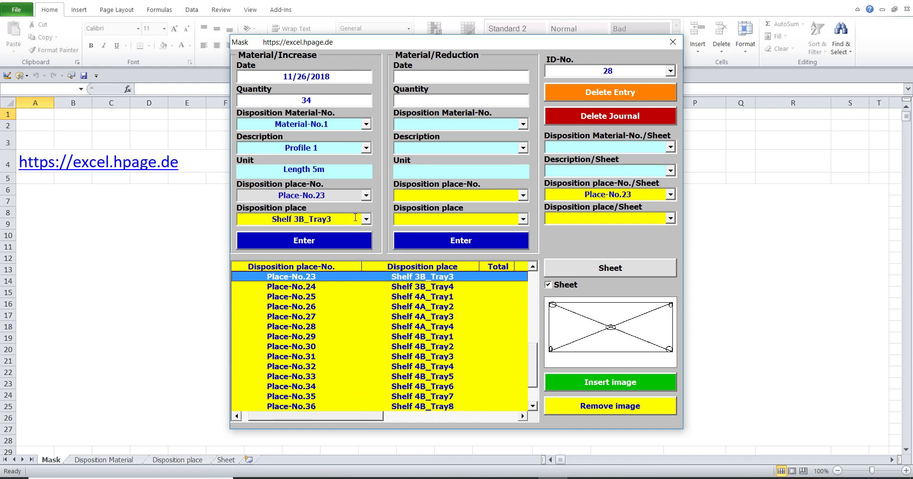
click(609, 71)
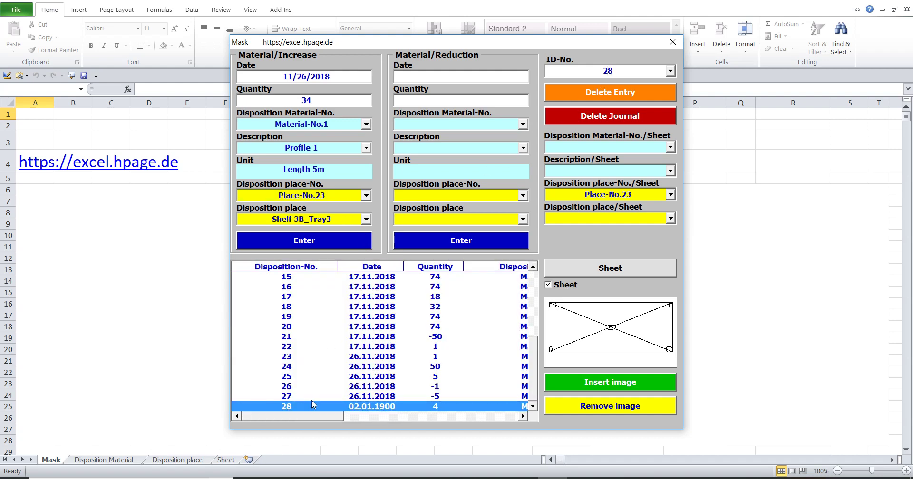
mouse_move(309, 417)
mouse_down()
mouse_move(455, 426)
mouse_move(309, 418)
mouse_up()
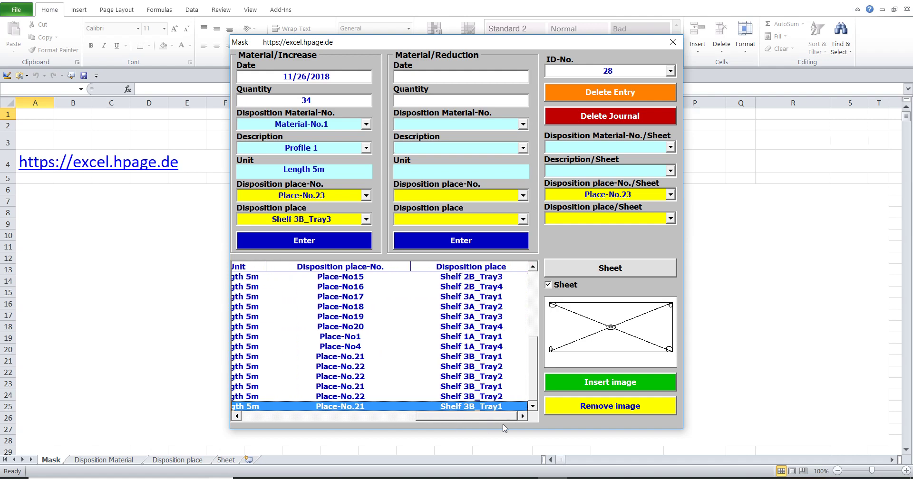
click(314, 241)
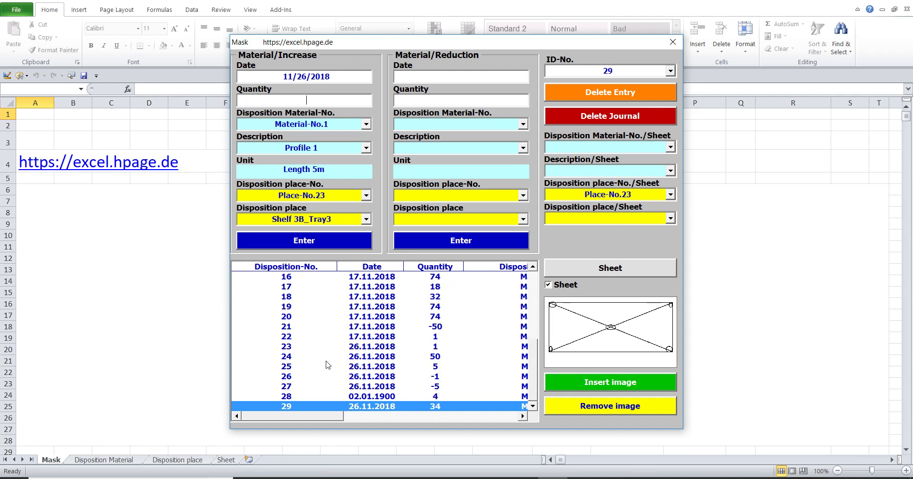
- Check the stock totals in the material and storage place lists
mouse_move(308, 418)
mouse_down()
mouse_move(516, 425)
mouse_move(358, 425)
mouse_up()
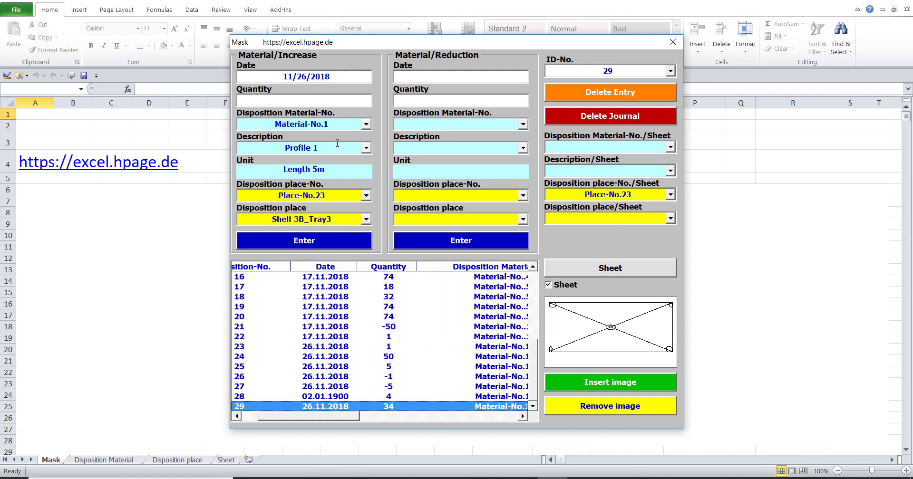
click(331, 123)
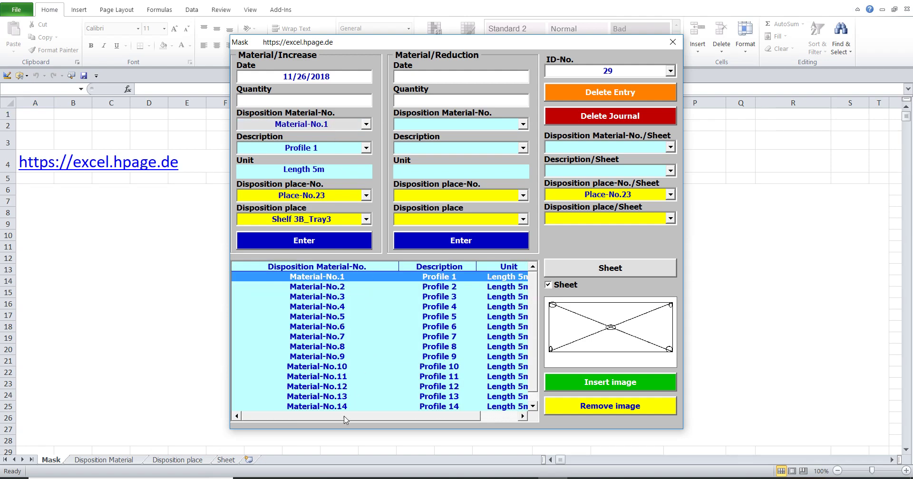
drag(348, 419, 403, 426)
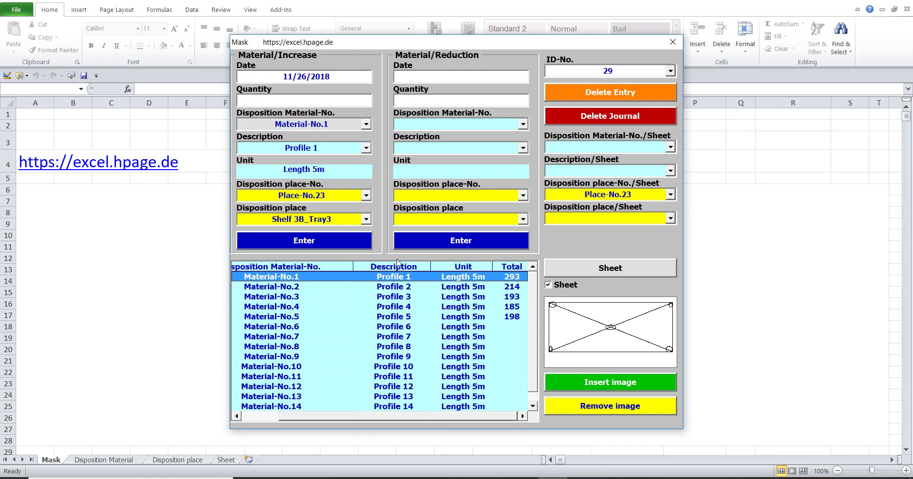
click(346, 195)
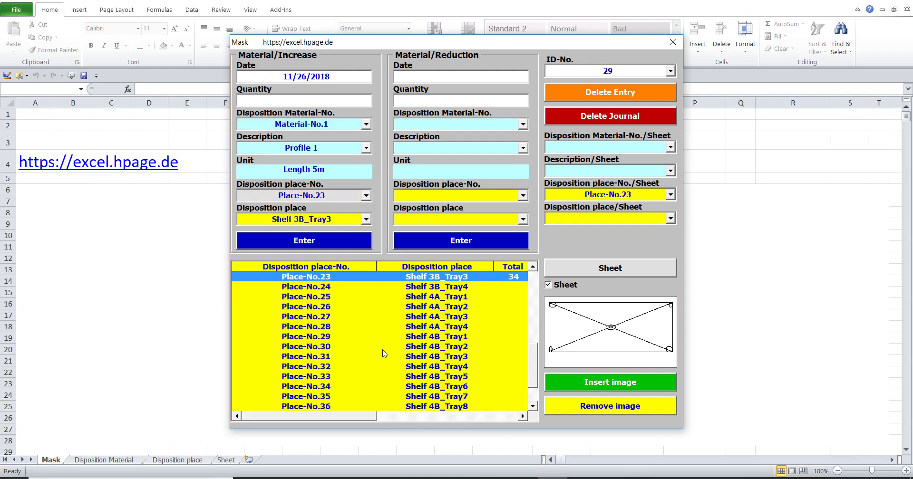
mouse_move(369, 417)
mouse_down()
mouse_move(413, 427)
mouse_move(516, 418)
mouse_up()
- Close the form with the Sheet button and select header cell A1 of the Sheet table
click(610, 270)
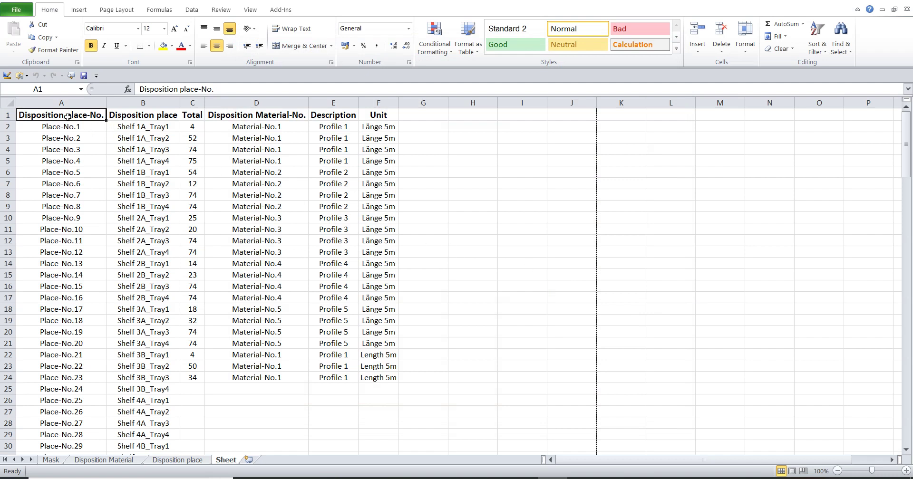
click(67, 117)
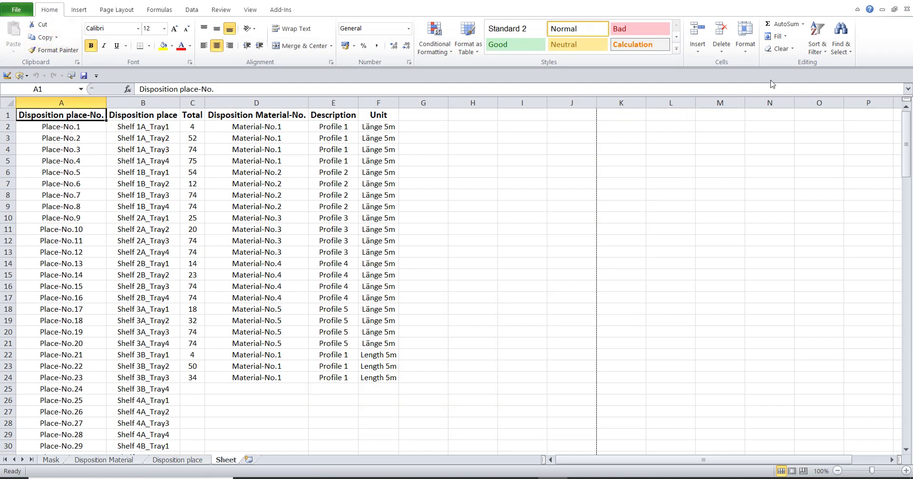
click(818, 46)
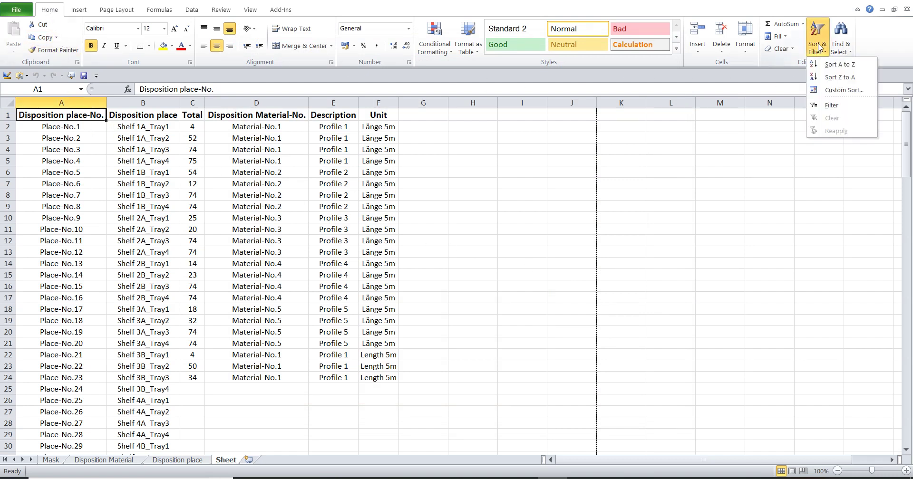
- Turn on table filtering, limit column D to Material-No.1, and reopen the Mask form
click(835, 107)
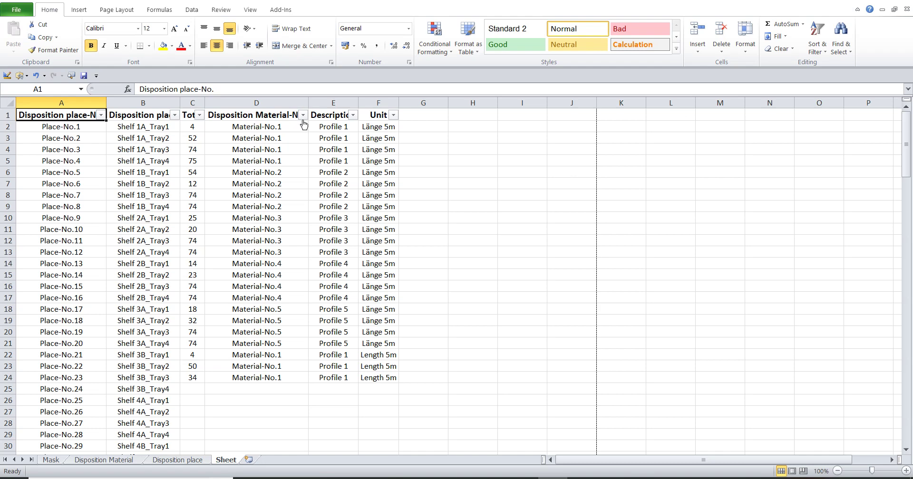
click(303, 116)
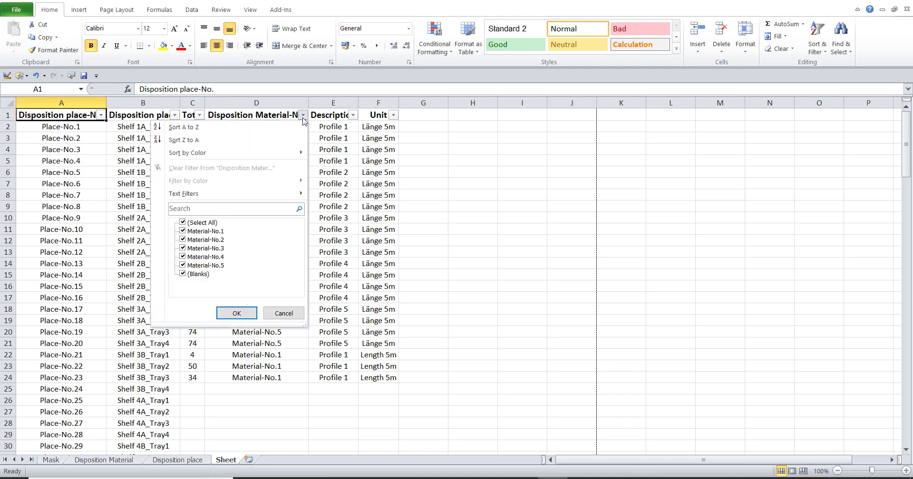
click(183, 223)
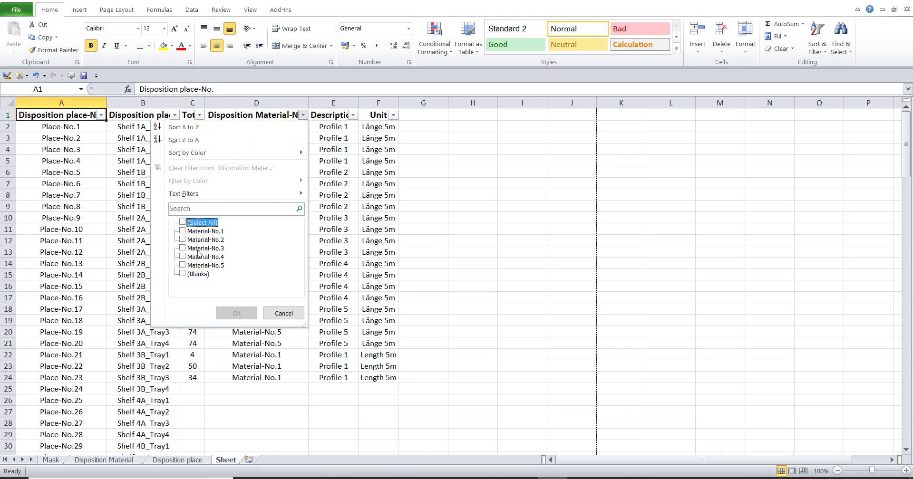
click(182, 231)
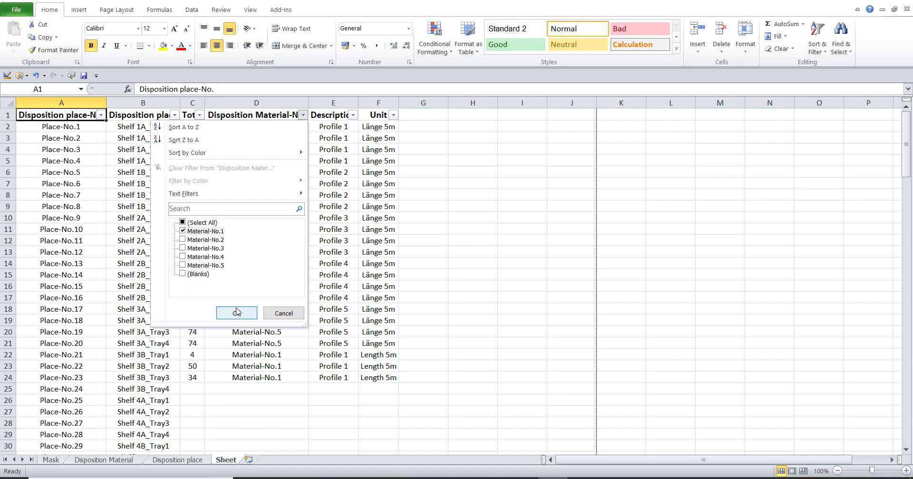
click(237, 312)
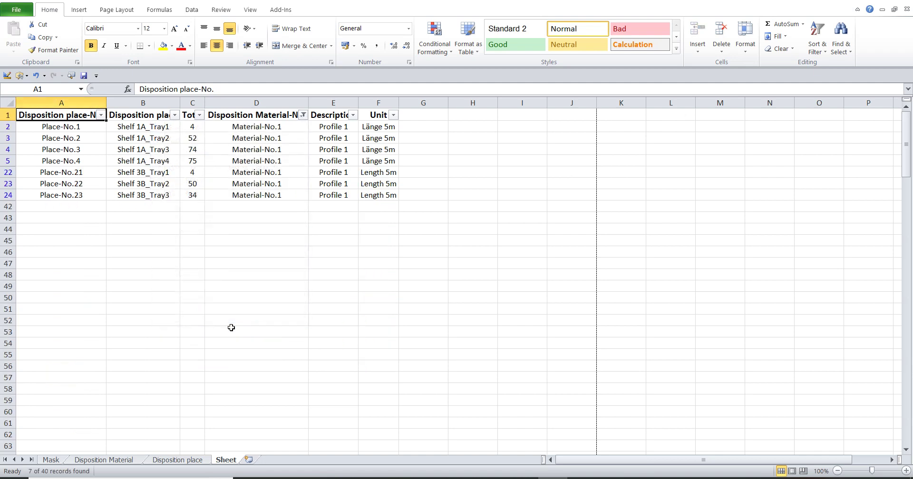
click(52, 460)
click(400, 141)
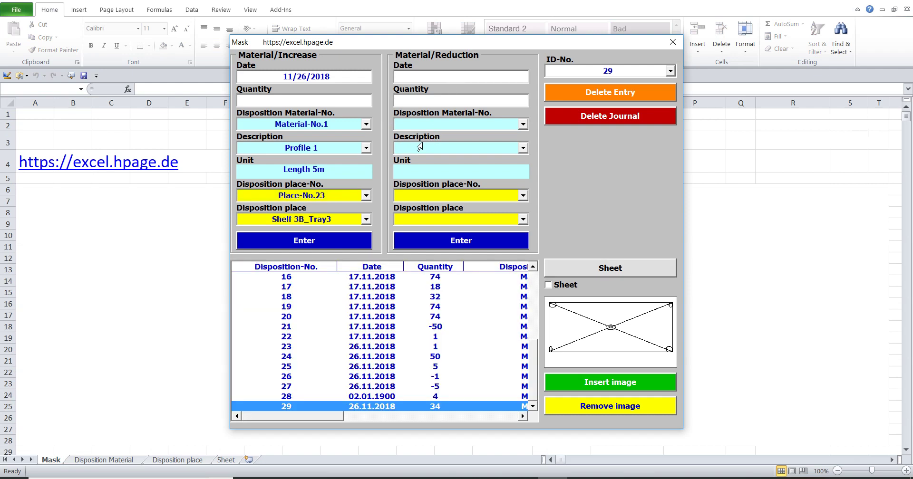
- Enter the reduction date, choose Material-No.1, and enable the Sheet place filter
text(3)
click(471, 101)
click(523, 124)
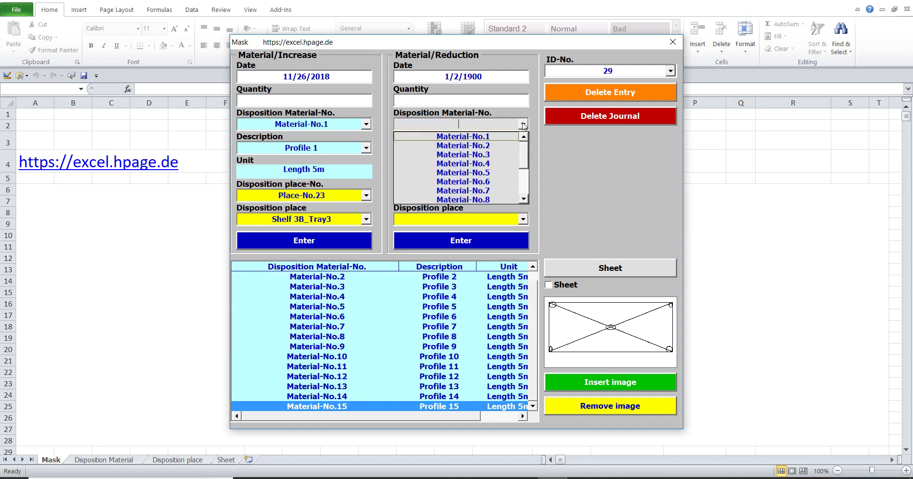
click(498, 137)
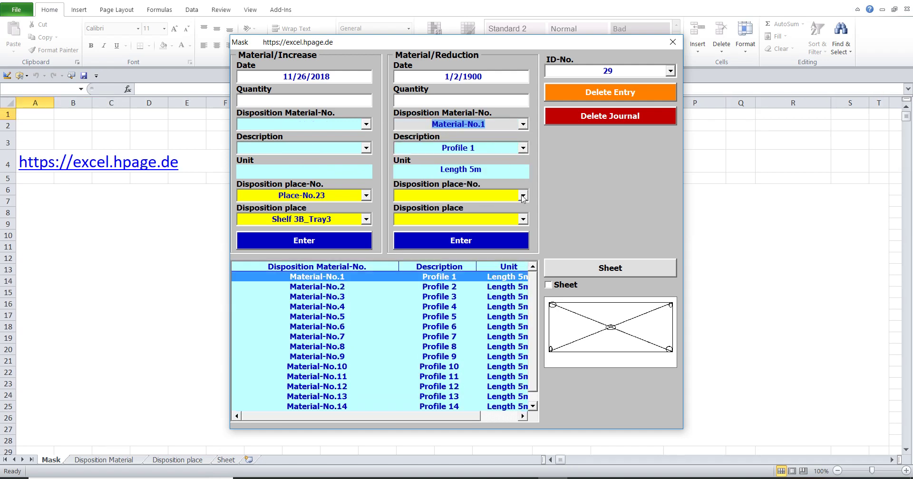
click(551, 284)
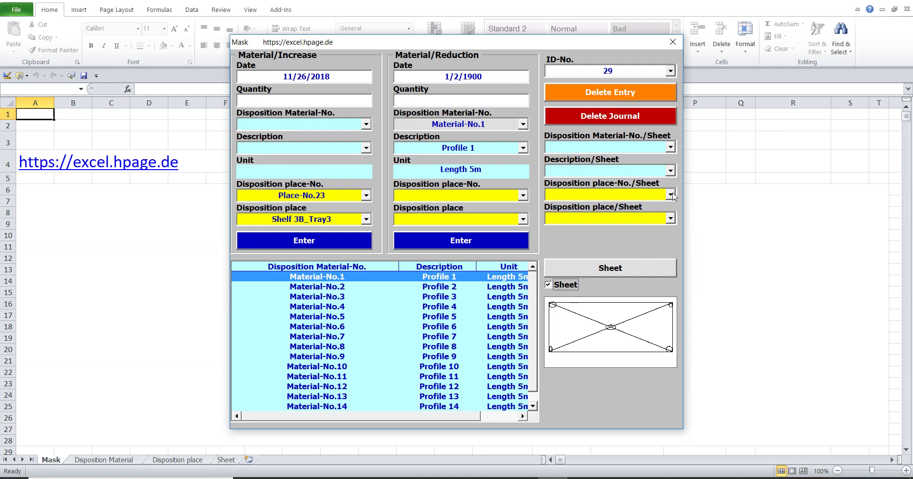
- Set quantity 50 and Place-No.2 (Shelf 1A_Tray2), then book the reduction as entry 30
click(477, 102)
text(50)
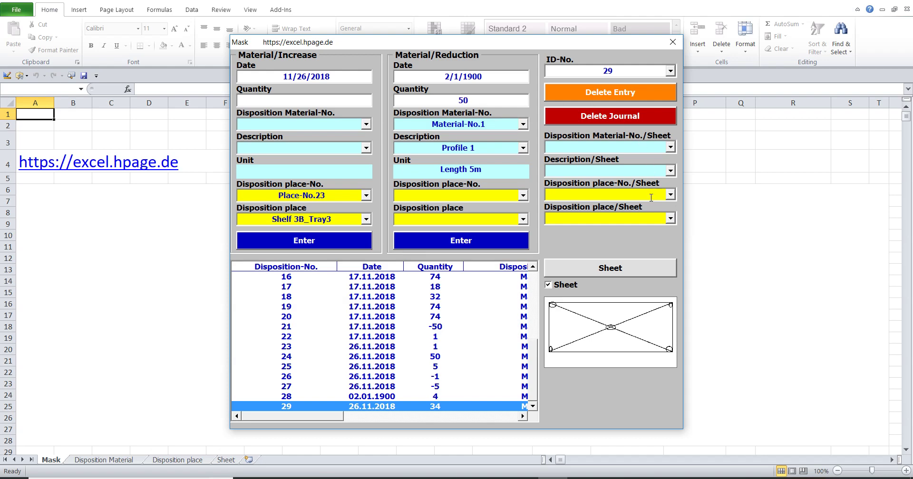
click(471, 194)
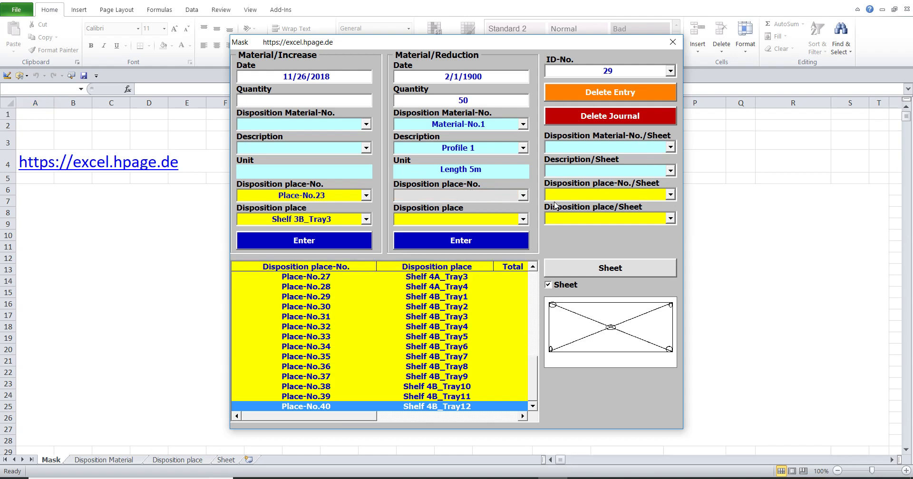
click(670, 194)
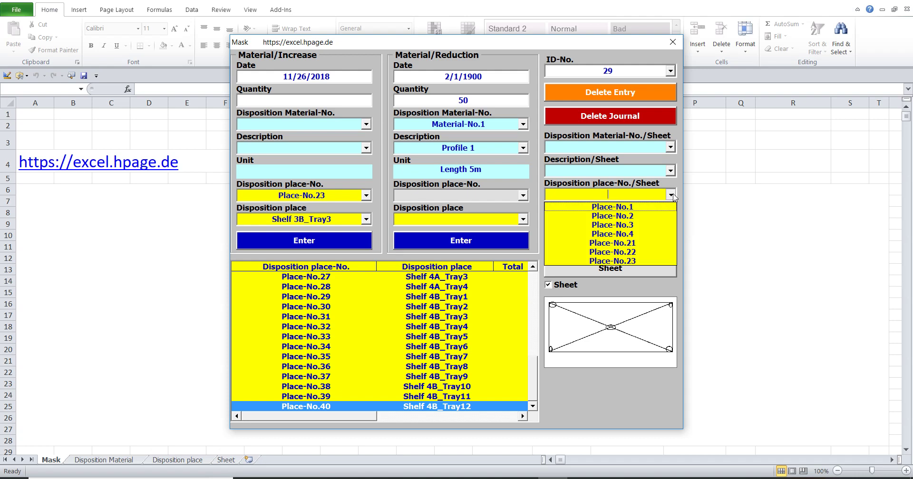
click(650, 208)
drag(355, 417, 386, 419)
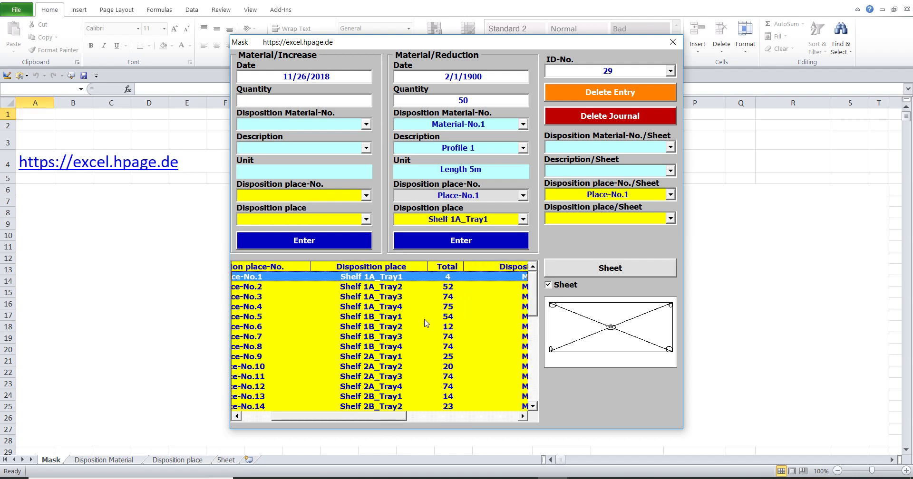
click(670, 194)
click(654, 216)
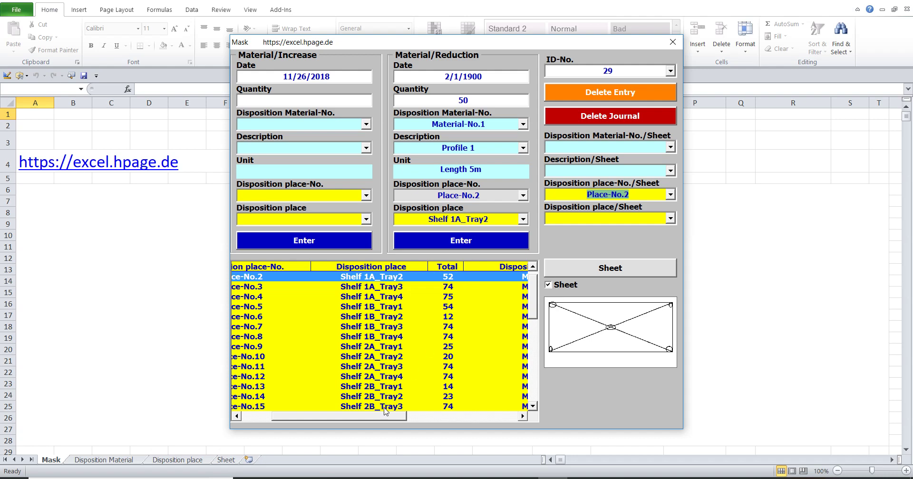
mouse_move(383, 419)
mouse_down()
mouse_move(391, 419)
mouse_move(383, 419)
mouse_up()
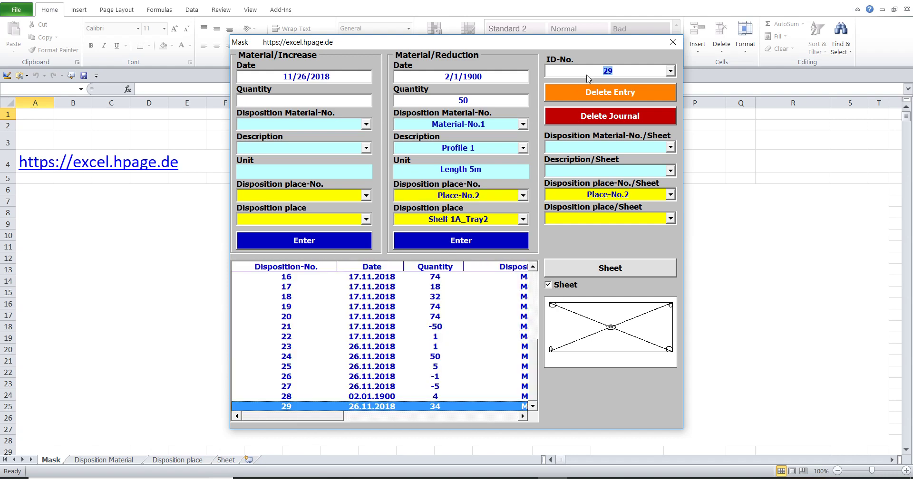
click(460, 243)
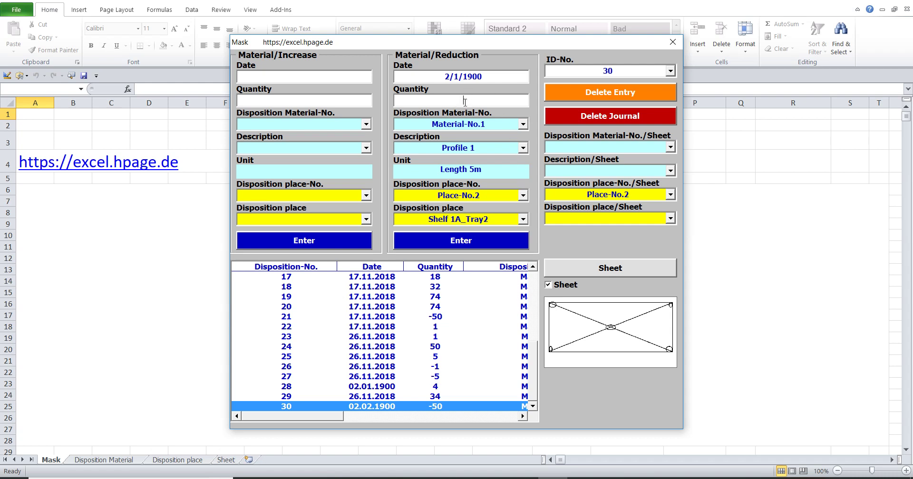
- Set date 11/26/2018 and quantity 60, pick Place-No.3, and book the reduction as entry 31
text(w)
key(Tab)
text(0)
click(490, 127)
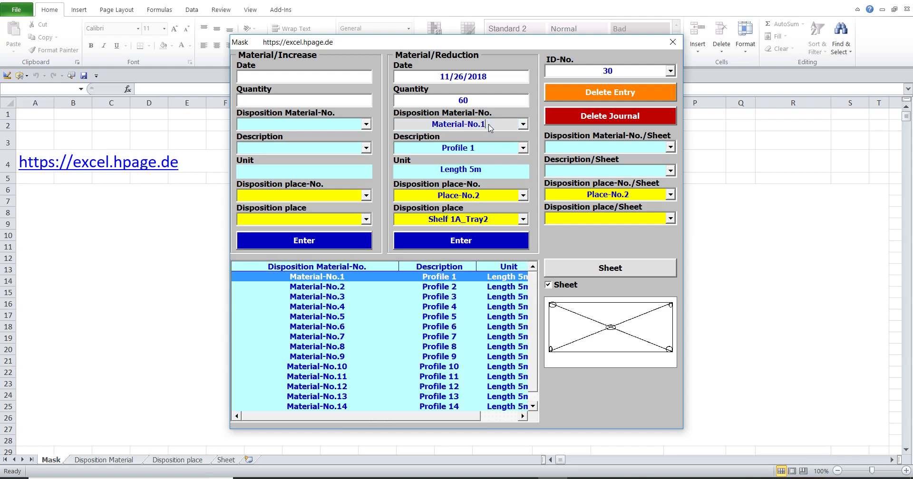
click(495, 195)
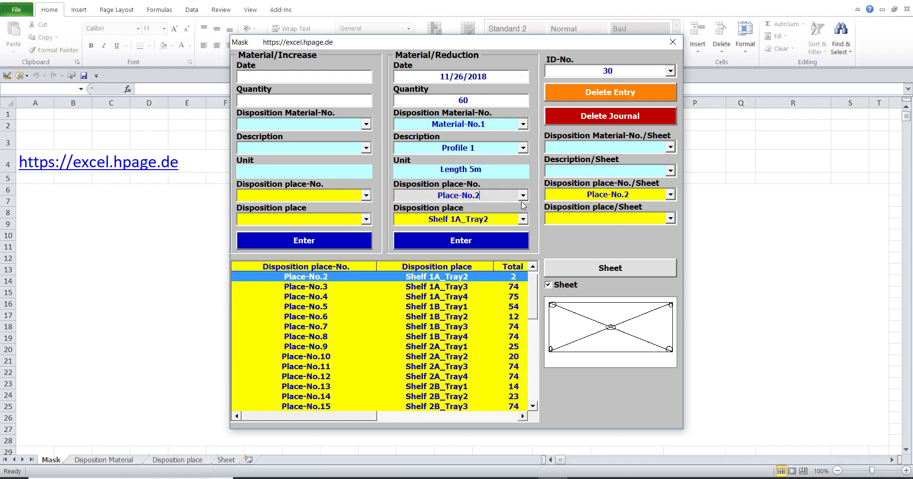
click(671, 195)
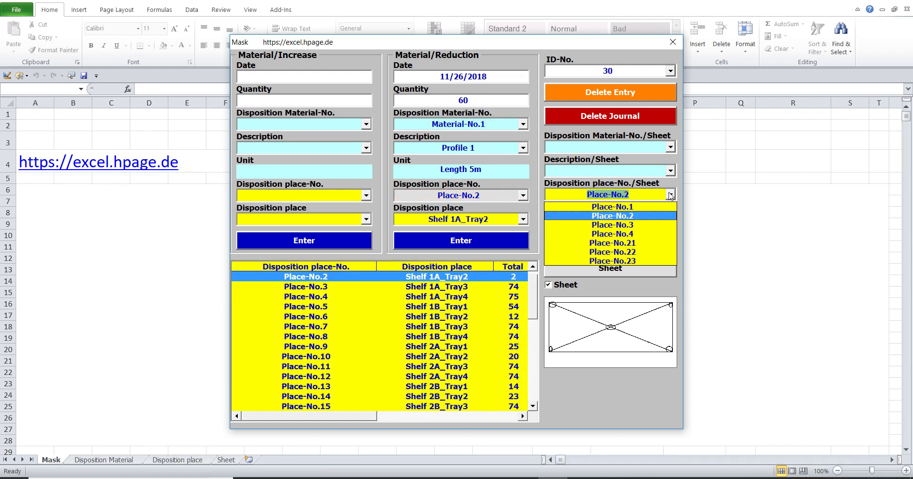
click(645, 228)
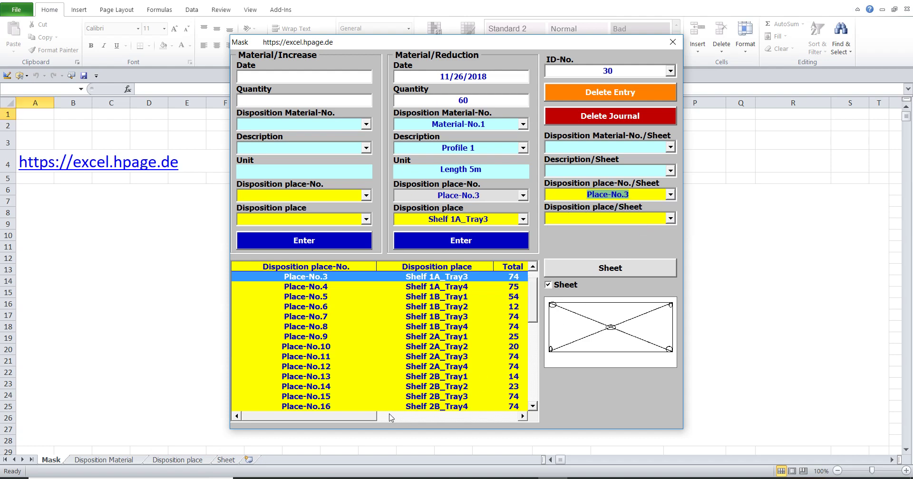
drag(373, 417, 429, 418)
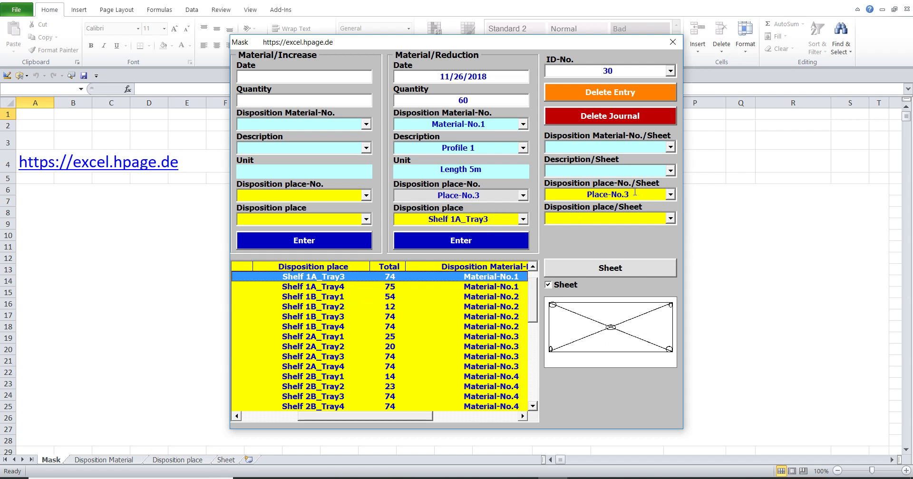
click(485, 243)
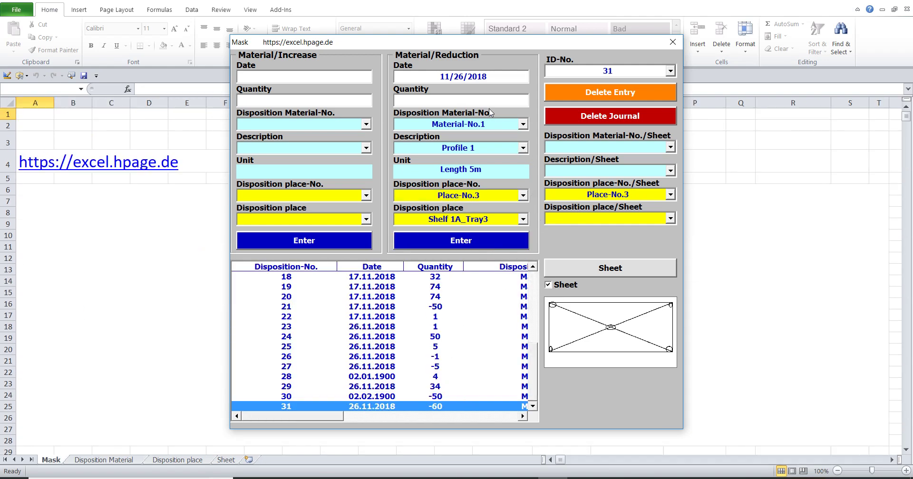
- Check the material and place totals, with Shelf 1A_Tray3 now at 14
click(488, 125)
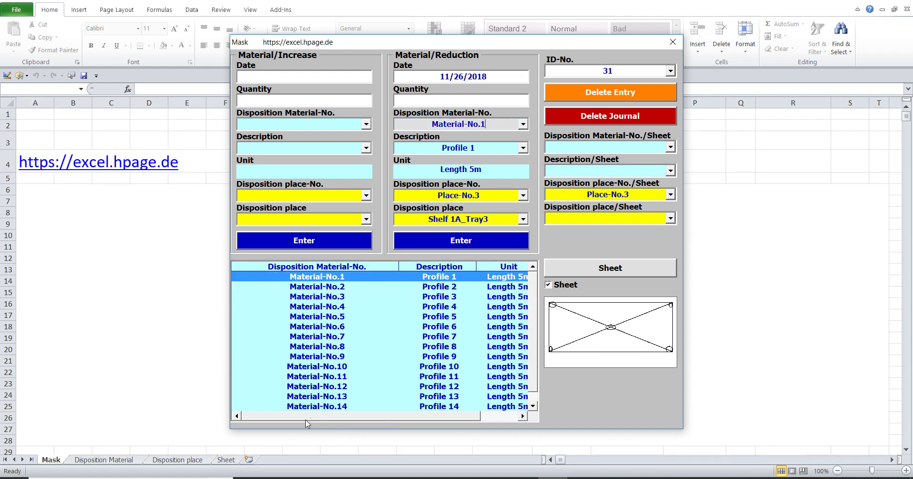
drag(309, 418, 386, 418)
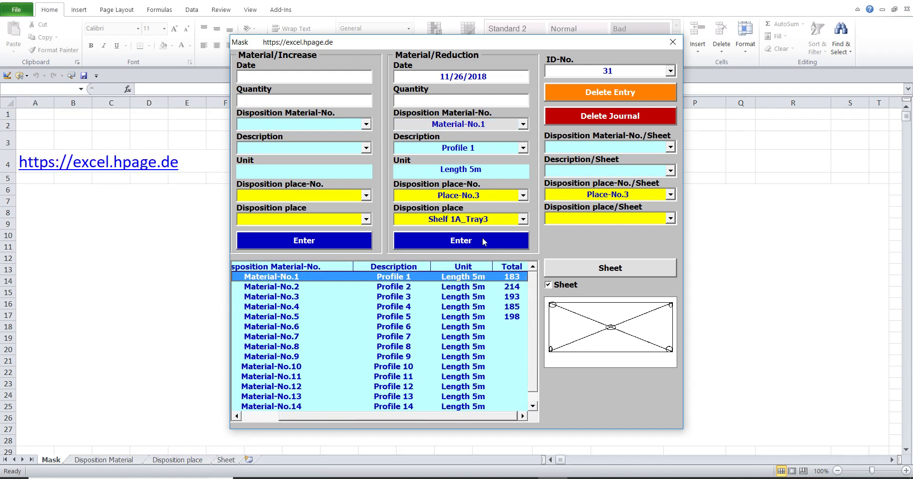
click(493, 200)
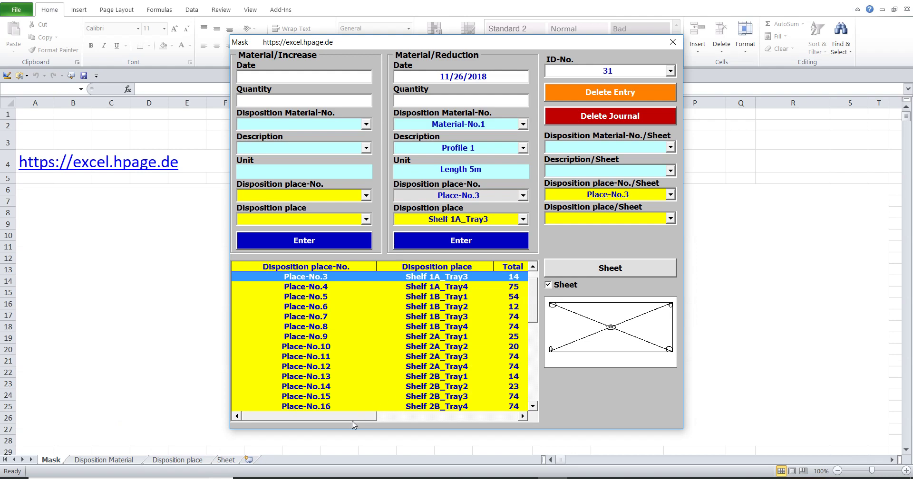
drag(353, 417, 483, 418)
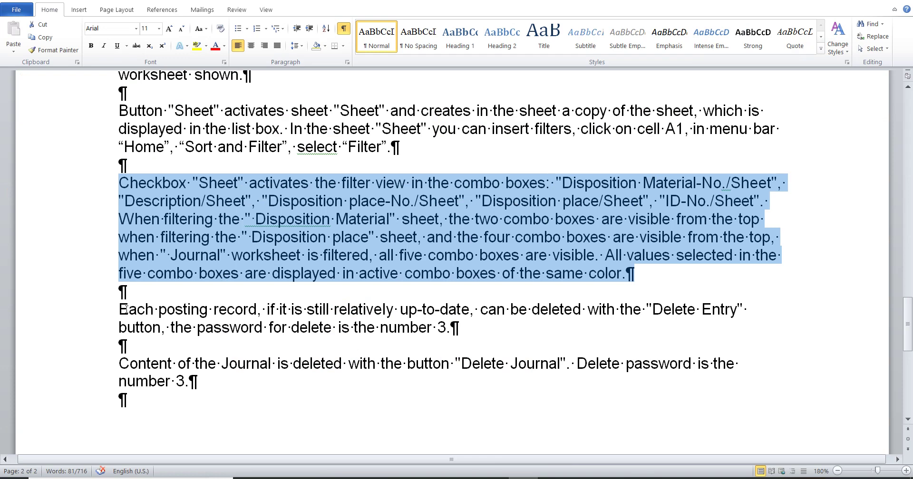
- Select the Word paragraph on deleting posting records, then return to Excel
drag(120, 309, 491, 324)
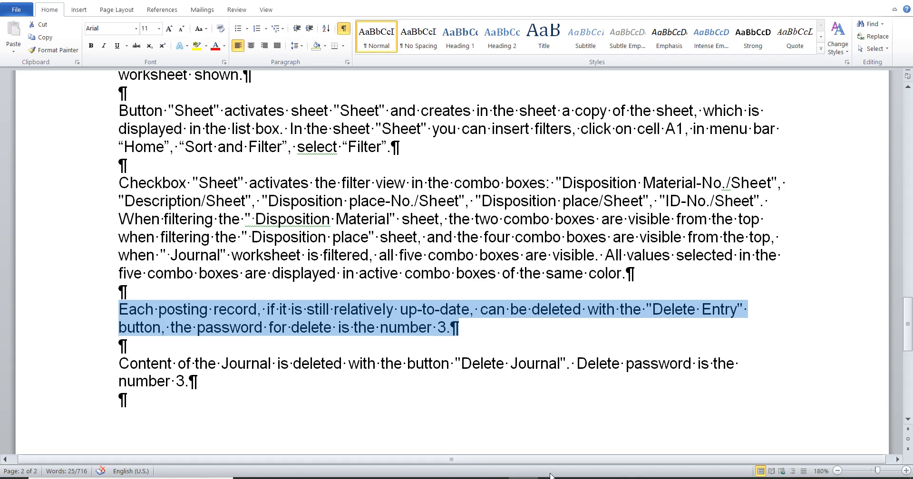
click(552, 477)
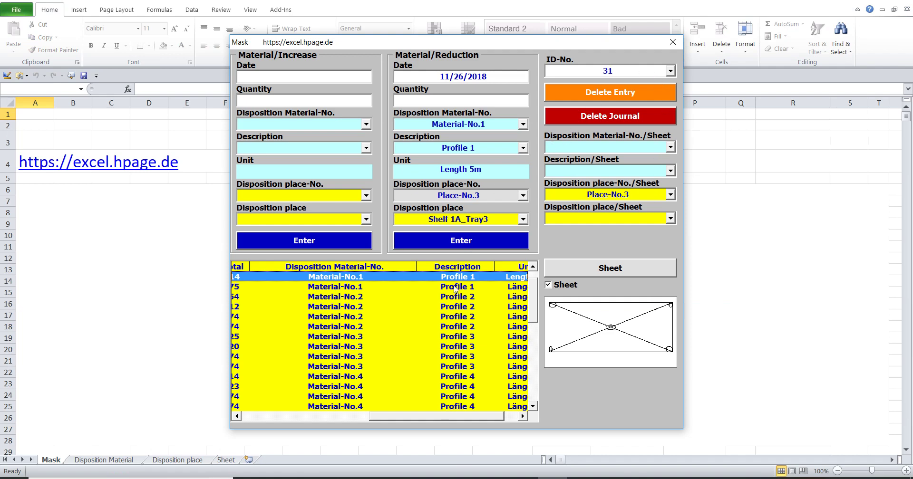
- Review the totals, then delete journal entry 31 and confirm with the password
click(485, 128)
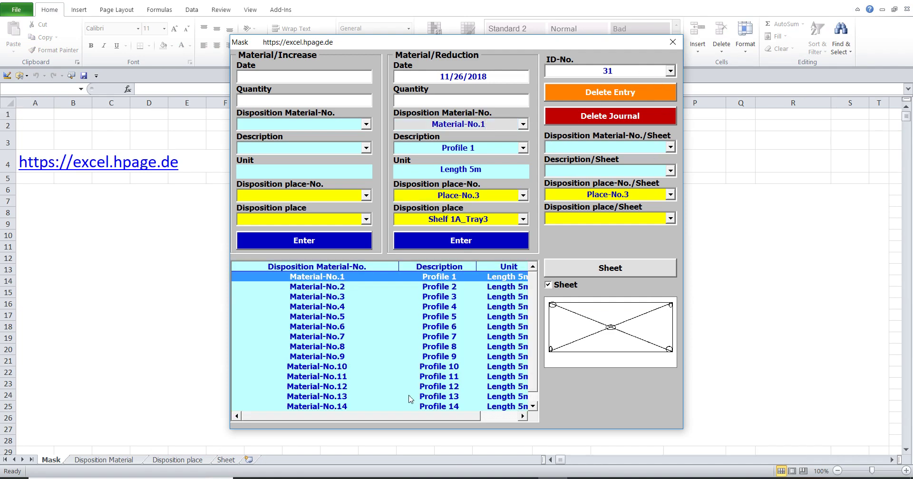
drag(393, 417, 447, 423)
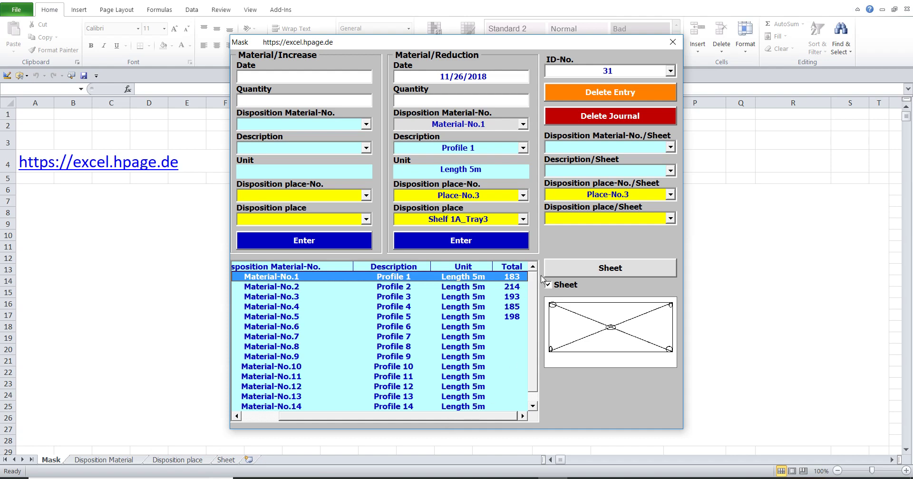
click(500, 201)
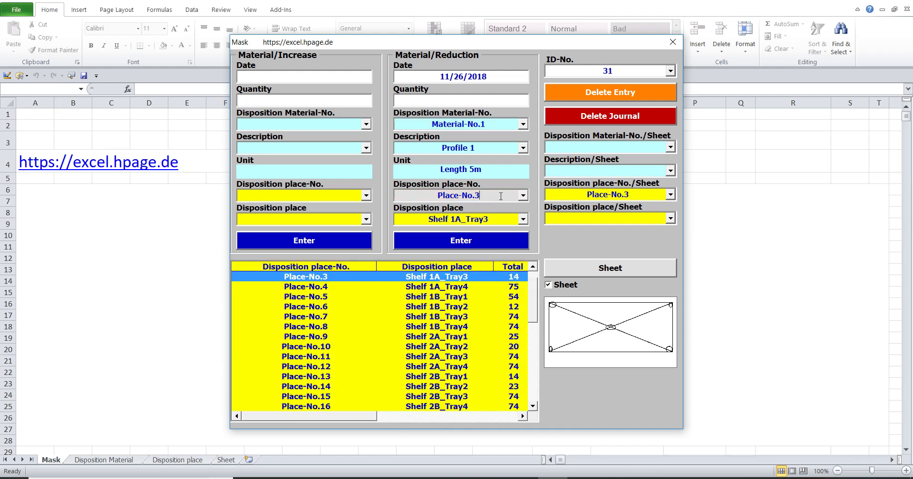
drag(370, 418, 405, 417)
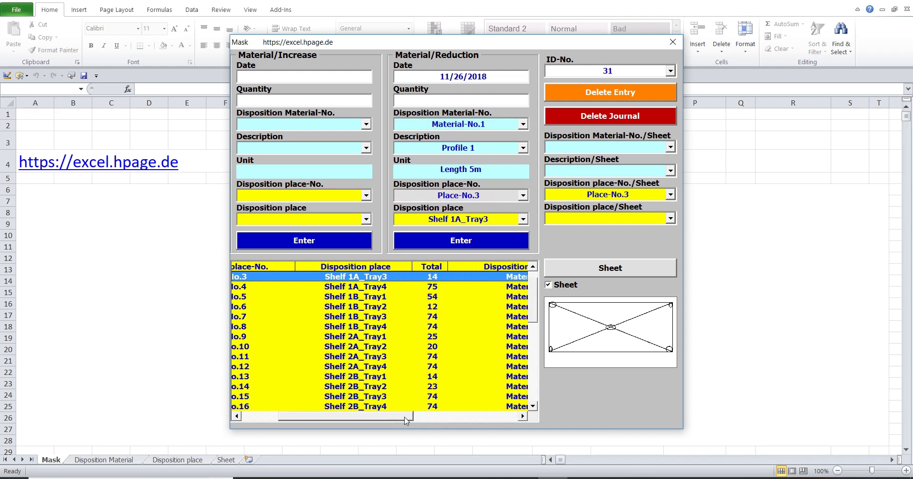
click(632, 72)
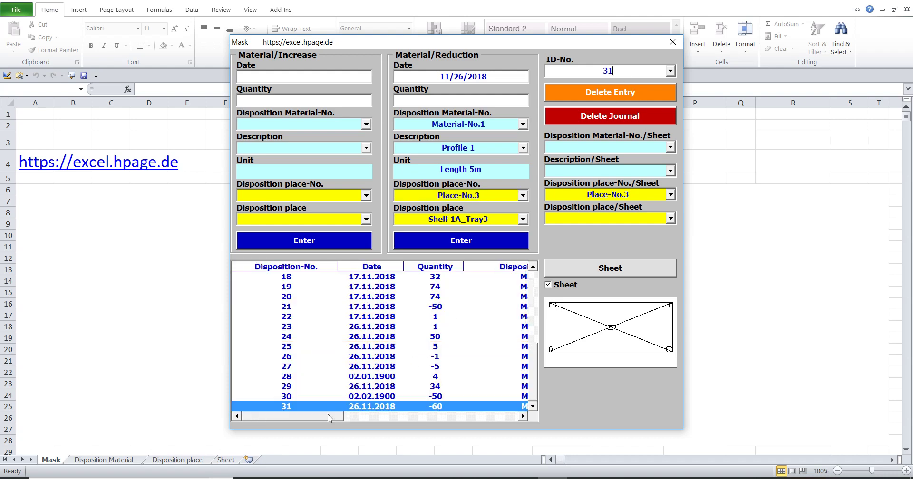
drag(330, 417, 375, 416)
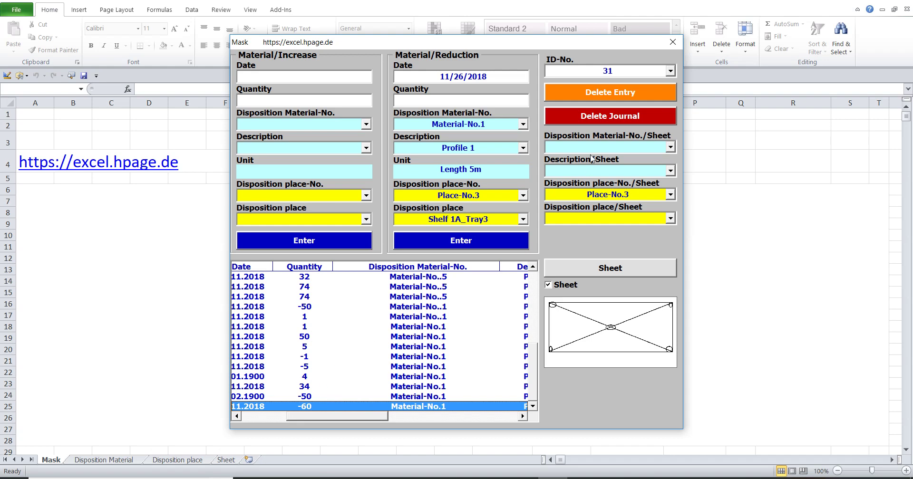
click(606, 94)
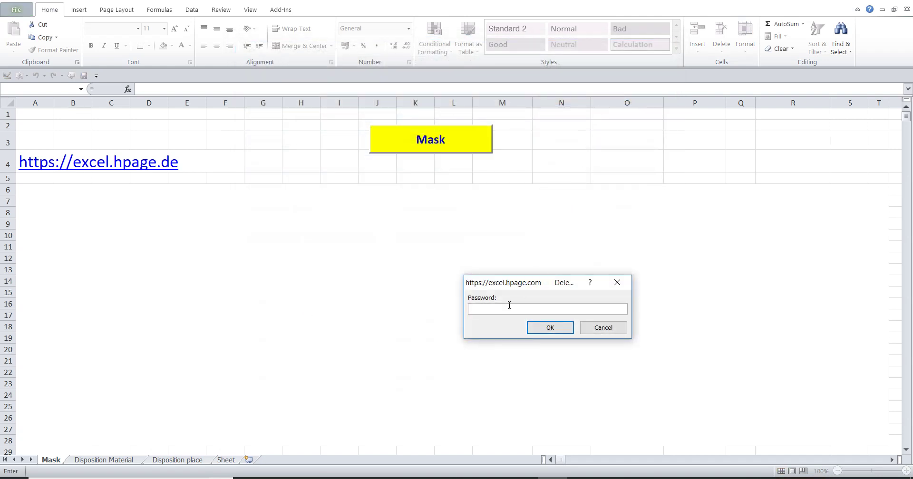
click(547, 328)
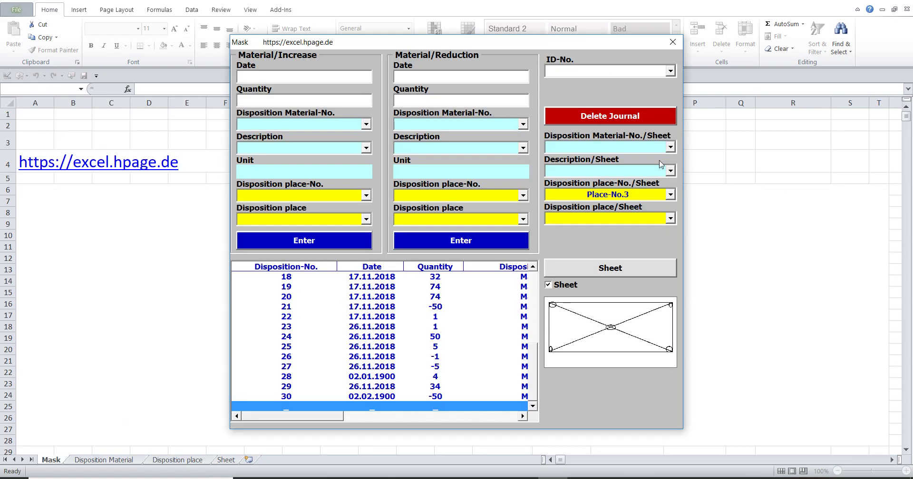
- Clear the journal ID selection and choose Material-No.1 for the reduction
click(671, 71)
drag(672, 100, 669, 151)
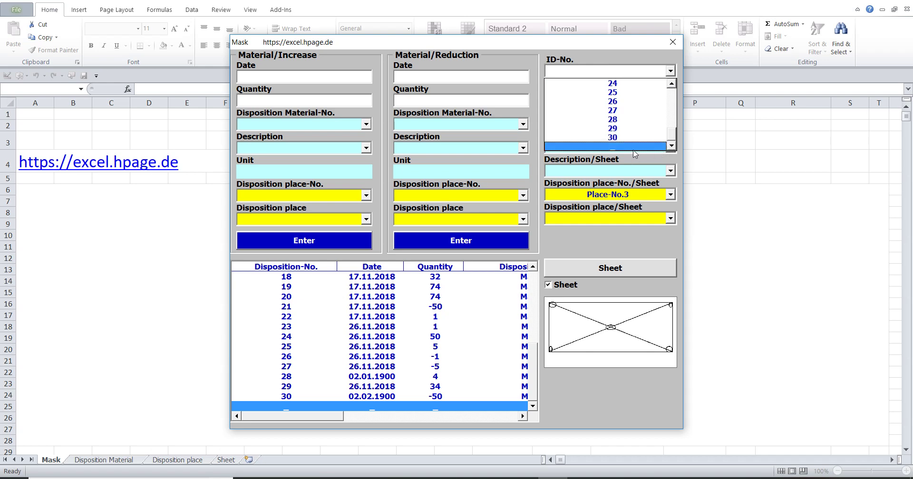
click(634, 148)
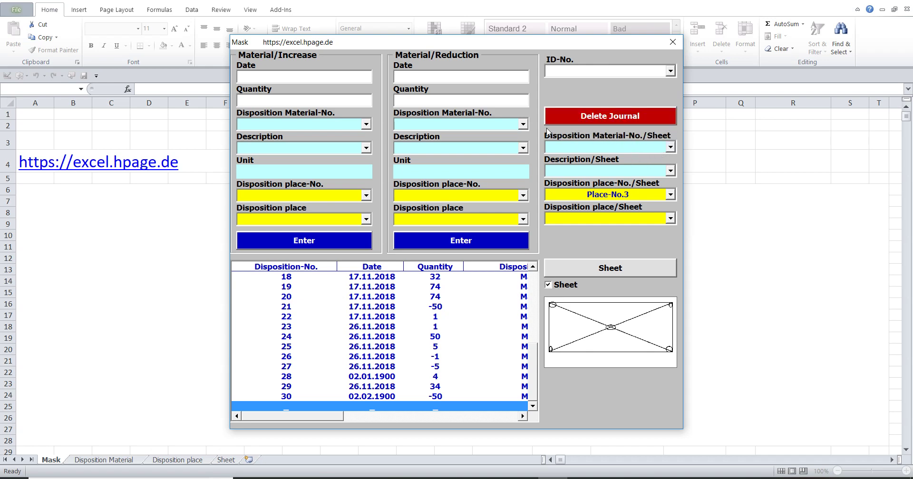
click(523, 125)
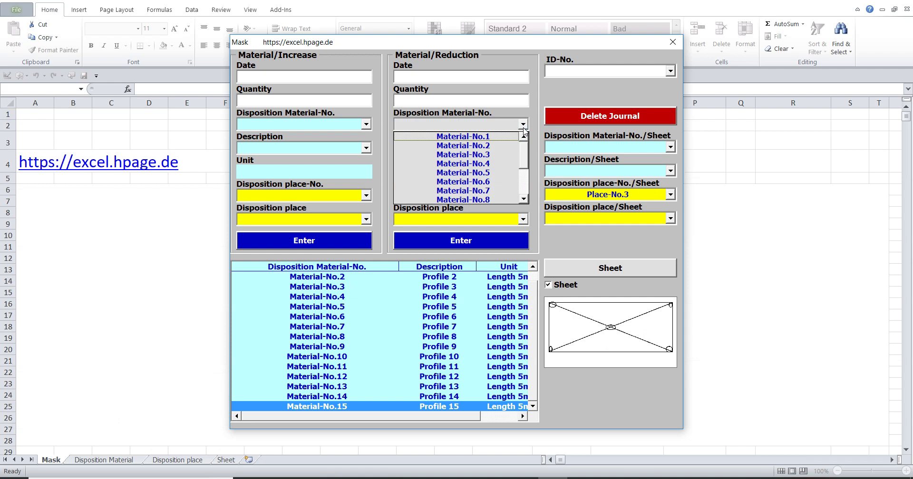
click(505, 137)
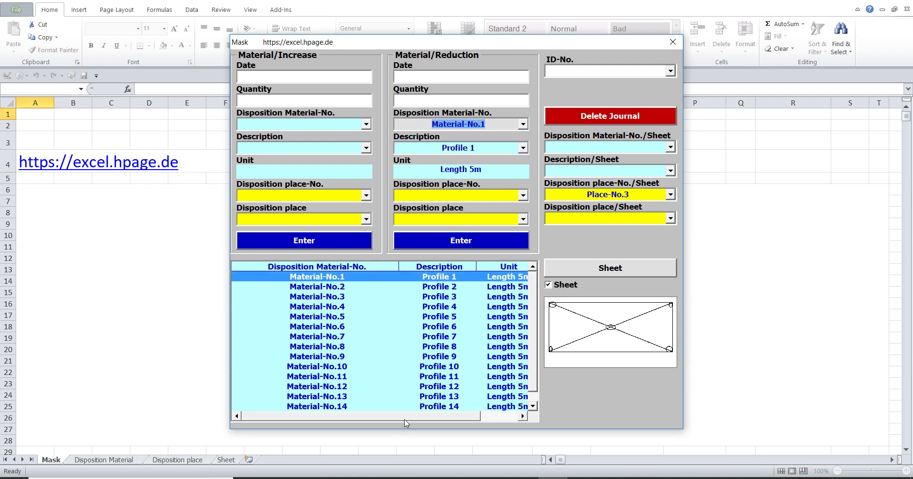
drag(412, 417, 497, 418)
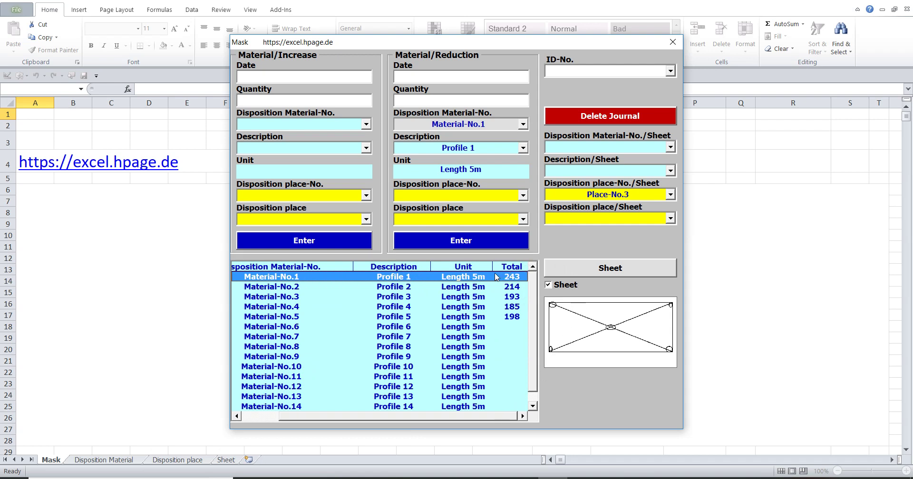
- Set the place filter to Place-No.3 and select journal entry 29 in the list
click(671, 195)
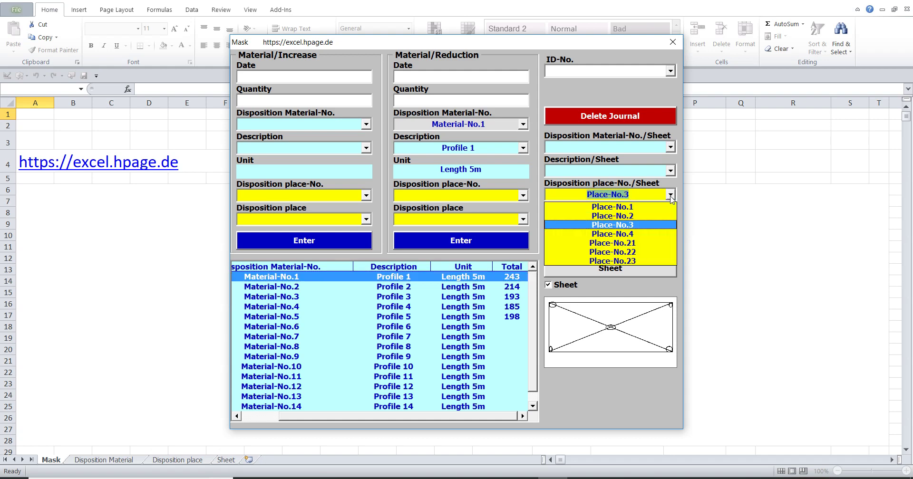
click(482, 194)
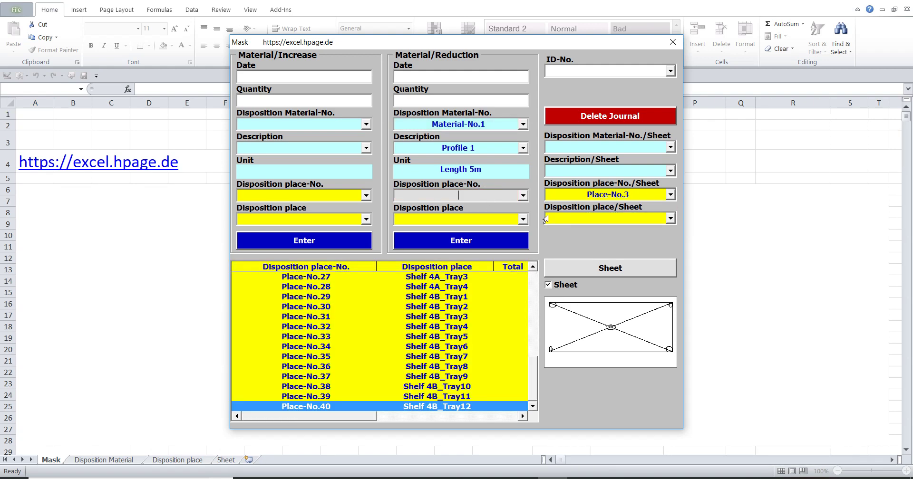
click(670, 195)
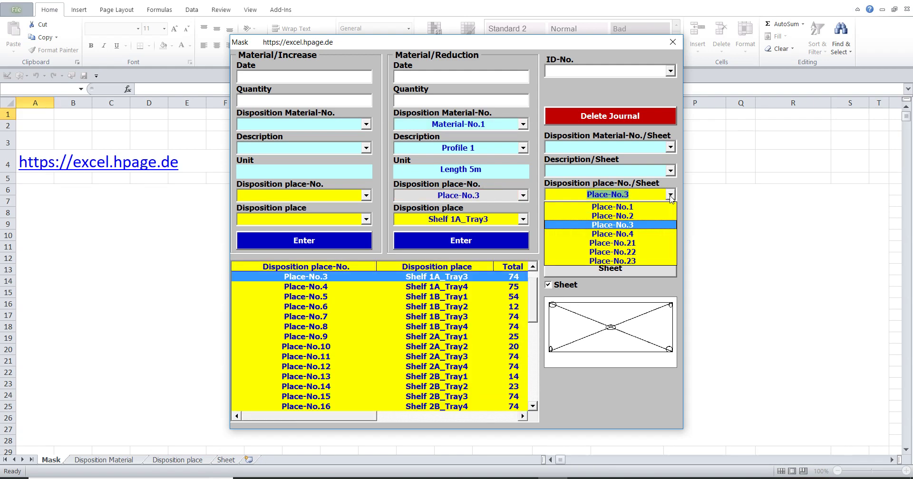
click(638, 228)
drag(376, 417, 423, 420)
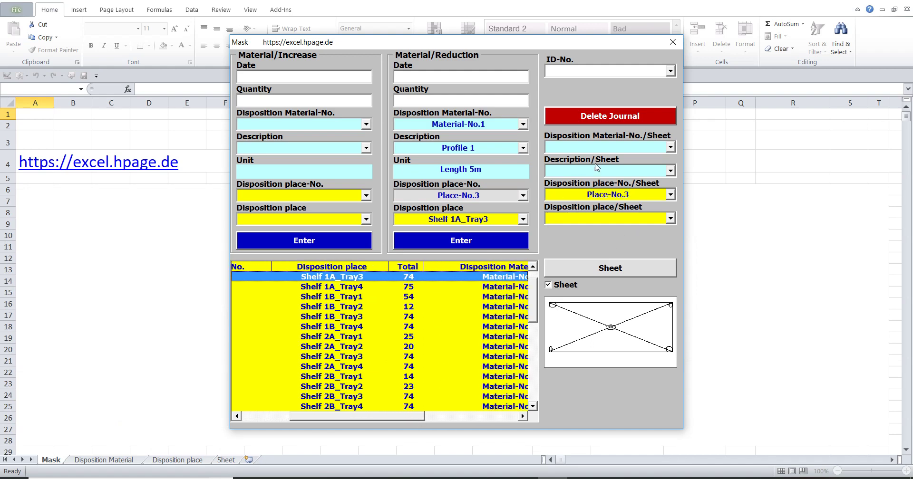
click(625, 70)
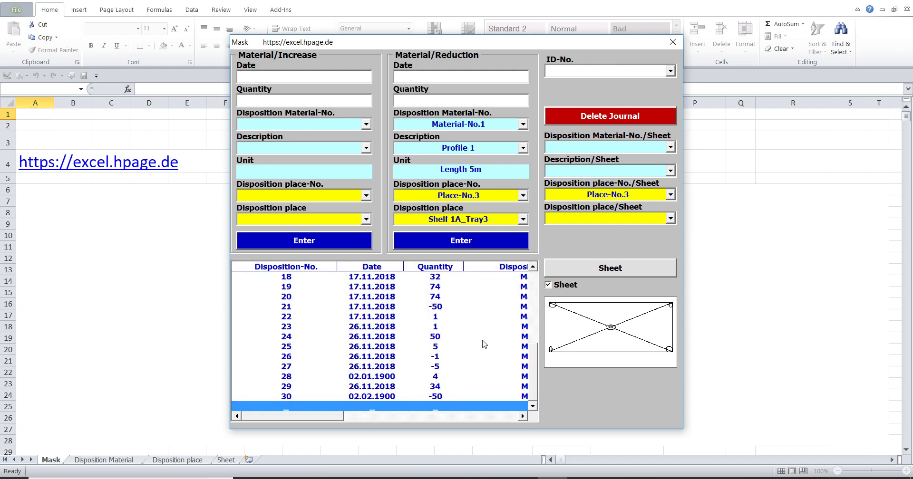
click(441, 387)
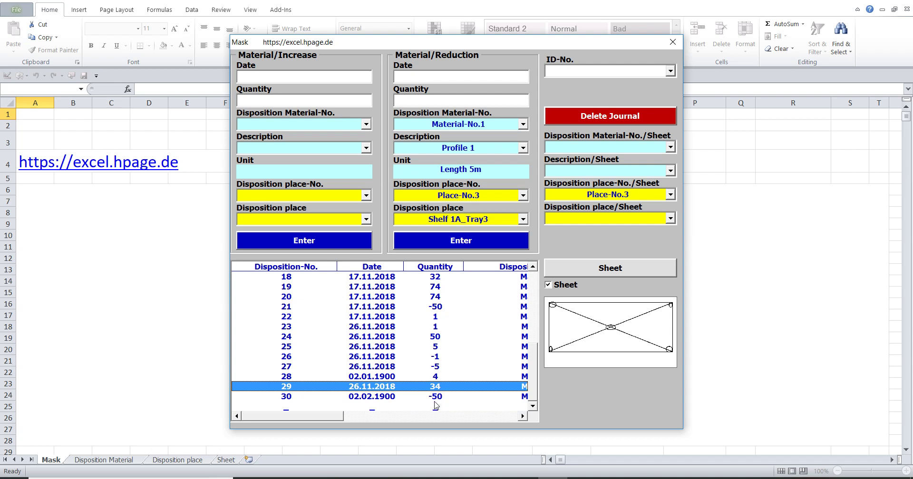
- Load journal entry 29 and delete it, confirming with the password
double_click(314, 389)
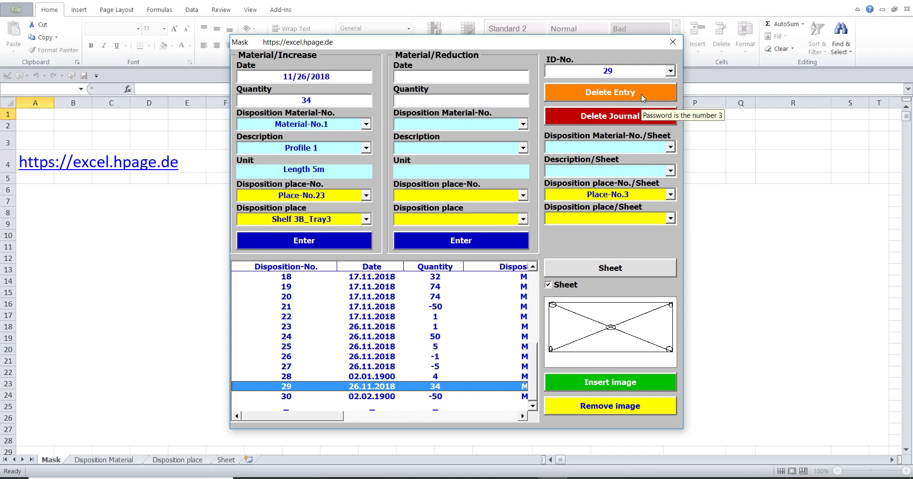
click(643, 95)
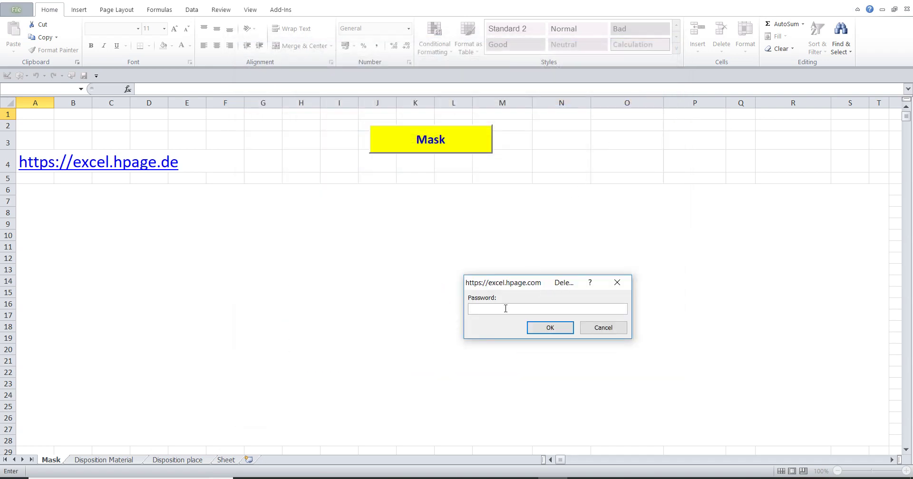
click(543, 329)
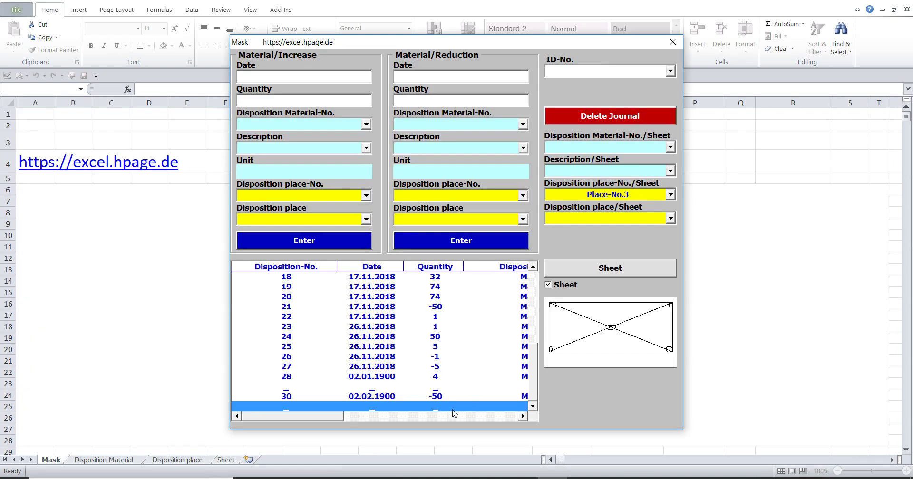
mouse_move(331, 416)
mouse_down()
mouse_move(369, 423)
mouse_move(496, 289)
mouse_up()
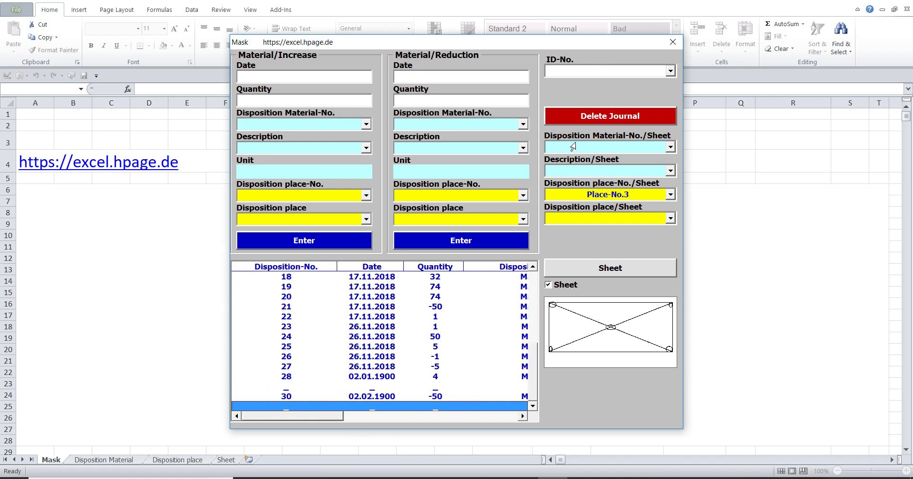
- Set the reduction to Material-No.1 from Place-No.1 (Shelf 1A_Tray1), total 4
click(523, 124)
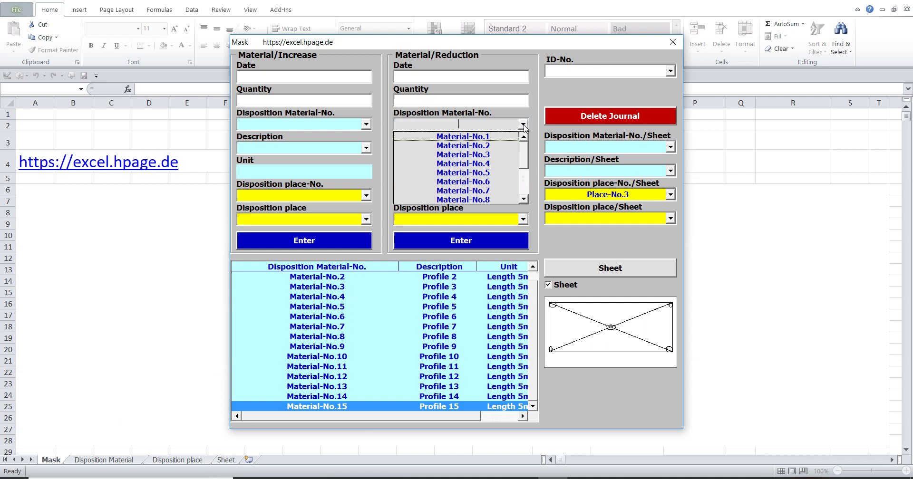
click(495, 138)
drag(344, 421, 412, 422)
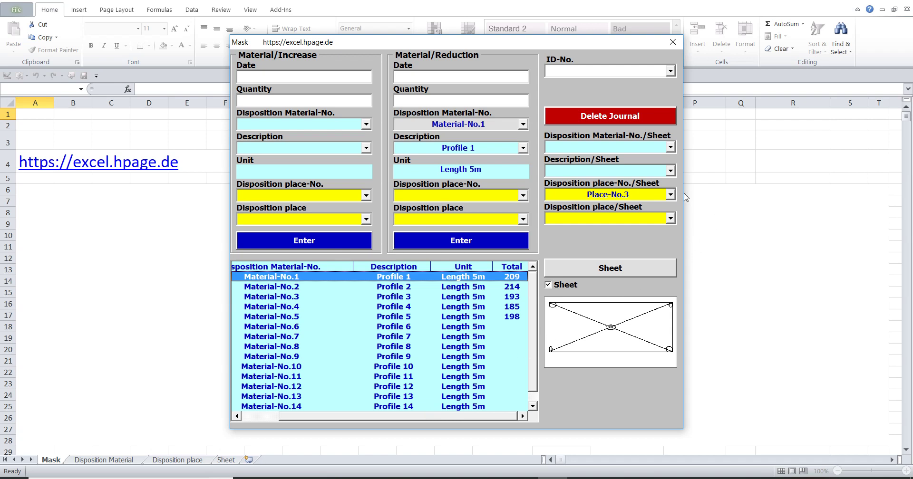
click(670, 195)
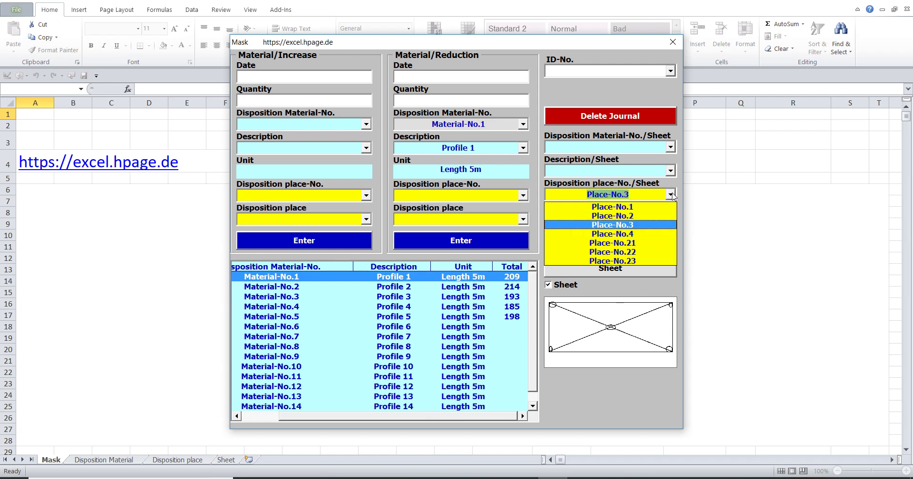
click(649, 207)
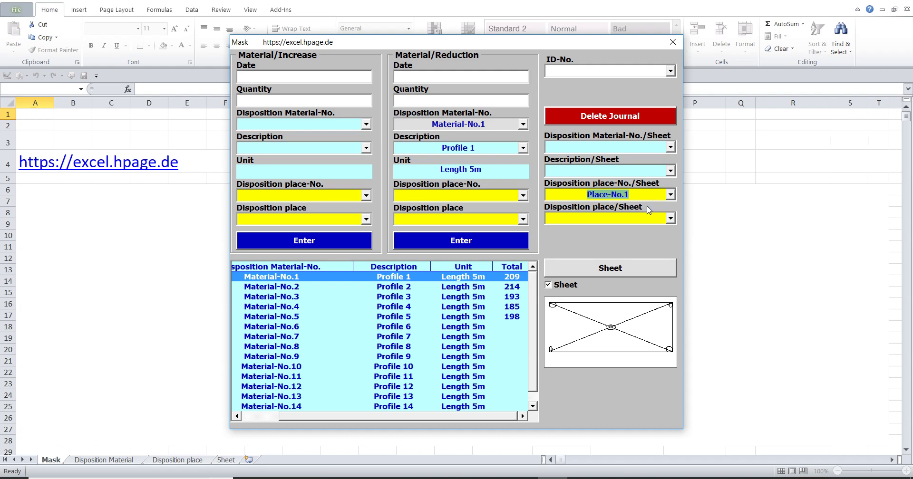
click(500, 196)
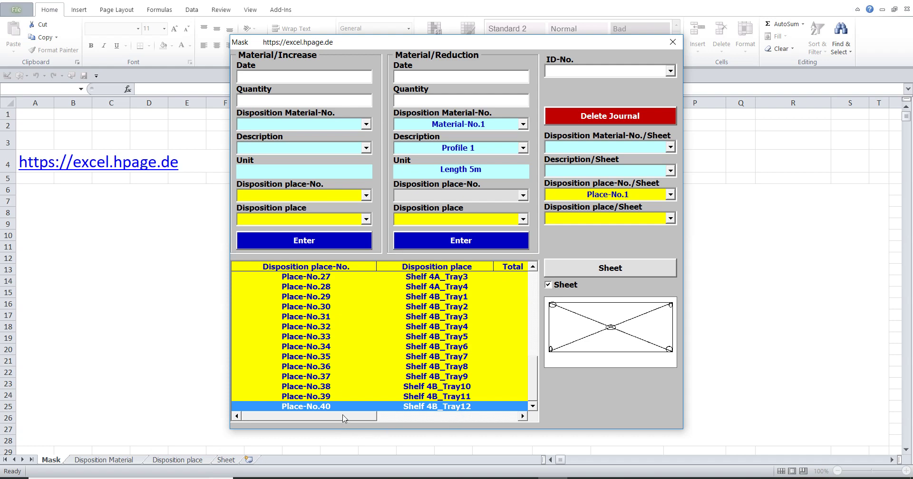
click(652, 195)
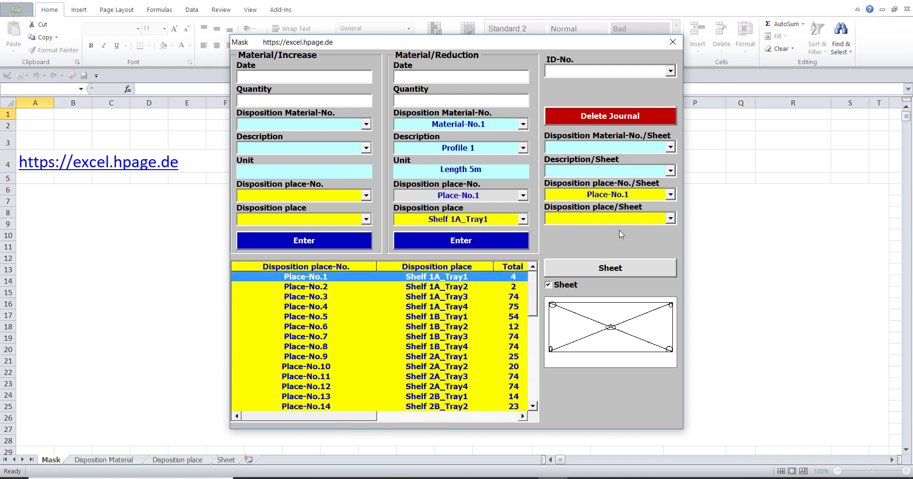
drag(344, 417, 393, 417)
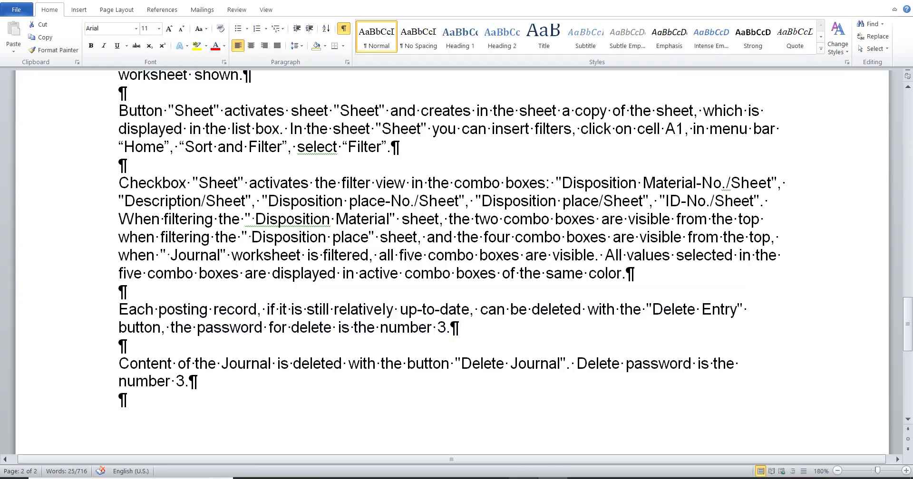
- Select the Word paragraphs on deleting single entries and deleting the journal, then return to the workbook
triple_click(285, 318)
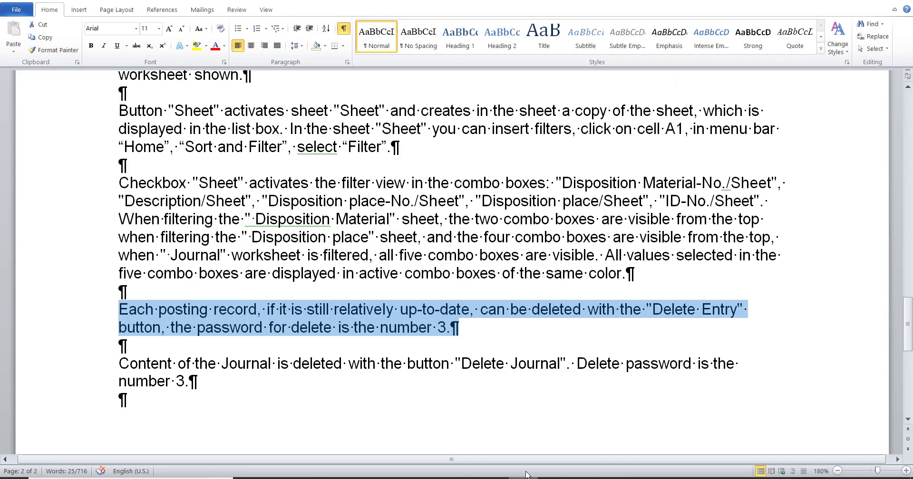
drag(115, 361, 218, 385)
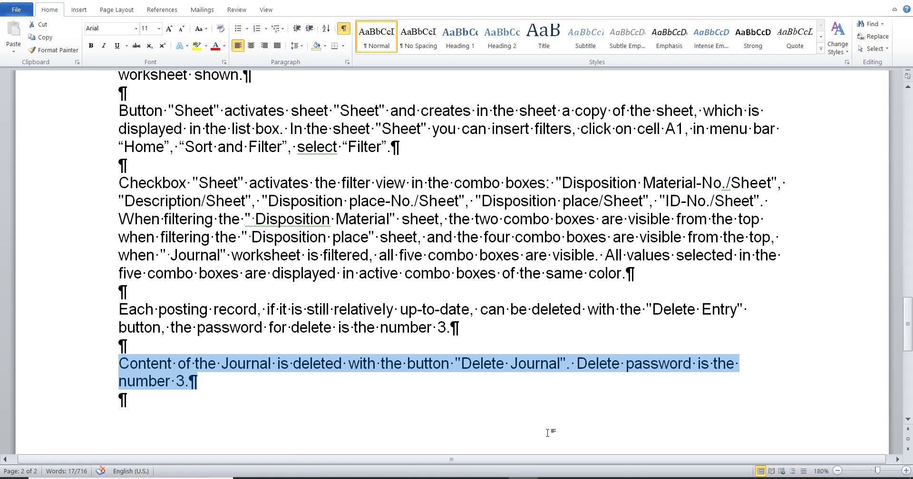
click(556, 477)
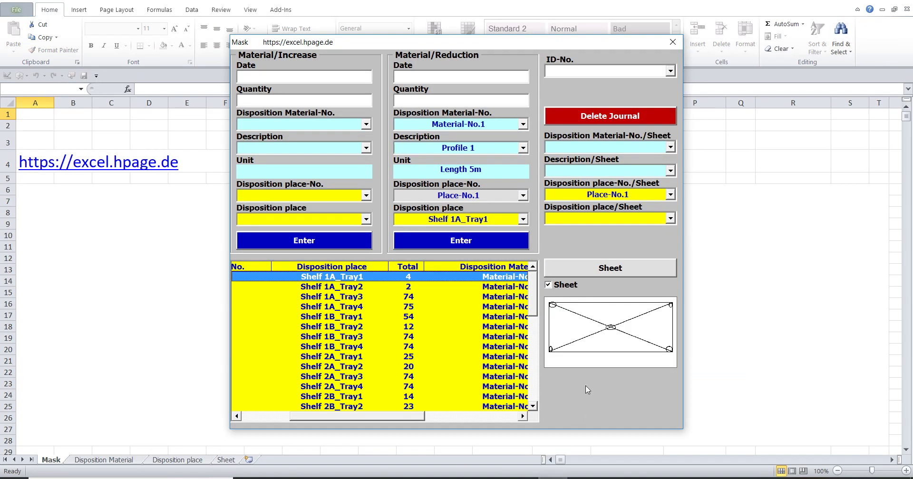
- List the journal bookings, then delete the whole journal, confirming with Ja and the password
click(612, 71)
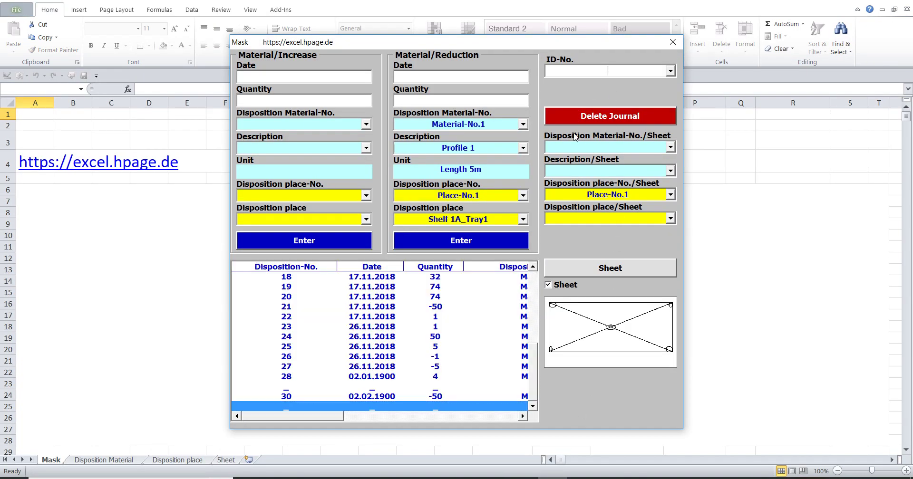
drag(282, 417, 457, 416)
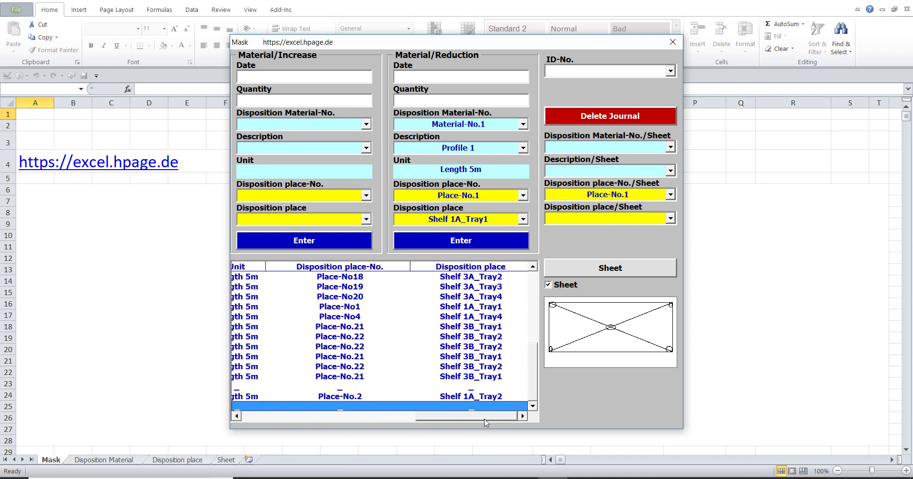
drag(533, 362, 534, 295)
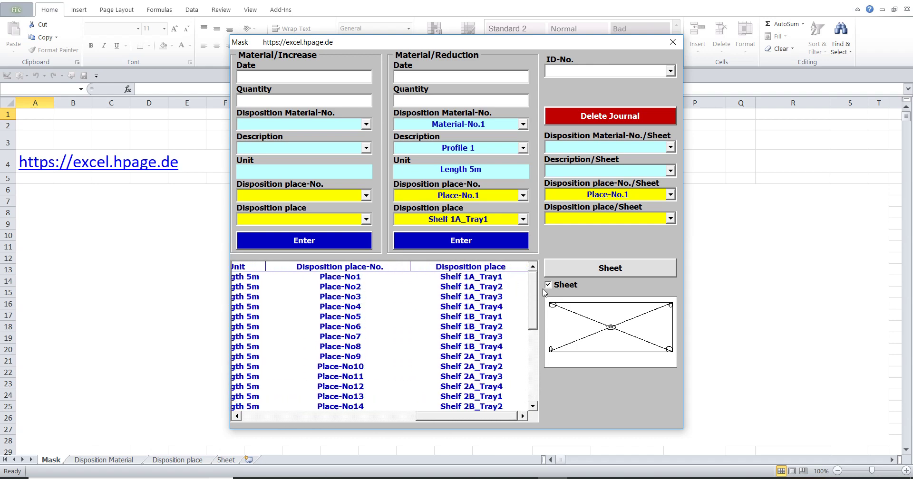
click(615, 115)
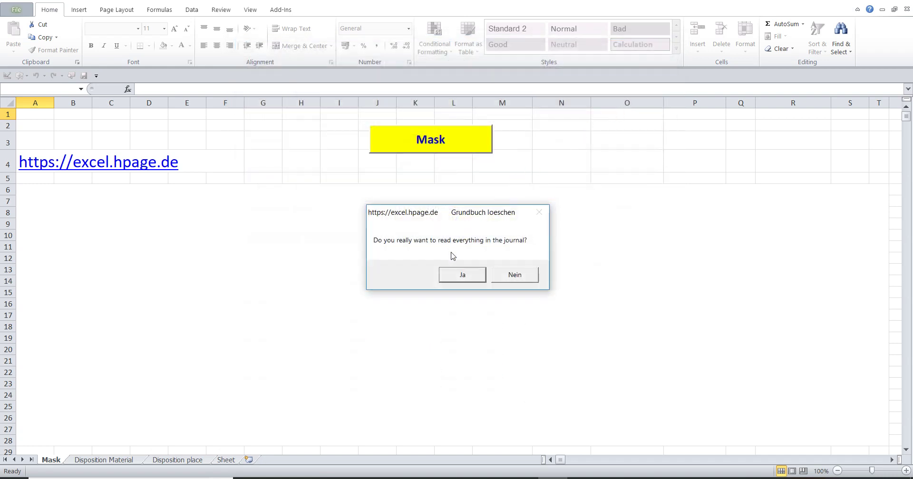
click(455, 278)
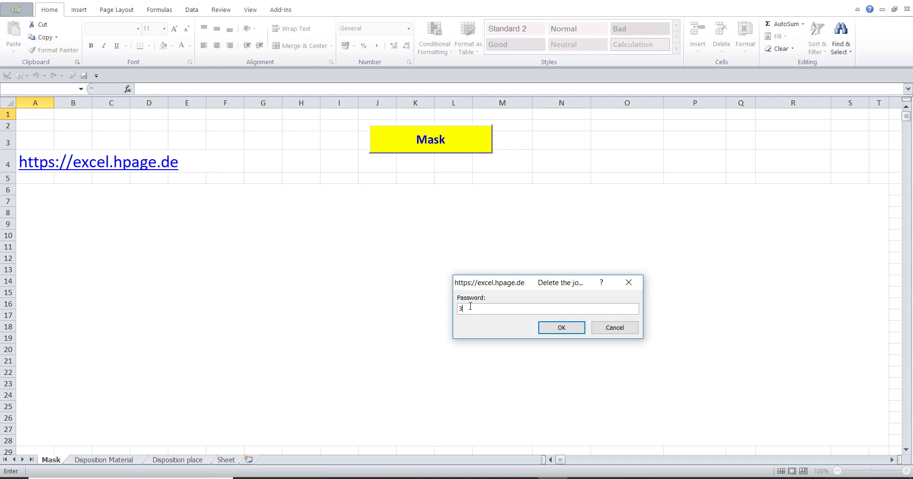
click(560, 329)
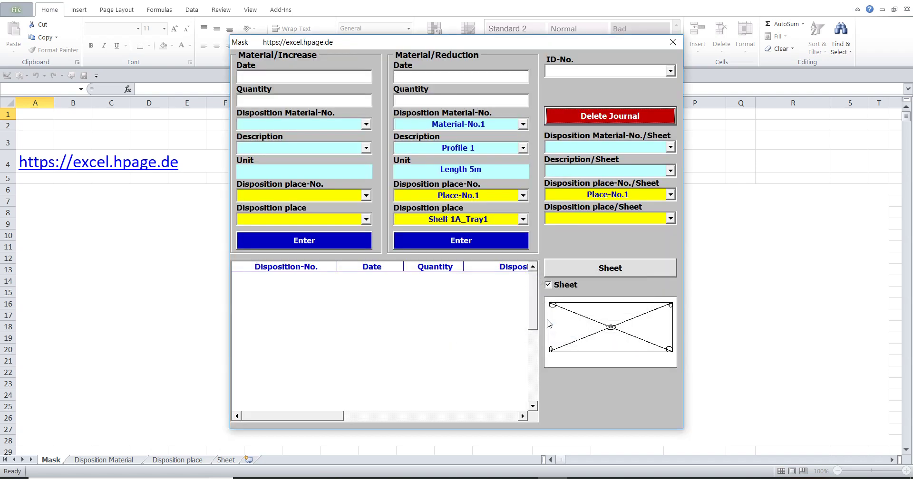
- Copy the emptied list to the Sheet worksheet and reopen the Mask form from the Mask sheet
drag(300, 416, 474, 417)
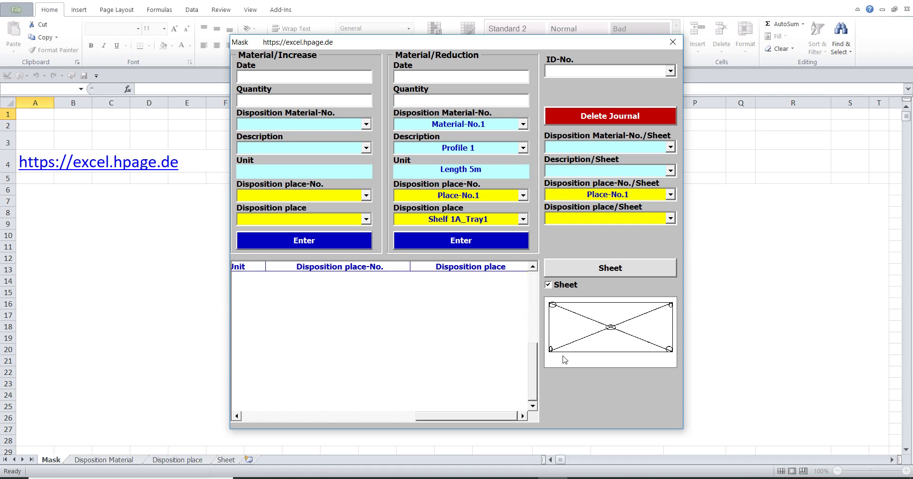
click(588, 270)
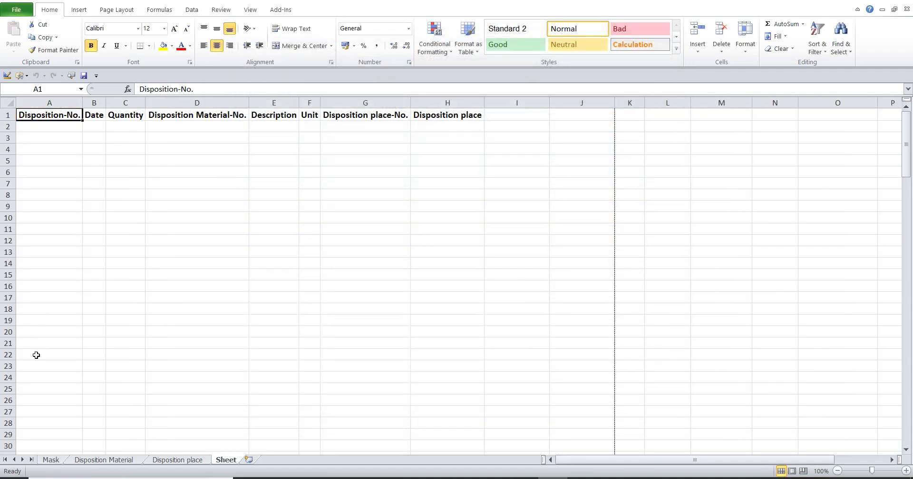
click(49, 462)
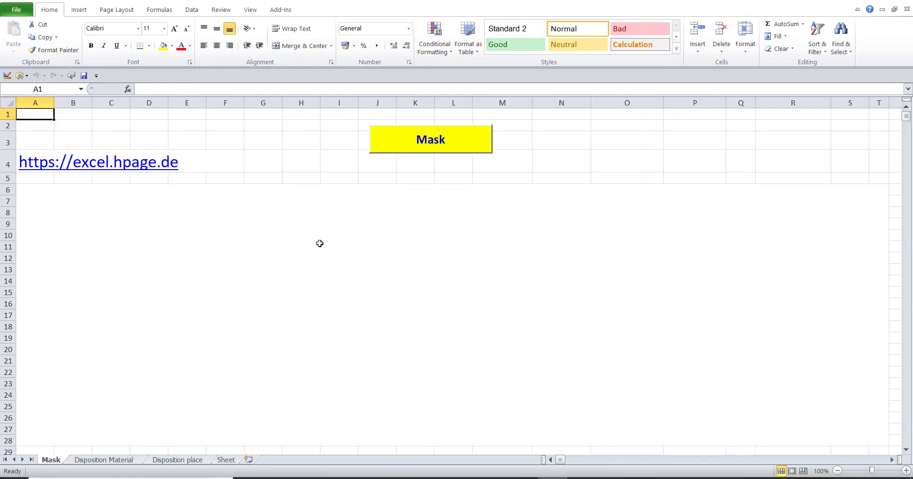
click(377, 142)
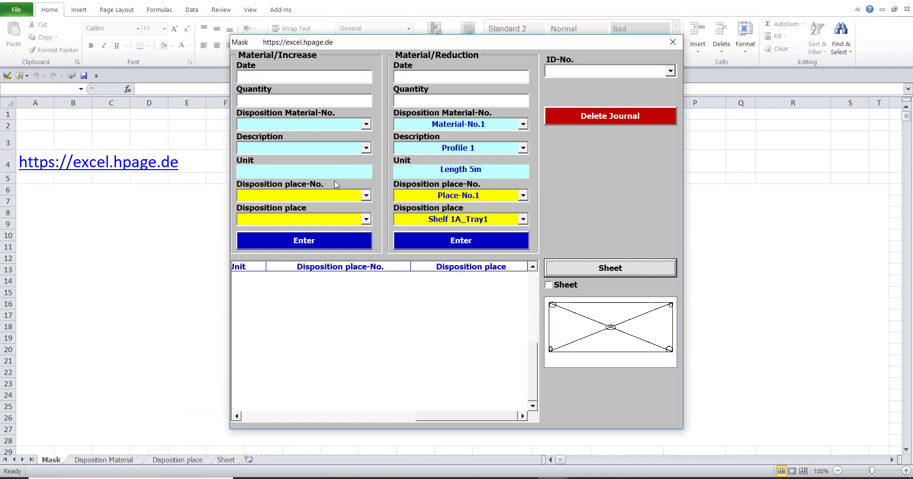